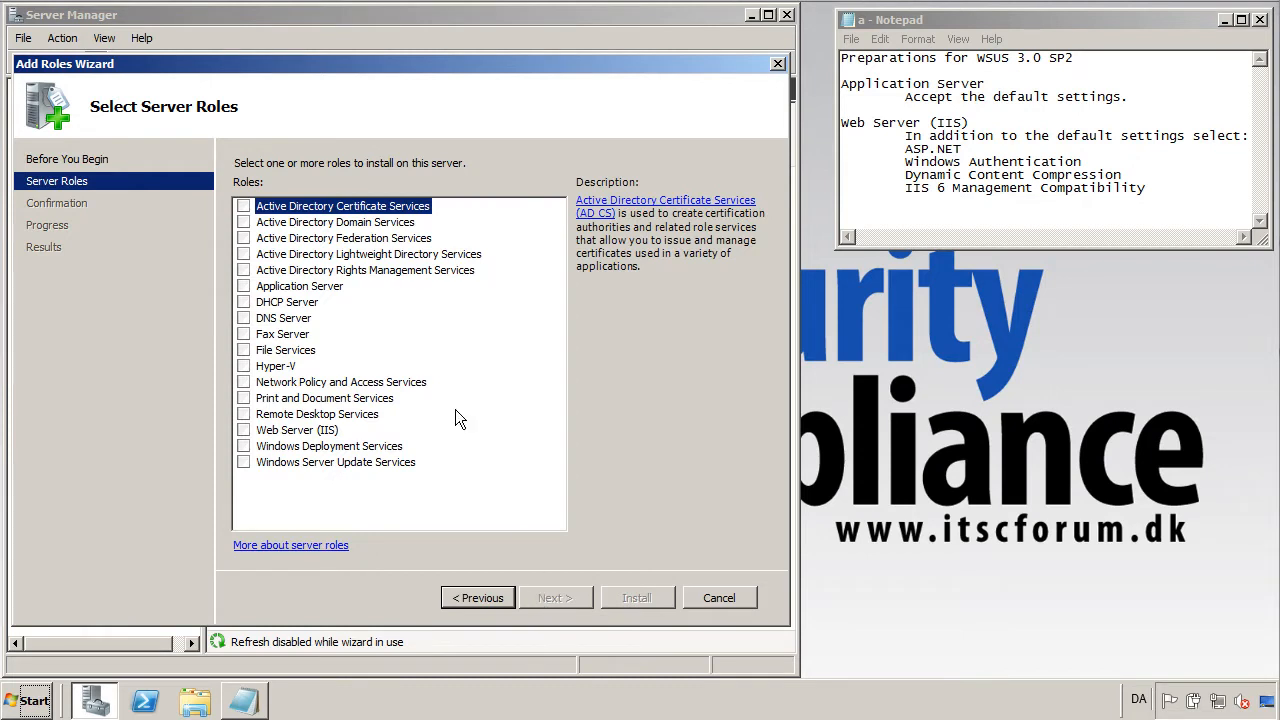
# Select the Application Server and Web Server (IIS) roles, accepting Application Server's default services.
pyautogui.click(243, 286)
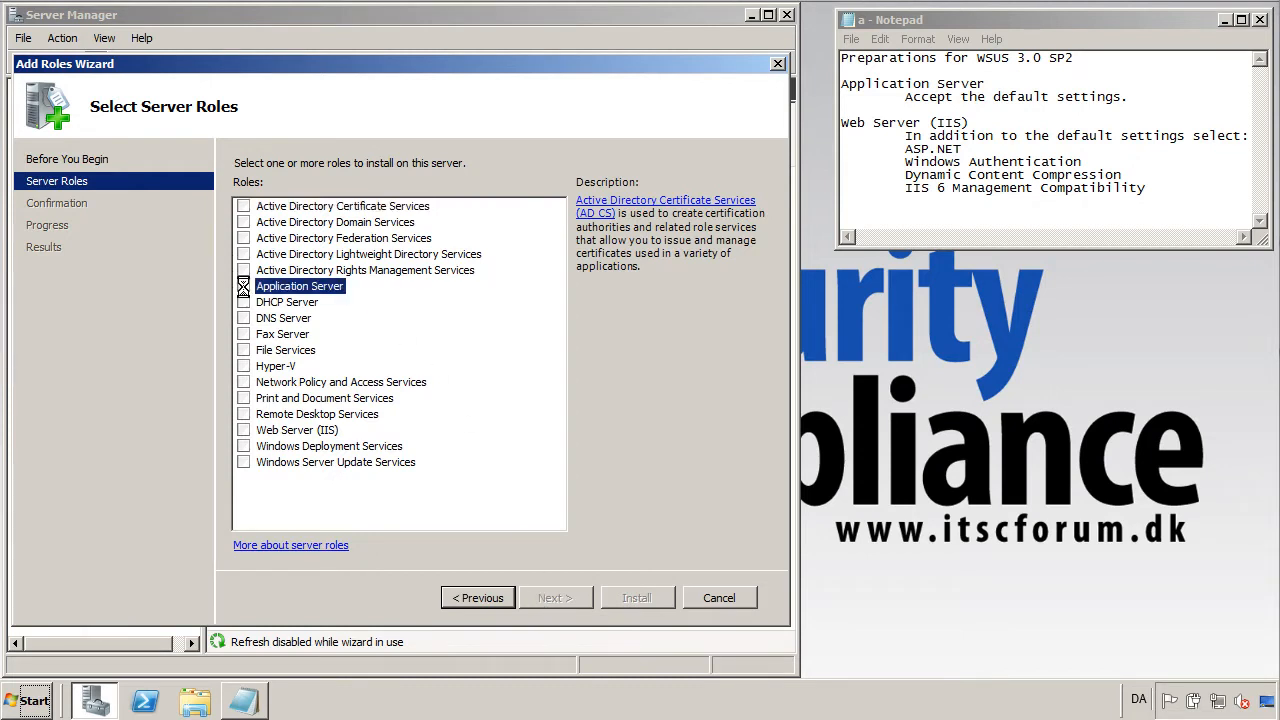
pyautogui.click(244, 430)
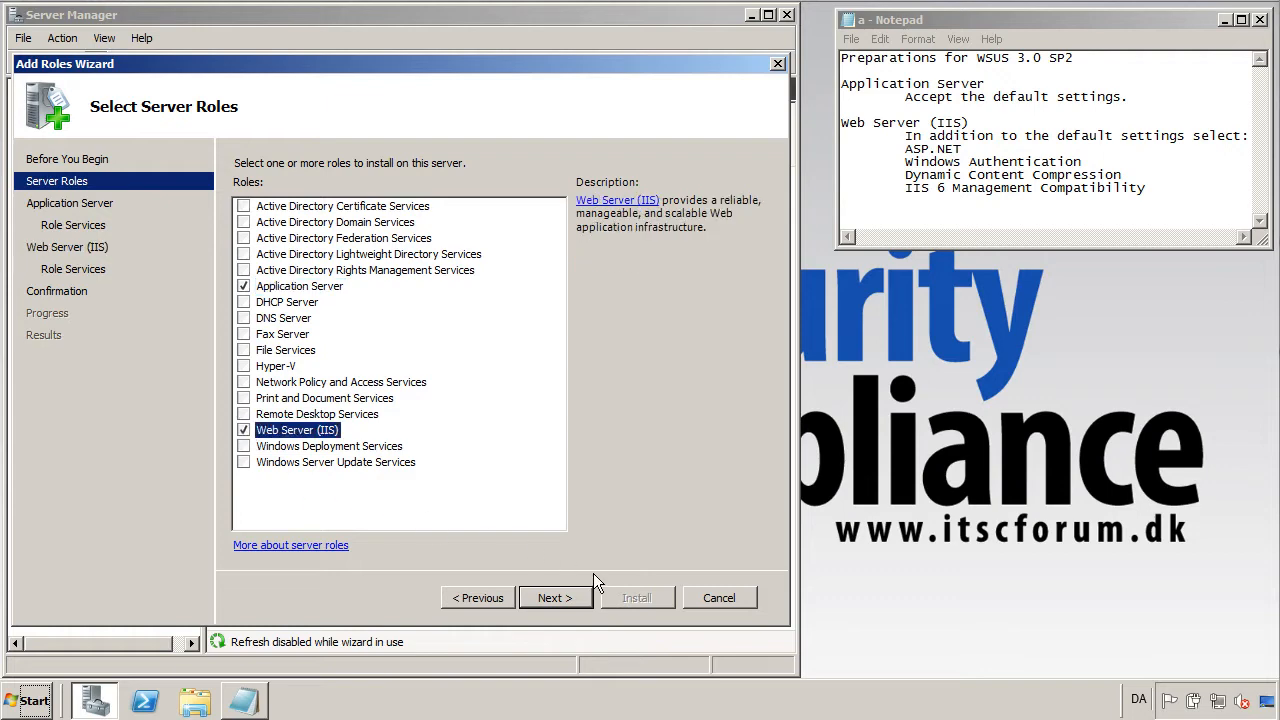
pyautogui.click(570, 598)
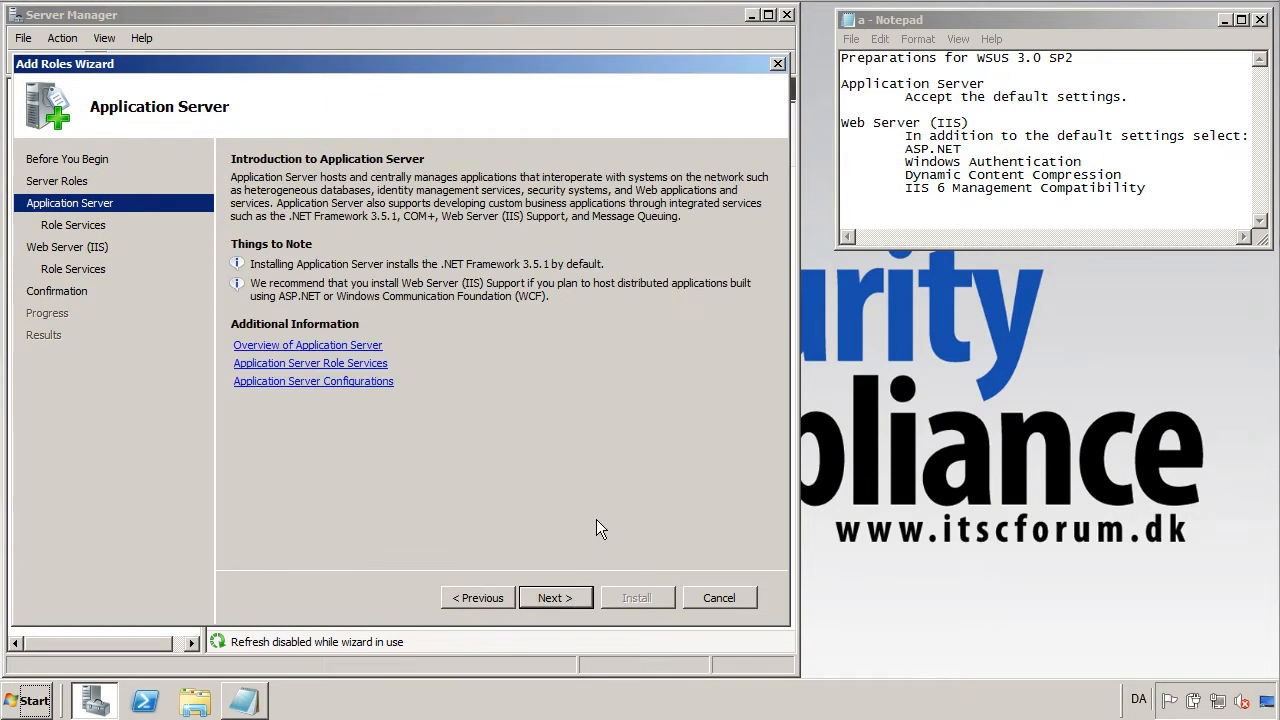
pyautogui.click(558, 598)
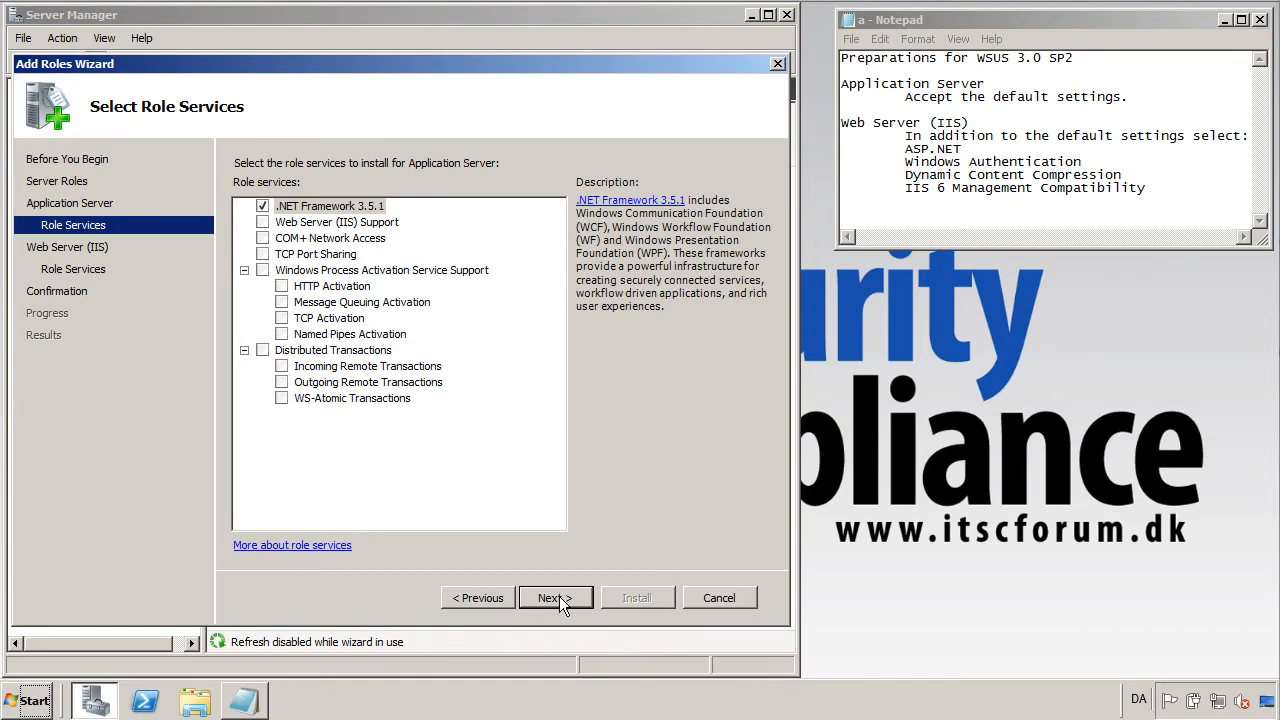
pyautogui.click(559, 597)
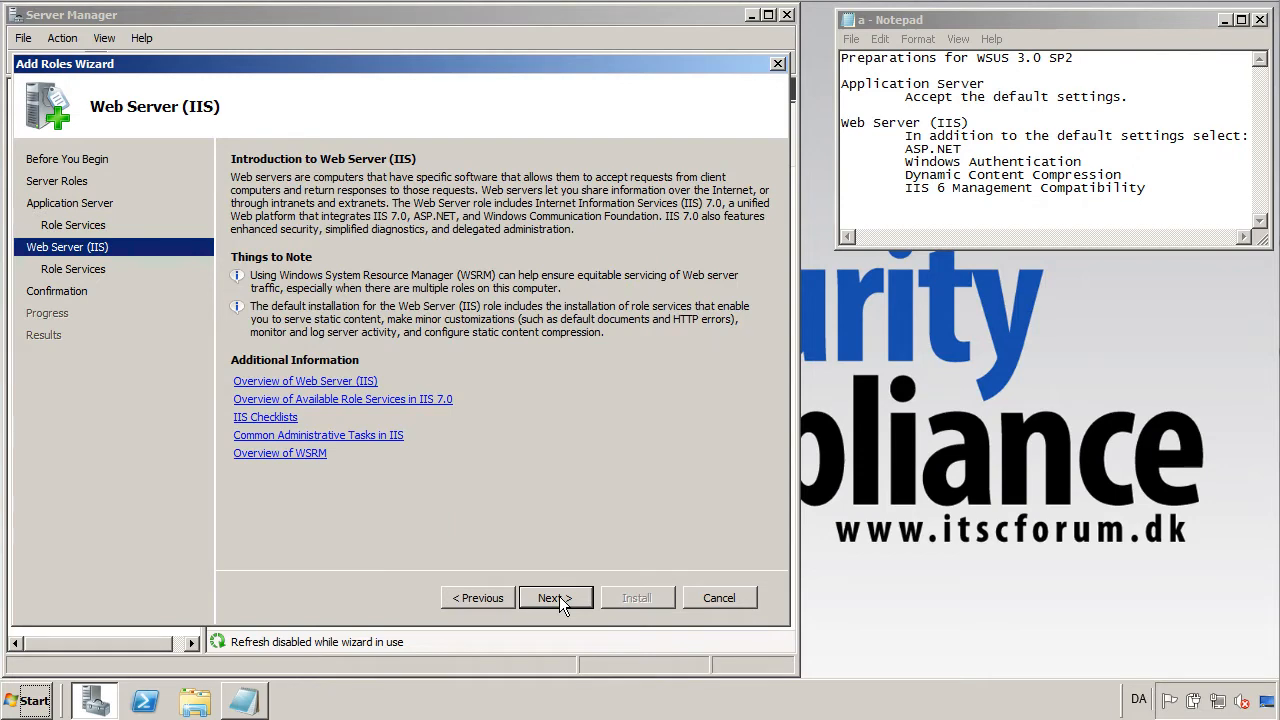
pyautogui.click(559, 597)
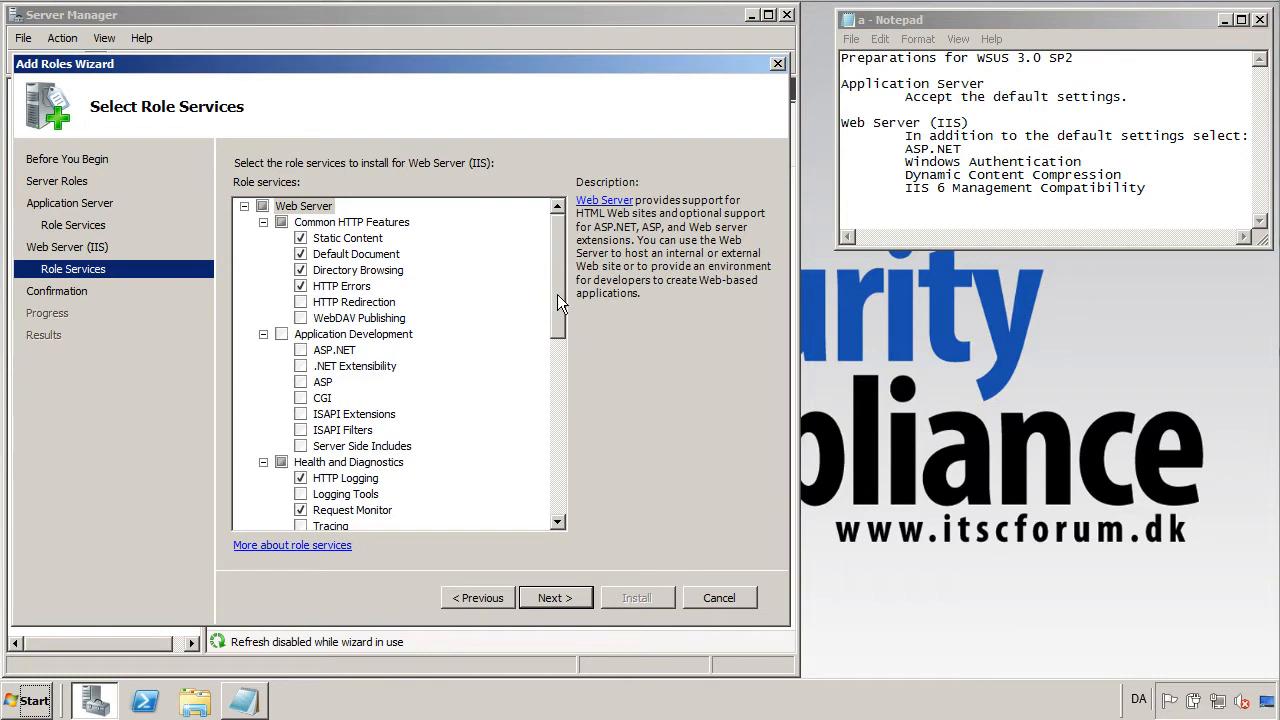
# Add Windows Authentication and ASP.NET, including ASP.NET's required role services.
pyautogui.moveTo(557, 294); pyautogui.dragTo(554, 387)
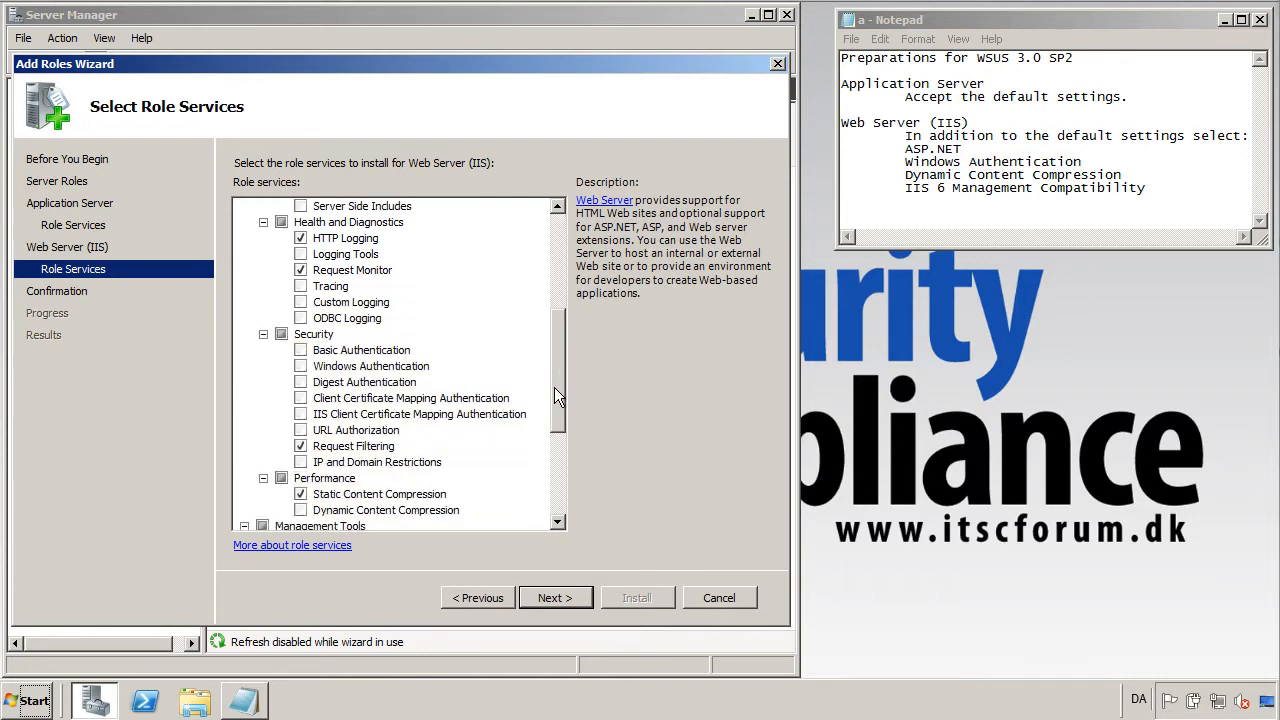
pyautogui.click(301, 367)
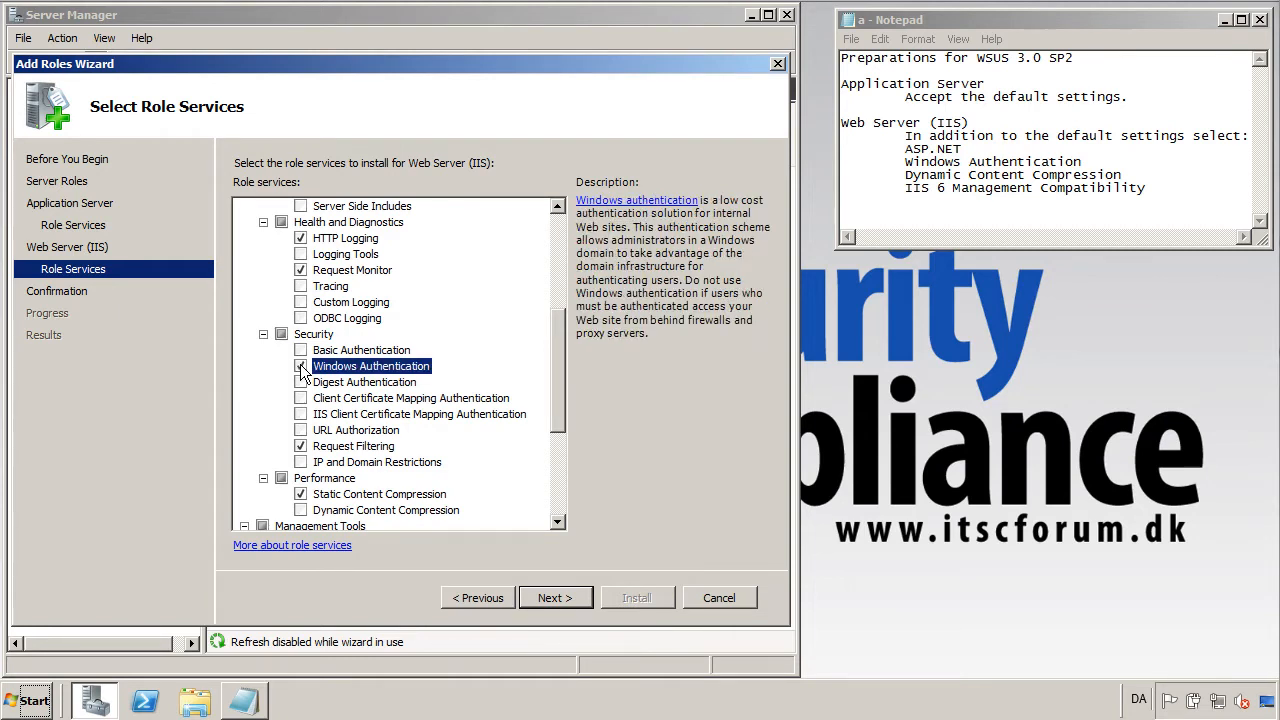
pyautogui.moveTo(558, 416); pyautogui.dragTo(556, 341)
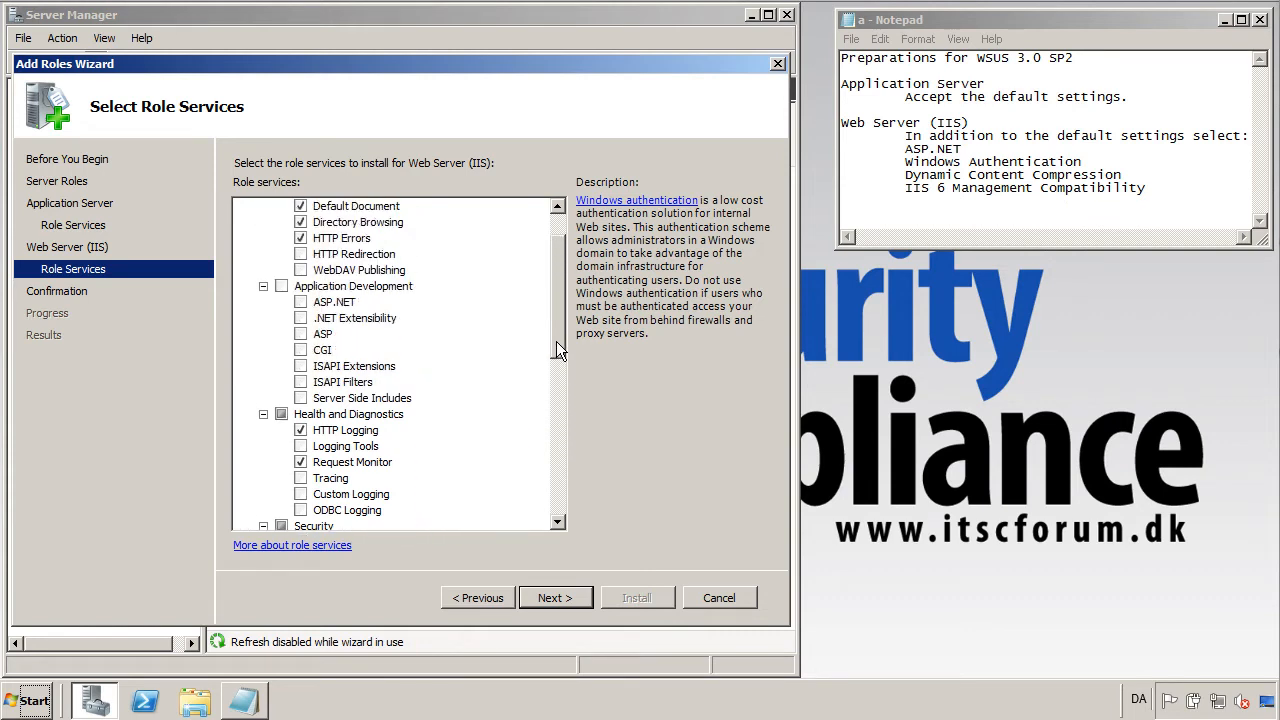
pyautogui.click(301, 302)
pyautogui.click(526, 442)
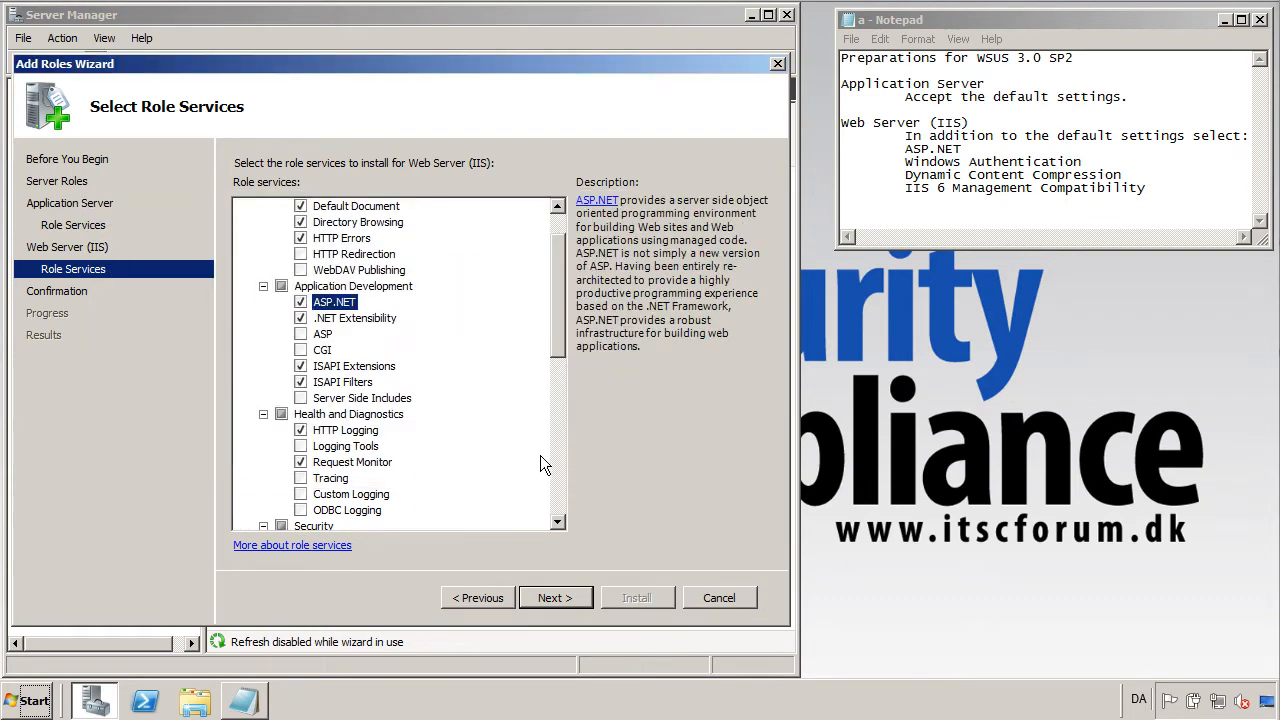
# Add Dynamic Content Compression and all of IIS 6 Management Compatibility, then reach the confirmation summary.
pyautogui.moveTo(563, 306); pyautogui.dragTo(548, 433)
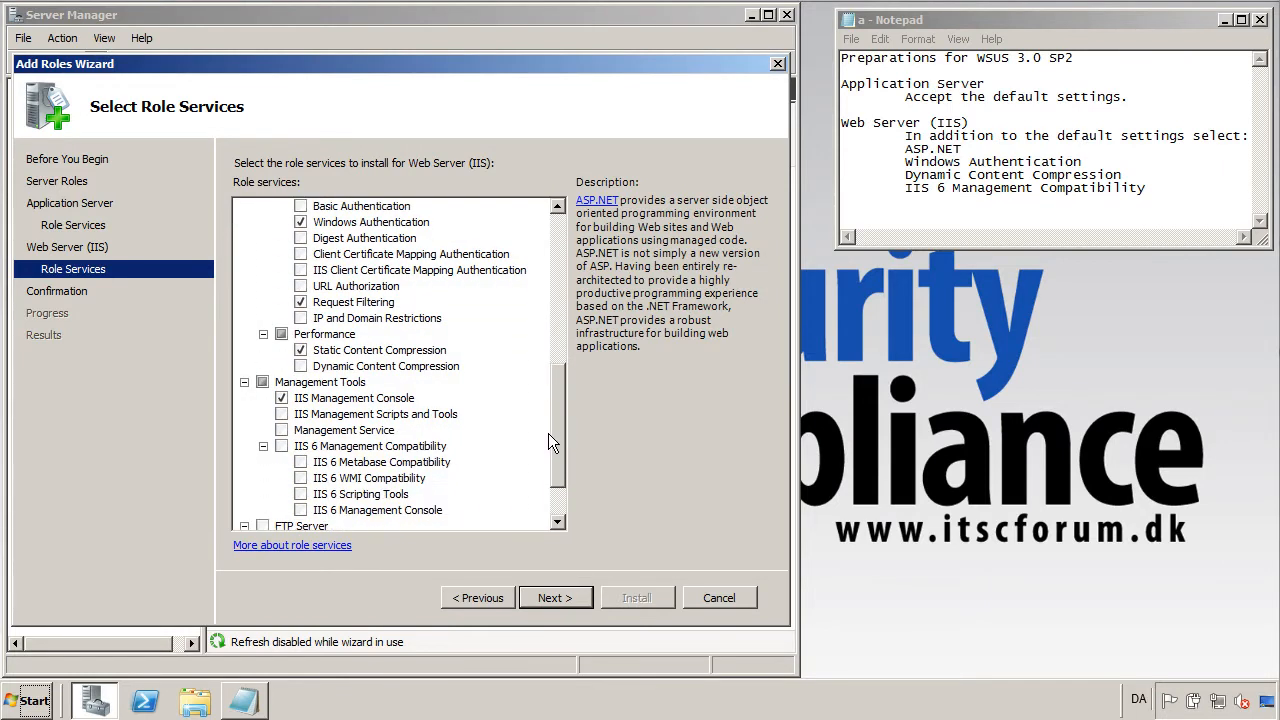
pyautogui.click(301, 366)
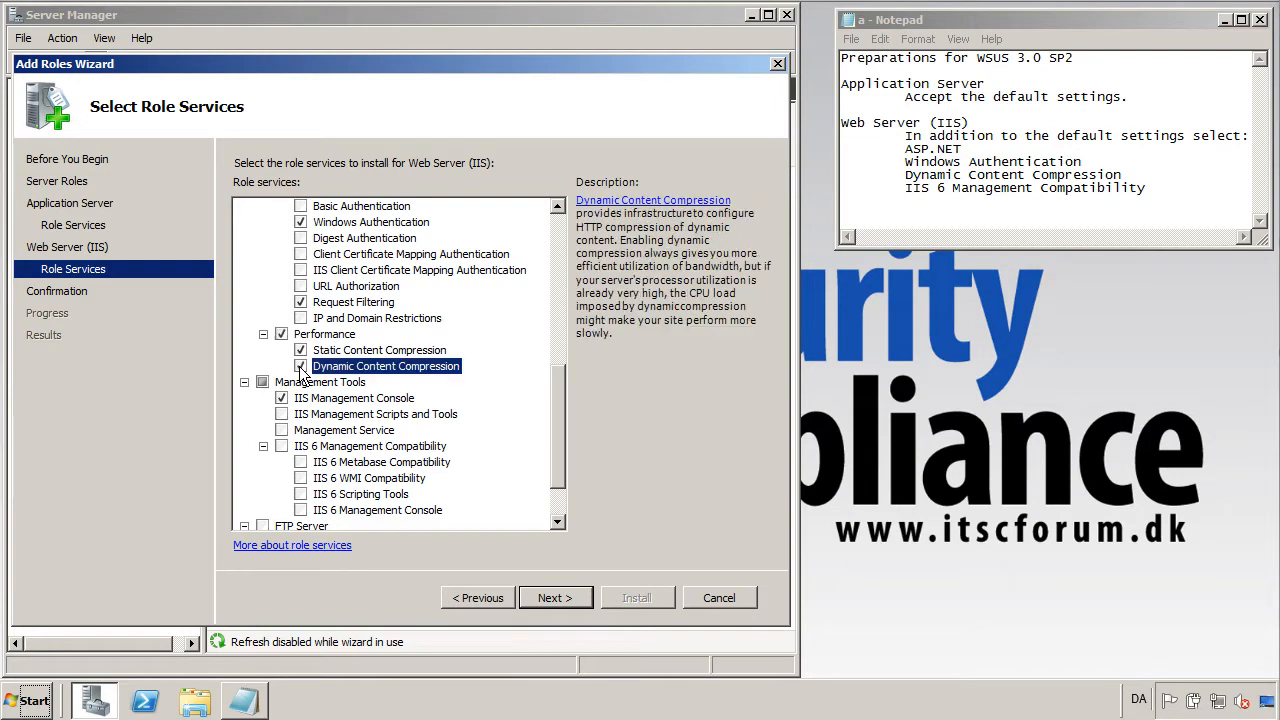
pyautogui.click(282, 447)
pyautogui.click(281, 446)
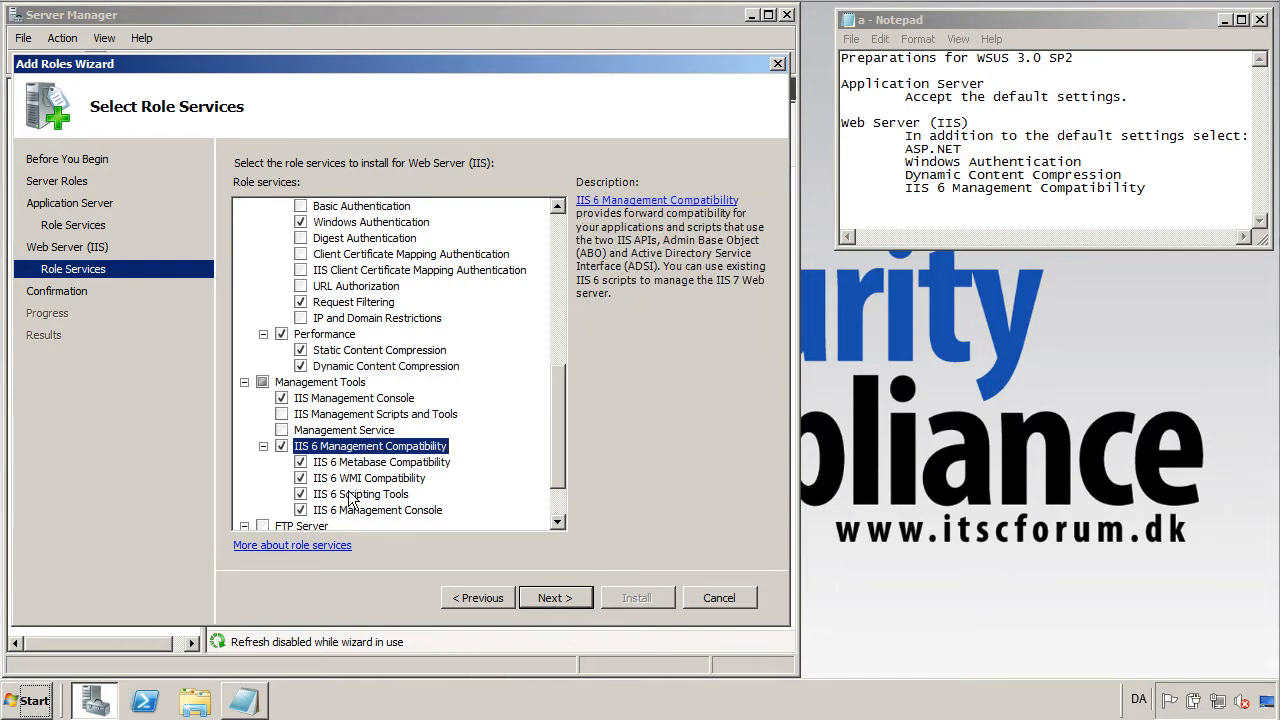
pyautogui.click(550, 597)
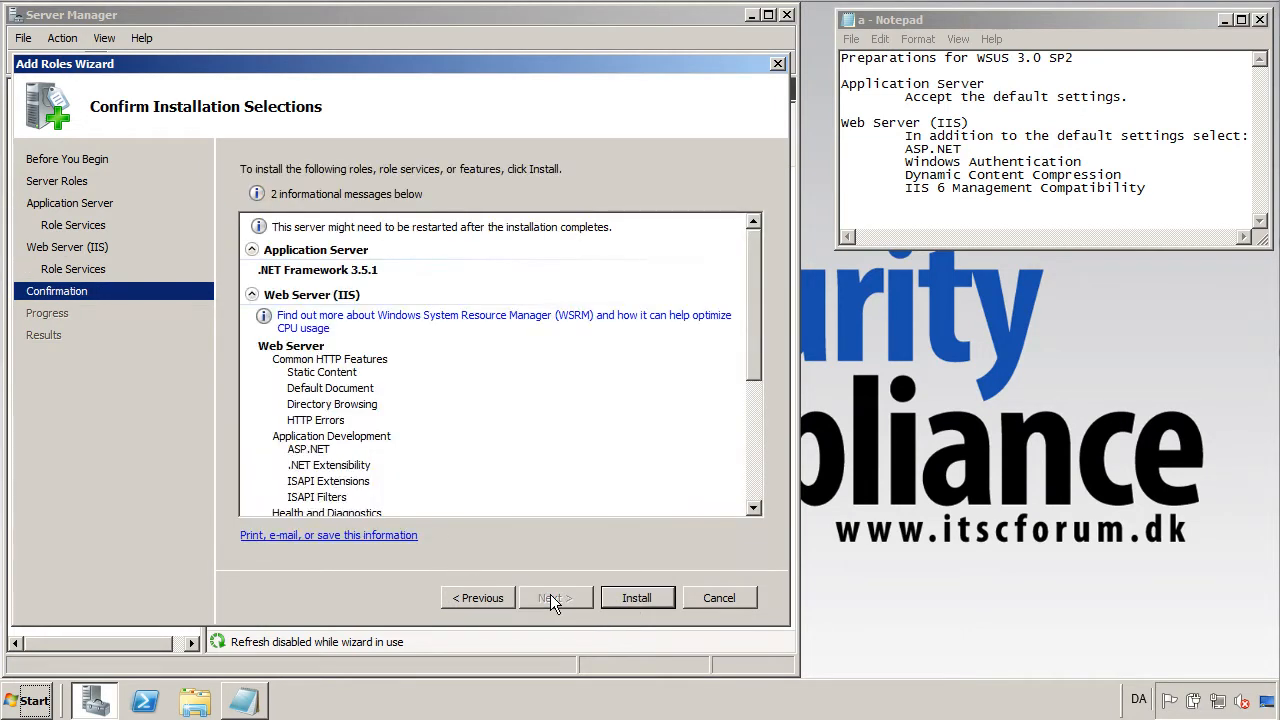
# Install Application Server and Web Server (IIS), review the successful results and close the wizard.
pyautogui.click(617, 597)
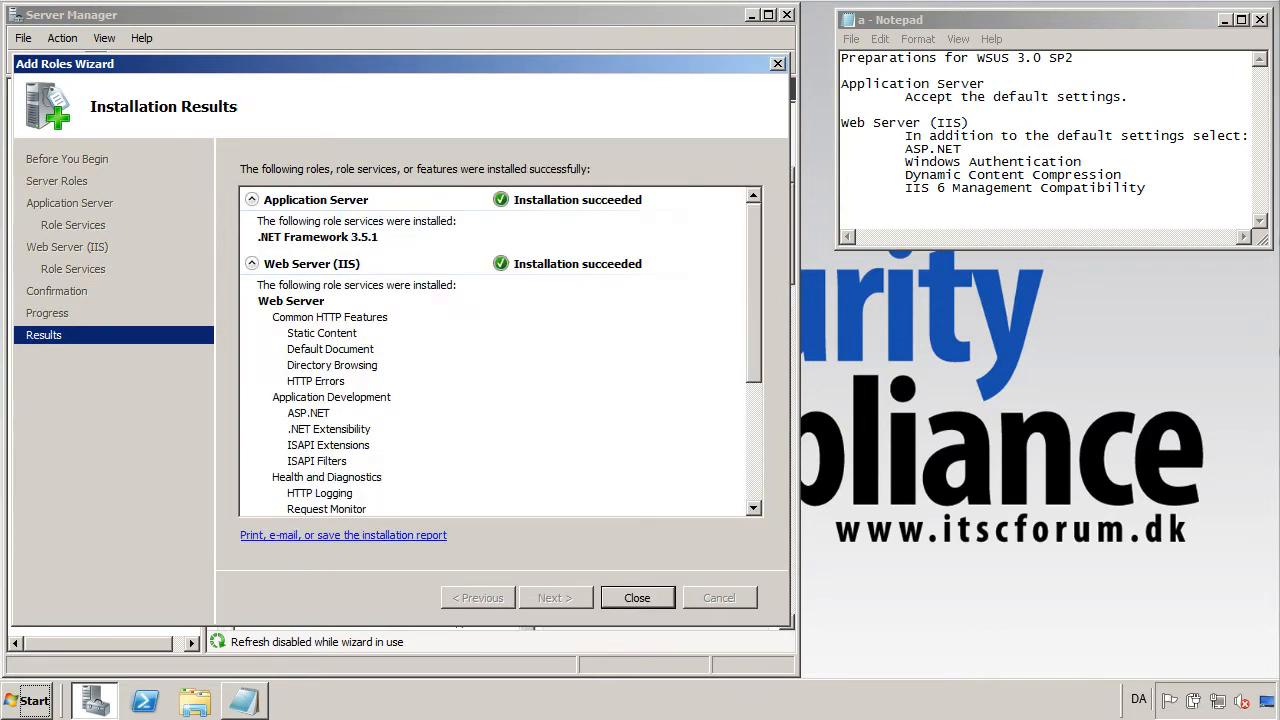
pyautogui.moveTo(751, 353); pyautogui.dragTo(753, 484)
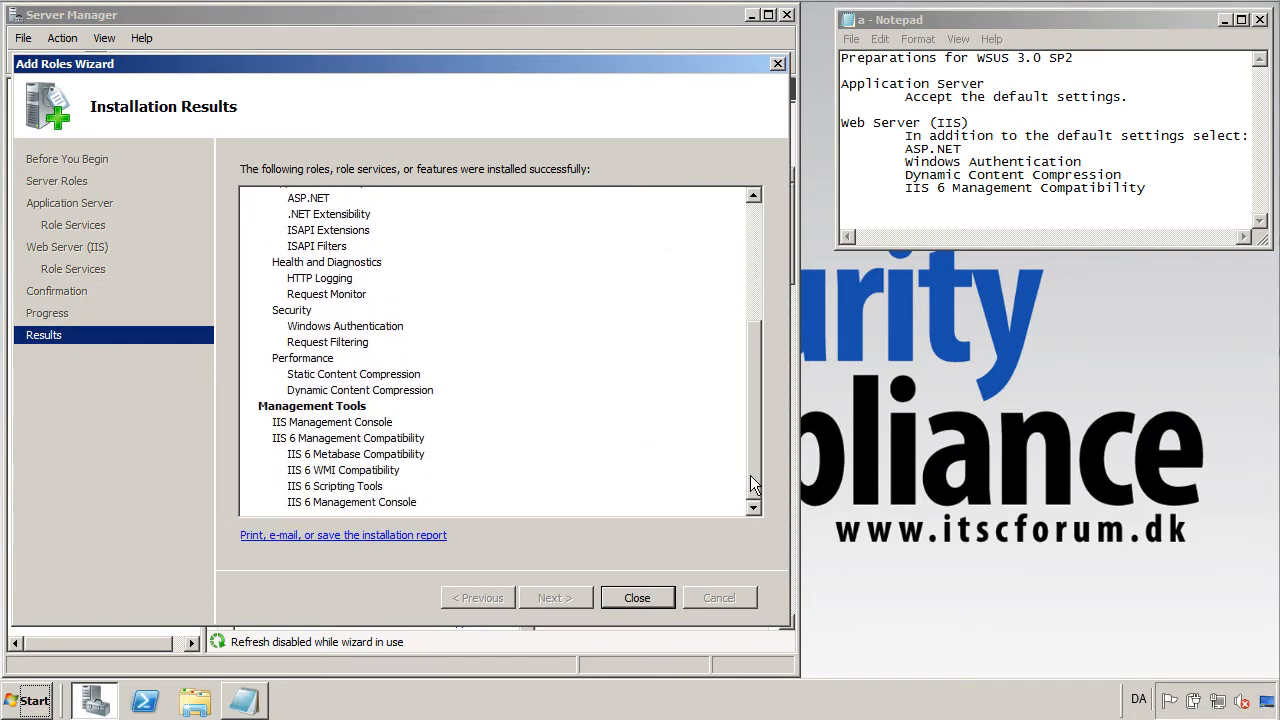
pyautogui.click(656, 599)
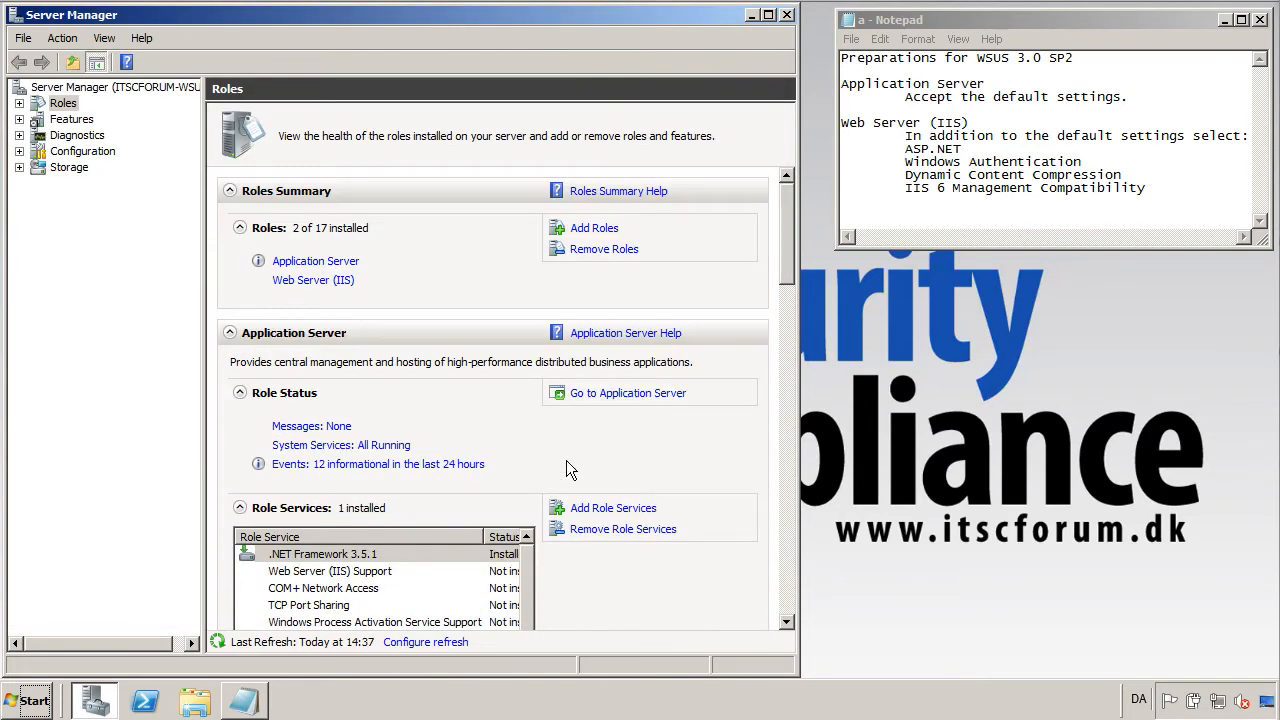
# Add the Windows Server Update Services role and start its installation.
pyautogui.click(588, 228)
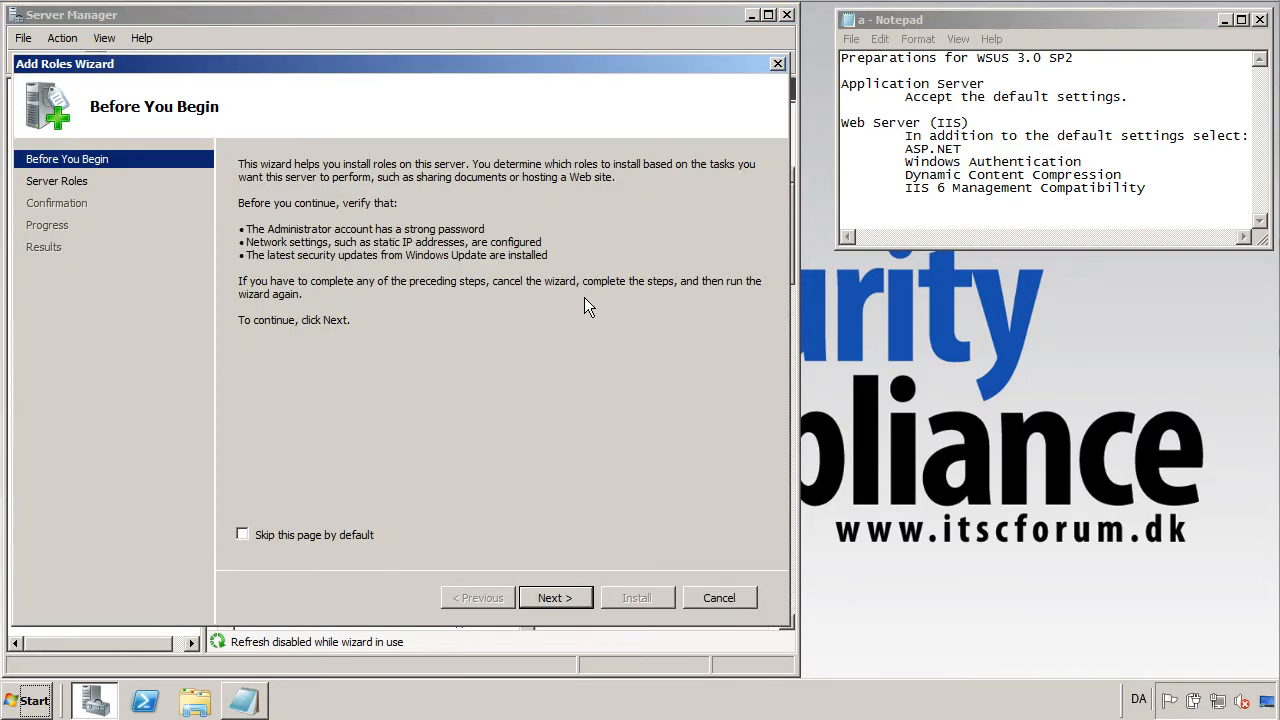
pyautogui.click(551, 600)
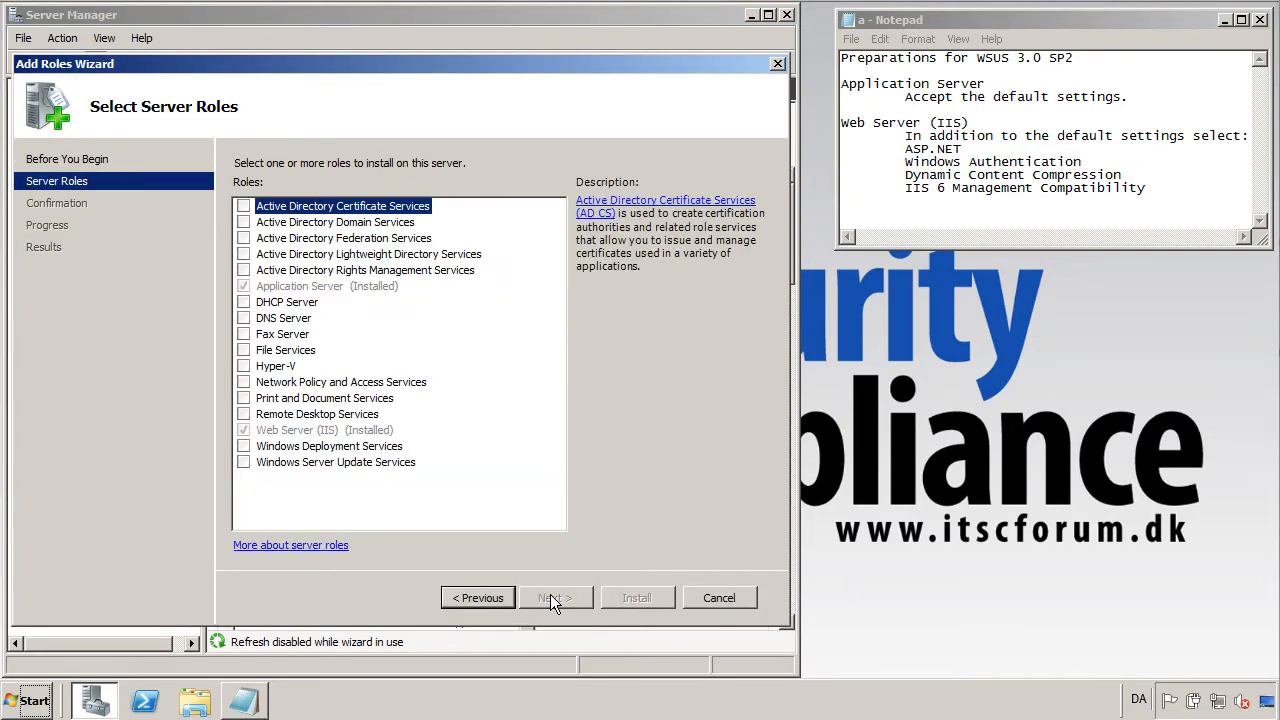
pyautogui.click(244, 463)
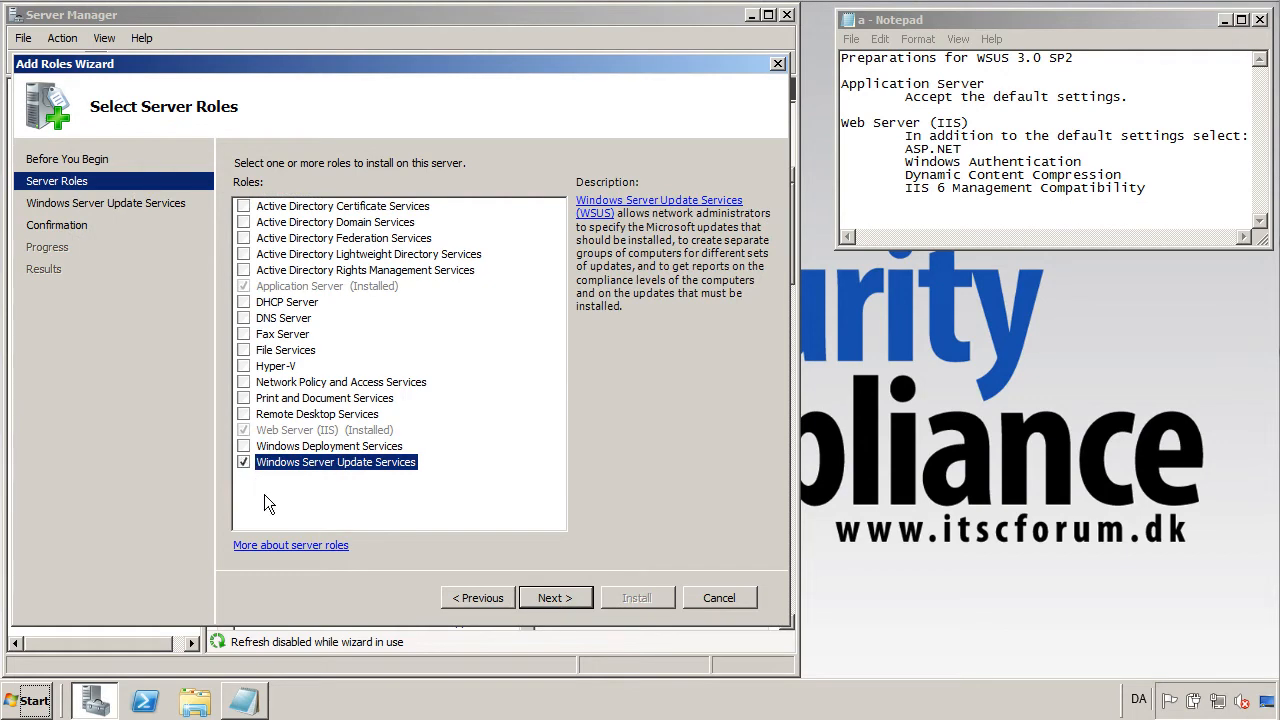
pyautogui.click(545, 596)
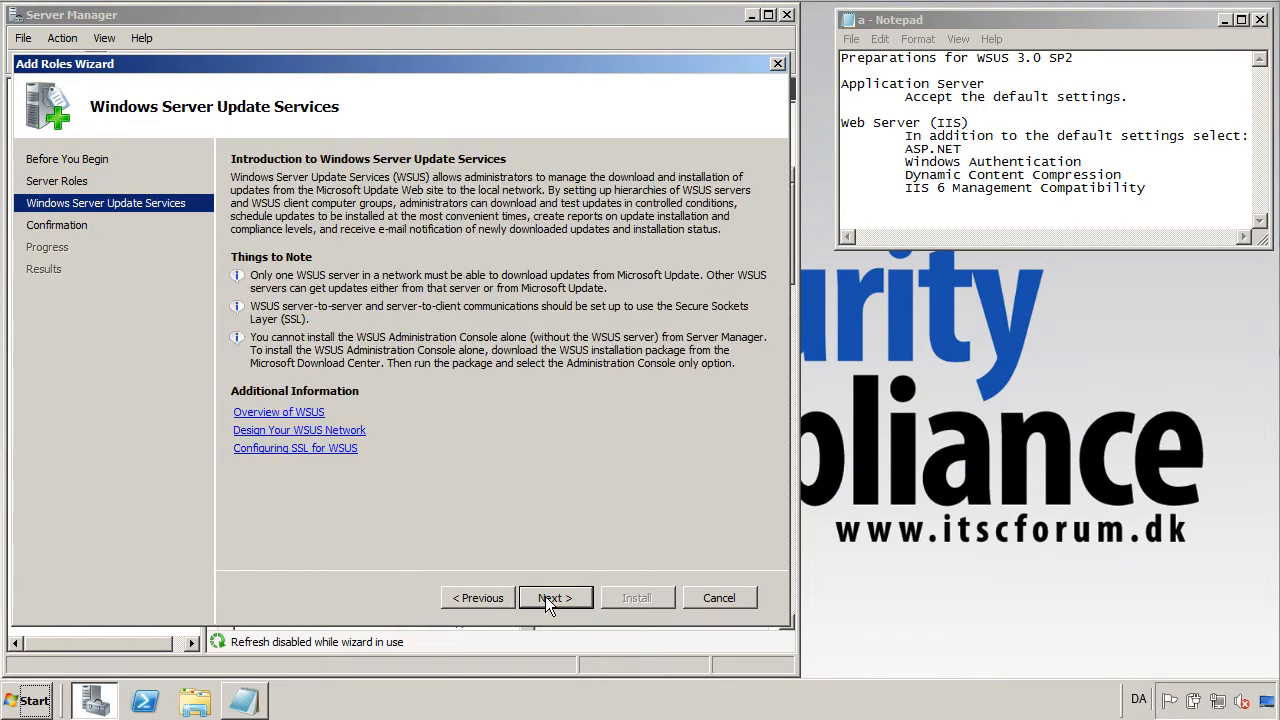
pyautogui.click(554, 596)
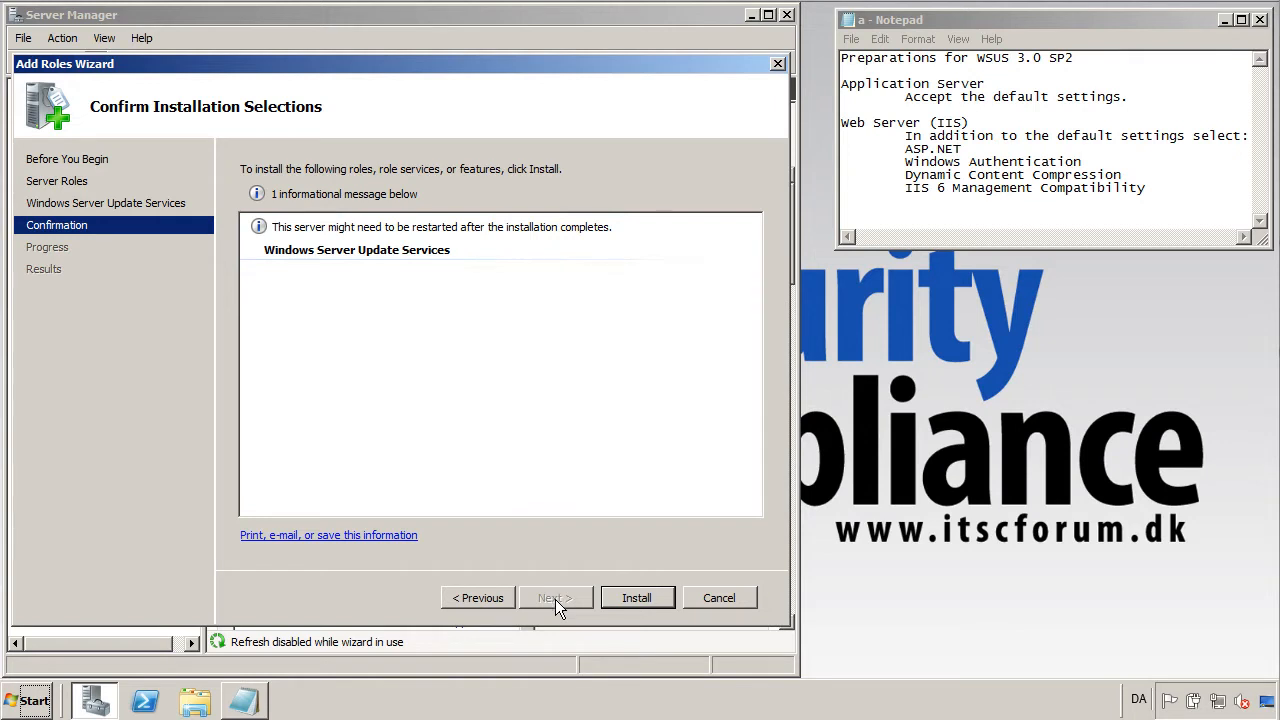
pyautogui.click(648, 598)
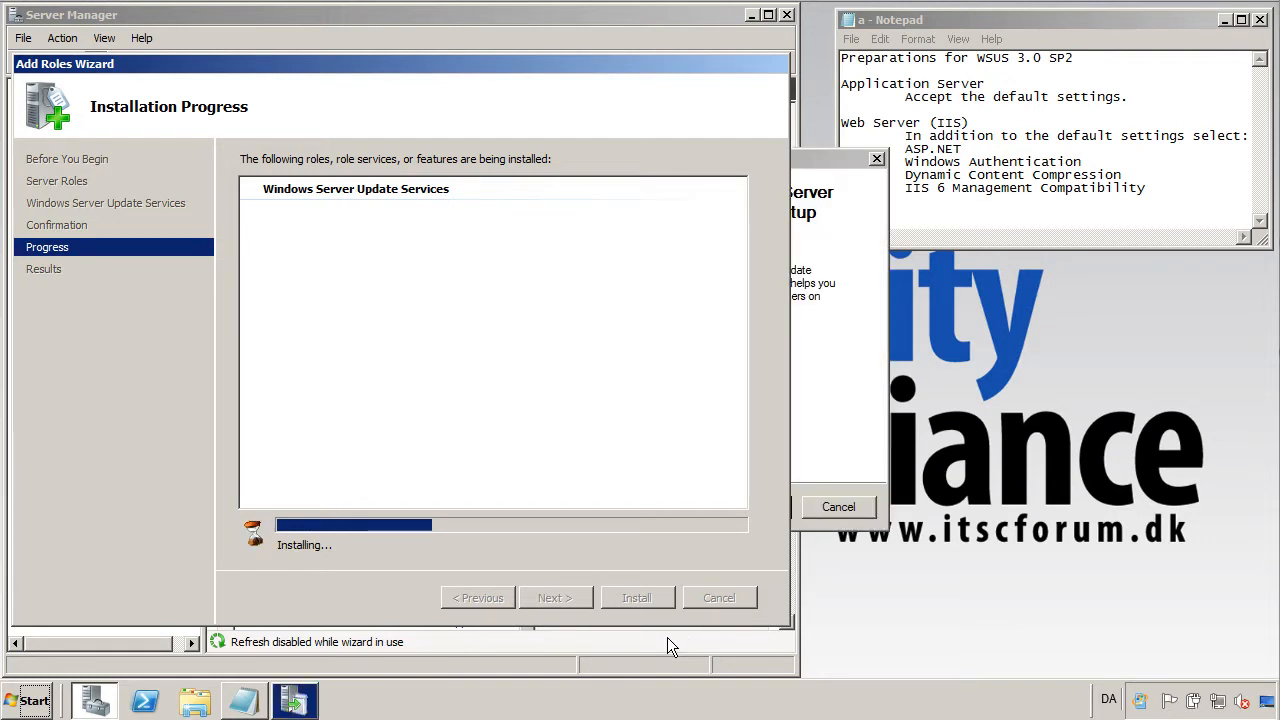
# Accept the WSUS license terms and continue past the missing components notice.
pyautogui.click(843, 321)
pyautogui.click(770, 508)
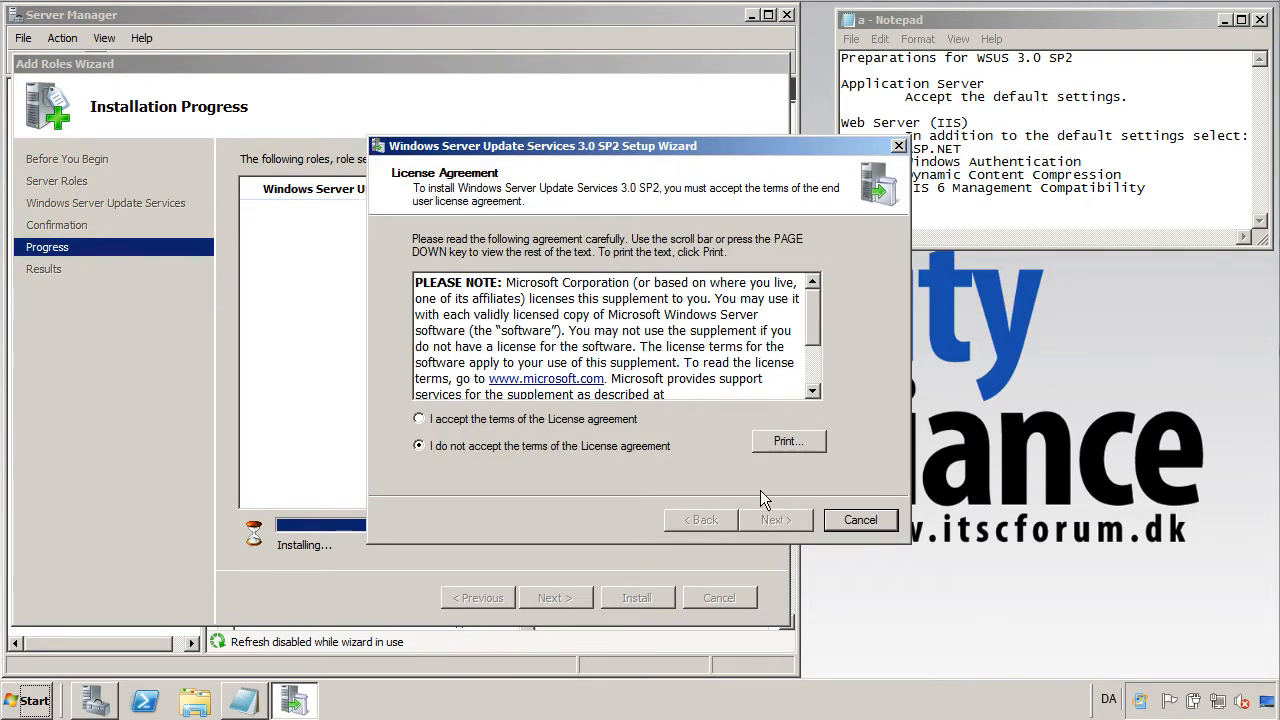
pyautogui.moveTo(816, 301); pyautogui.dragTo(820, 345)
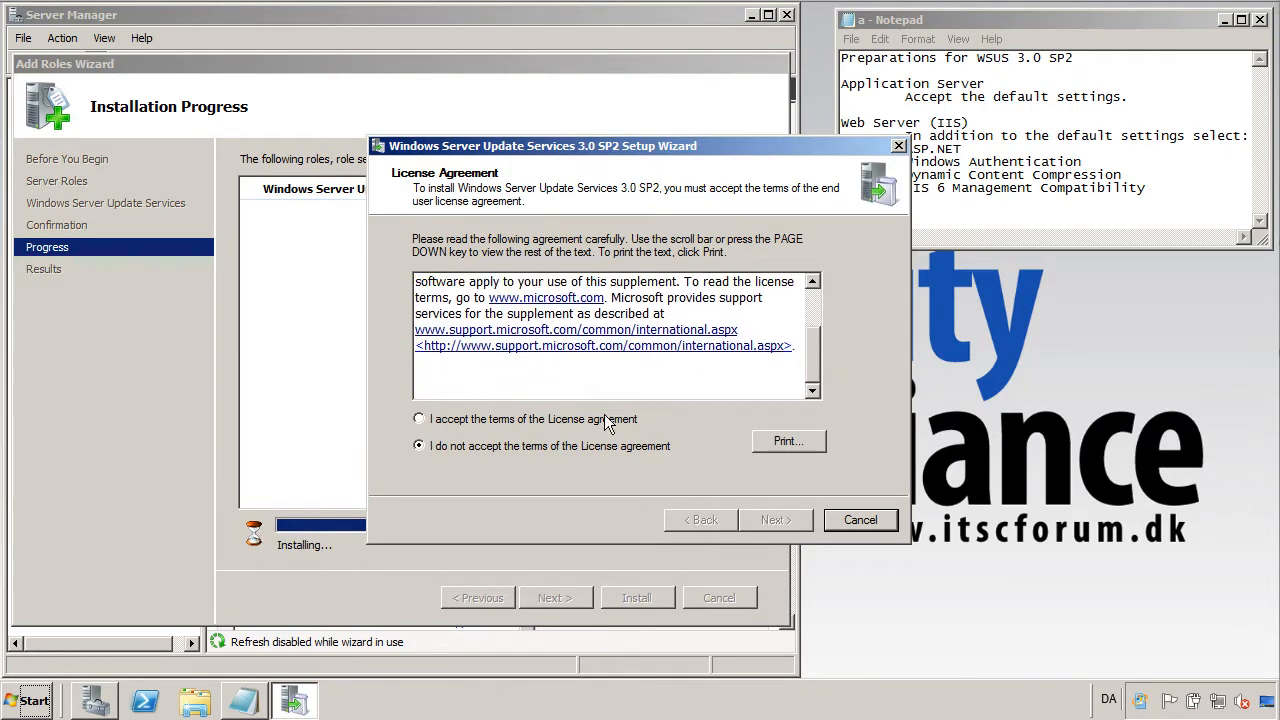
pyautogui.click(502, 420)
pyautogui.click(776, 520)
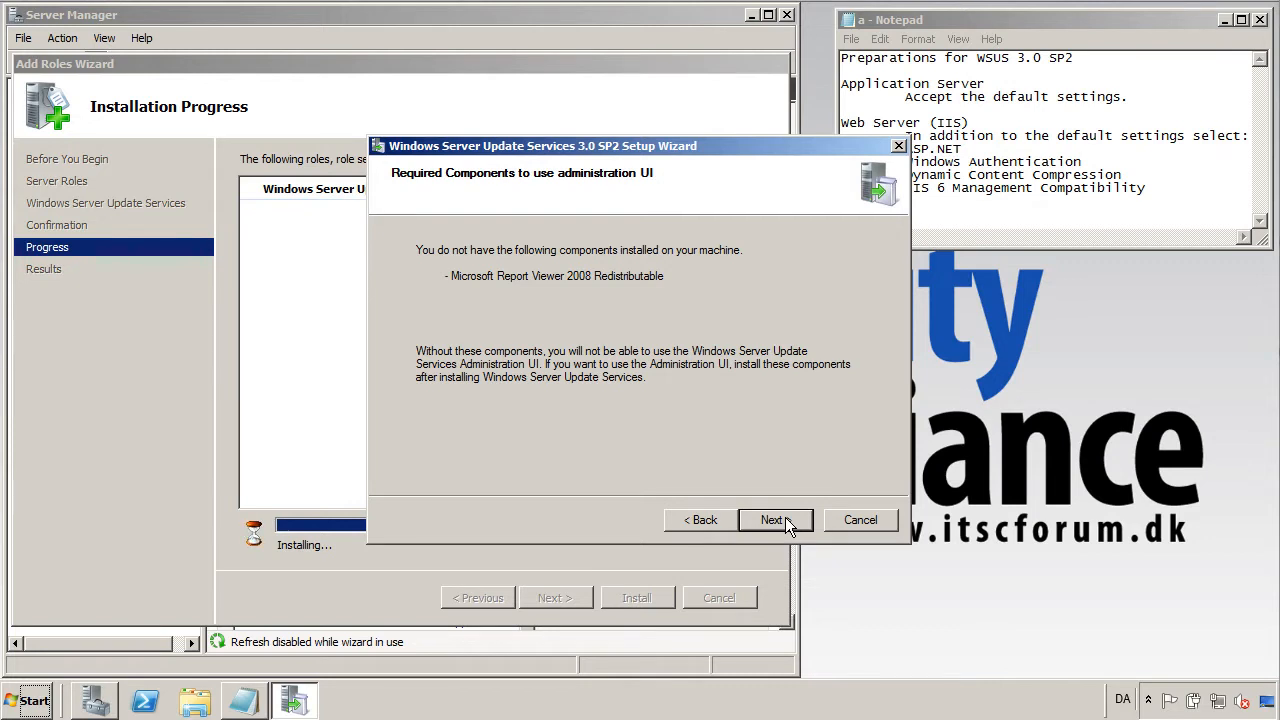
pyautogui.click(772, 520)
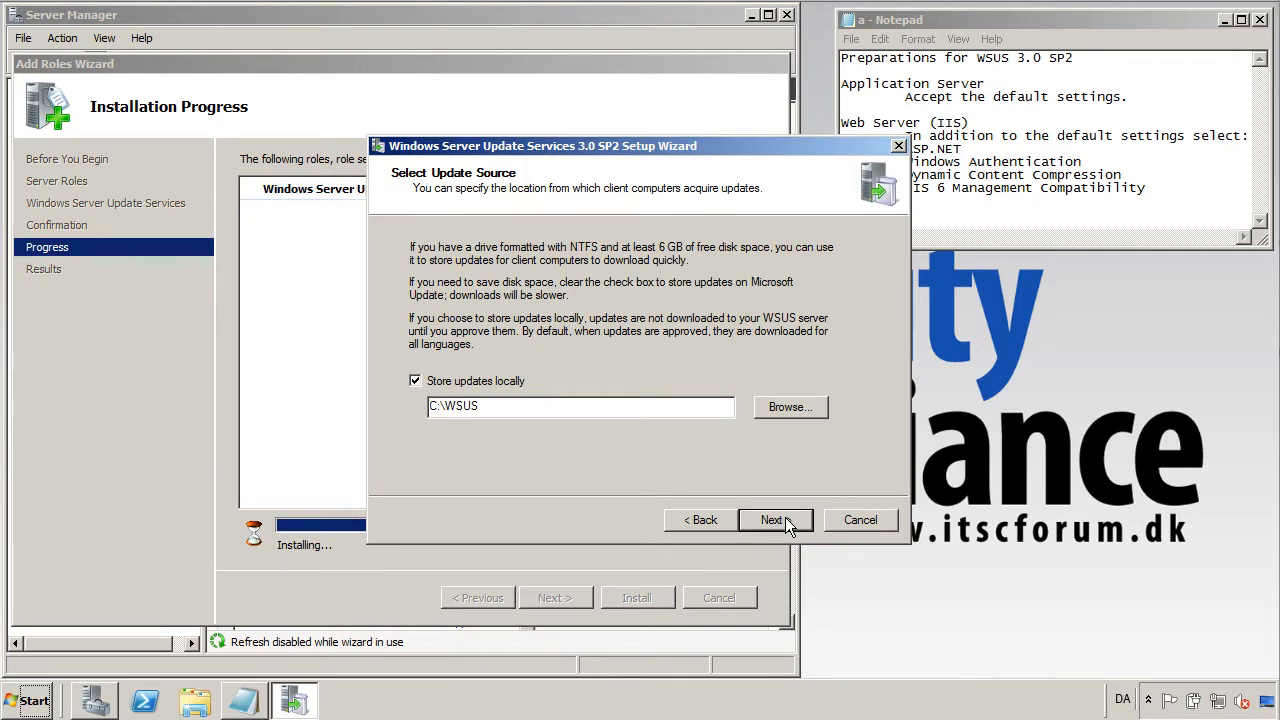
# Turn off local update storage, keep the C:\WSUS database and default IIS site, and install.
pyautogui.click(465, 384)
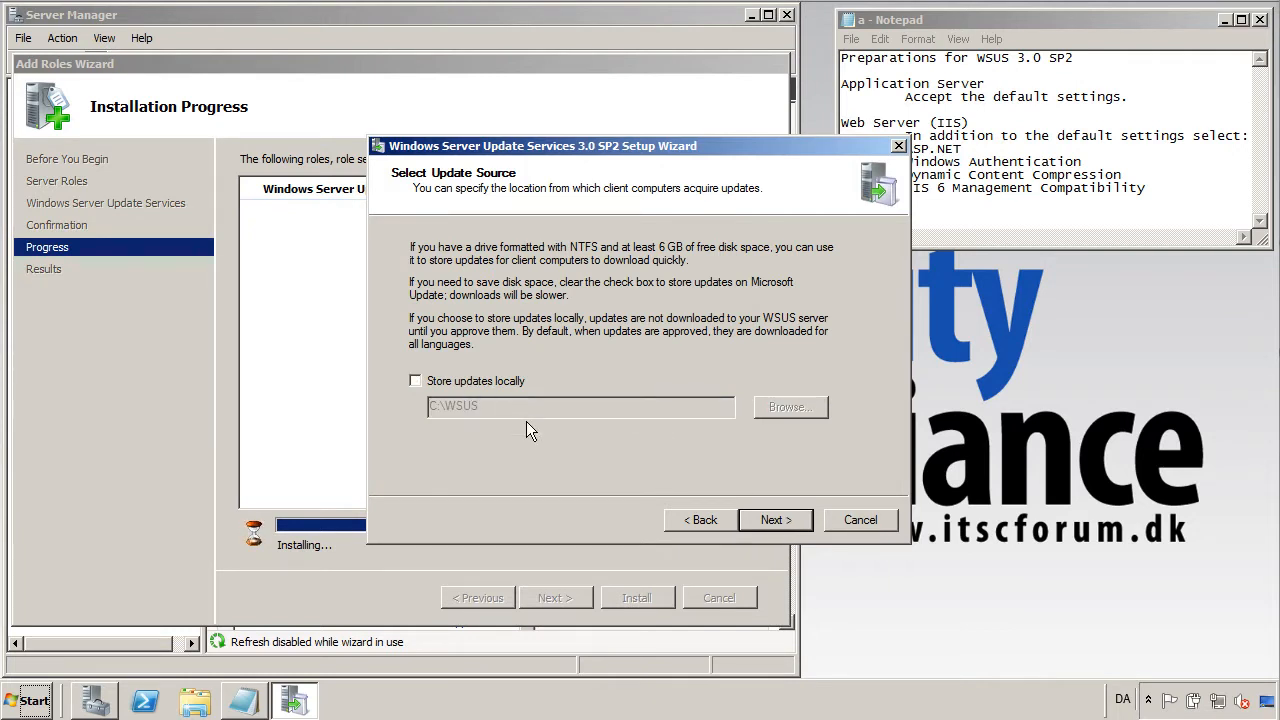
pyautogui.click(774, 522)
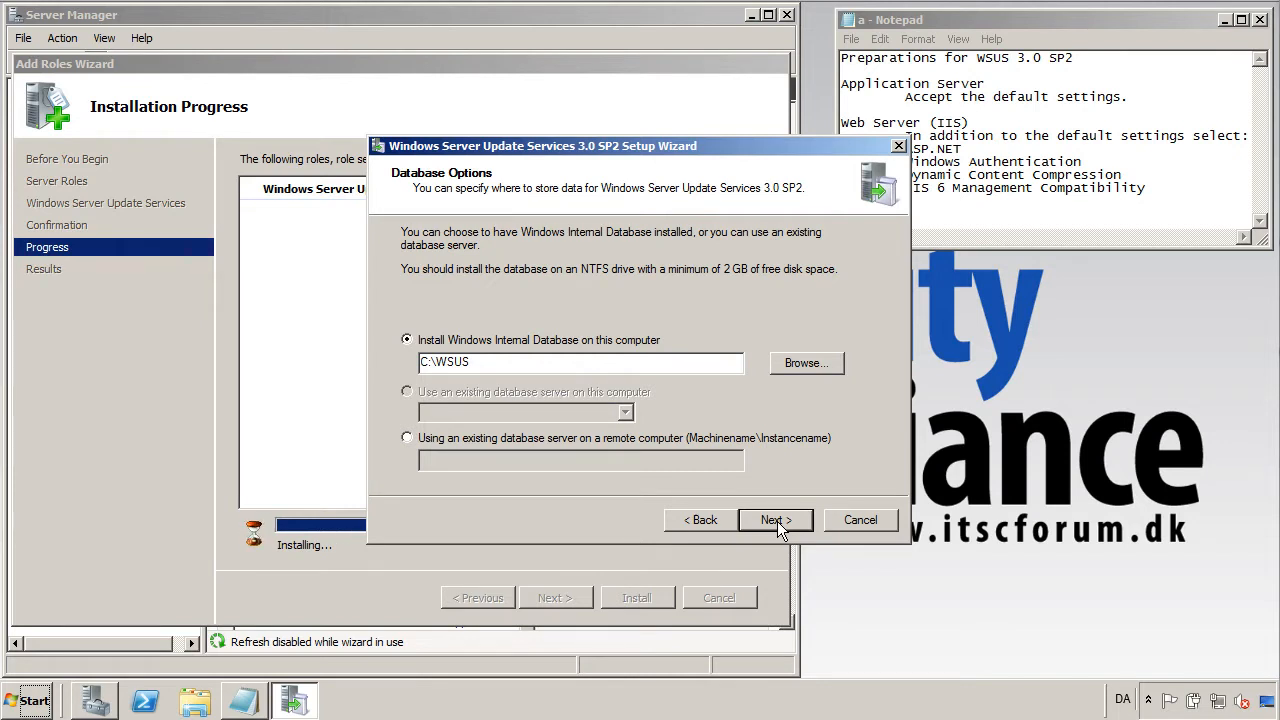
pyautogui.click(777, 528)
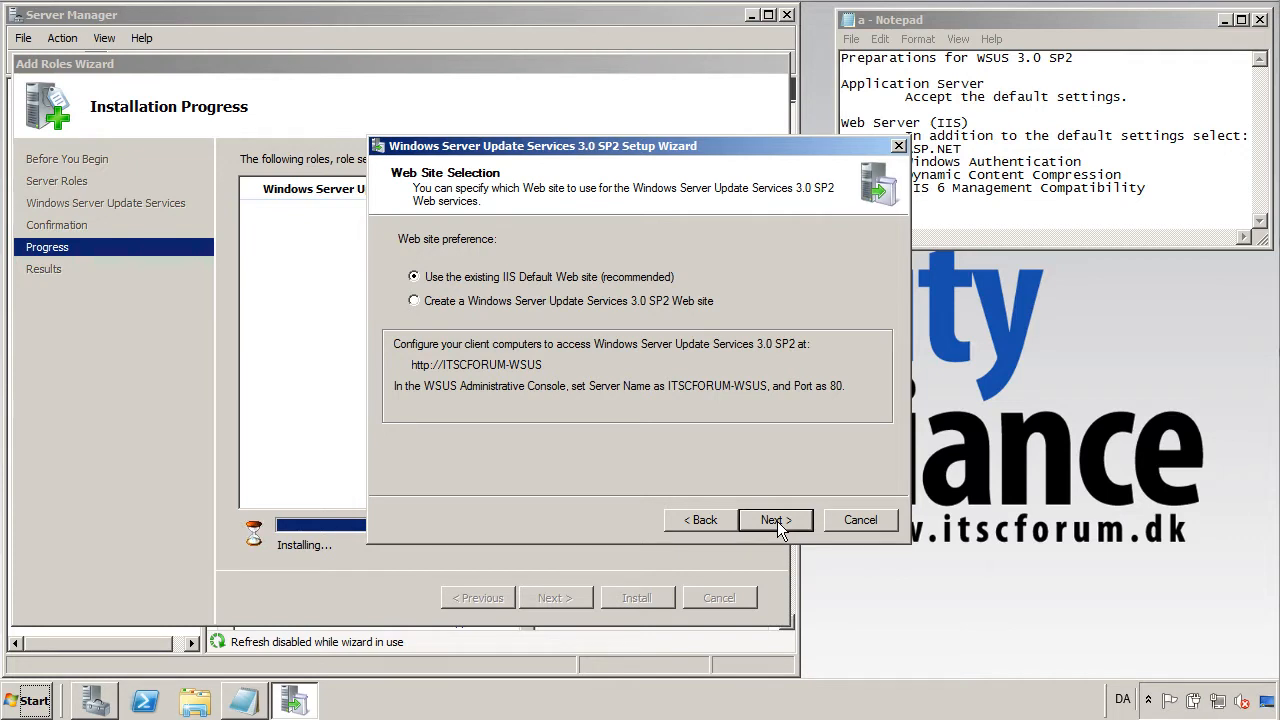
pyautogui.click(777, 521)
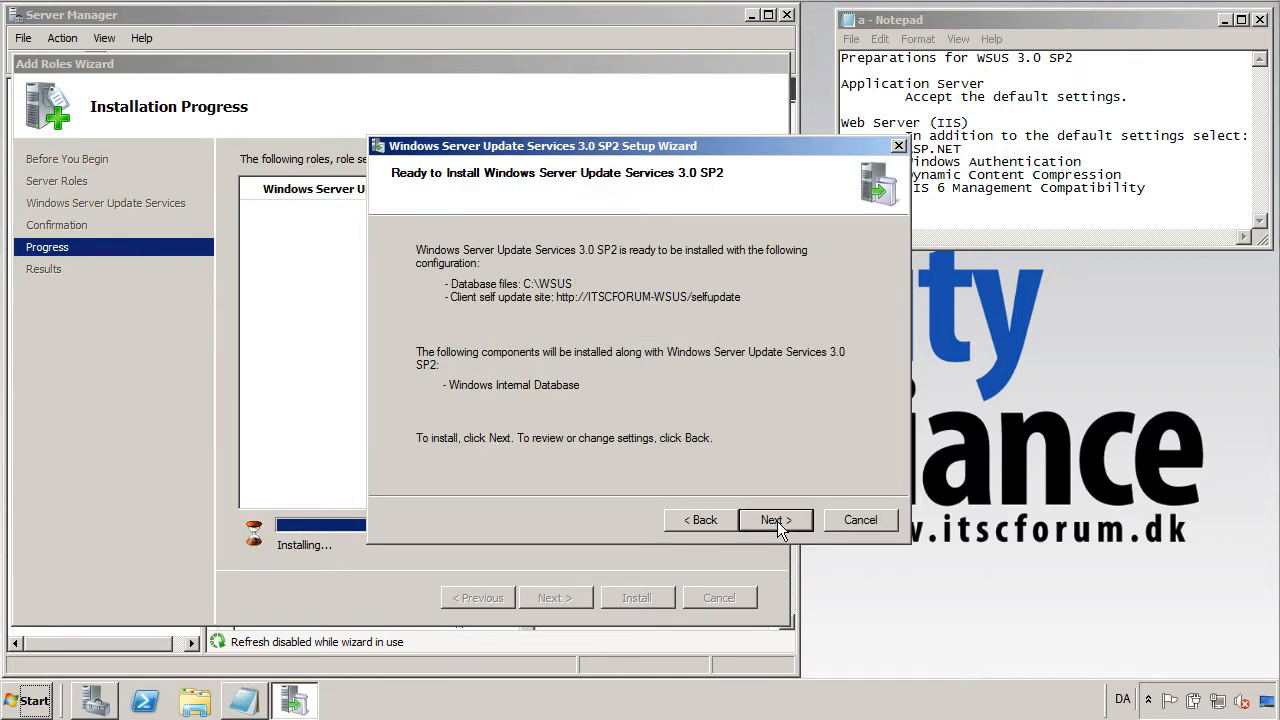
pyautogui.click(777, 521)
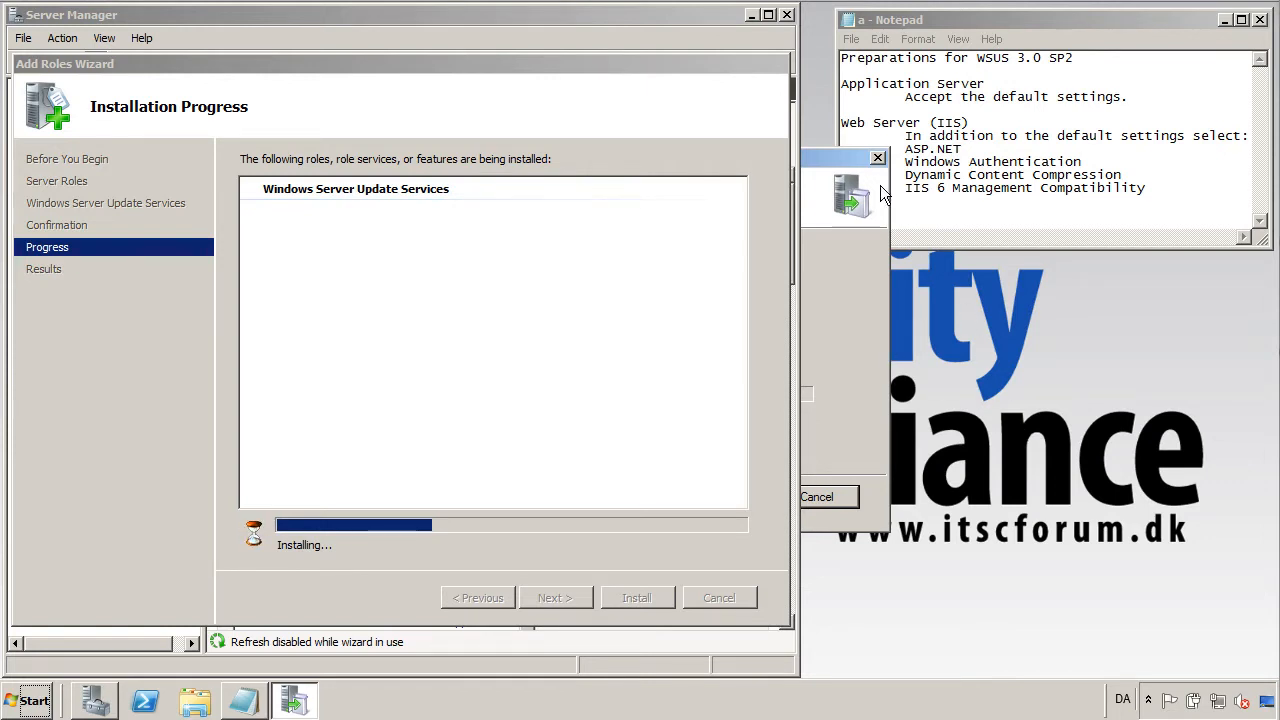
# Let the WSUS 3.0 SP2 installation run until the Completing the Setup Wizard page appears.
pyautogui.moveTo(849, 162)
pyautogui.mouseDown()
pyautogui.moveTo(993, 187)
pyautogui.moveTo(1173, 184)
pyautogui.moveTo(1231, 271)
pyautogui.mouseUp()
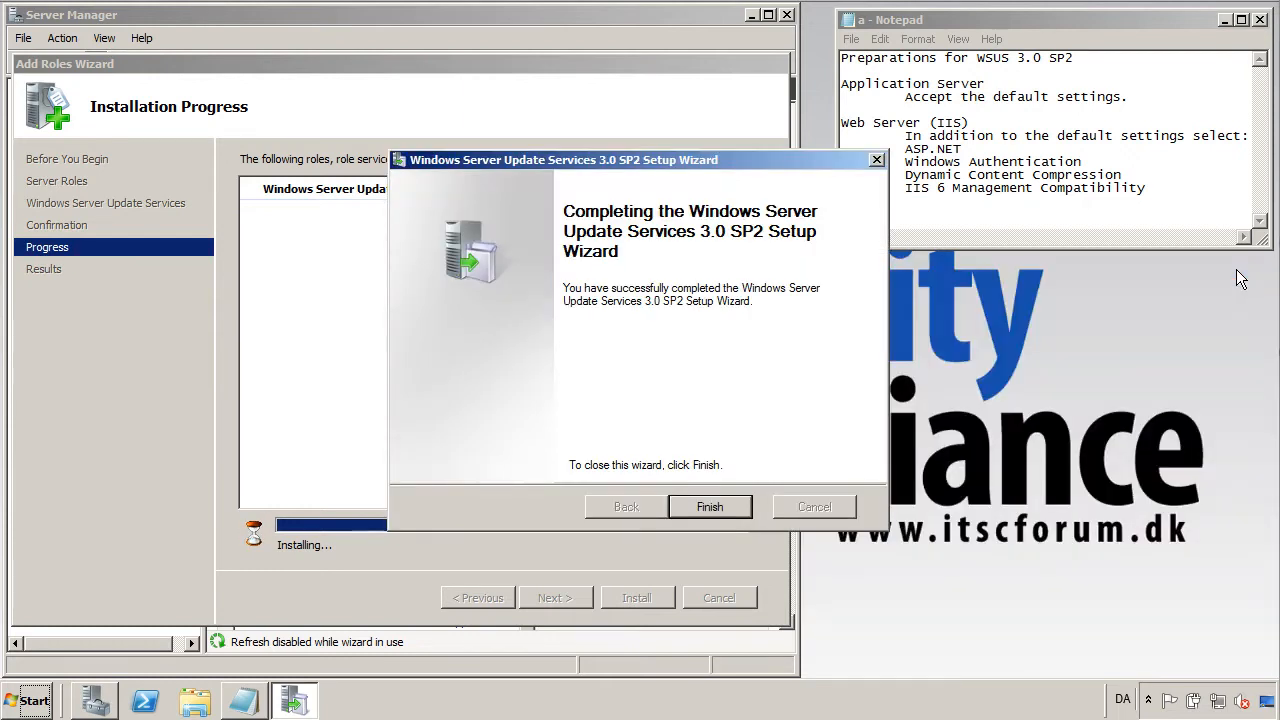
# Finish the WSUS setup, close the Add Roles Wizard, and close Server Manager.
pyautogui.click(723, 508)
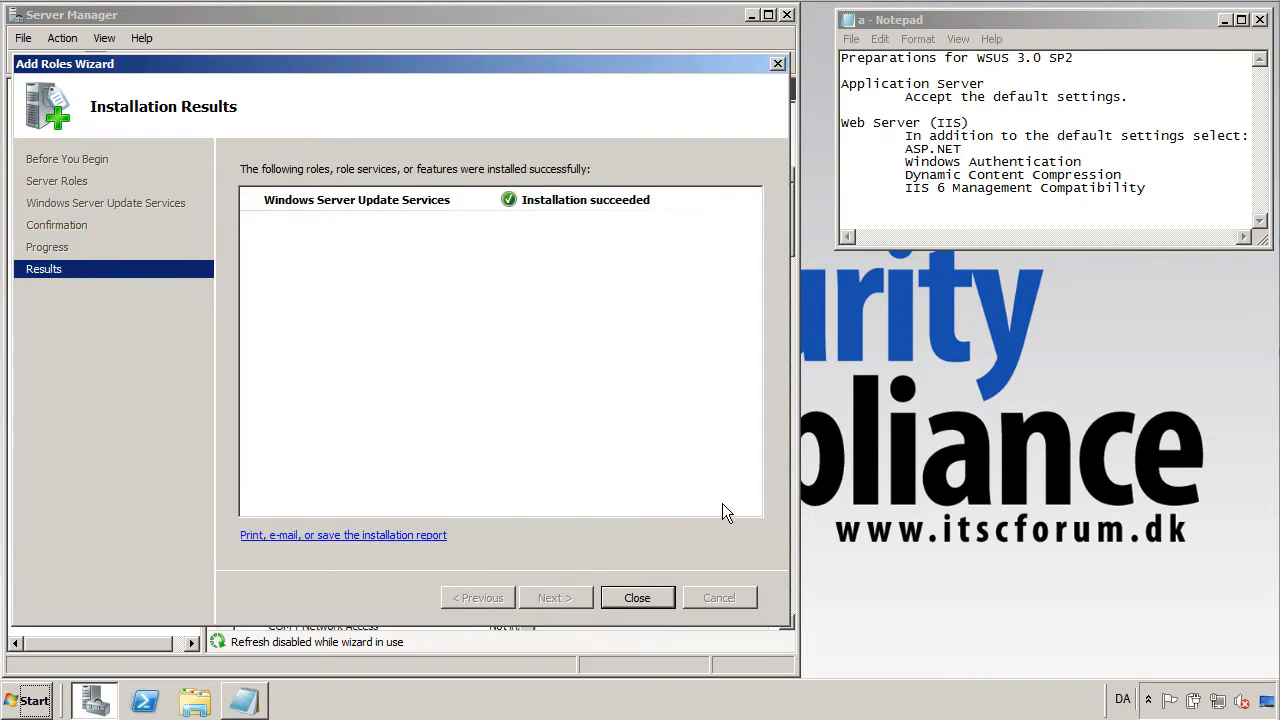
pyautogui.click(663, 601)
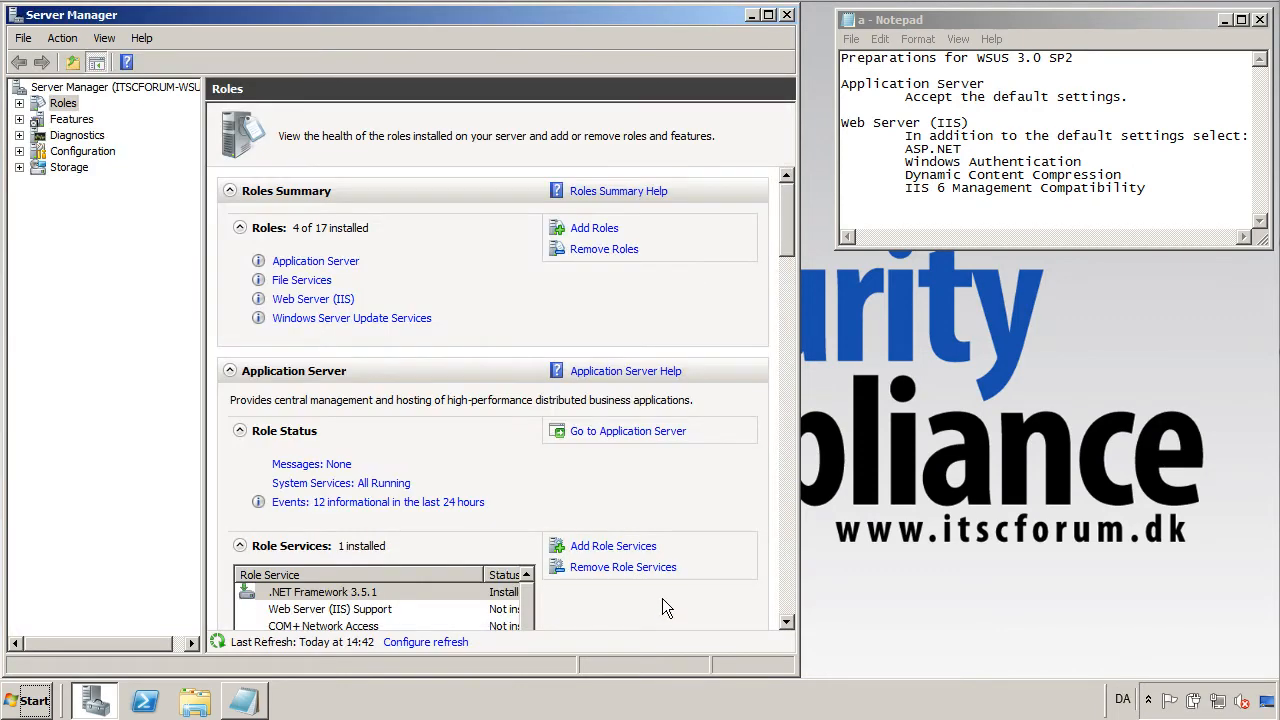
pyautogui.click(787, 16)
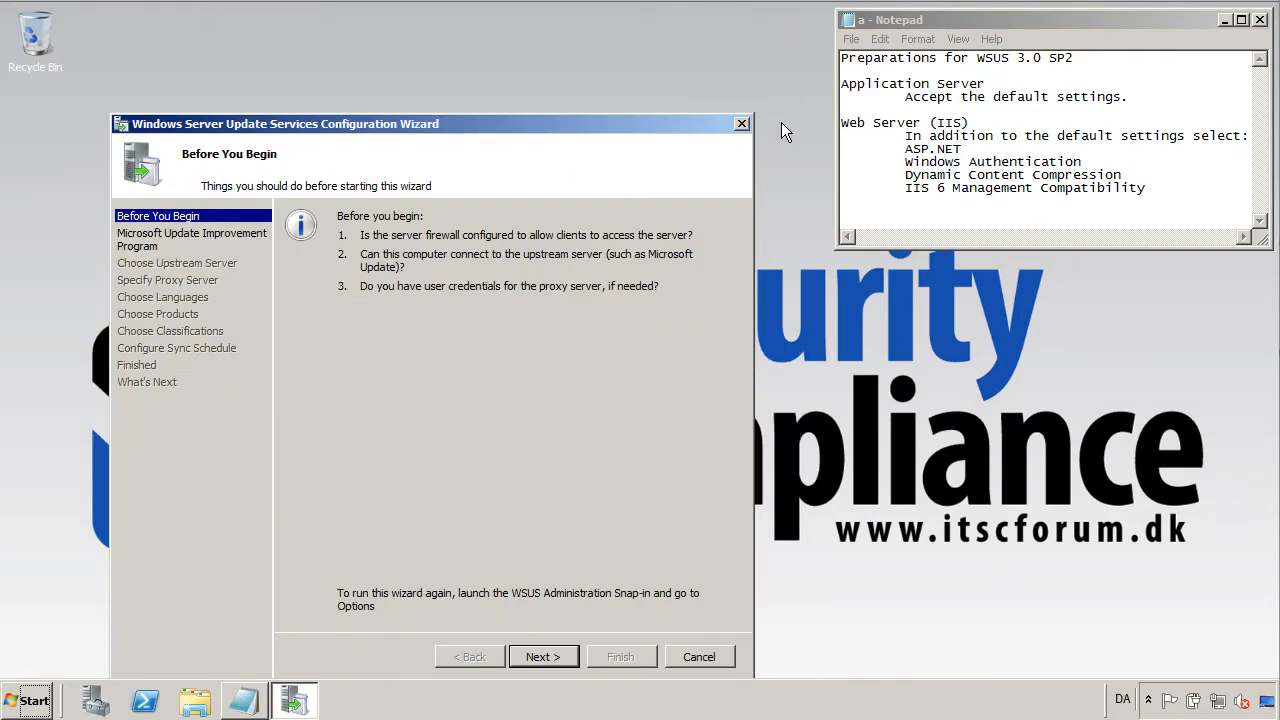
# Opt out of the Improvement Program, sync from Microsoft Update, and use no proxy server.
pyautogui.click(541, 657)
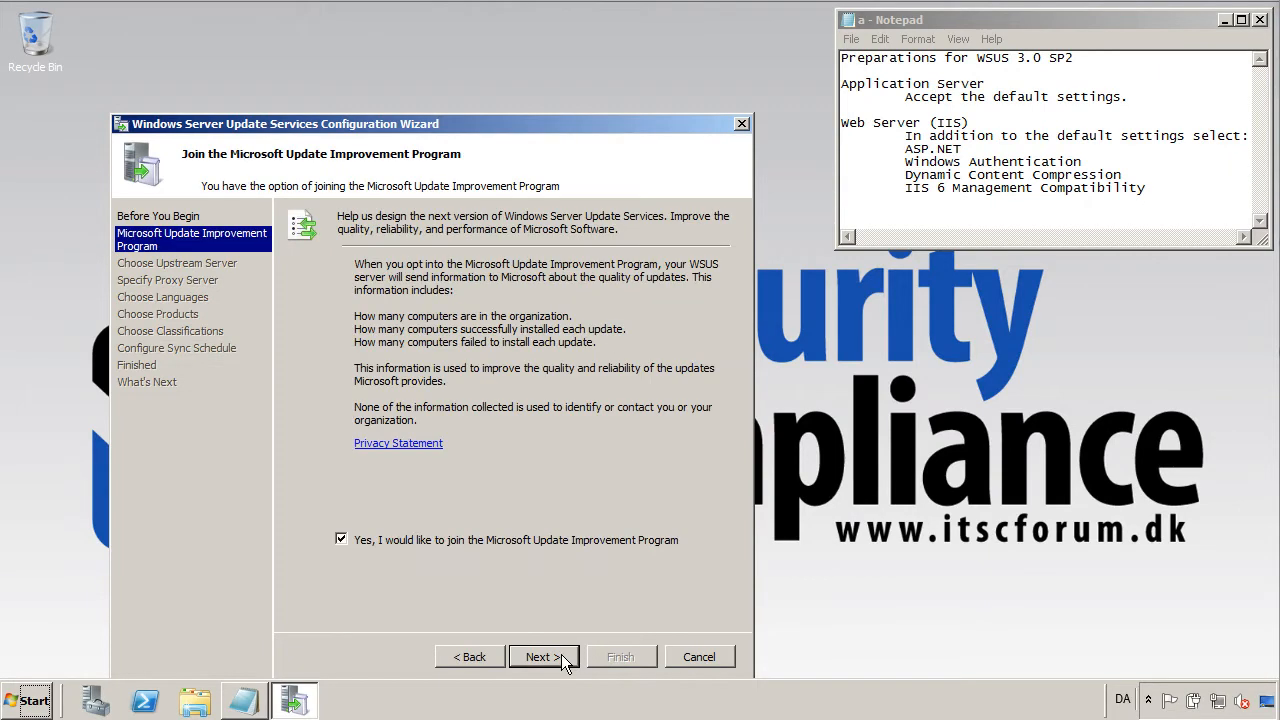
pyautogui.click(470, 539)
pyautogui.click(542, 657)
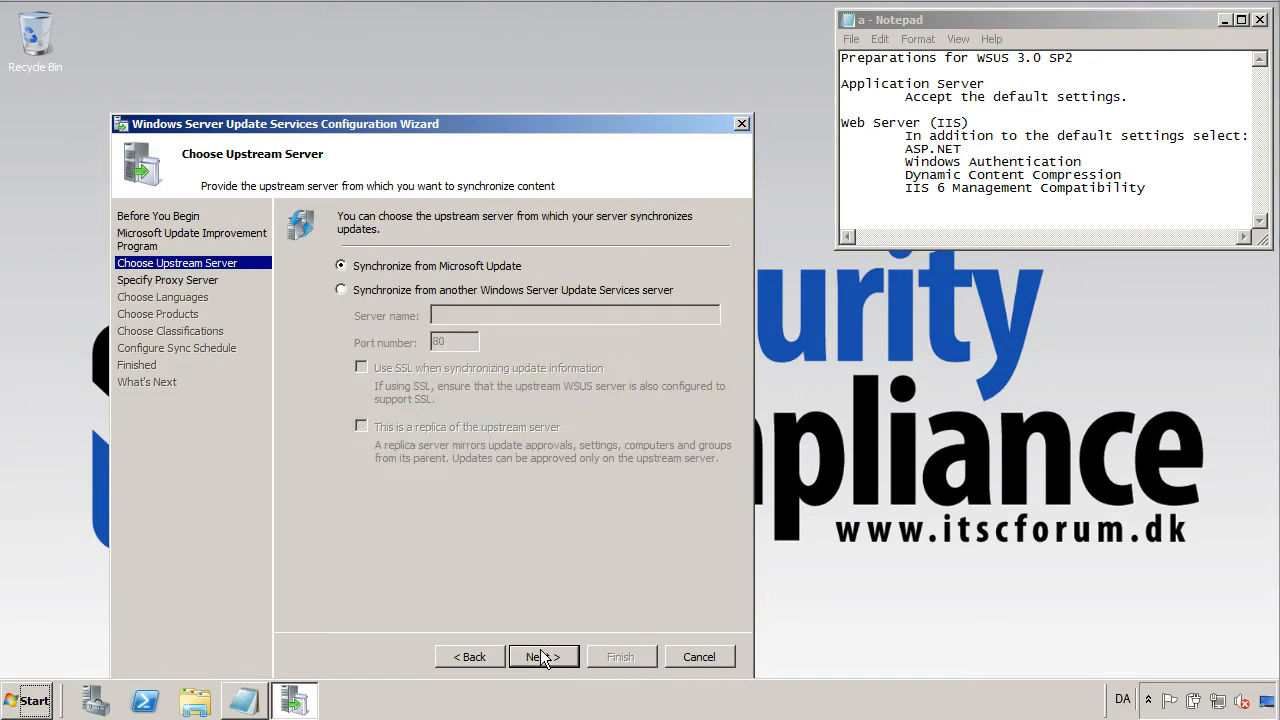
pyautogui.moveTo(555, 128); pyautogui.dragTo(602, 78)
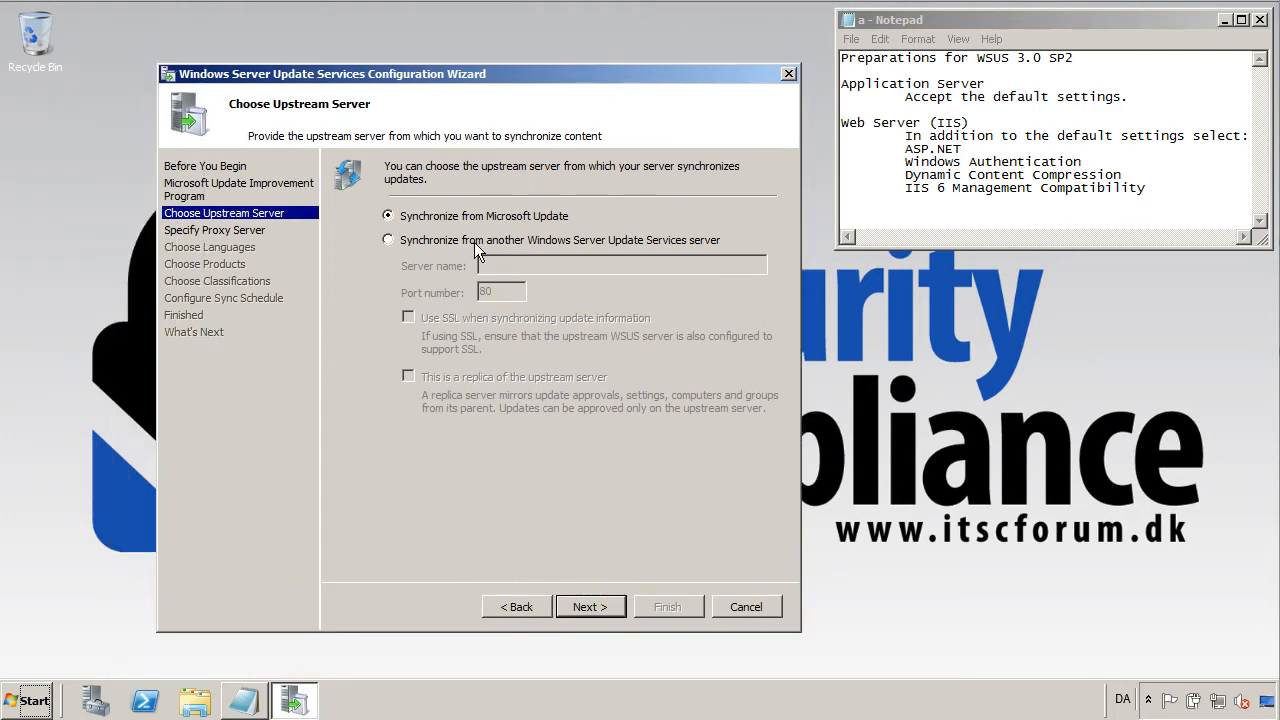
pyautogui.click(589, 607)
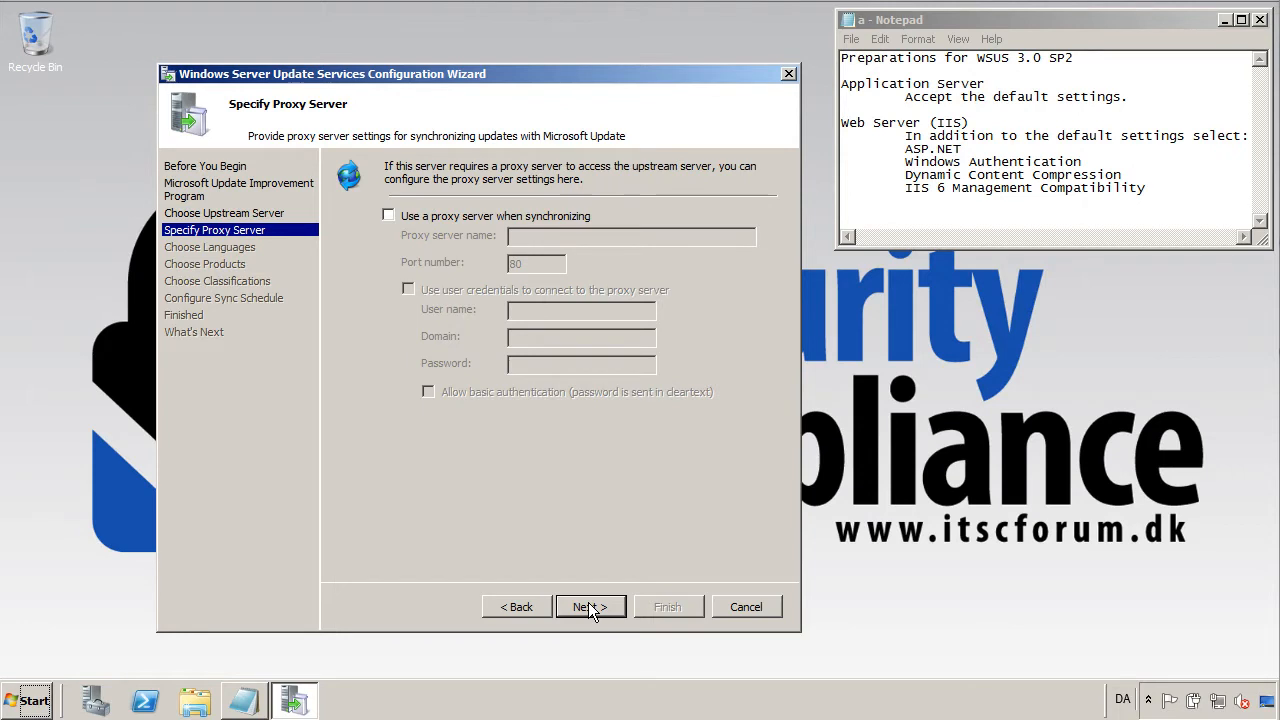
pyautogui.click(589, 606)
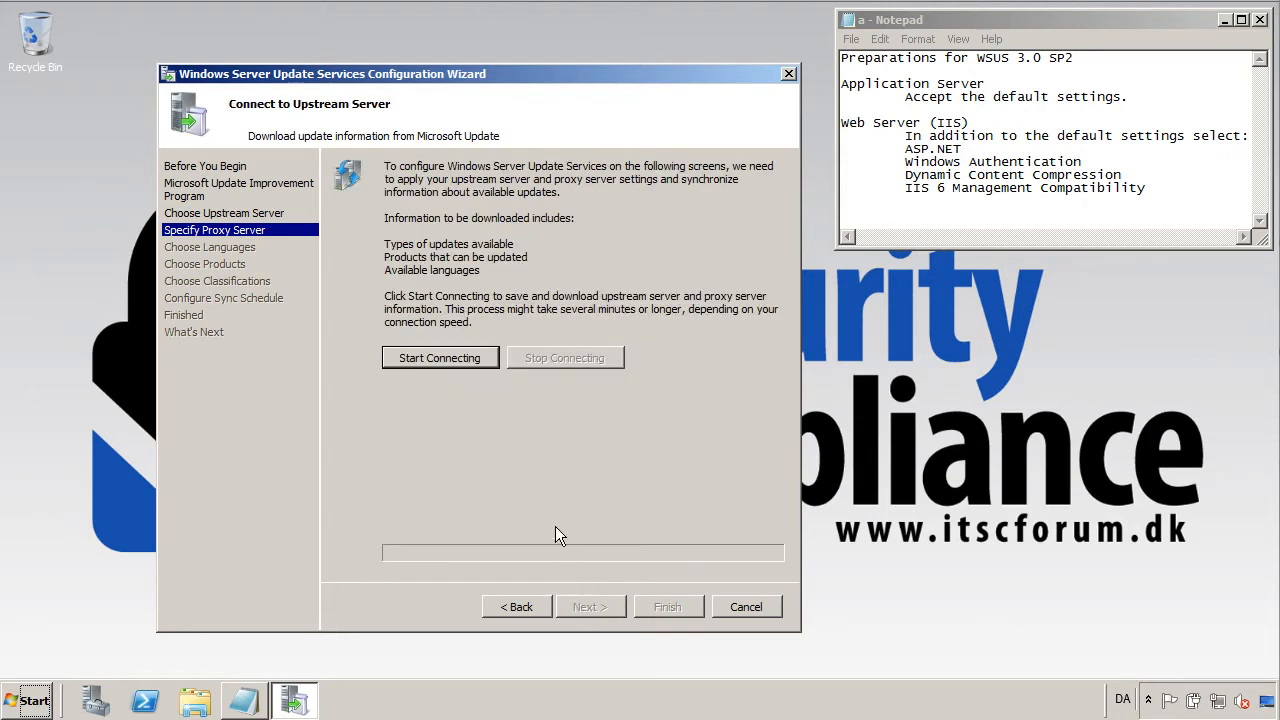
# Connect to Microsoft Update, download the update information, and move to Choose Products.
pyautogui.click(480, 358)
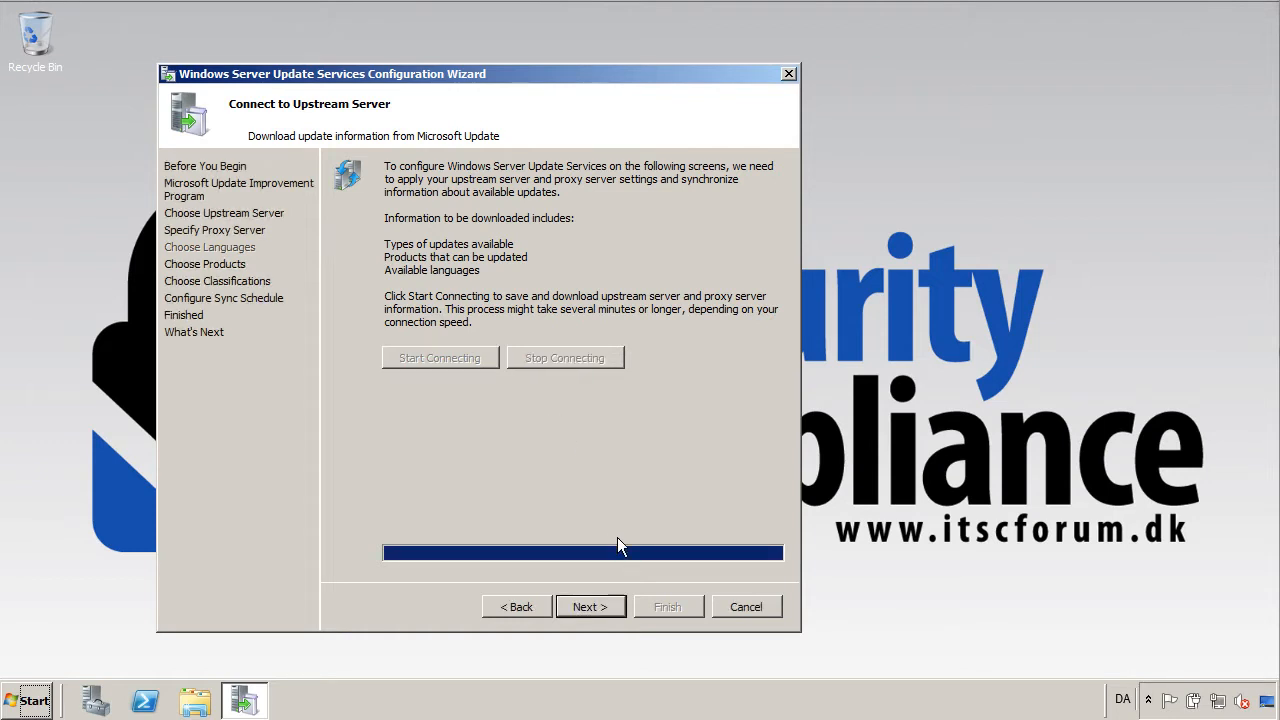
pyautogui.click(605, 605)
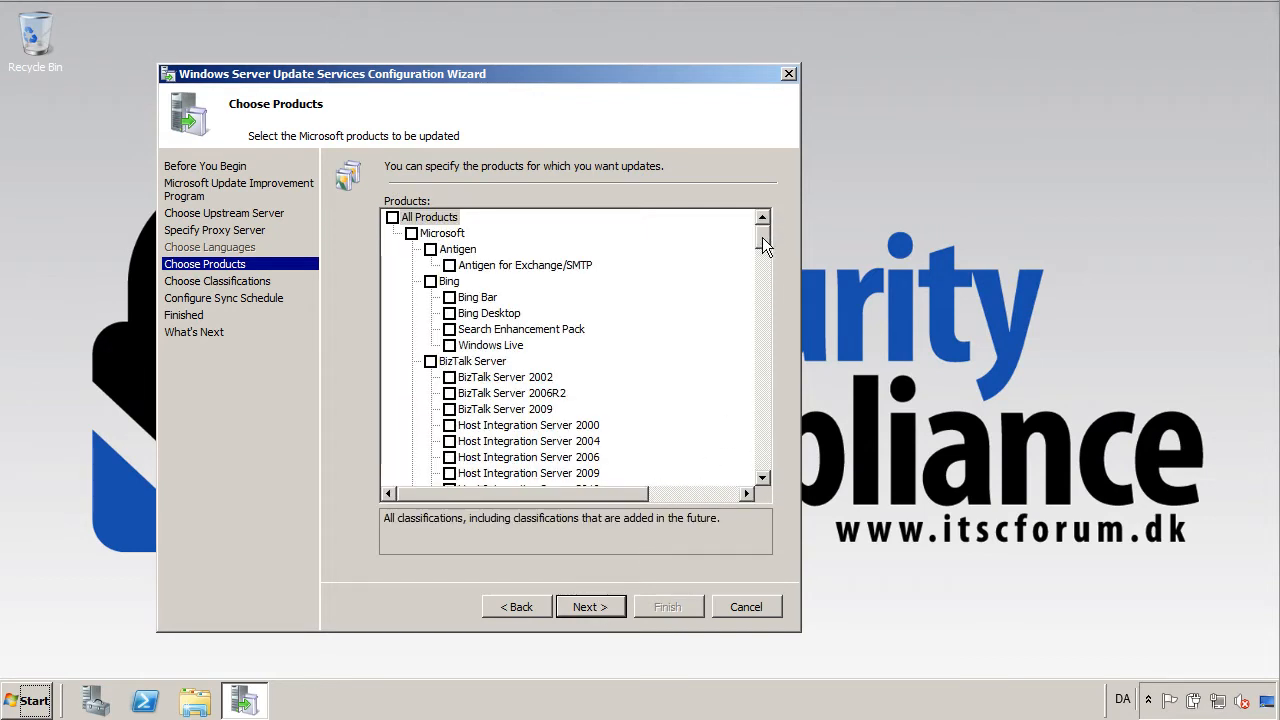
# Review the Products list, keeping the Windows products checked, and continue to Choose Classifications.
pyautogui.moveTo(762, 237); pyautogui.dragTo(772, 360)
pyautogui.moveTo(772, 363); pyautogui.dragTo(778, 472)
pyautogui.click(590, 606)
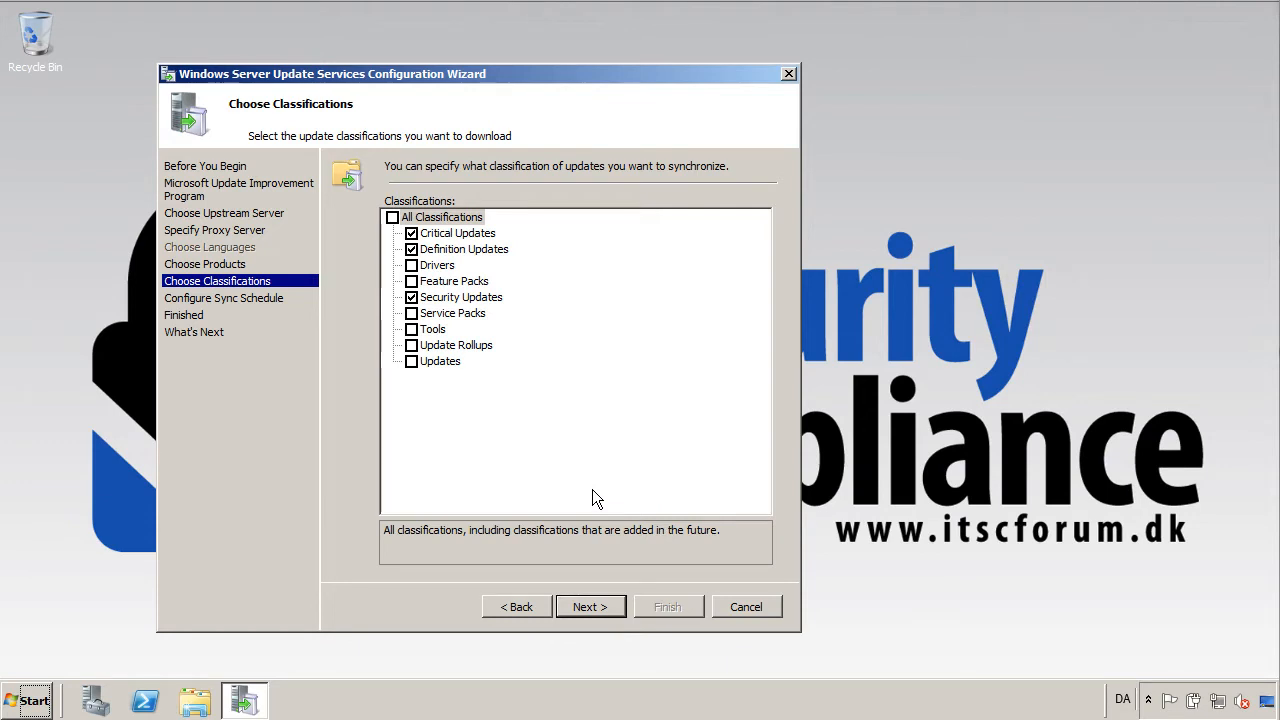
# Include every update classification: Updates, Update Rollups, Tools, Service Packs, Feature Packs and Drivers.
pyautogui.click(411, 361)
pyautogui.click(411, 345)
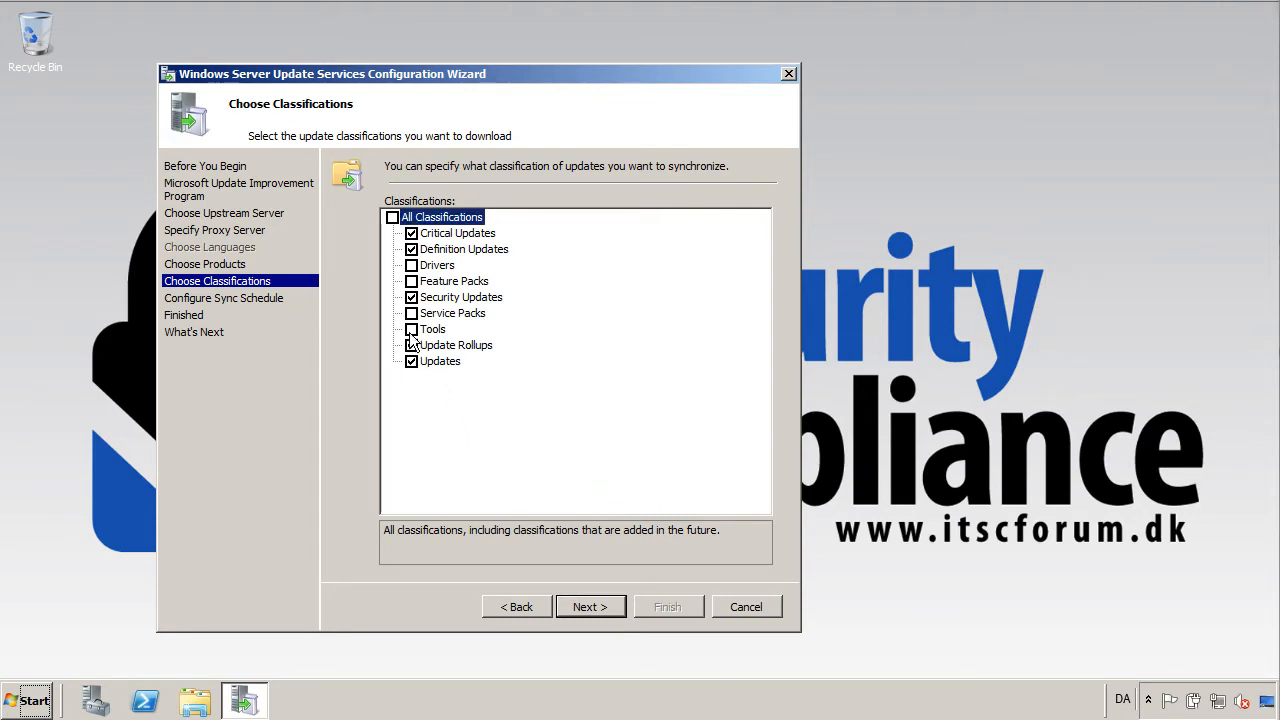
pyautogui.click(411, 329)
pyautogui.click(411, 313)
pyautogui.click(411, 281)
pyautogui.click(411, 265)
pyautogui.click(611, 606)
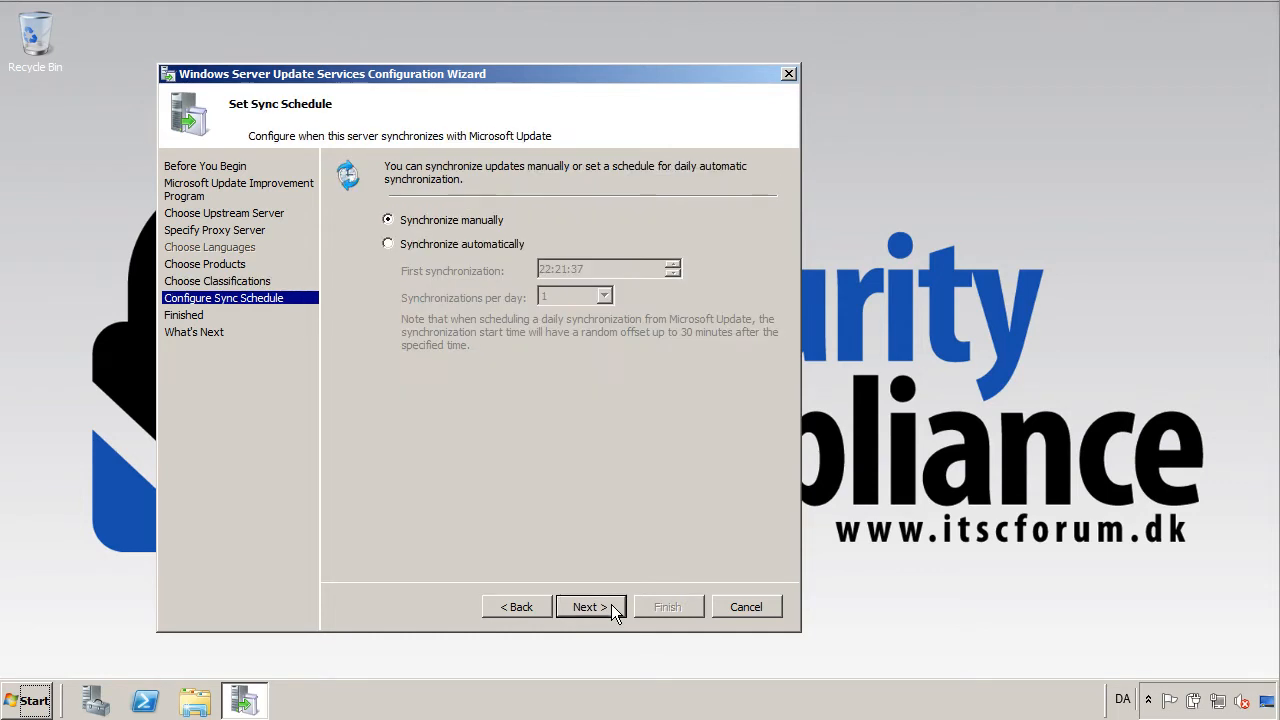
# Schedule automatic synchronization once a day from 07:00:00 and finish the wizard without initial sync.
pyautogui.click(407, 243)
pyautogui.click(615, 266)
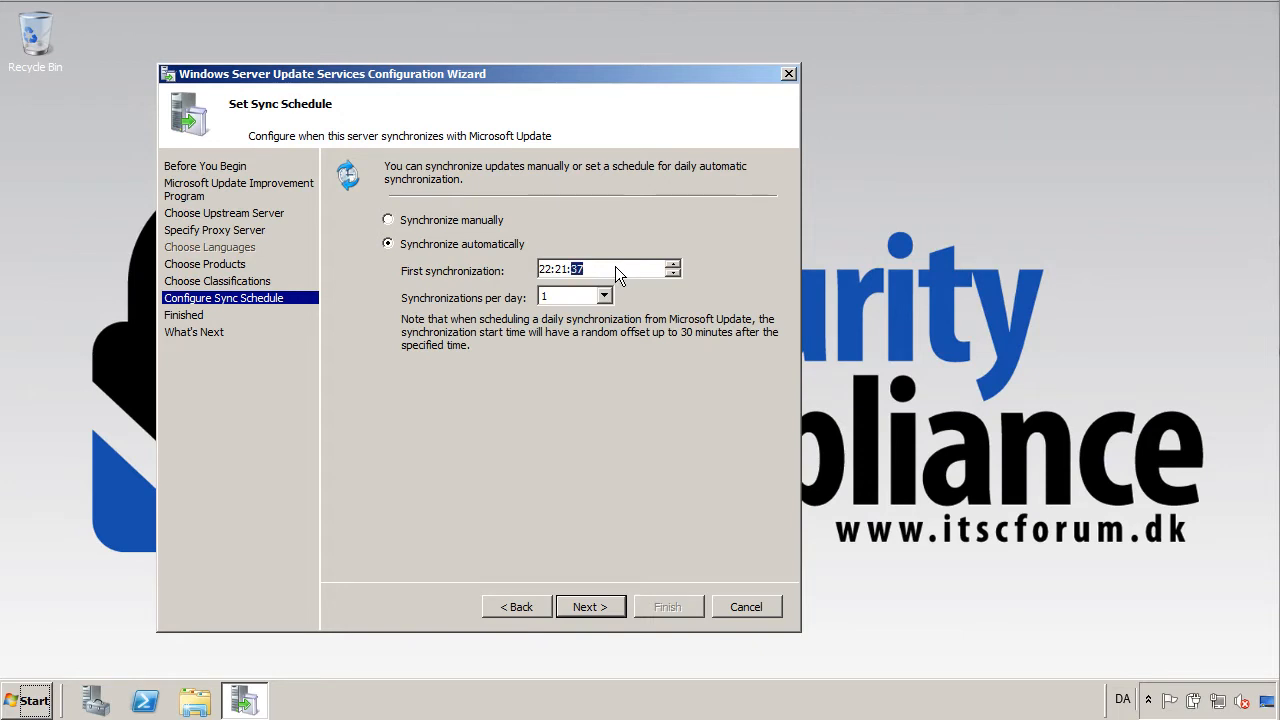
pyautogui.click(546, 269)
pyautogui.write('07:00:00')
pyautogui.click(590, 607)
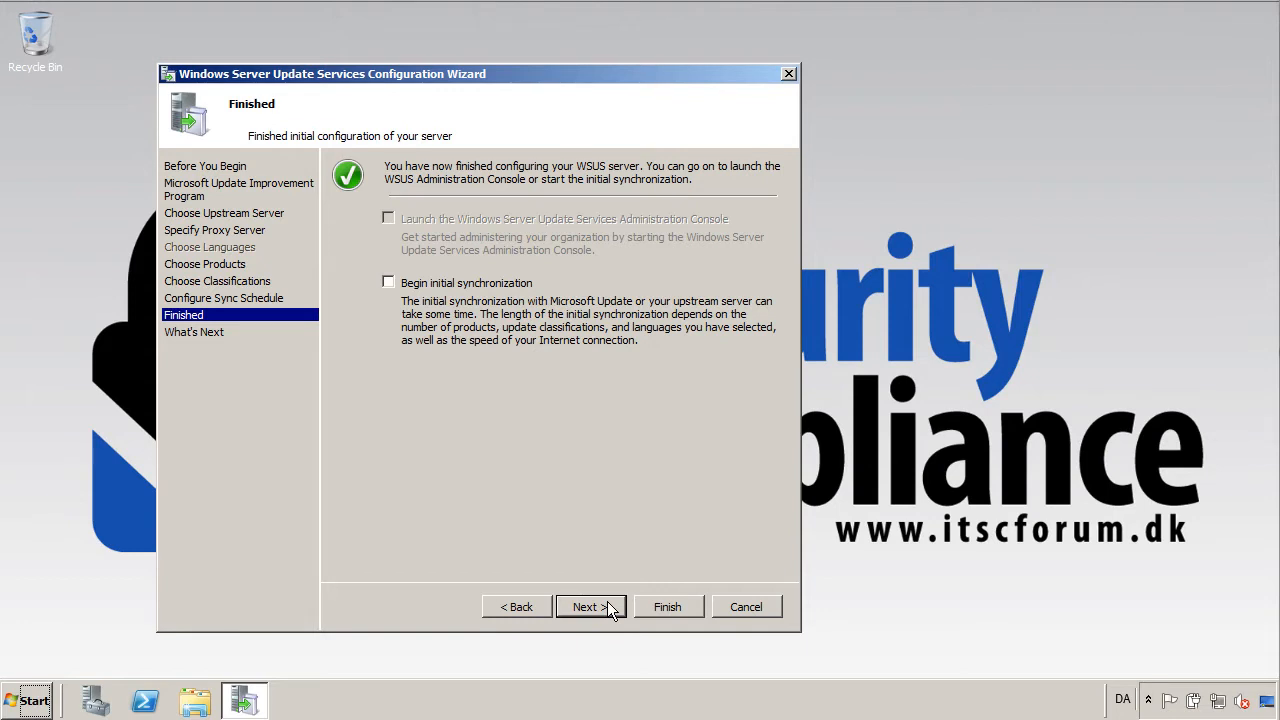
pyautogui.click(664, 607)
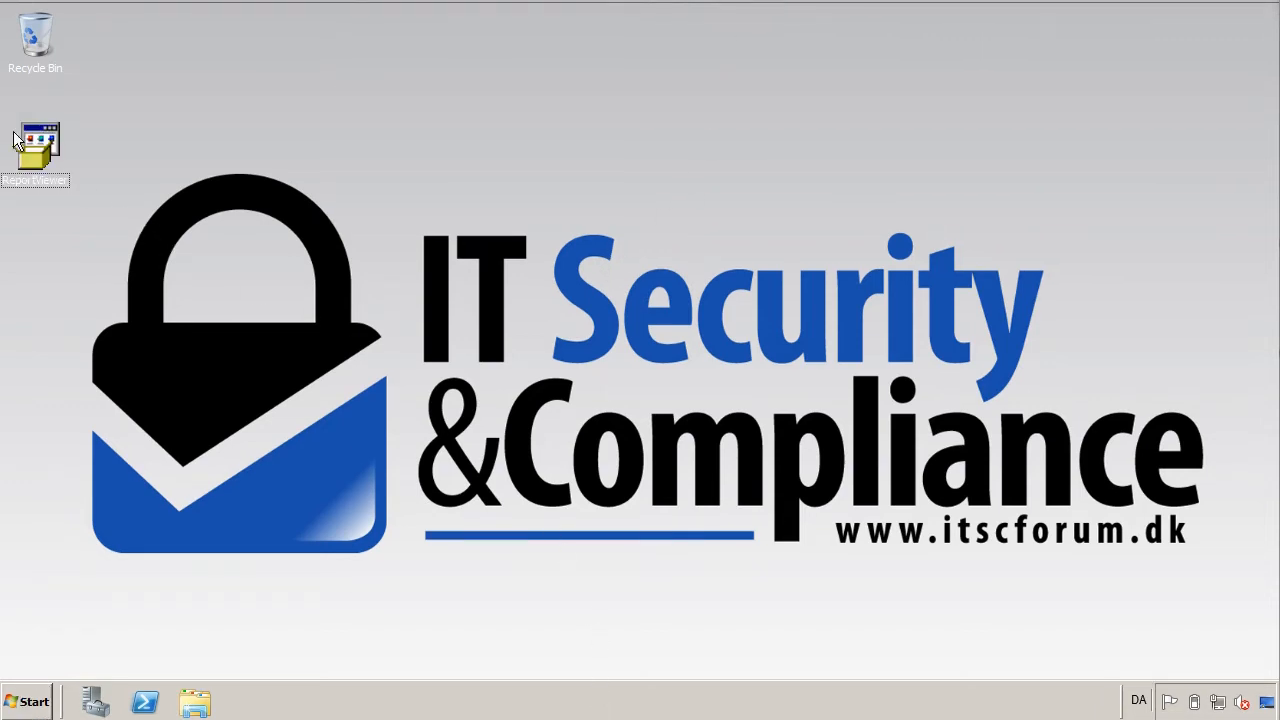
# Install Microsoft Report Viewer Redistributable 2008 SP1, accepting its license terms, and close the finished setup.
pyautogui.doubleClick(43, 139)
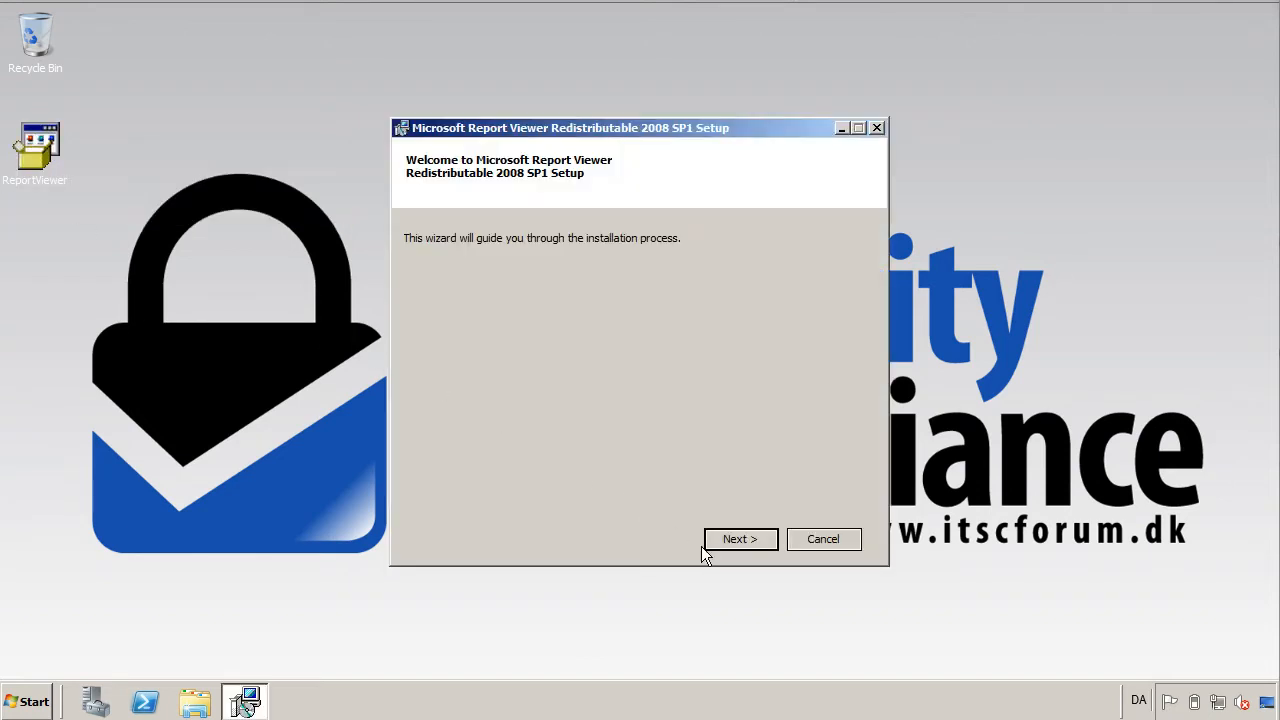
pyautogui.click(746, 542)
pyautogui.click(565, 508)
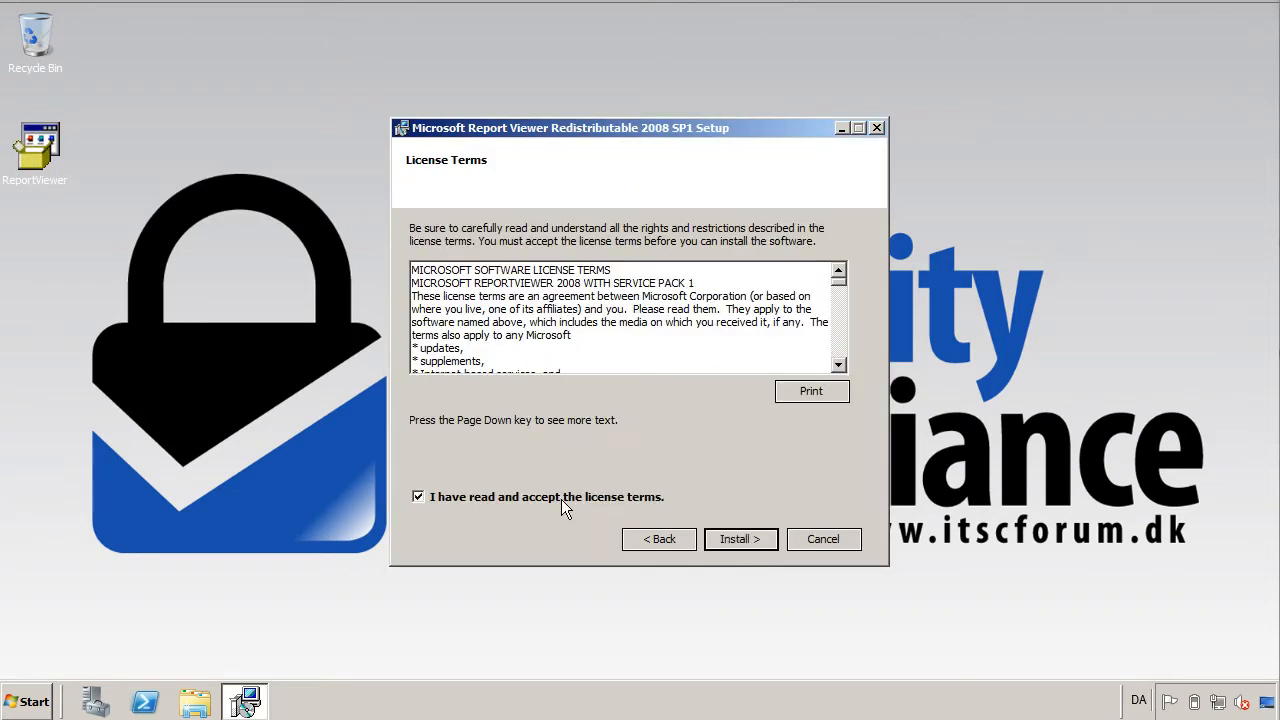
pyautogui.click(731, 542)
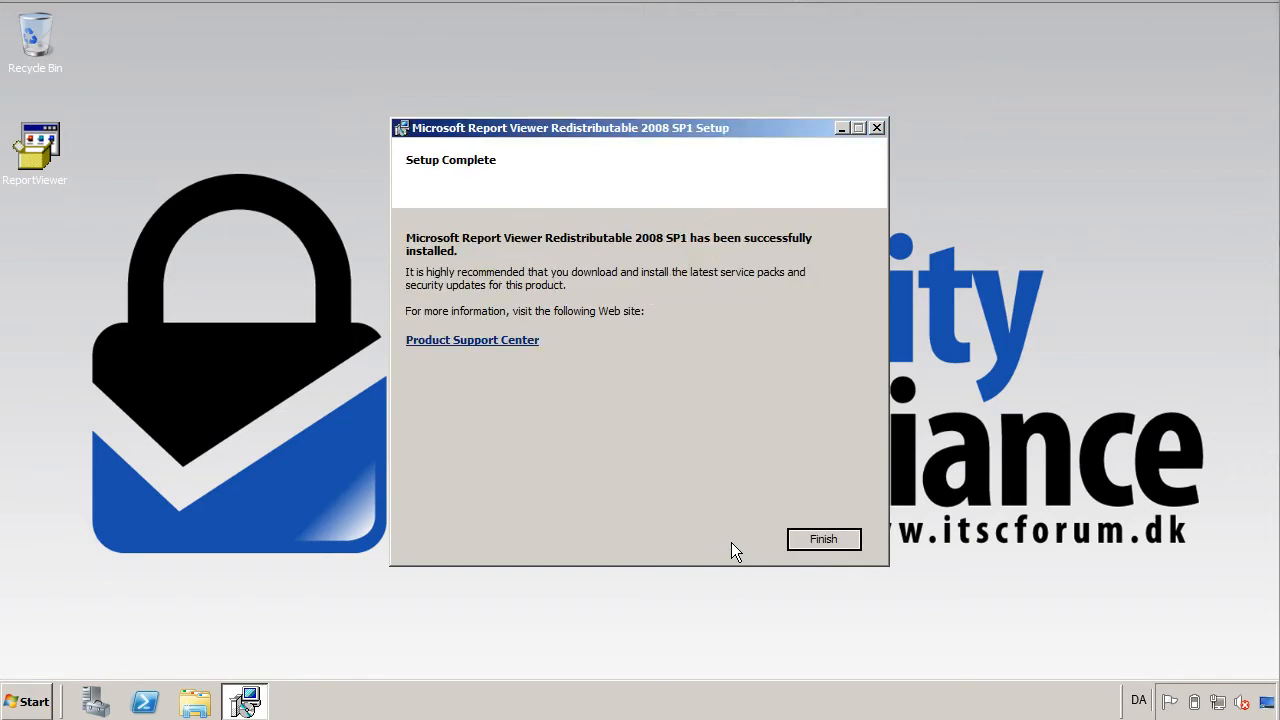
pyautogui.click(830, 540)
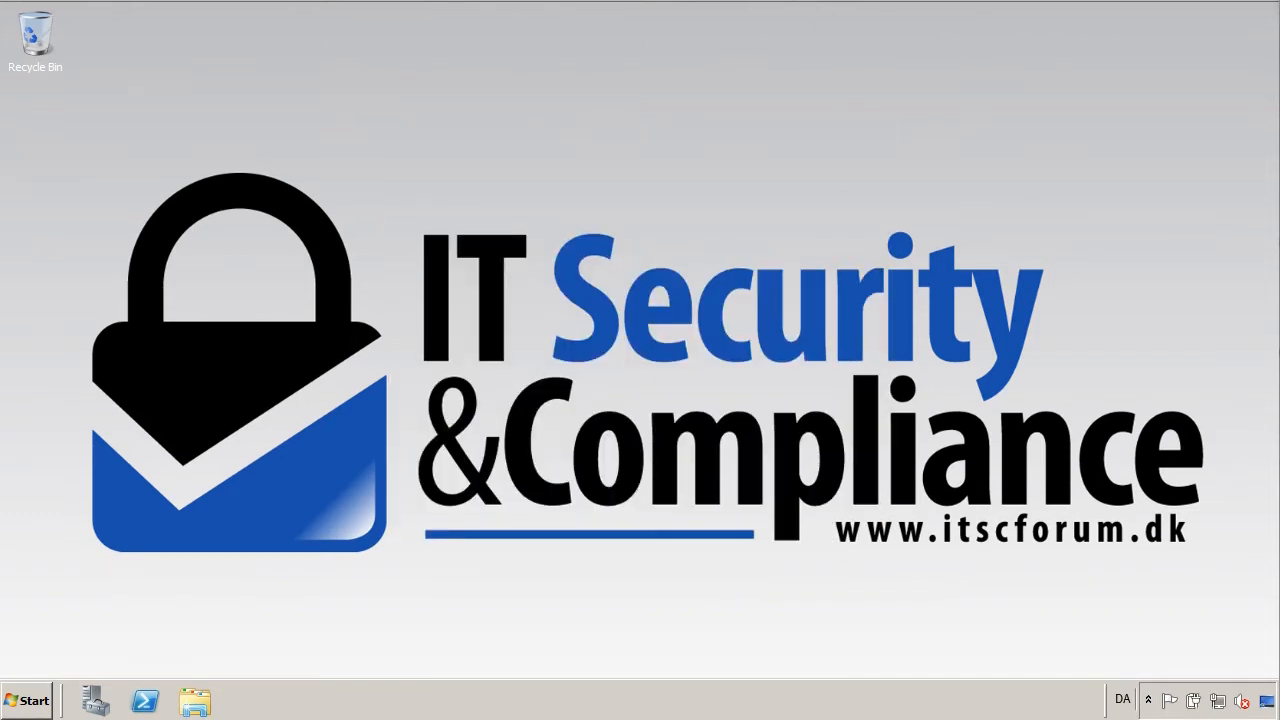
# Go to Control Panel's Windows Update under System and Security and check for new updates.
pyautogui.click(30, 701)
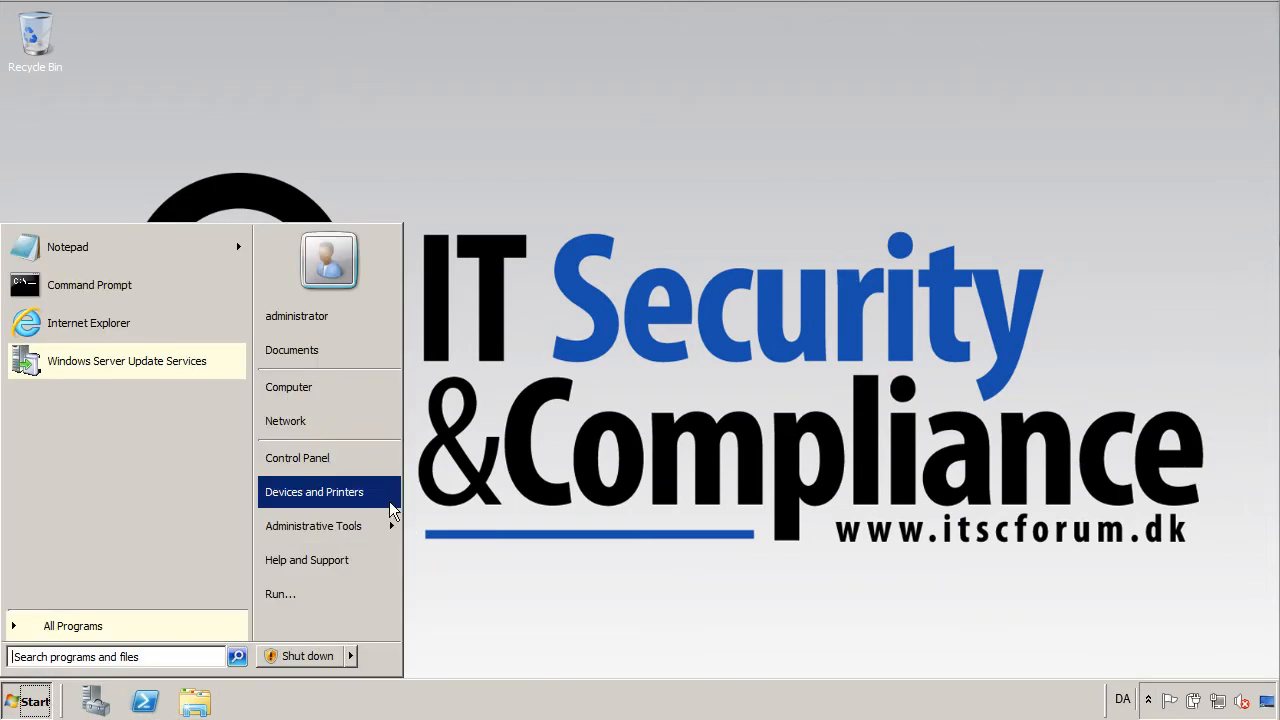
pyautogui.click(360, 458)
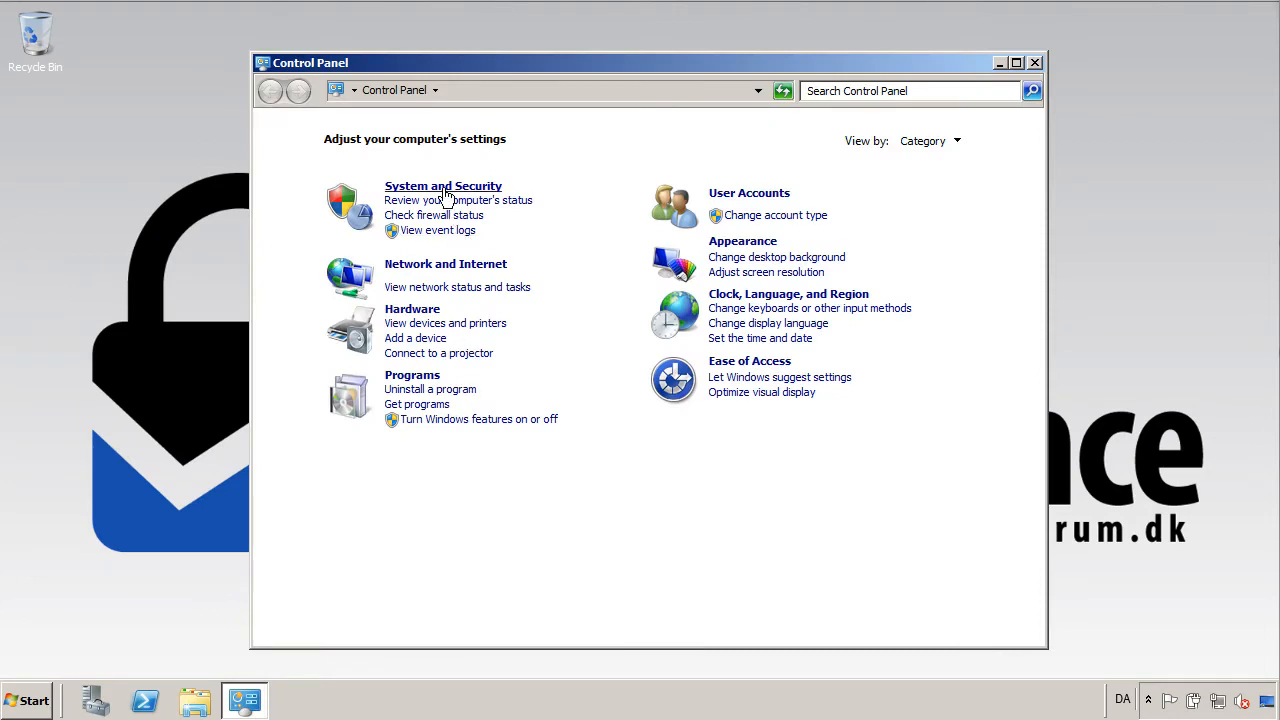
pyautogui.click(446, 198)
pyautogui.click(556, 284)
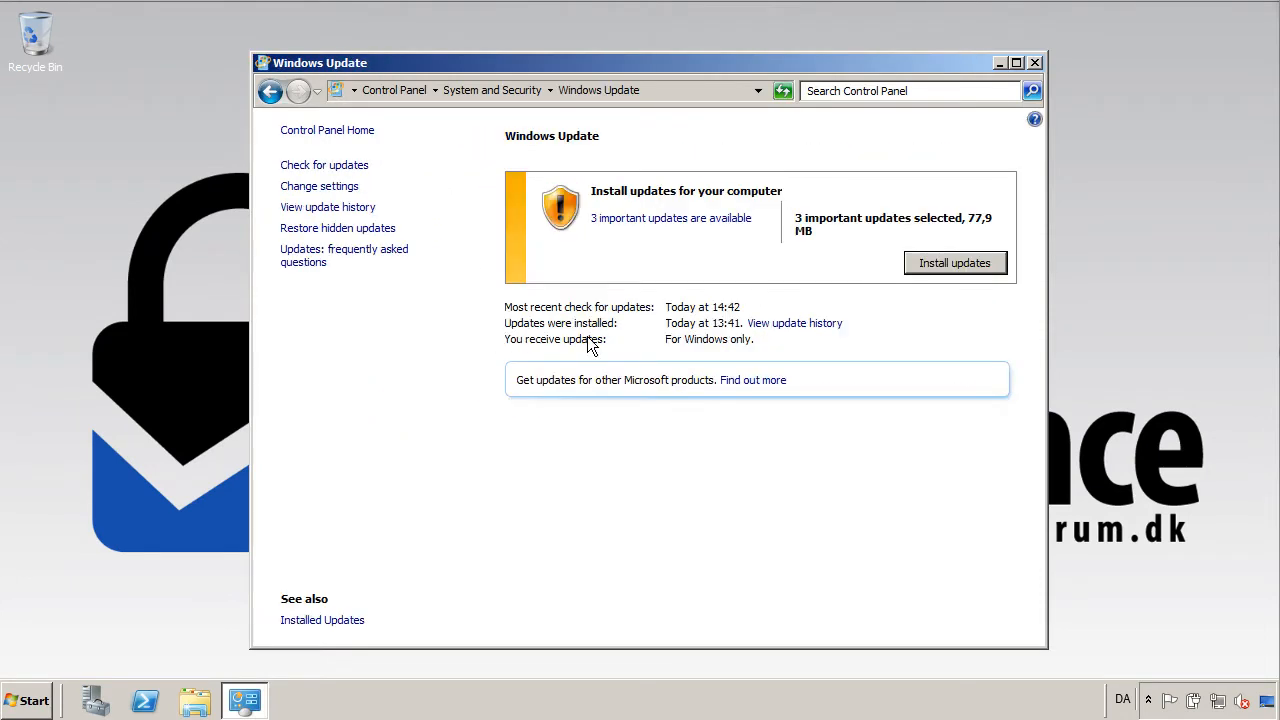
pyautogui.click(345, 167)
# Select the three important updates, including WSUS 3.0 SP2, and start installing them.
pyautogui.click(605, 219)
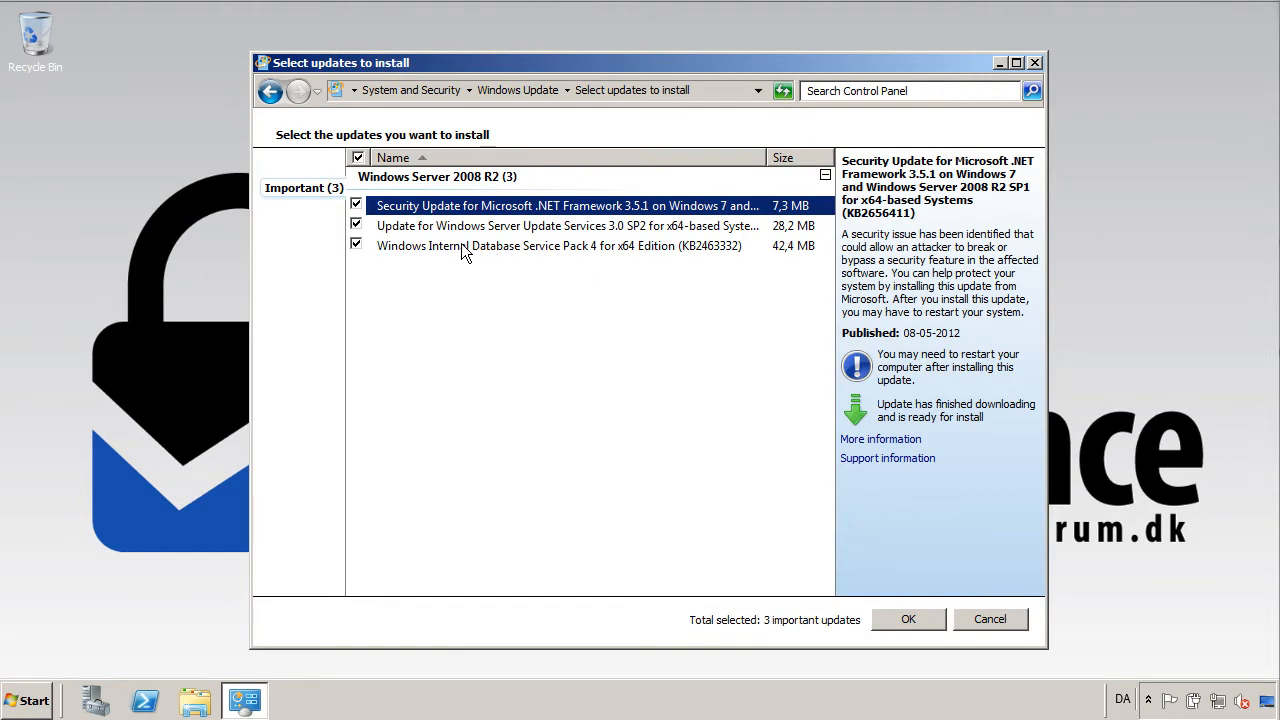
pyautogui.click(505, 228)
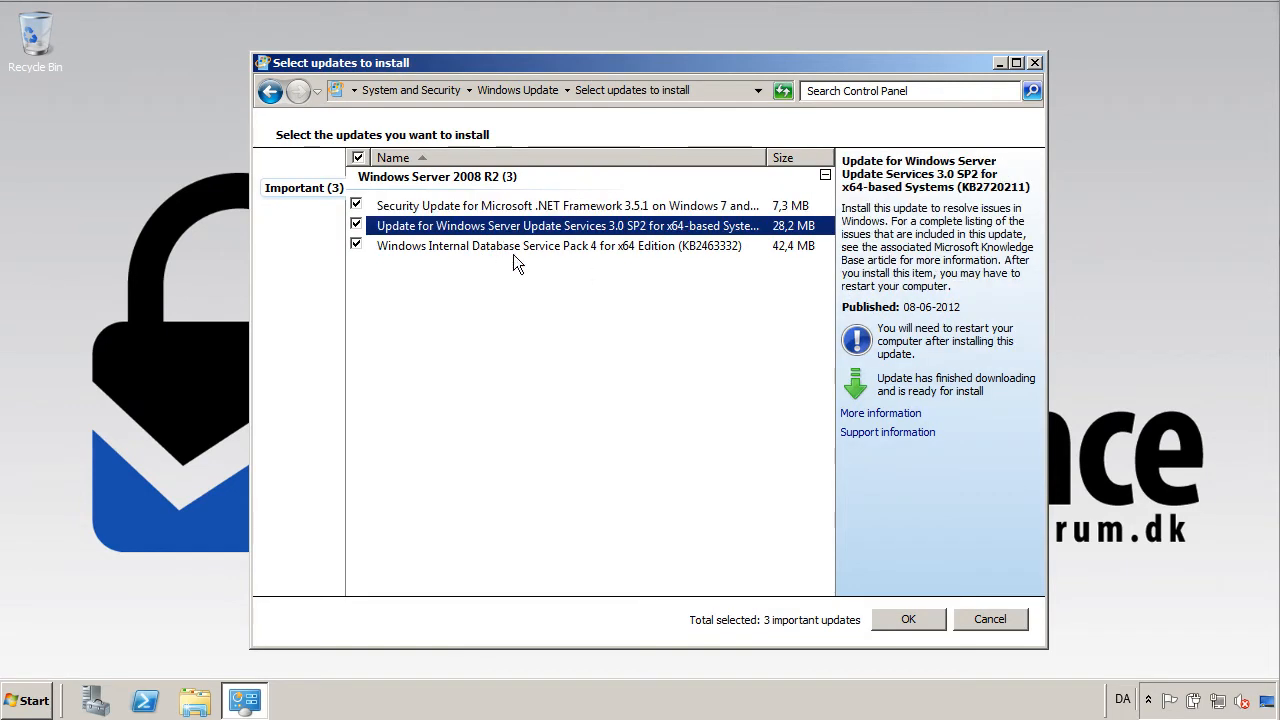
pyautogui.click(934, 620)
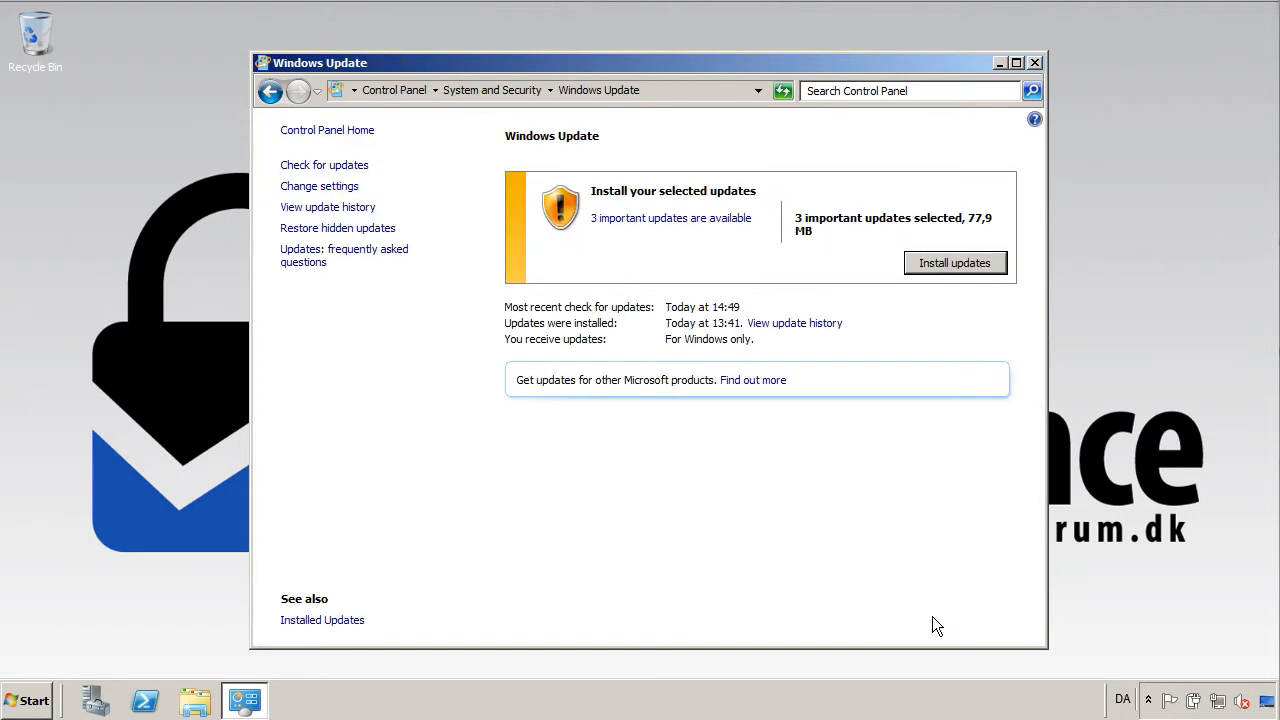
pyautogui.click(962, 268)
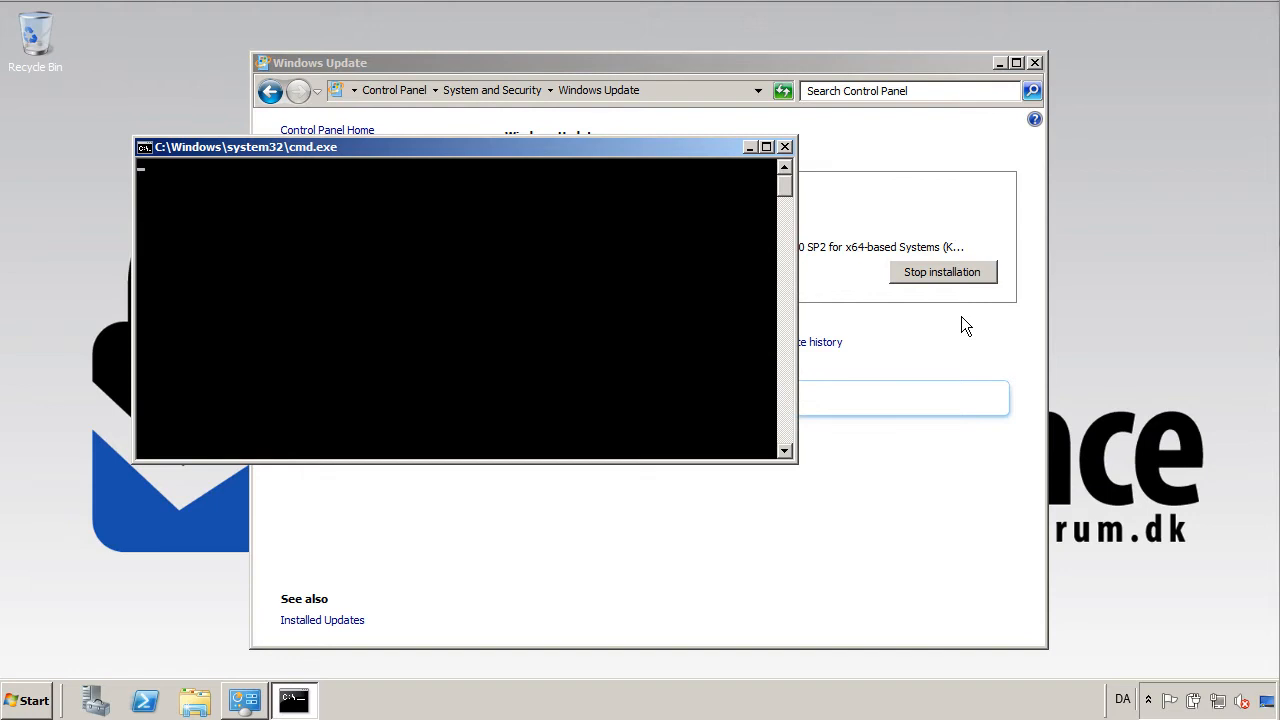
# Wait for the three updates to install successfully, then restart the server.
pyautogui.click(1004, 446)
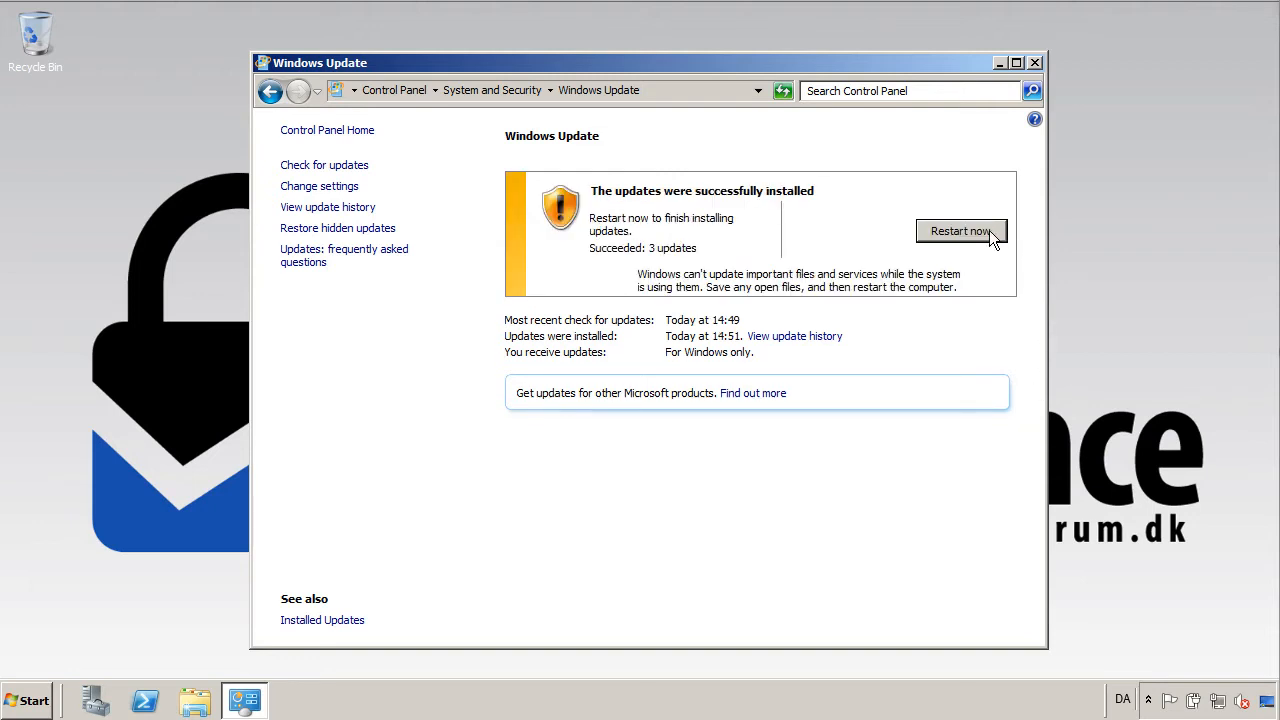
pyautogui.click(960, 231)
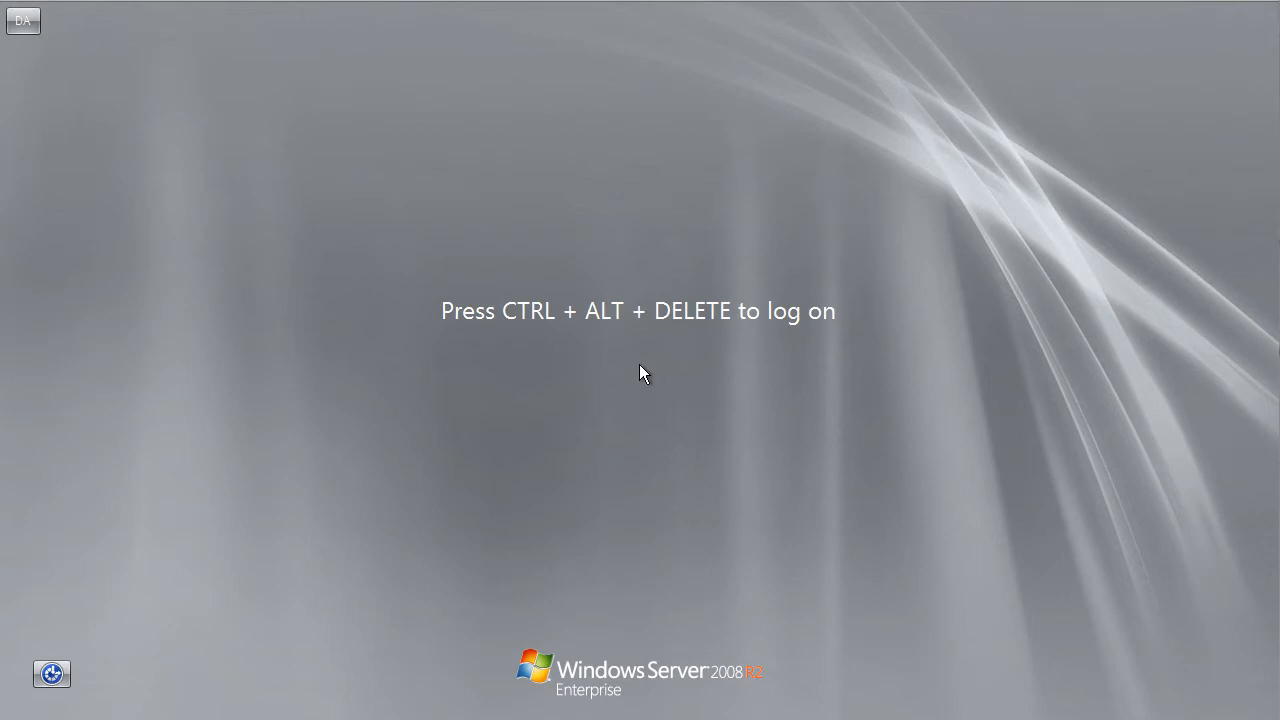
# Log back on as the domain administrator with the account password and open the Start menu.
pyautogui.hotkey('ctrl', 'alt', 'Delete')
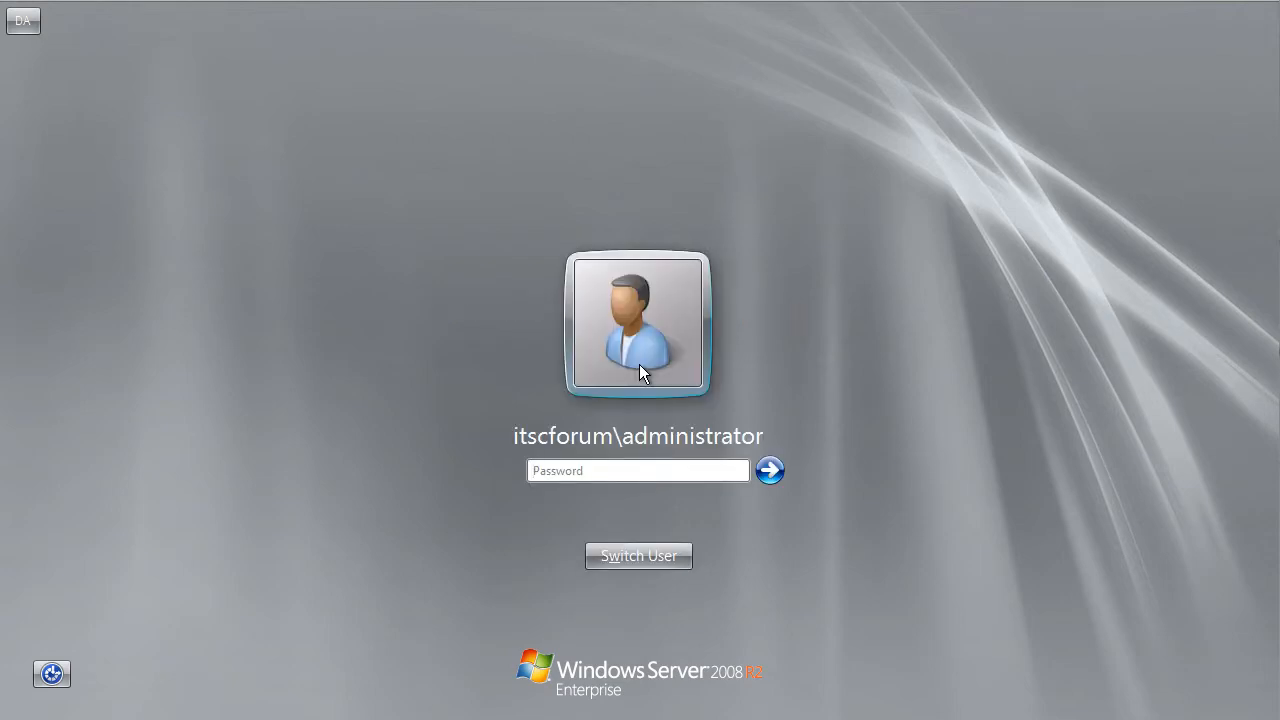
pyautogui.write('•••••••••••••')
pyautogui.press('Return')
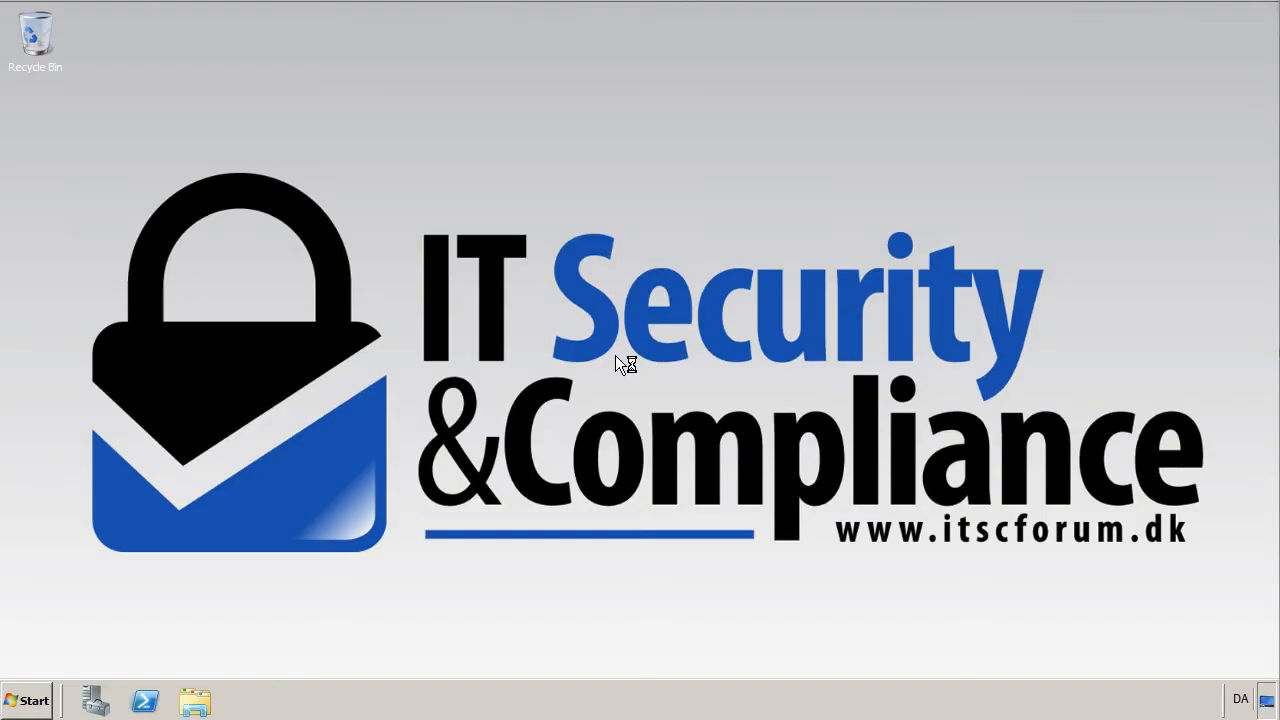
pyautogui.click(20, 699)
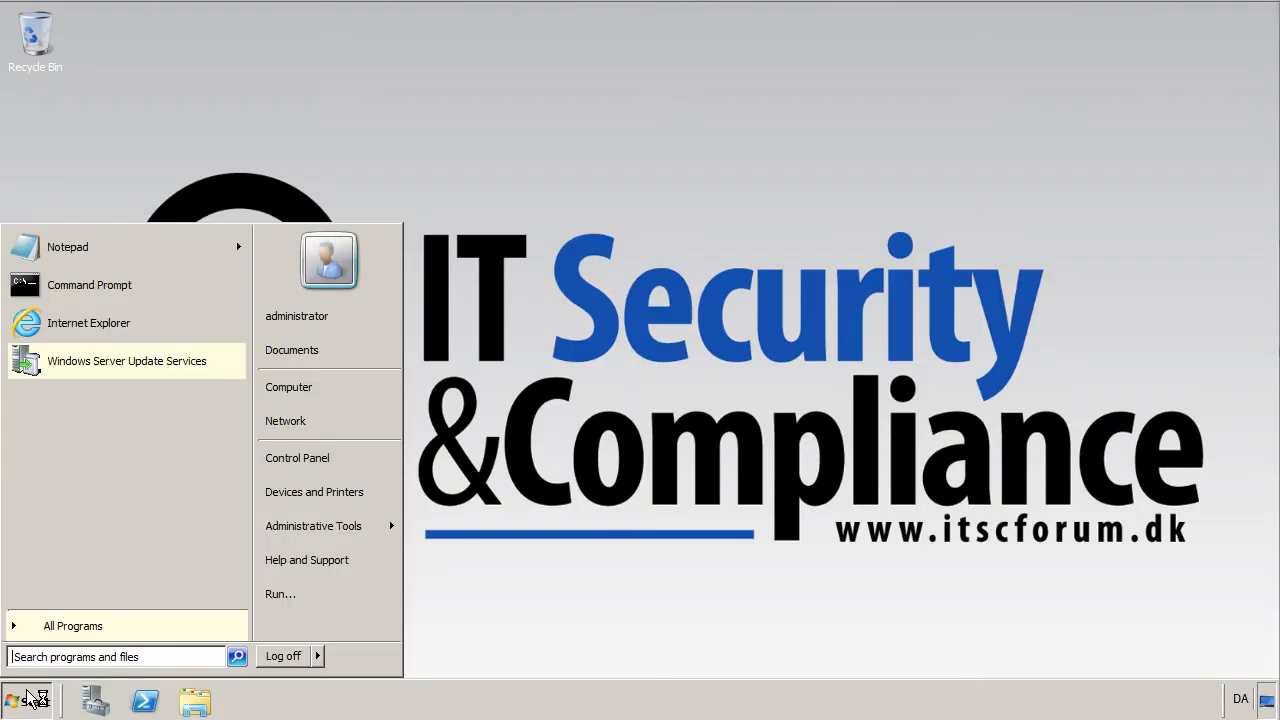
# Launch Windows Server Update Services, close Server Manager, and maximize the console.
pyautogui.click(82, 365)
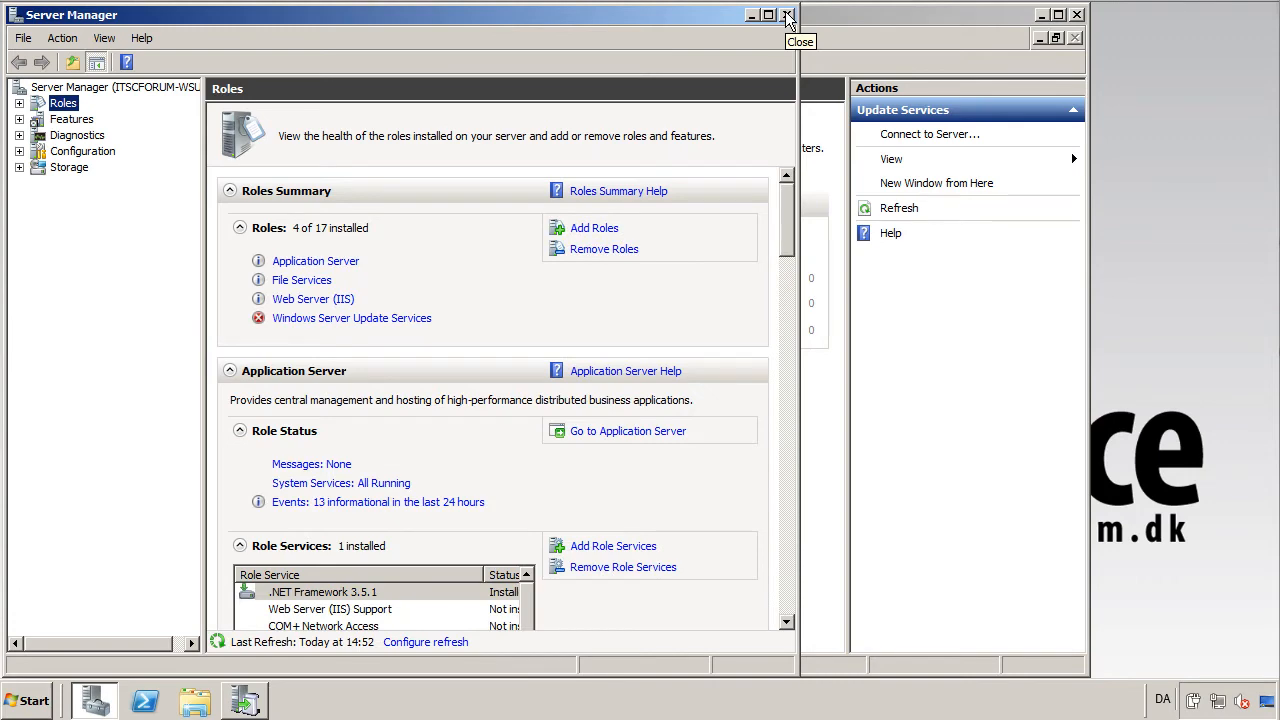
pyautogui.click(787, 15)
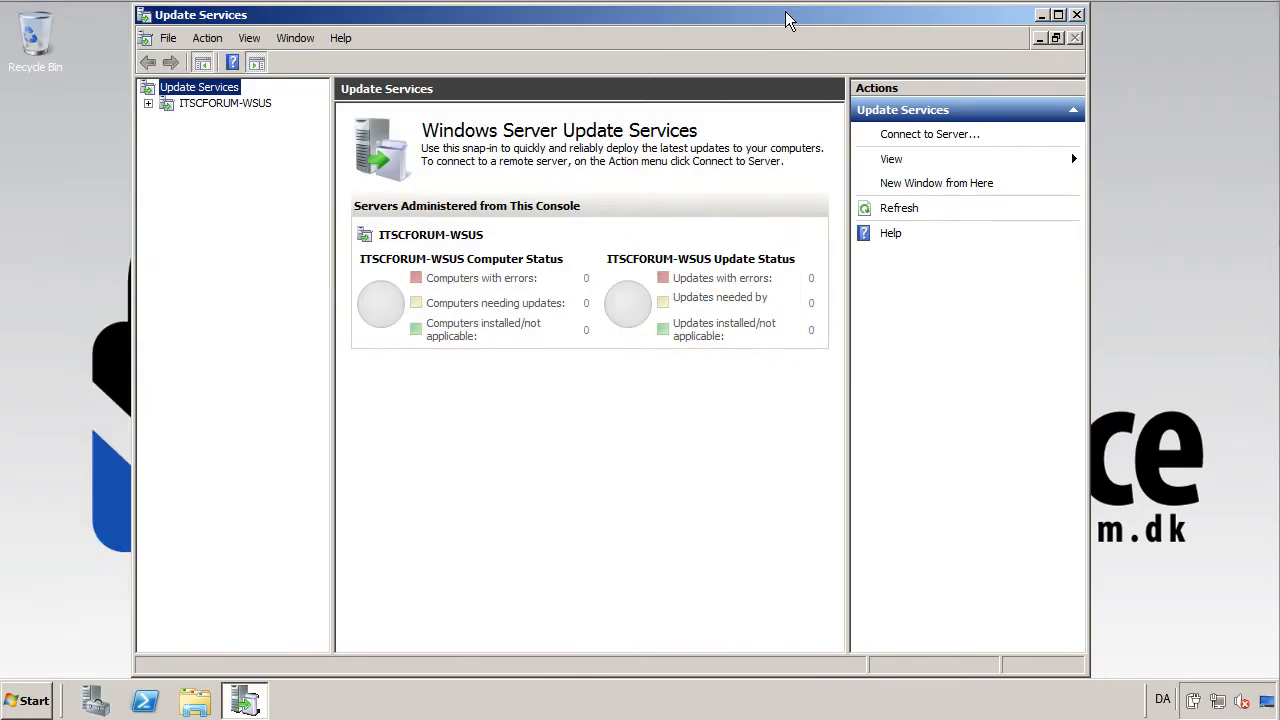
pyautogui.doubleClick(787, 18)
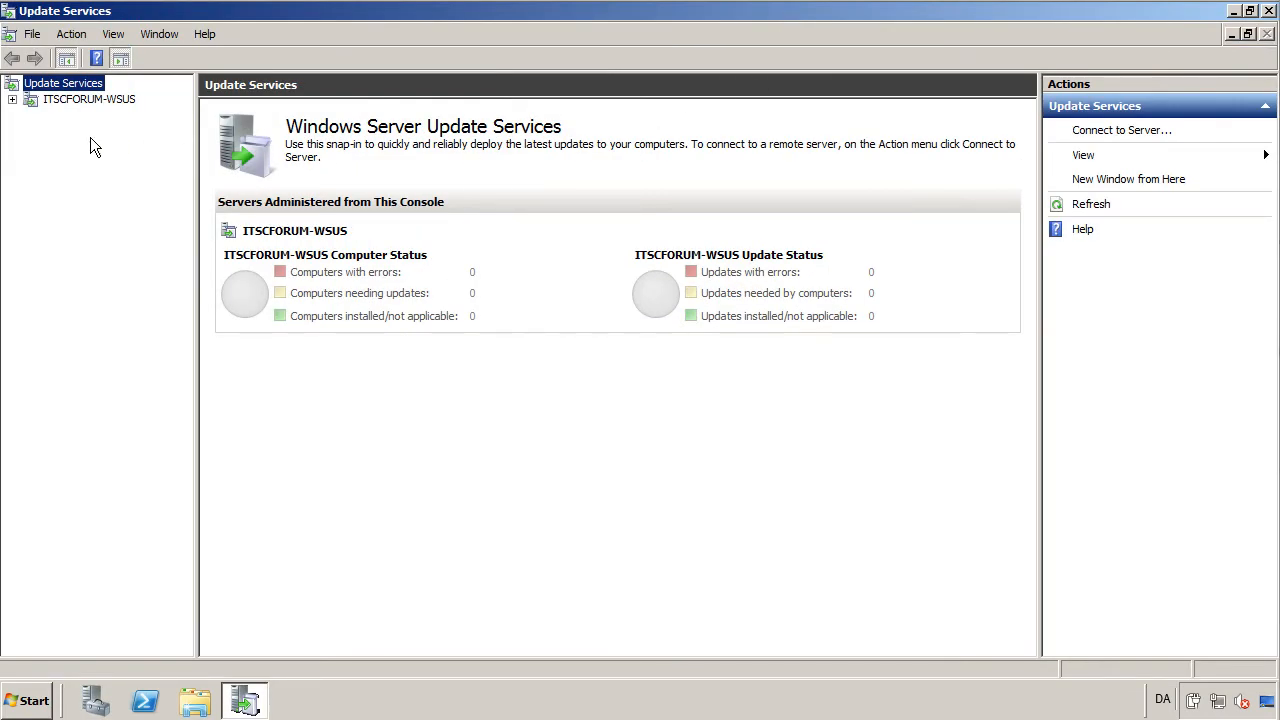
# Expand ITSCFORUM-WSUS down to Unassigned Computers, then open Options > Update Source and Proxy Server.
pyautogui.click(12, 99)
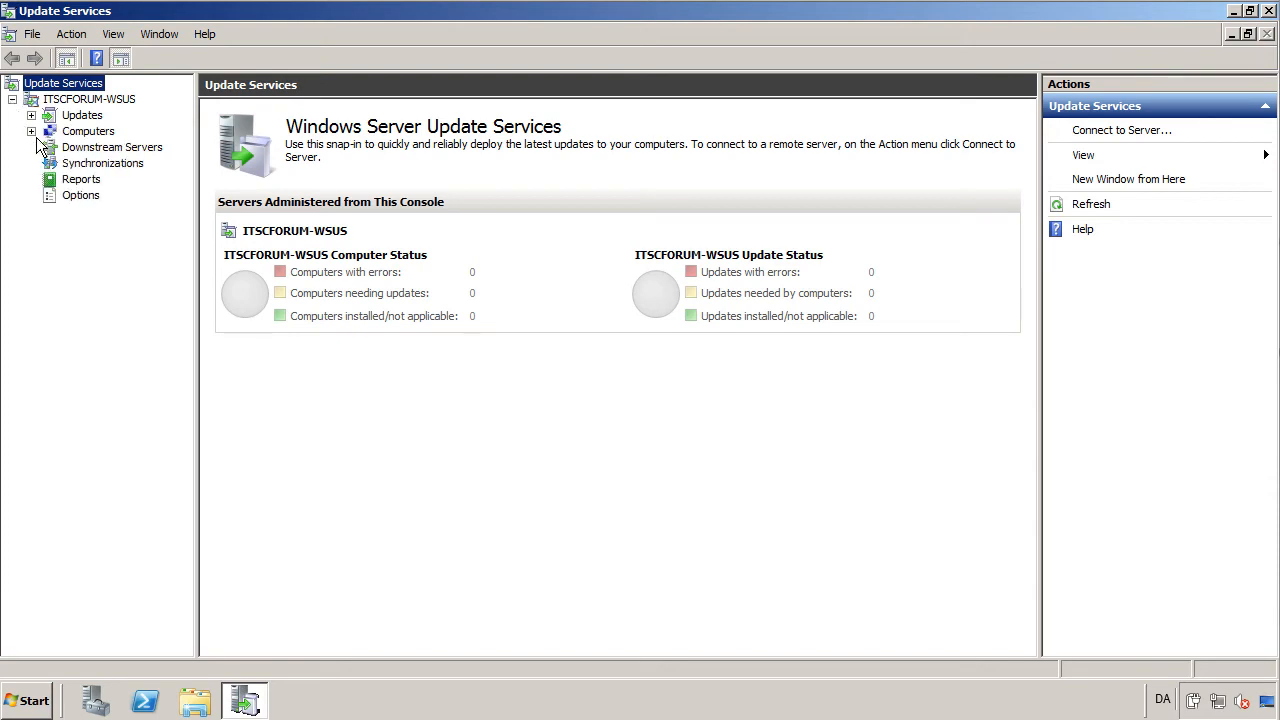
pyautogui.click(32, 132)
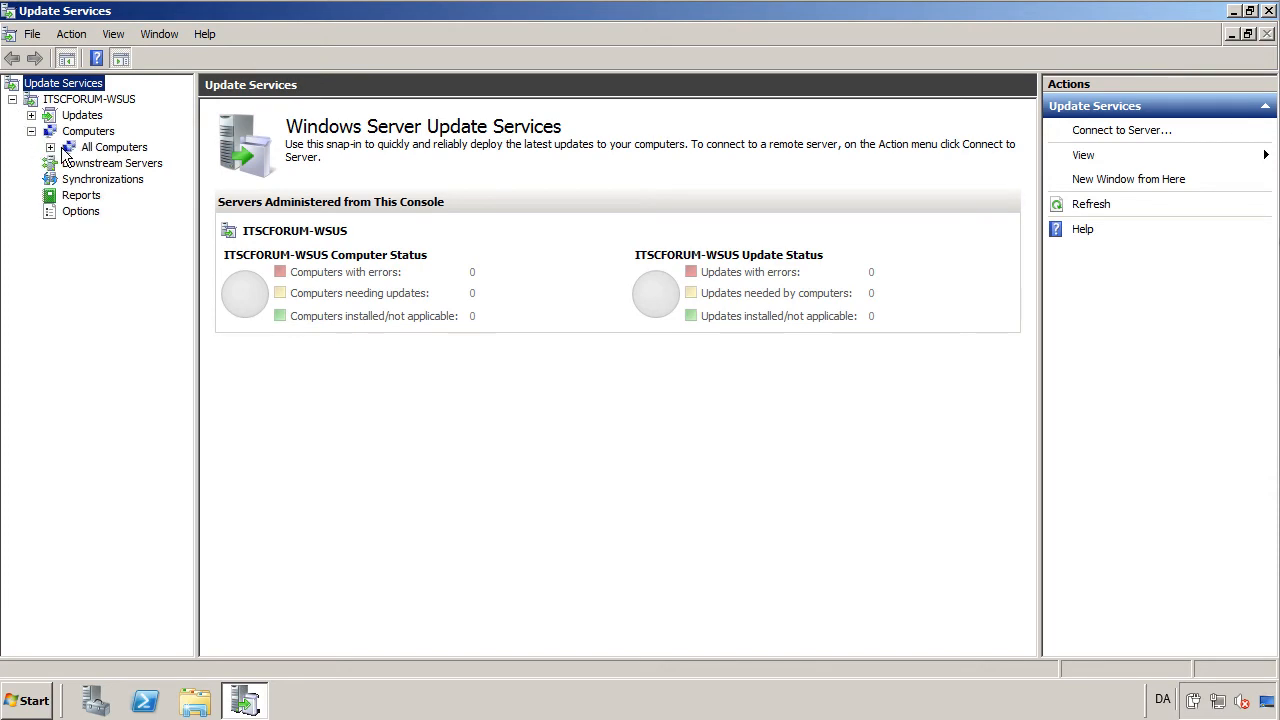
pyautogui.click(50, 148)
pyautogui.click(125, 163)
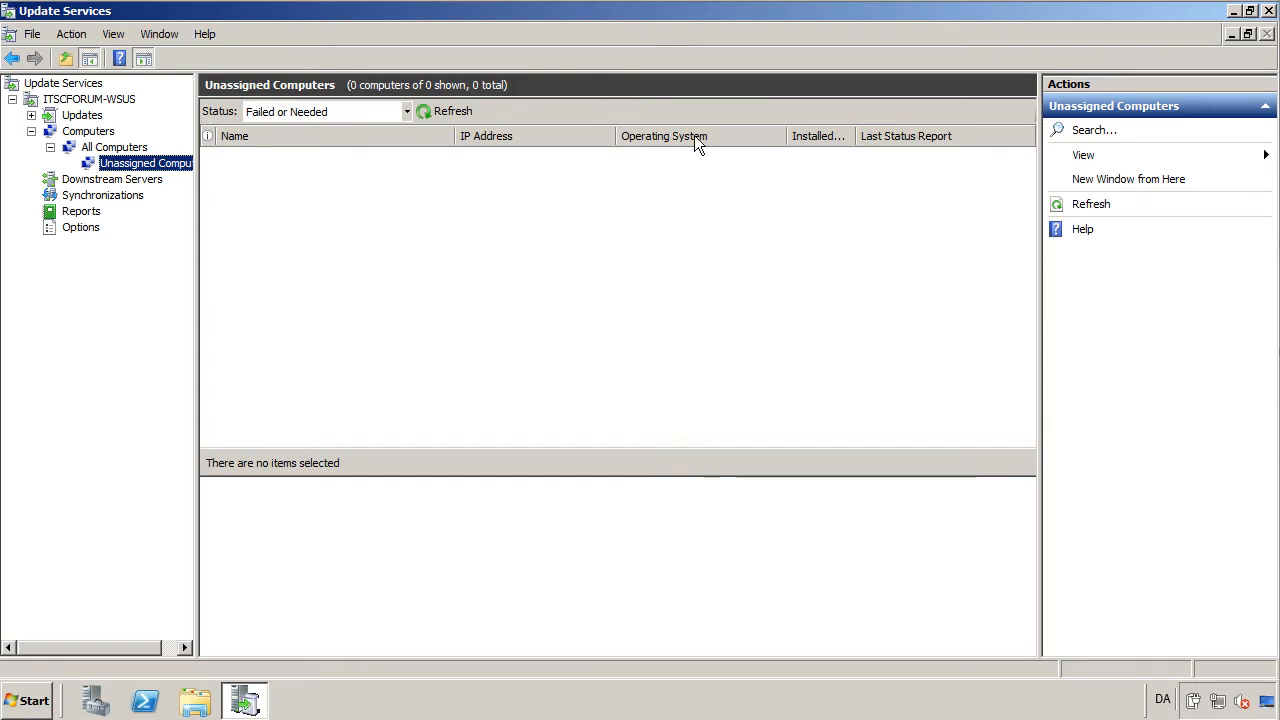
pyautogui.click(84, 228)
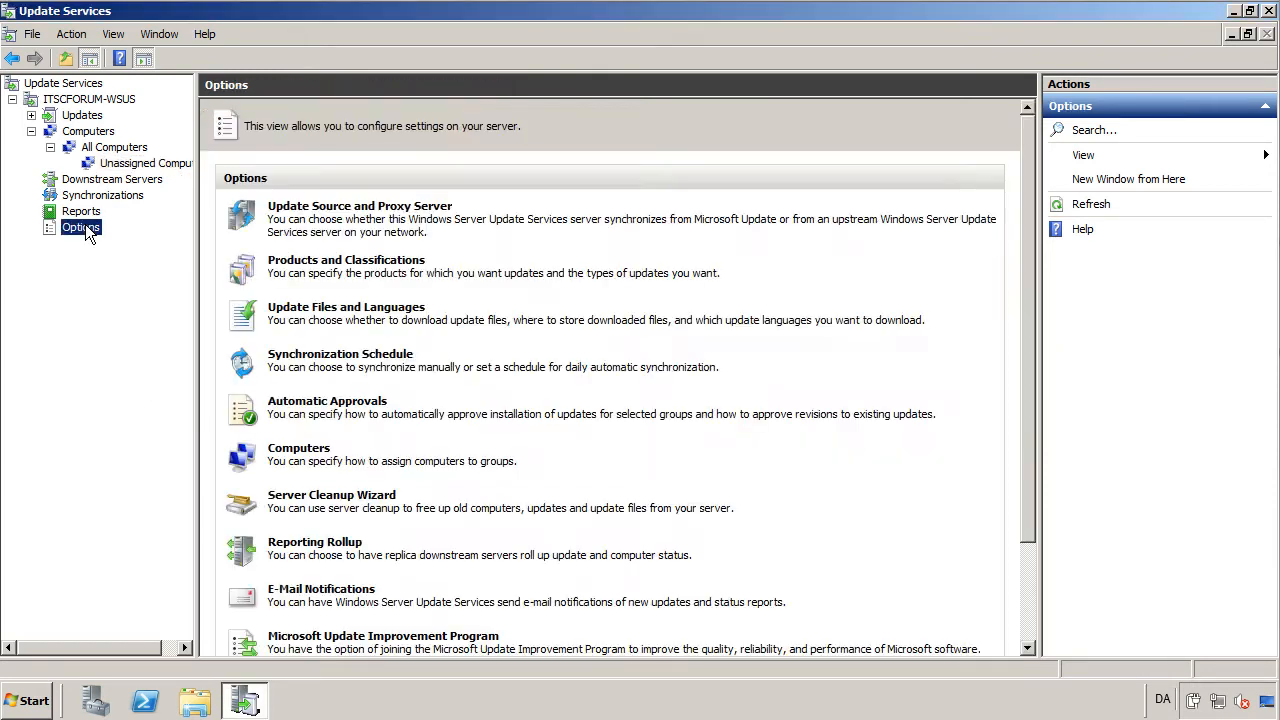
pyautogui.click(366, 208)
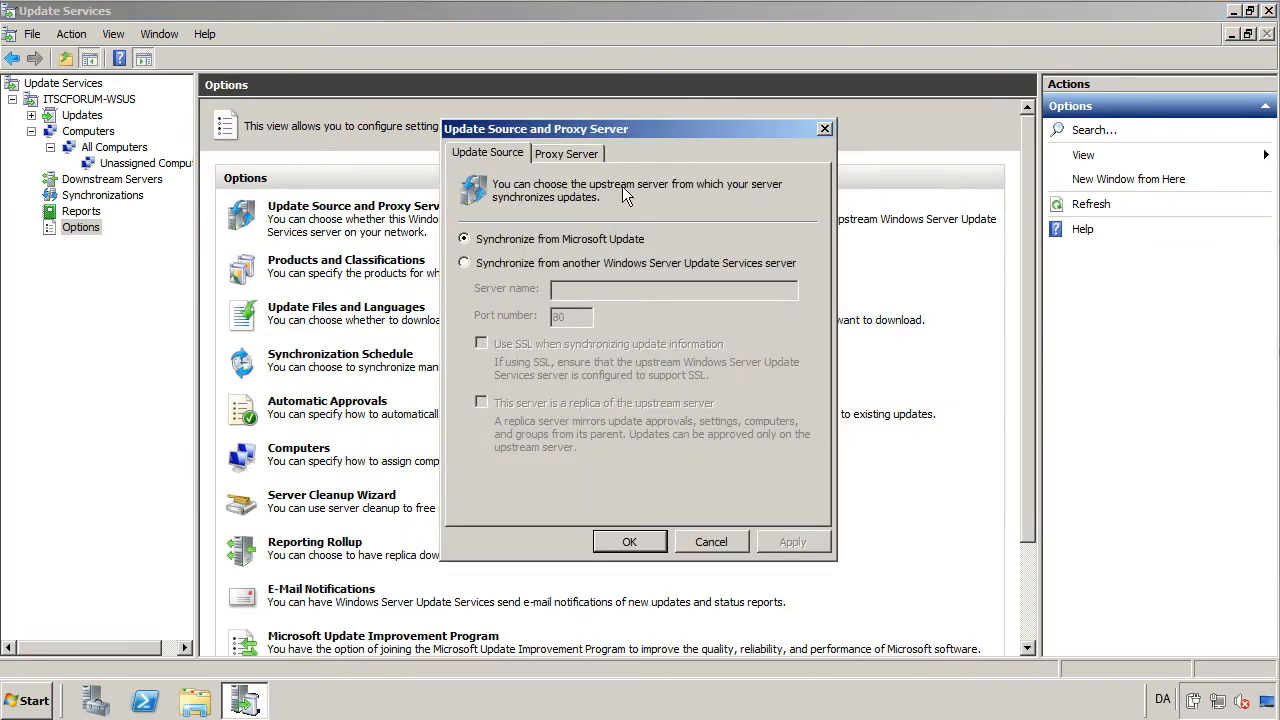
# Review the Proxy Server tab and the Products and Classifications list, cancelling both without changes.
pyautogui.click(598, 153)
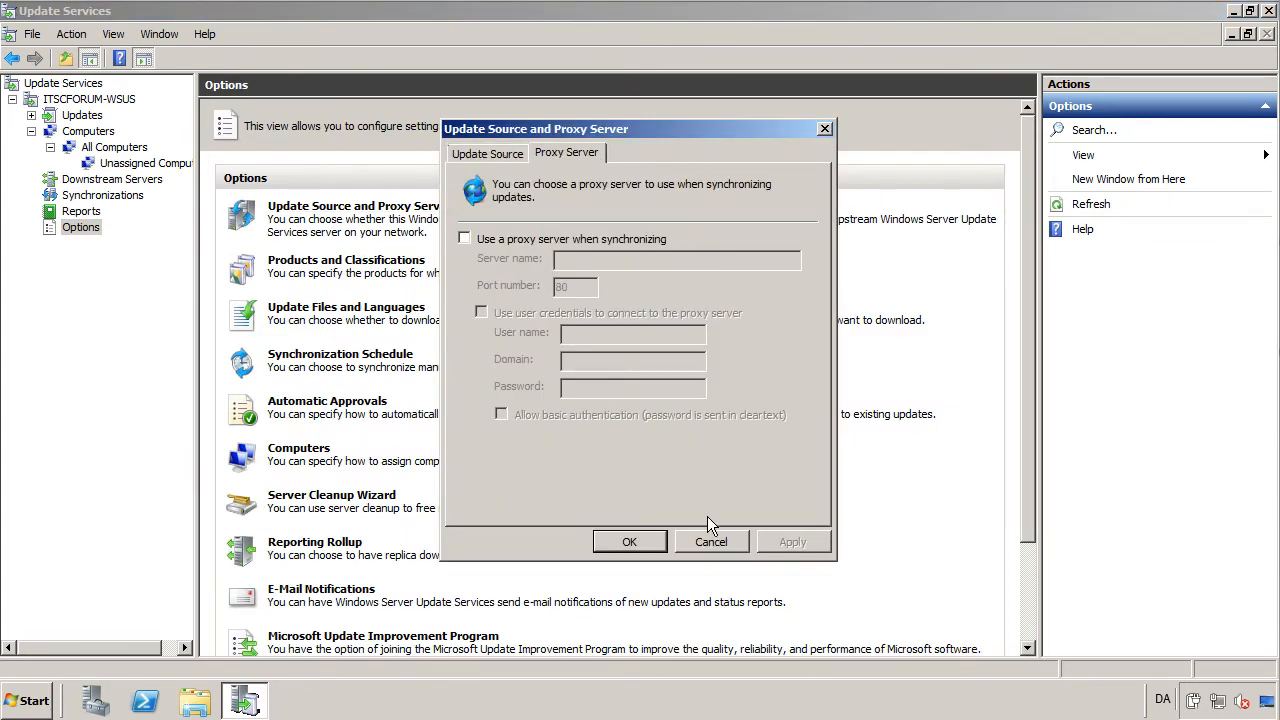
pyautogui.click(711, 543)
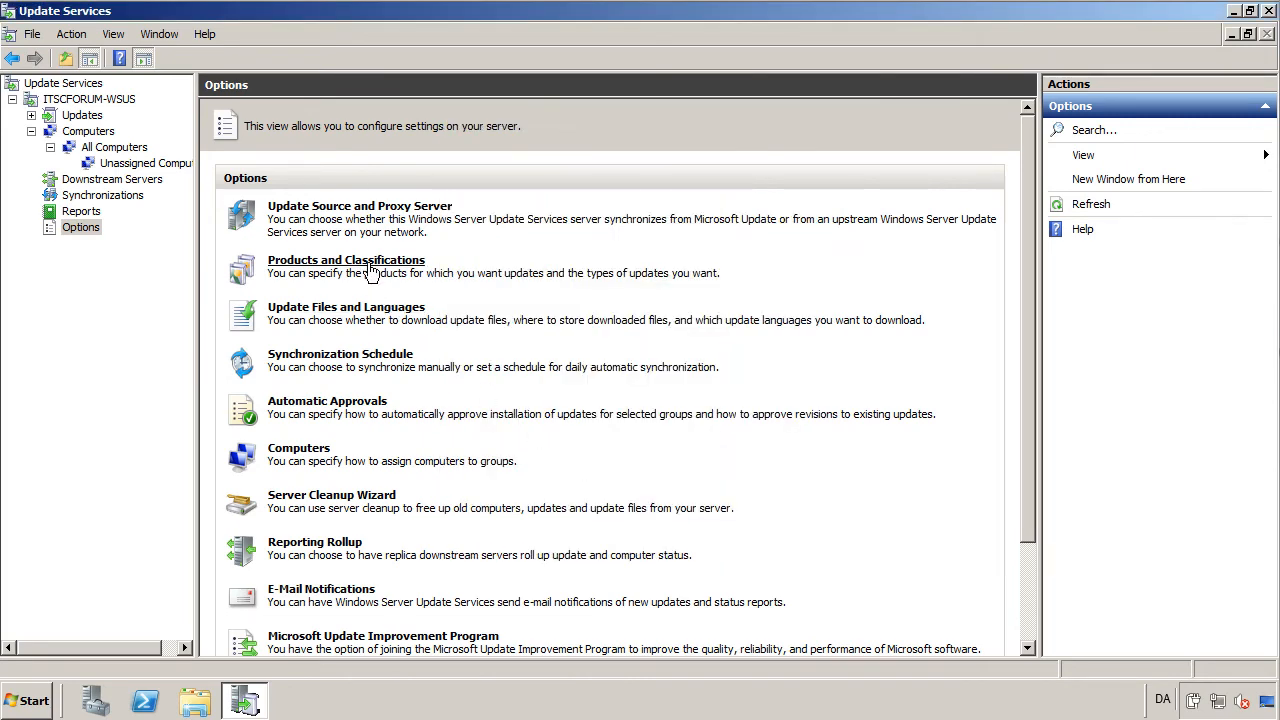
pyautogui.click(372, 268)
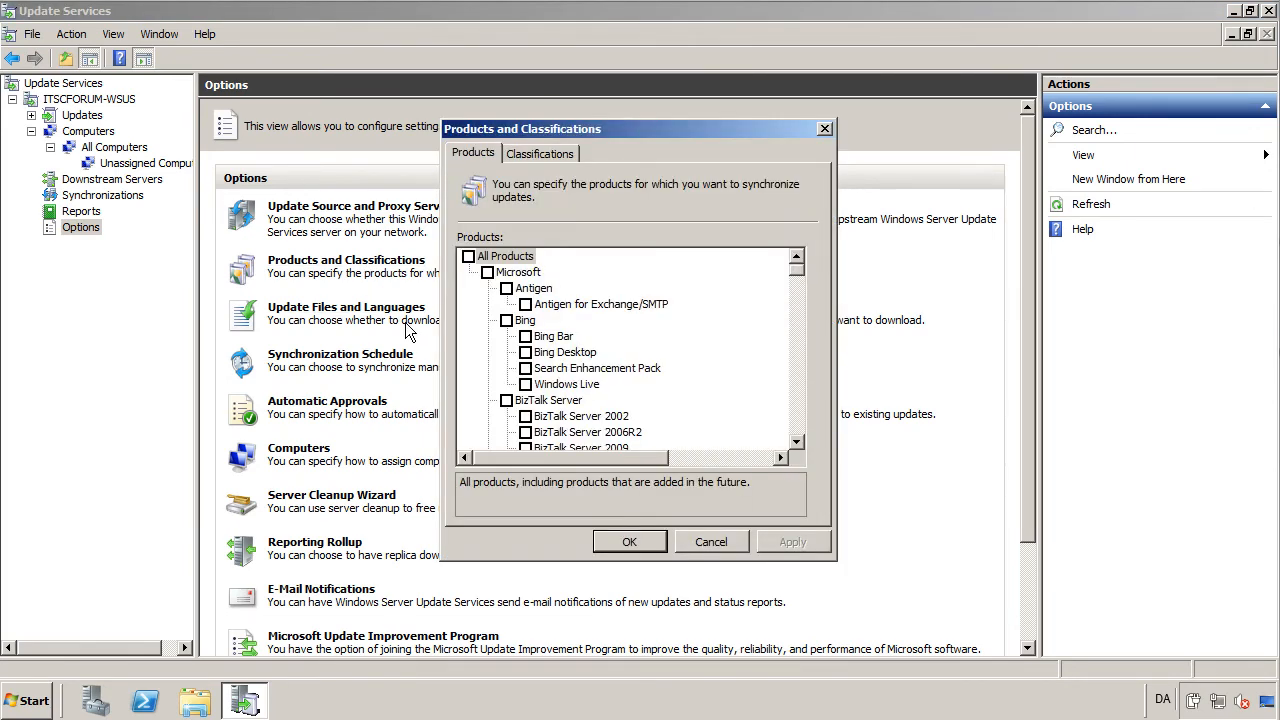
pyautogui.moveTo(797, 269); pyautogui.dragTo(797, 411)
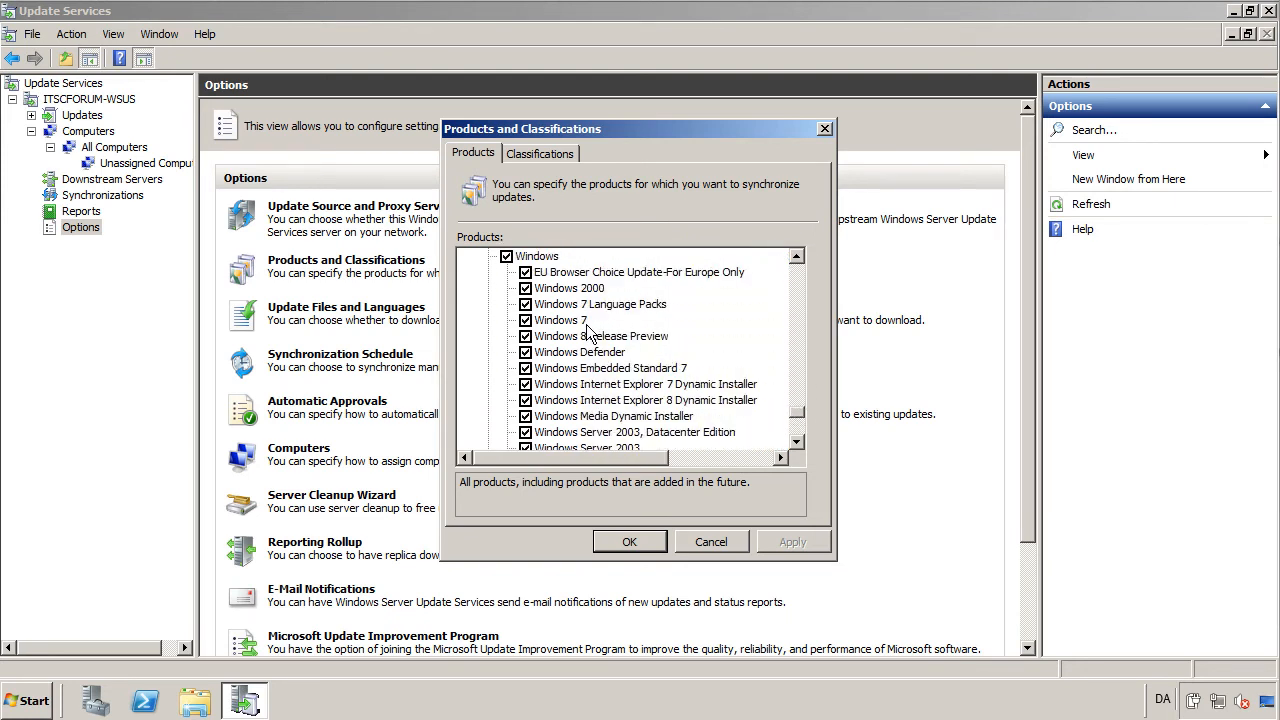
pyautogui.click(712, 541)
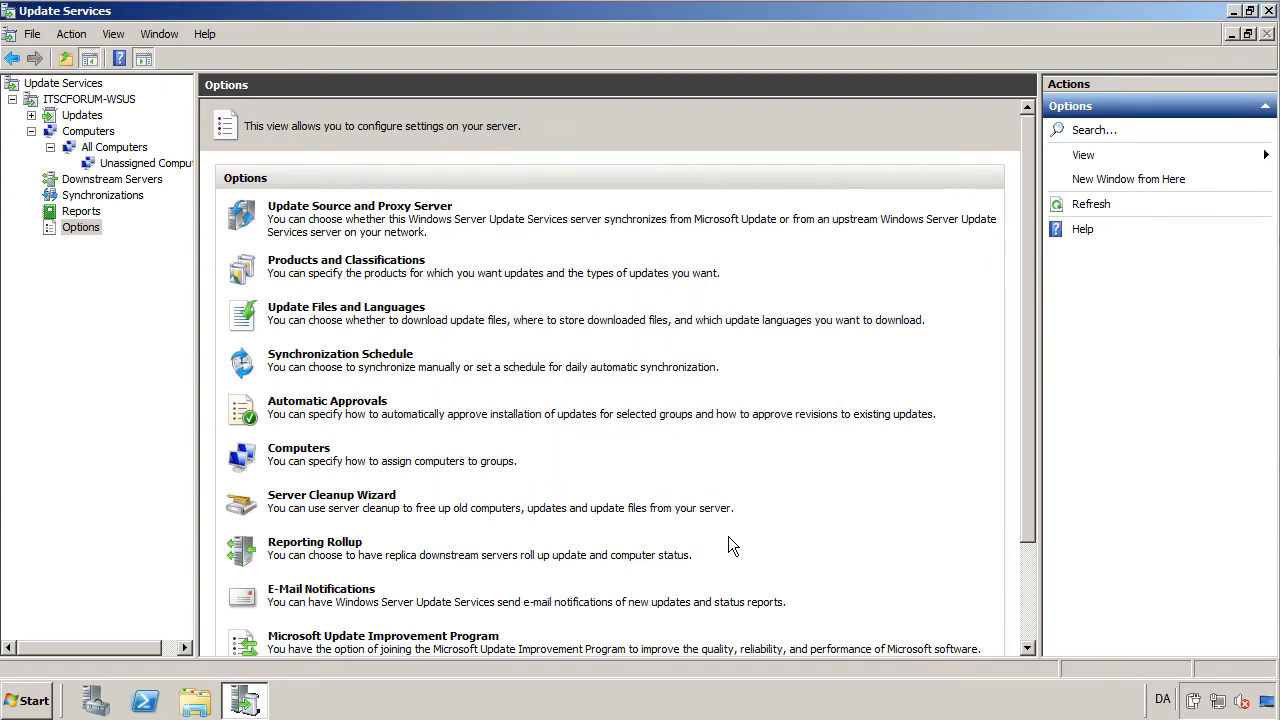
pyautogui.click(312, 310)
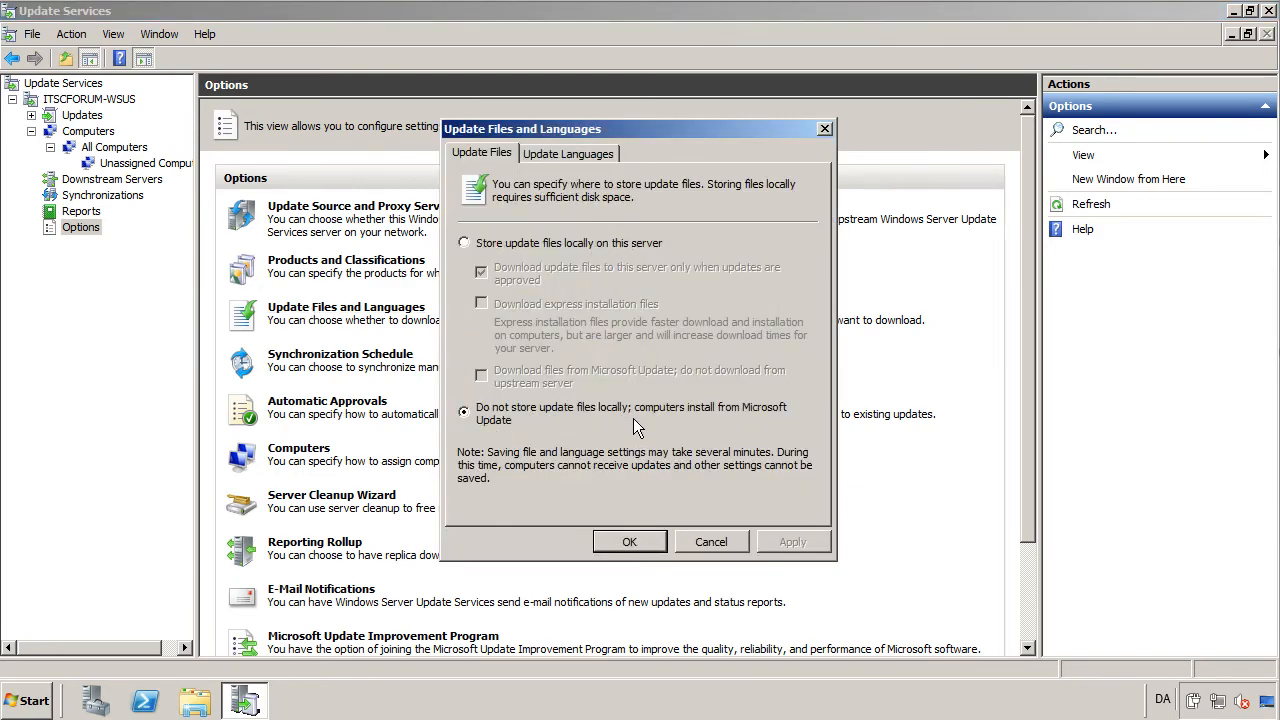
pyautogui.click(566, 153)
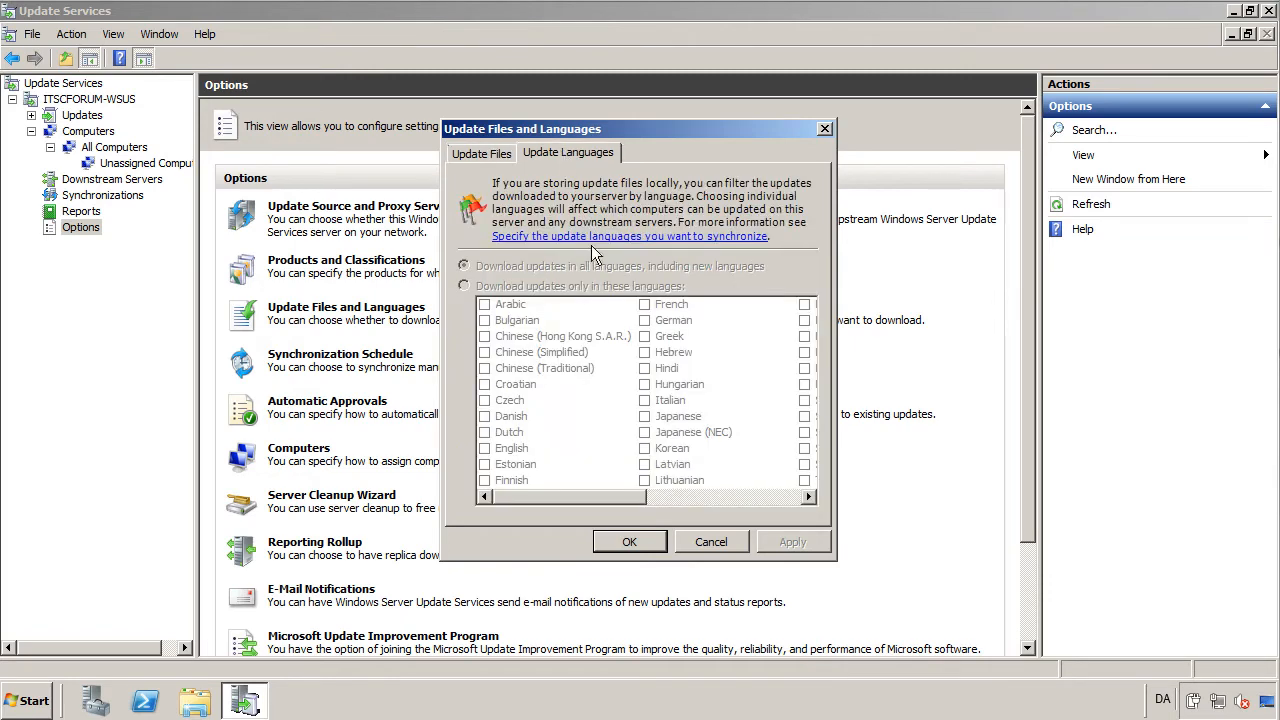
pyautogui.click(720, 538)
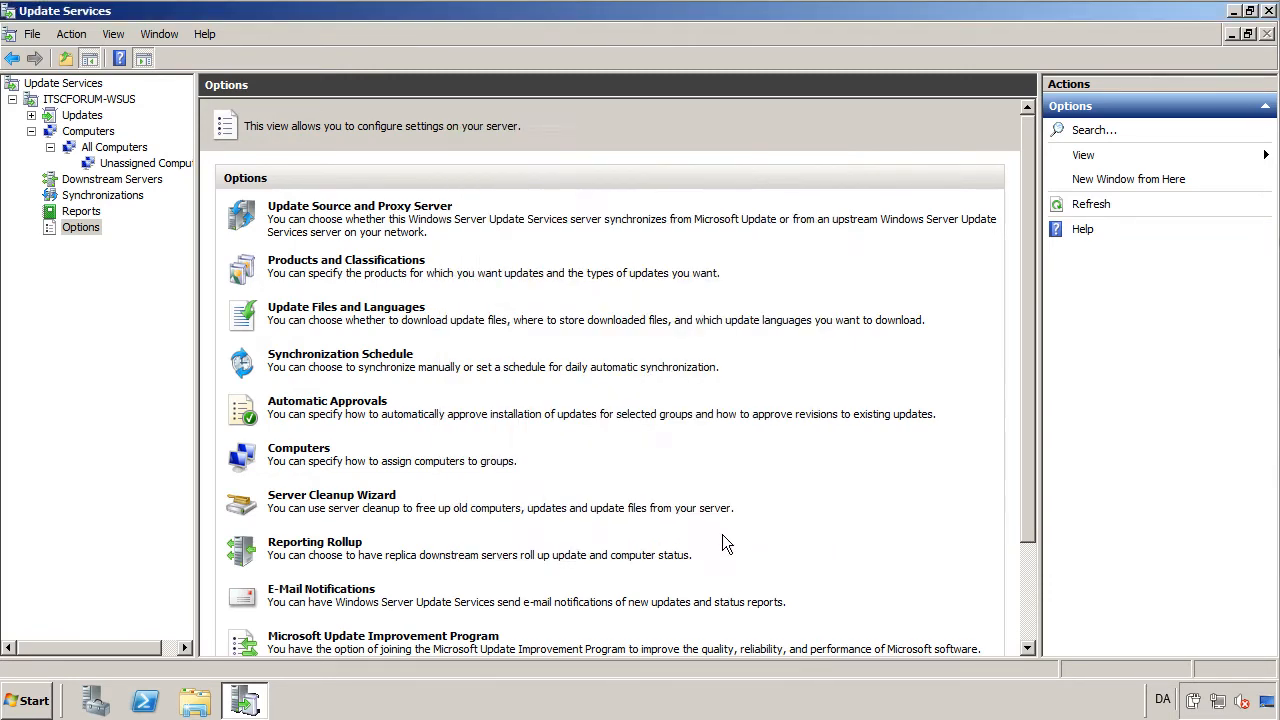
pyautogui.click(340, 364)
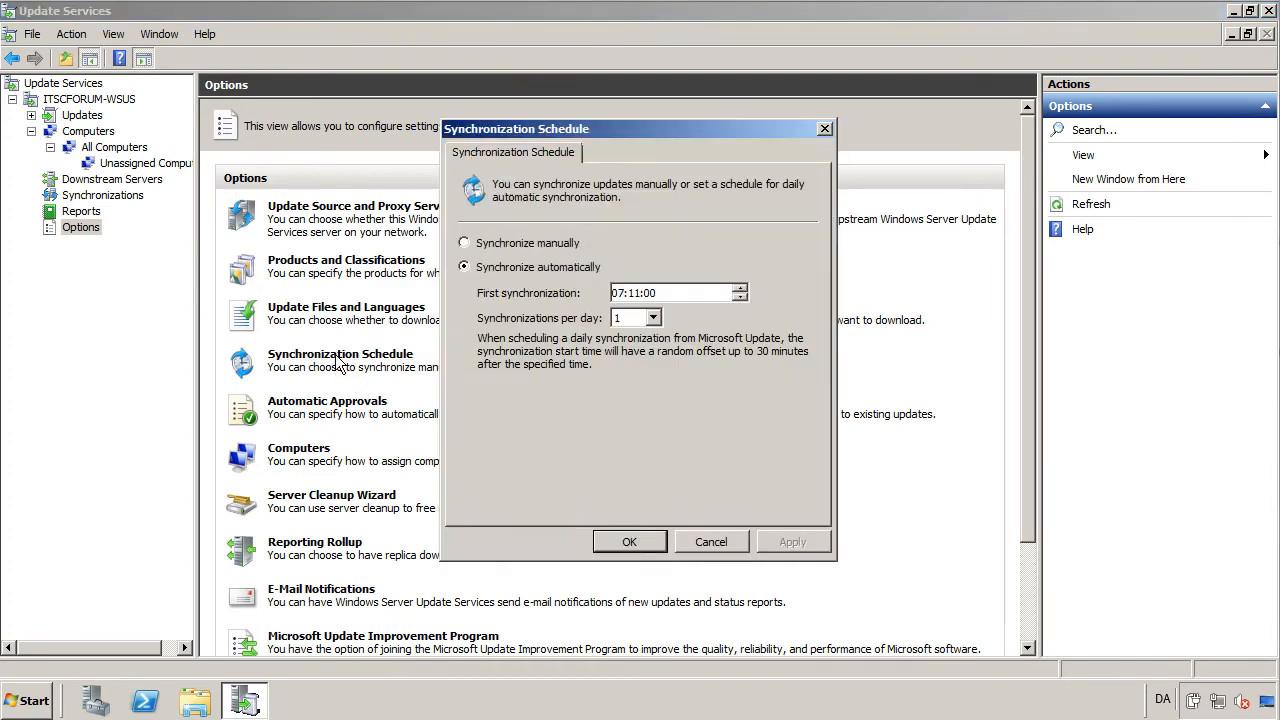
pyautogui.click(717, 542)
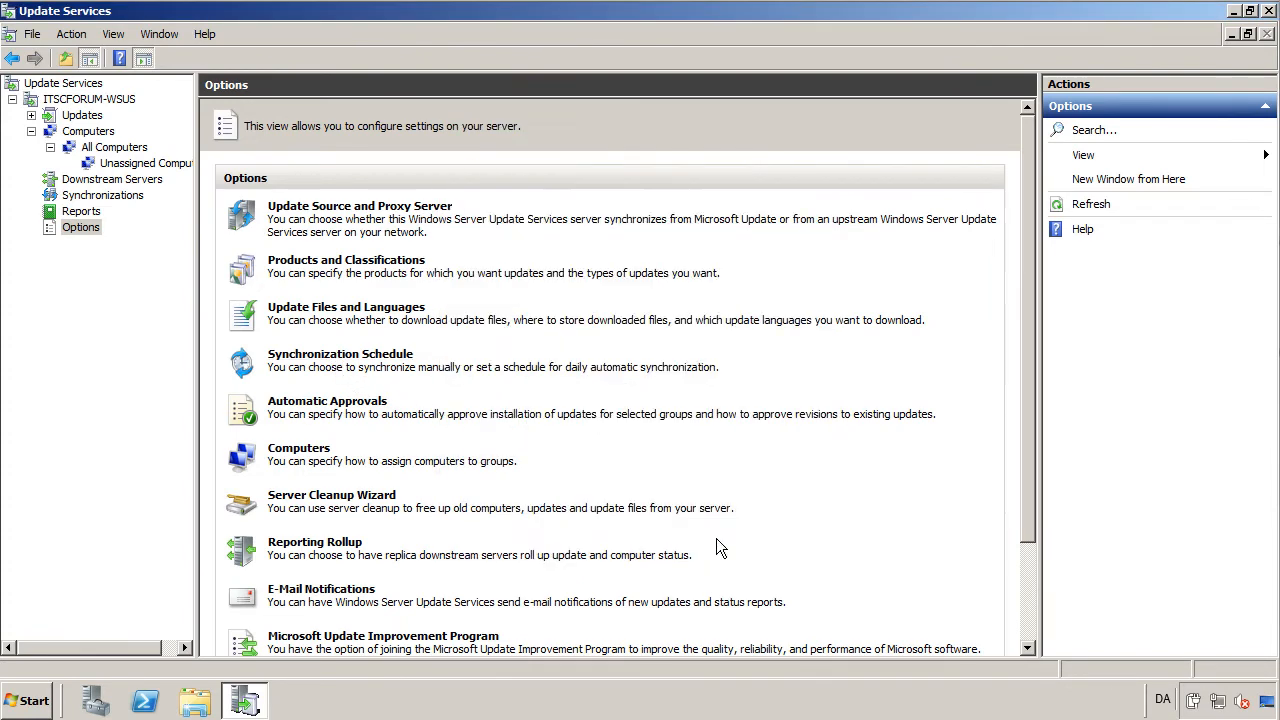
# Enable the Default Automatic Approval Rule for all classifications on all computers, and apply it.
pyautogui.click(362, 403)
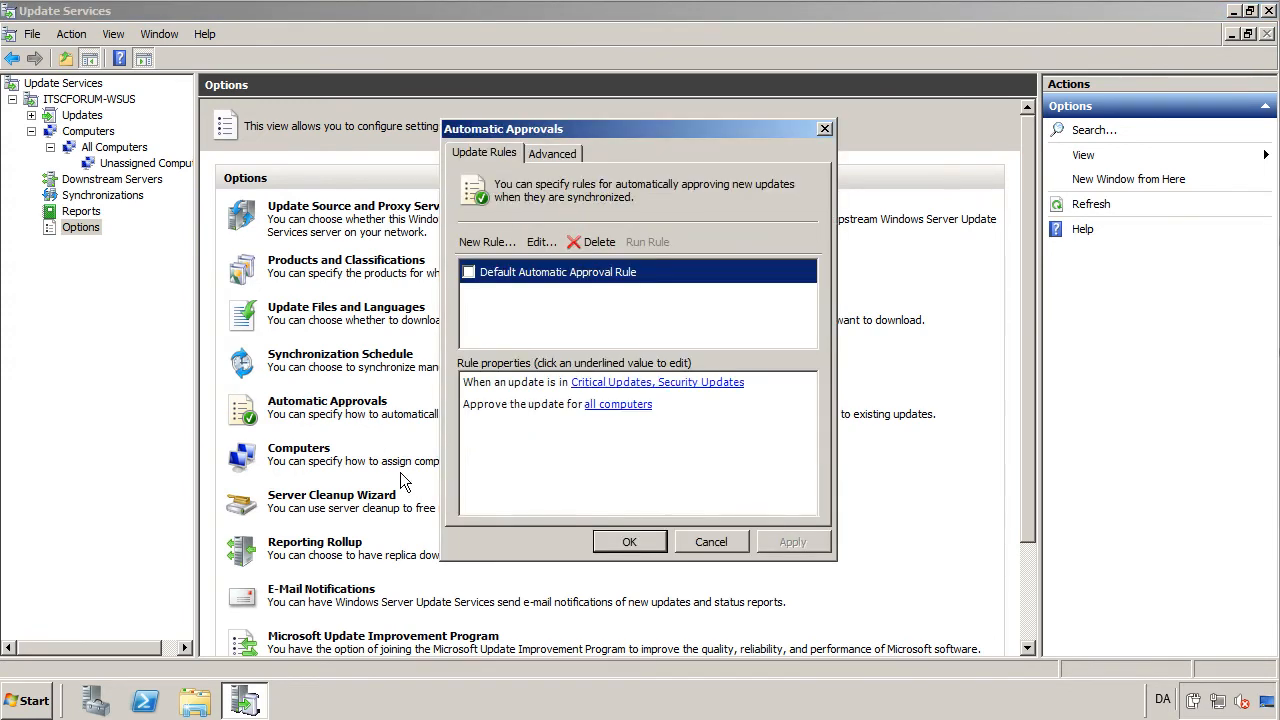
pyautogui.click(468, 272)
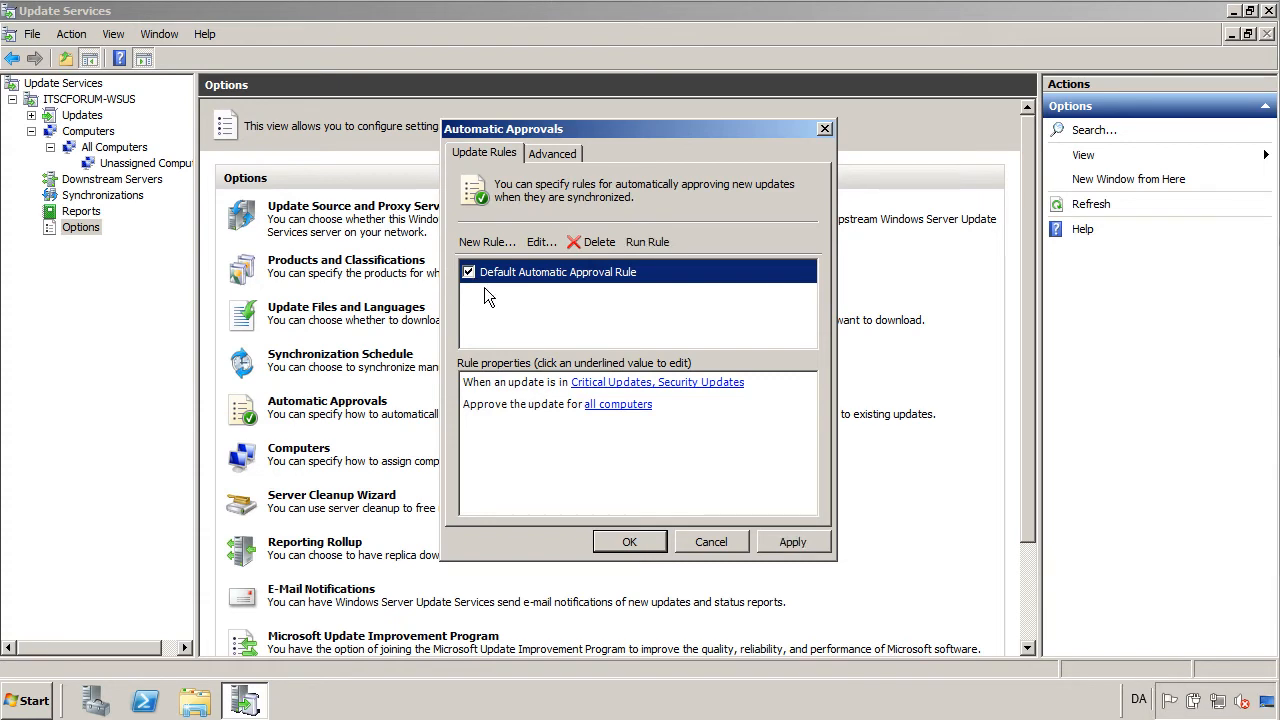
pyautogui.click(675, 384)
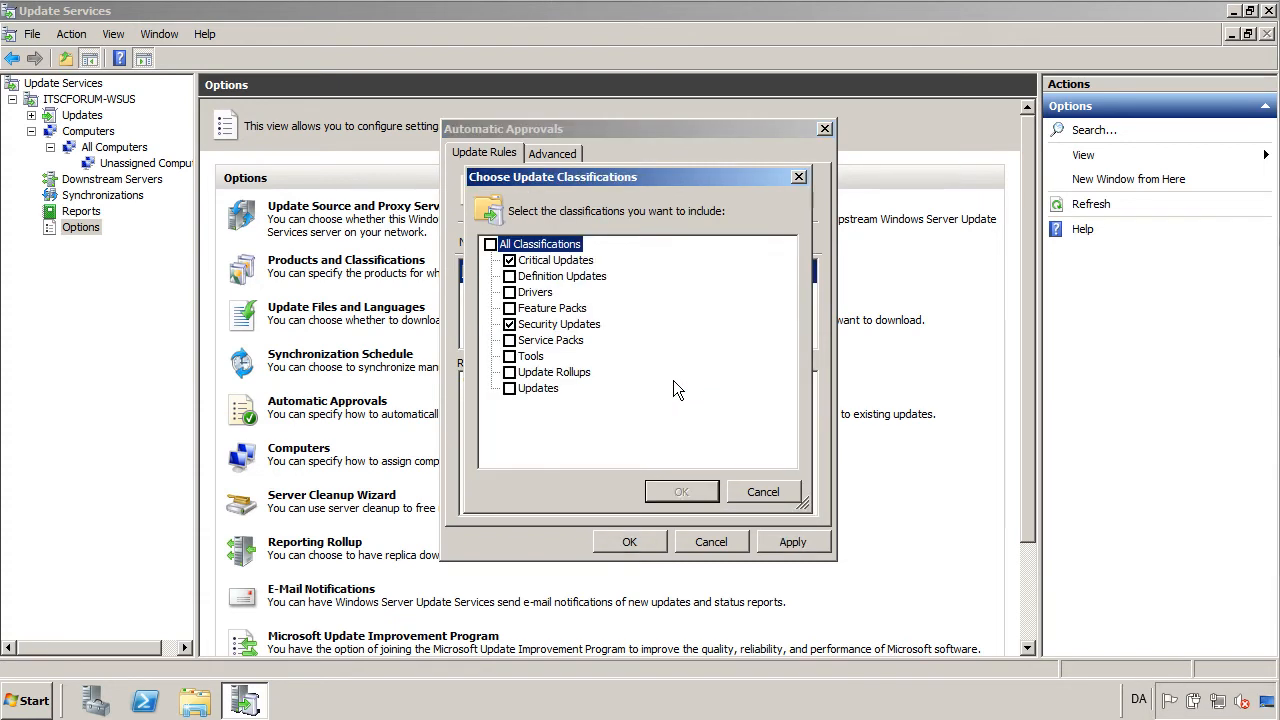
pyautogui.click(490, 245)
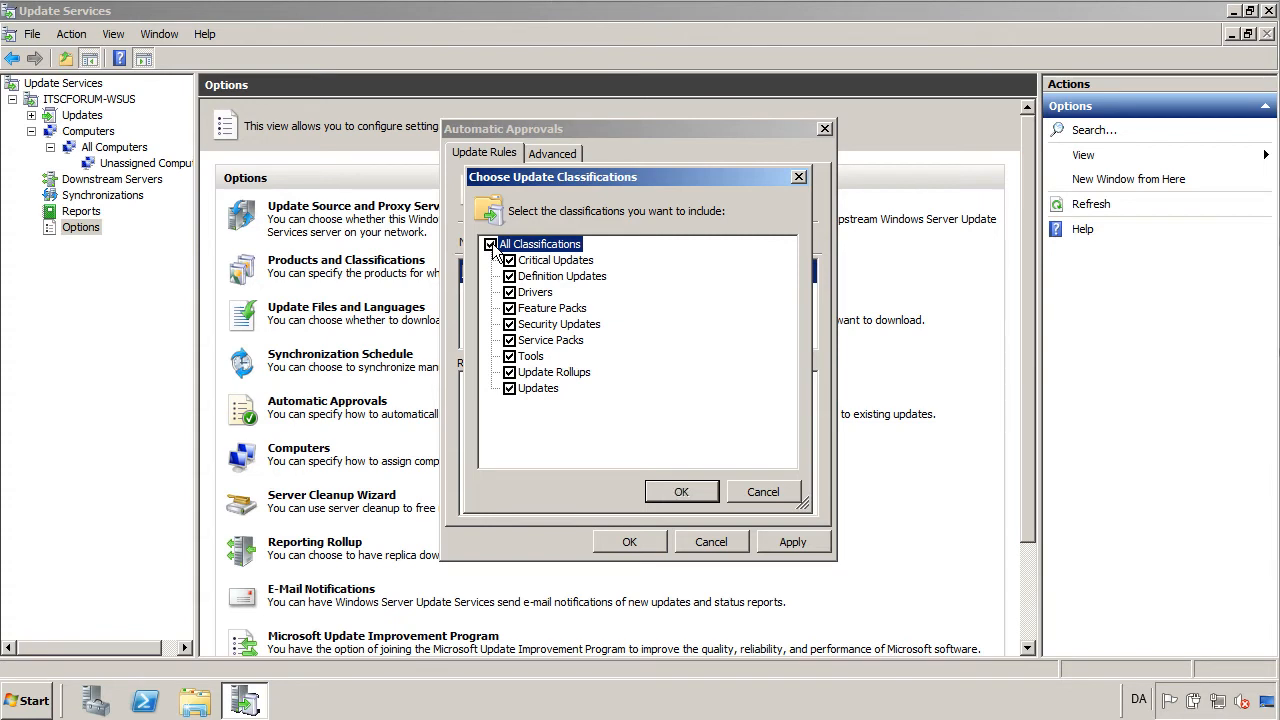
pyautogui.click(700, 492)
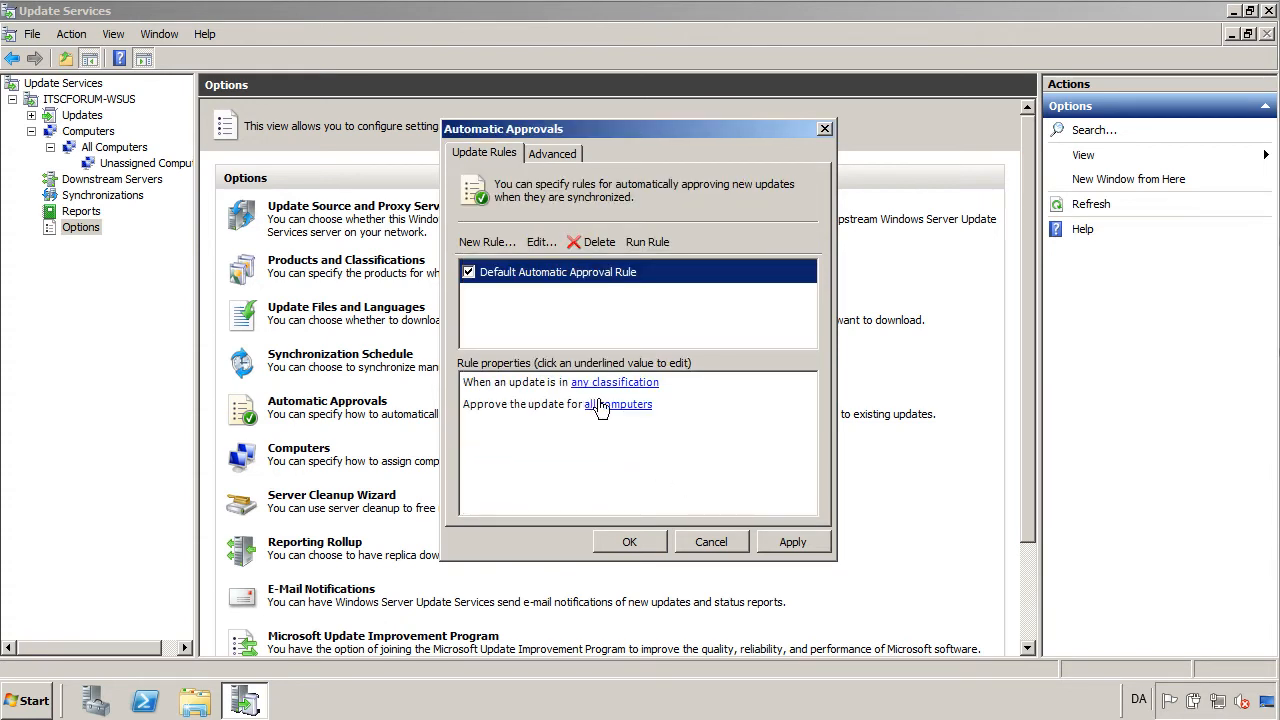
pyautogui.click(790, 541)
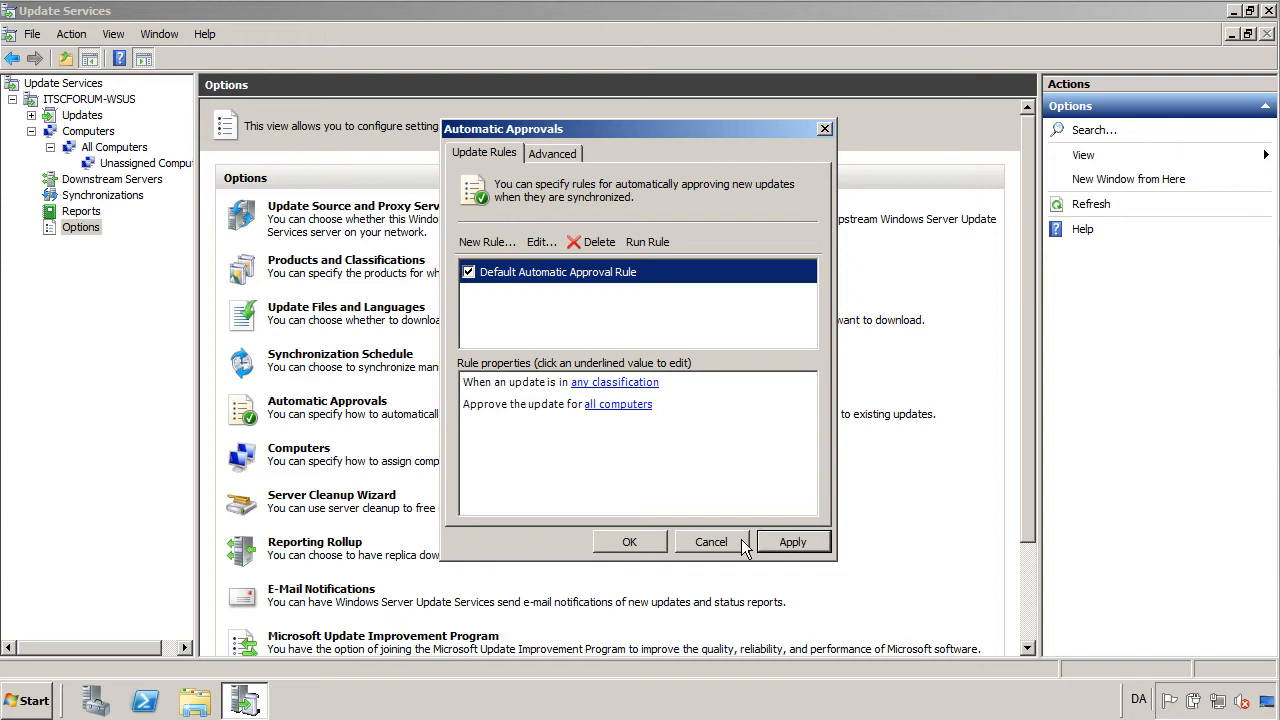
pyautogui.click(630, 542)
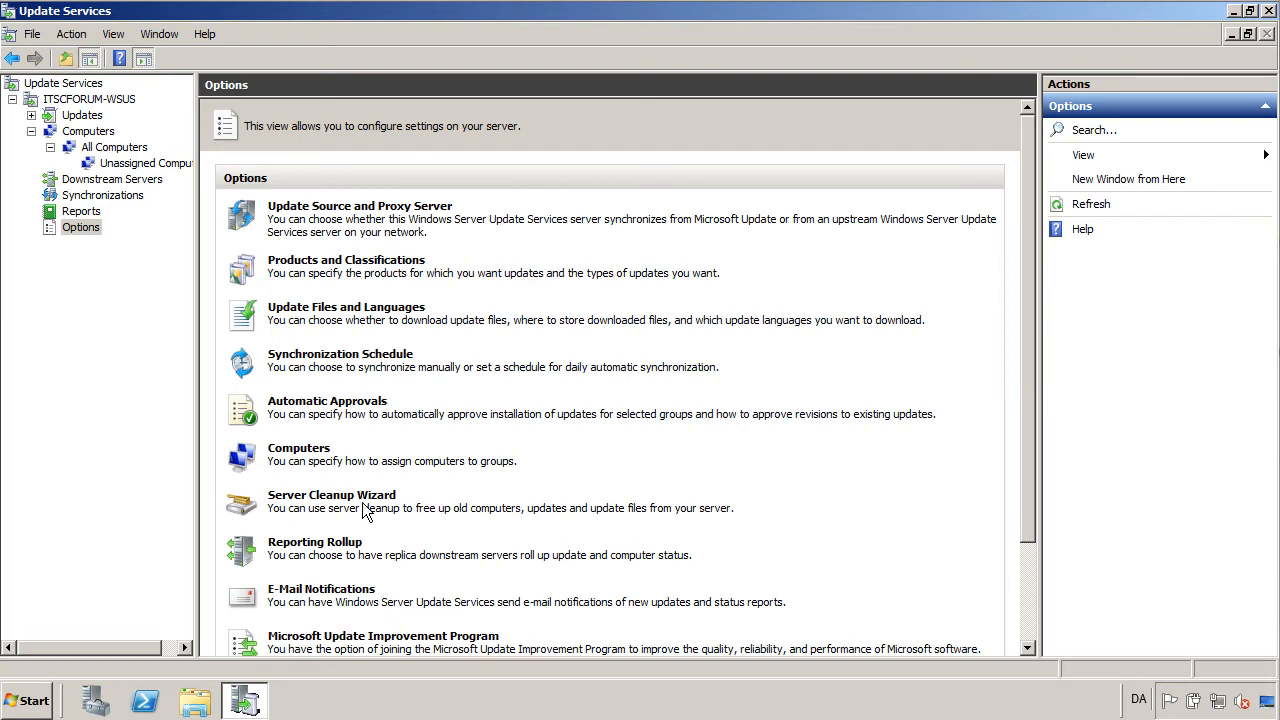
# Set the Computers option to 'Use Group Policy or registry settings on computers'.
pyautogui.click(318, 460)
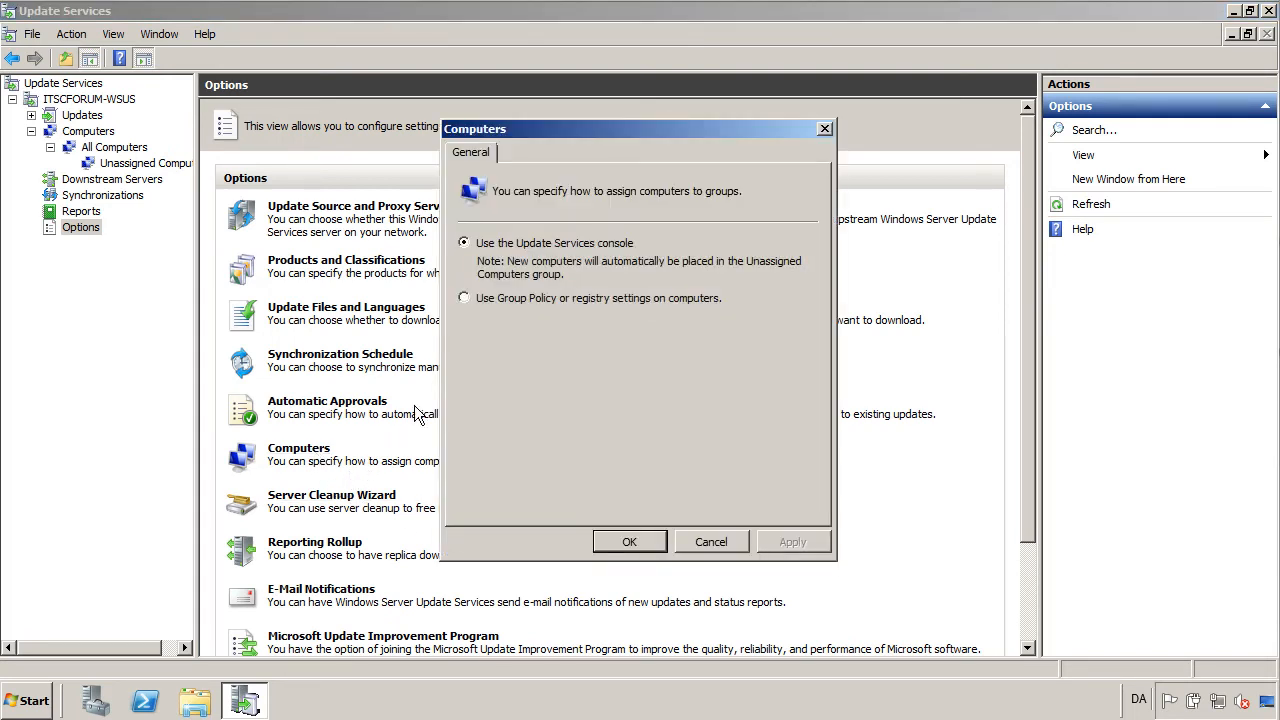
pyautogui.click(464, 297)
pyautogui.click(650, 542)
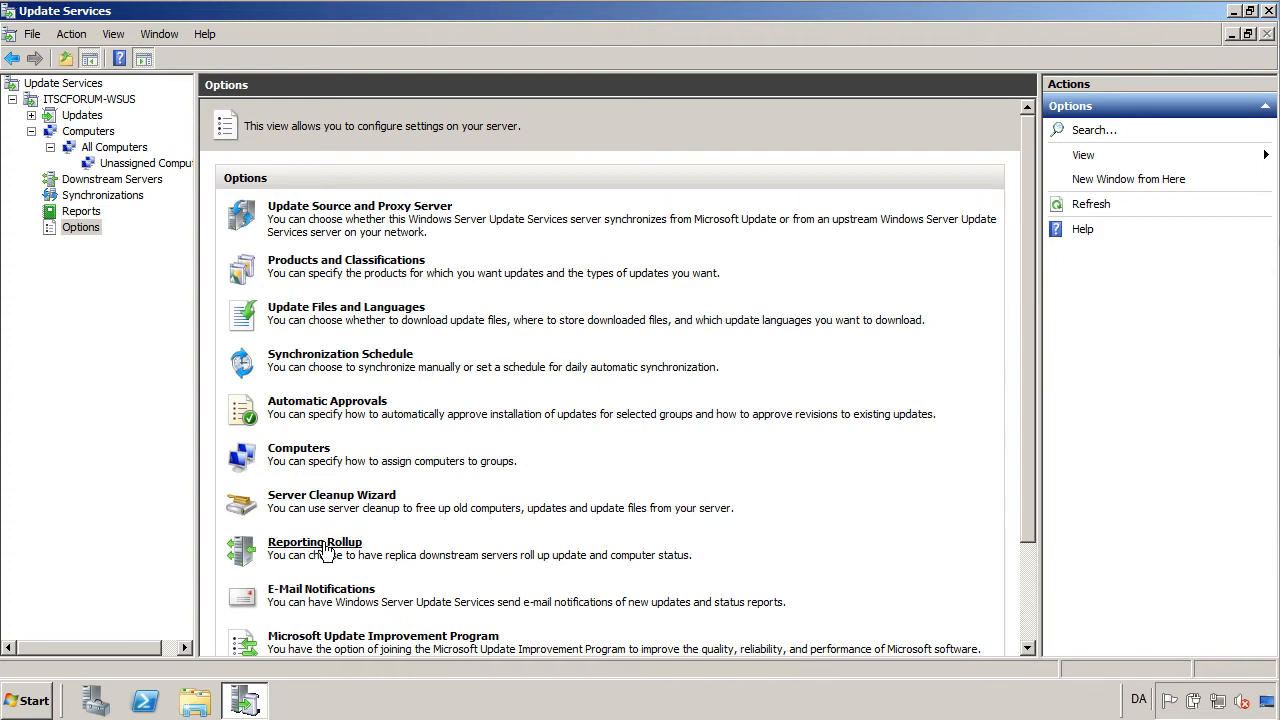
pyautogui.moveTo(1031, 428); pyautogui.dragTo(1026, 521)
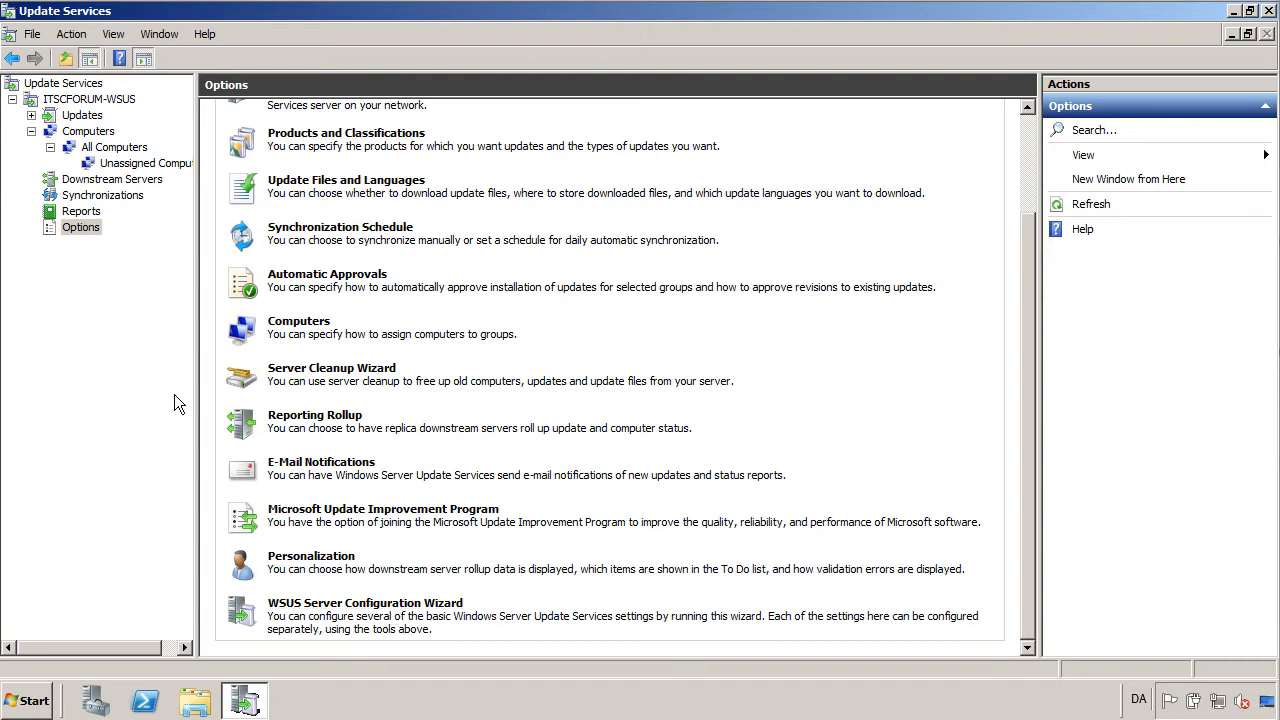
# Add the ITSC_WORKSTATIONS computer group via All Computers' Add Computer Group action.
pyautogui.click(141, 150)
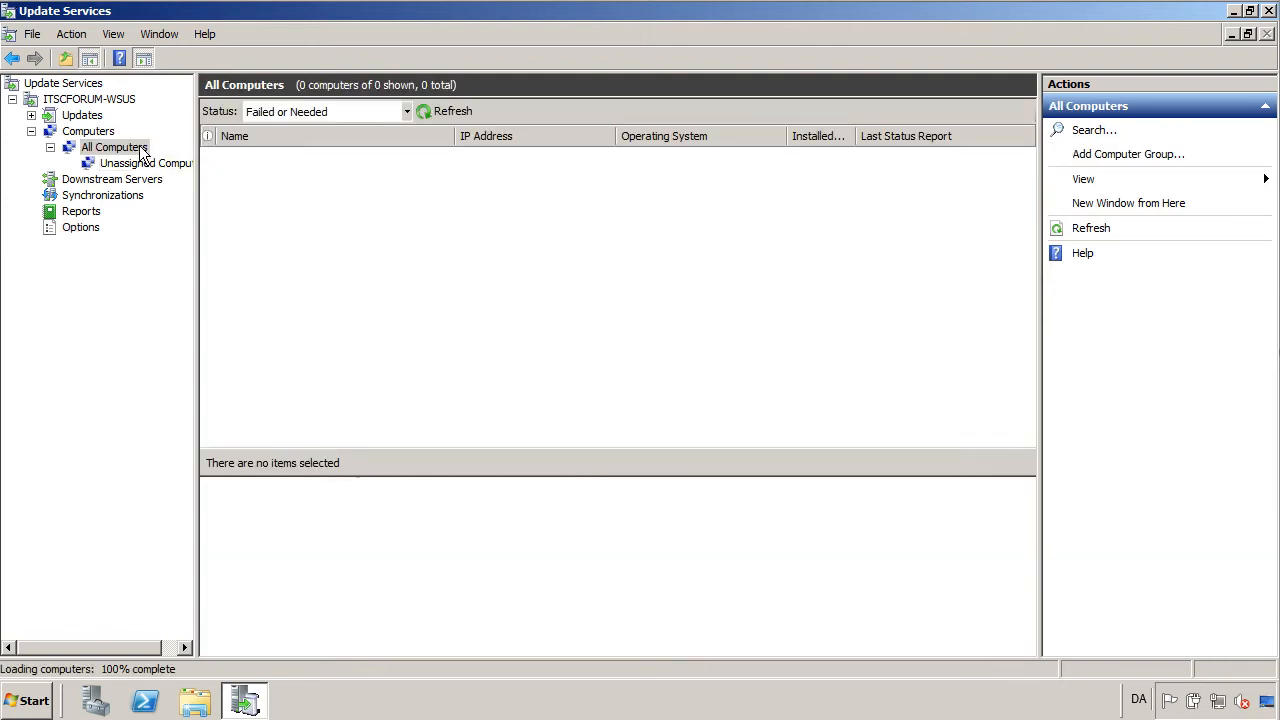
pyautogui.rightClick(143, 152)
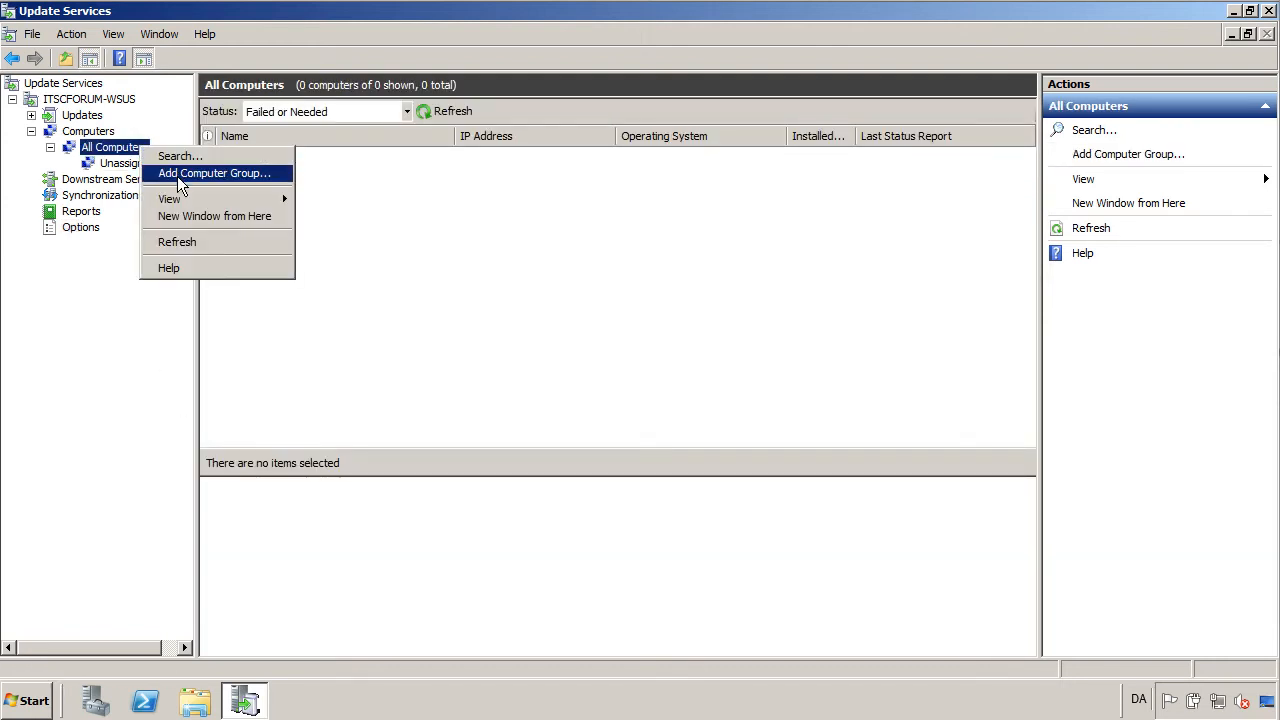
pyautogui.click(178, 174)
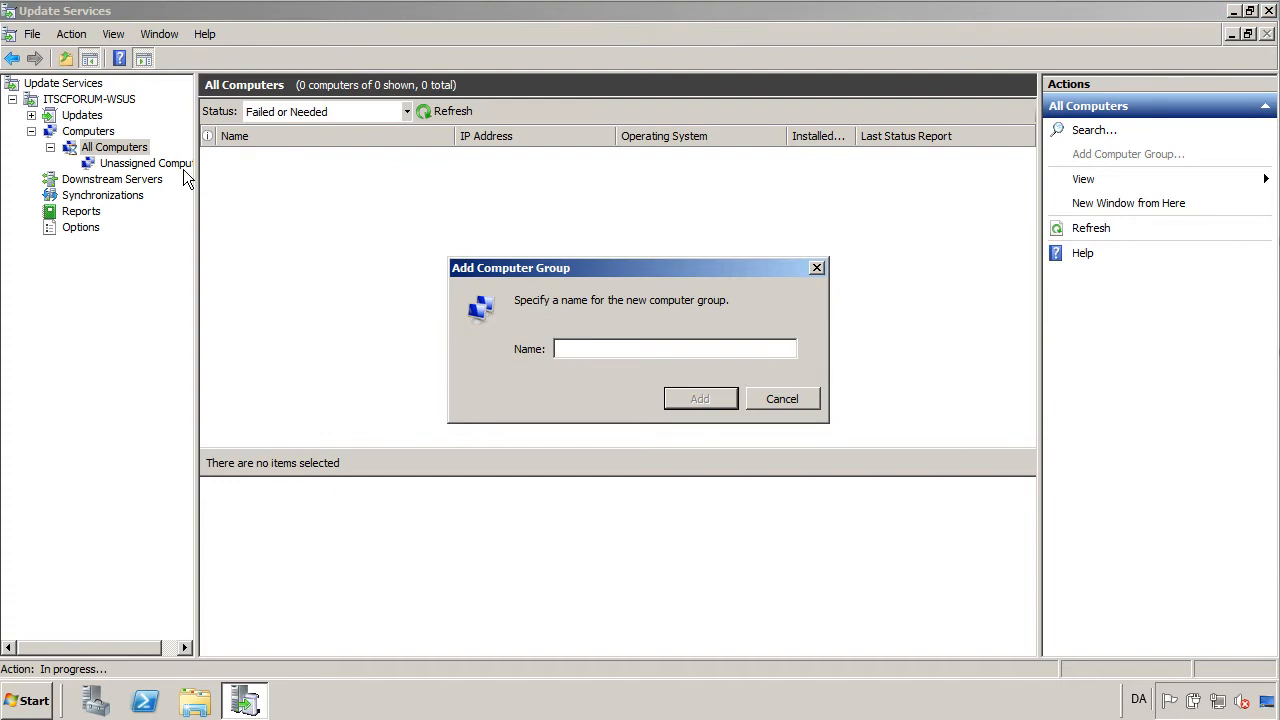
pyautogui.write('ITSC_WORKSTATIONS')
pyautogui.press('Return')
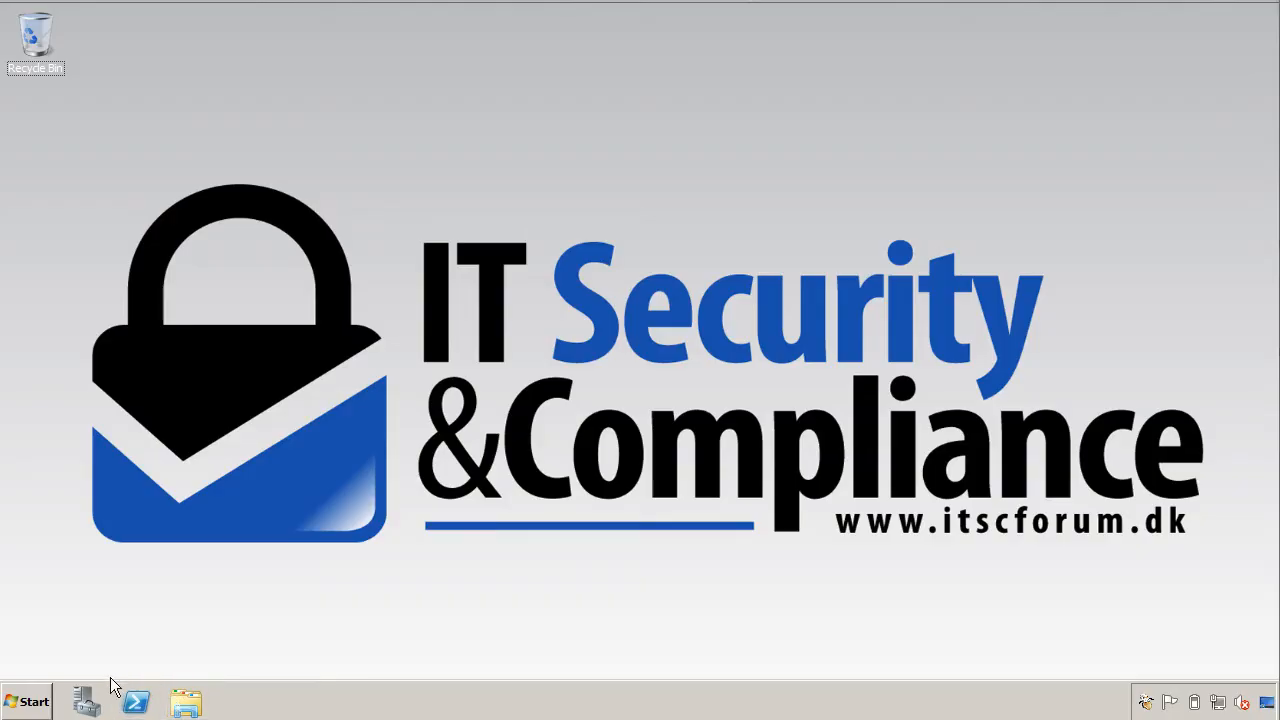
# Launch Group Policy Management and create a new GPO named 'ITSCFORUM - WSUS Settings for workstations'.
pyautogui.click(36, 700)
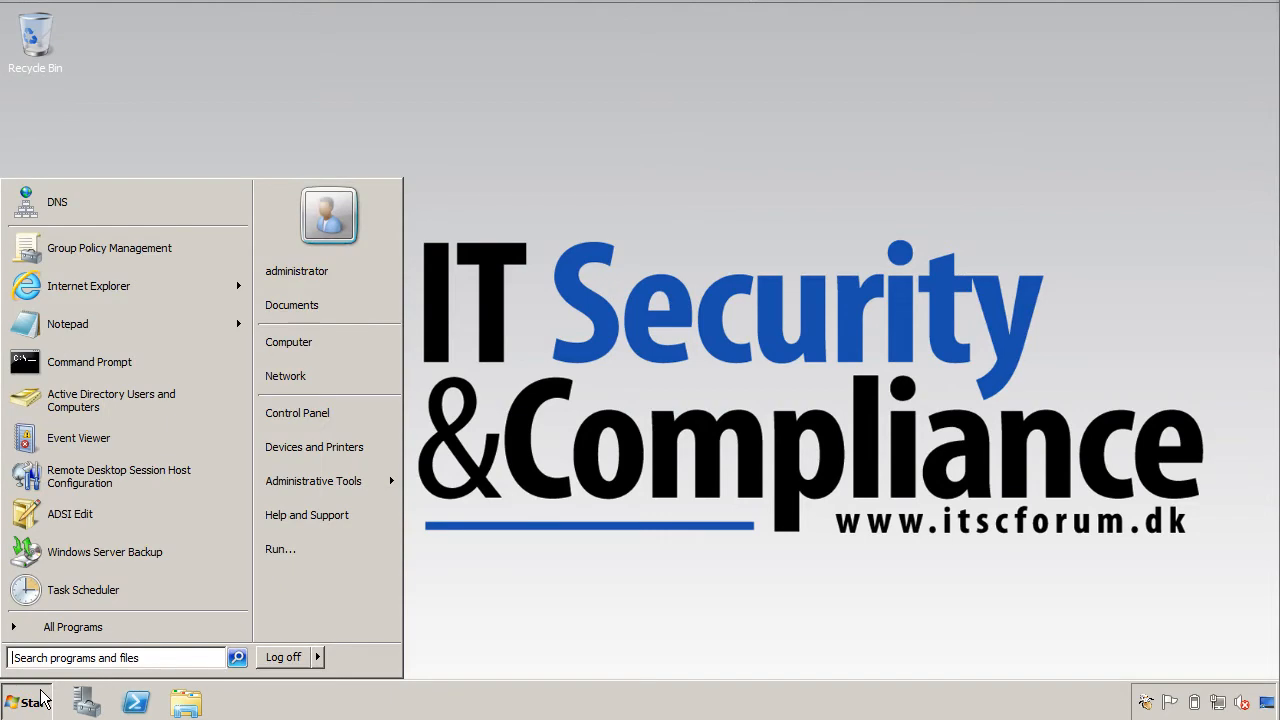
pyautogui.click(90, 248)
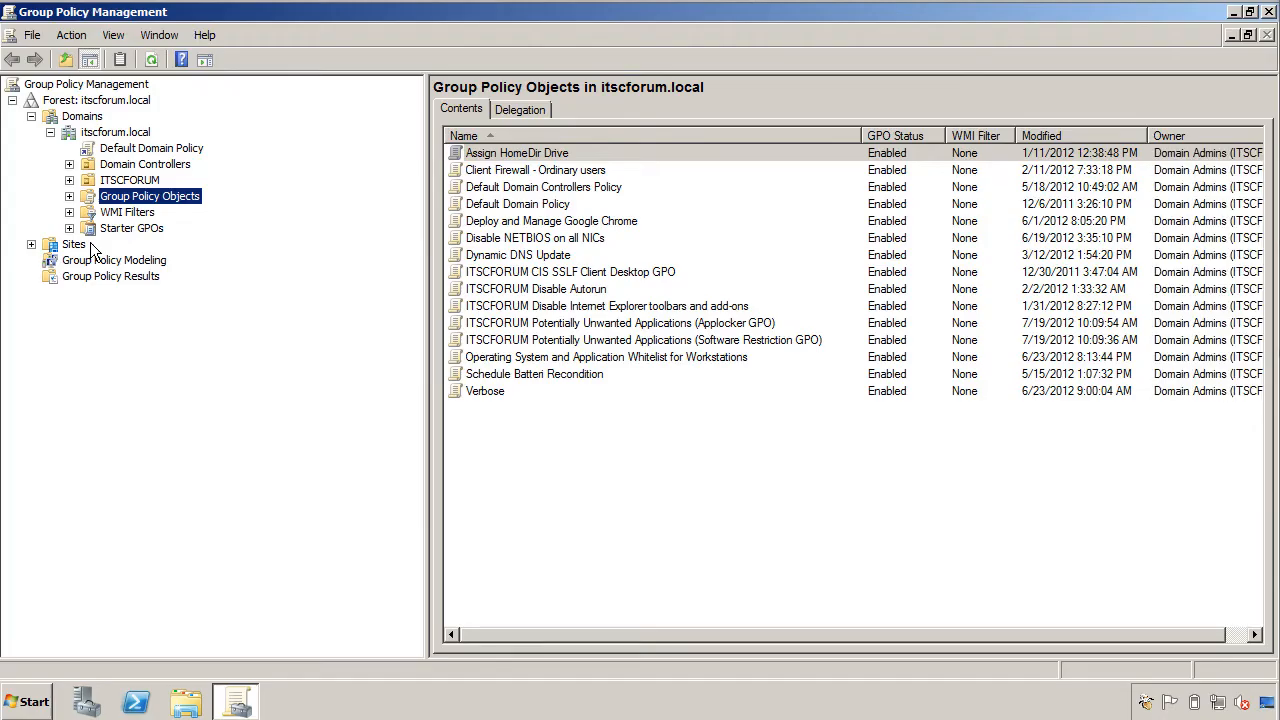
pyautogui.rightClick(550, 484)
pyautogui.click(585, 493)
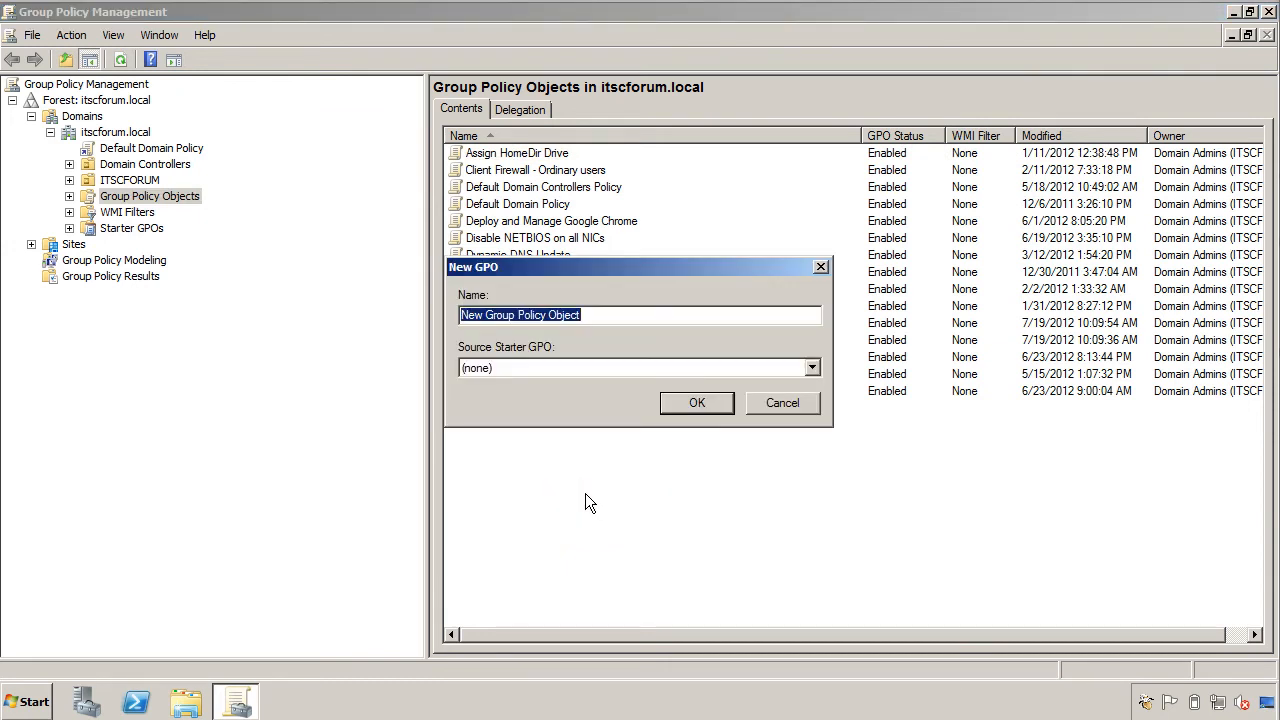
pyautogui.write('ITSCFORU')
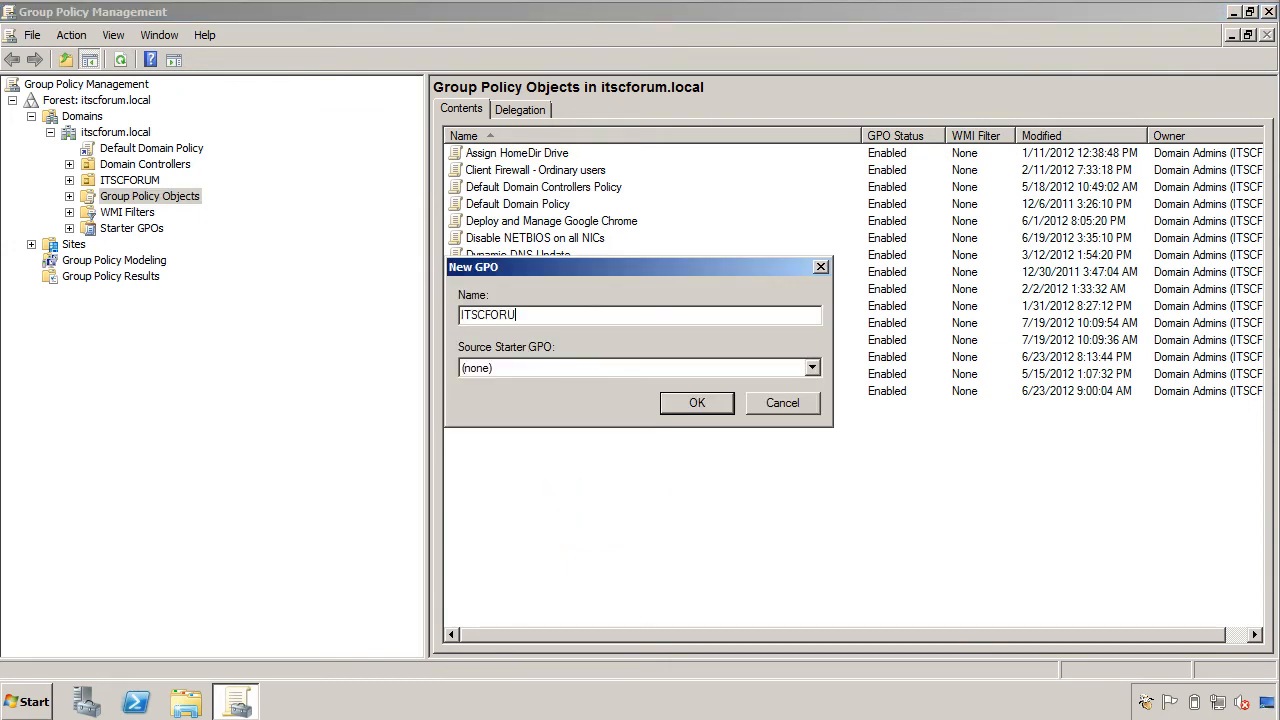
pyautogui.write('M - WSUS Settings for workstations')
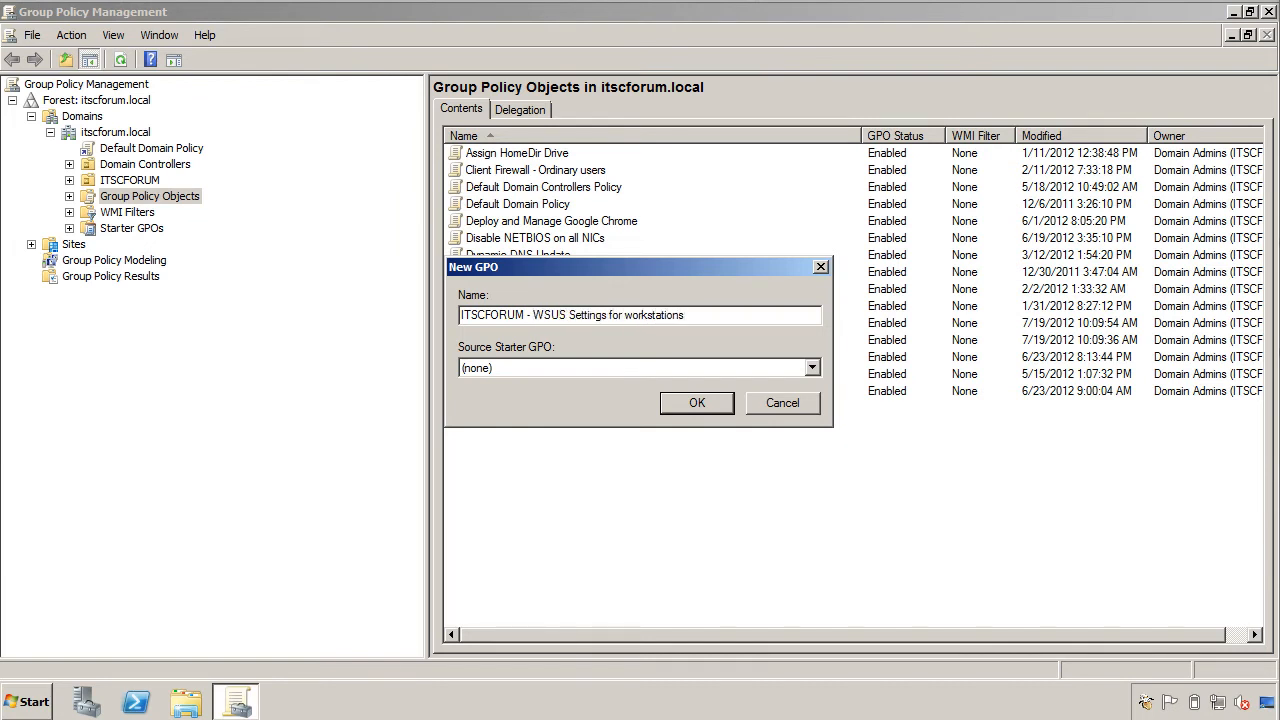
pyautogui.press('Return')
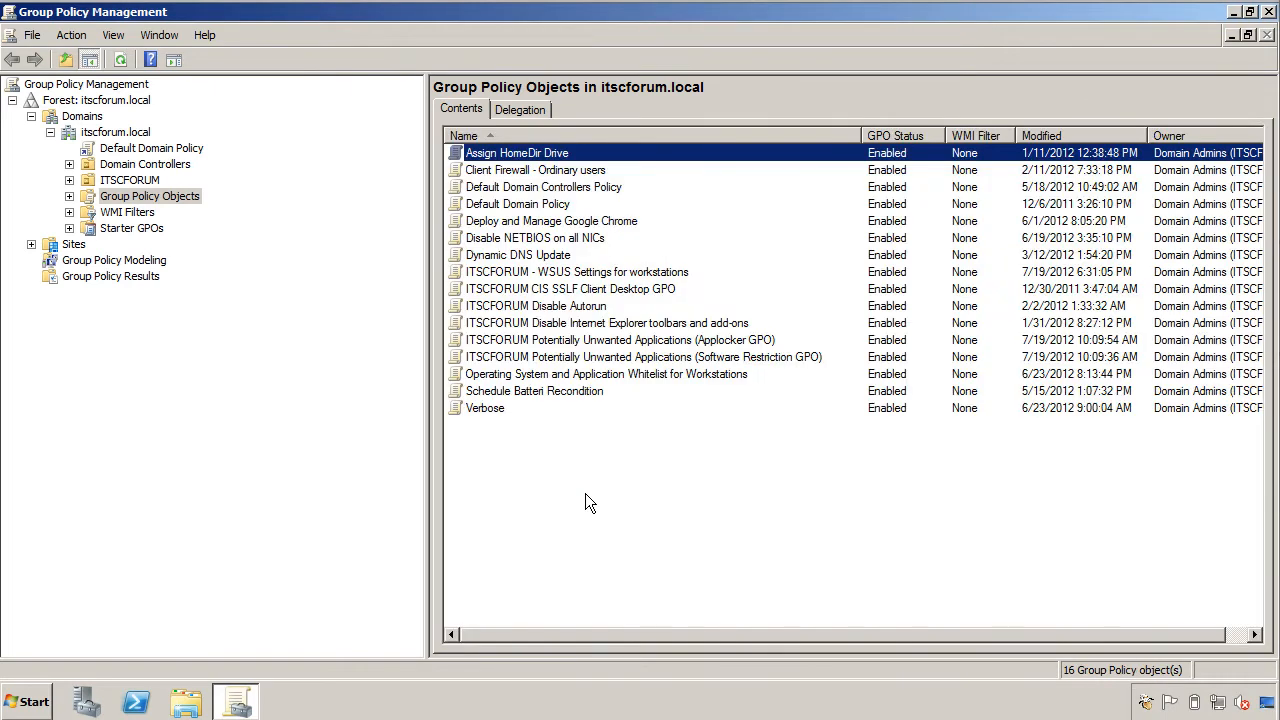
pyautogui.rightClick(591, 271)
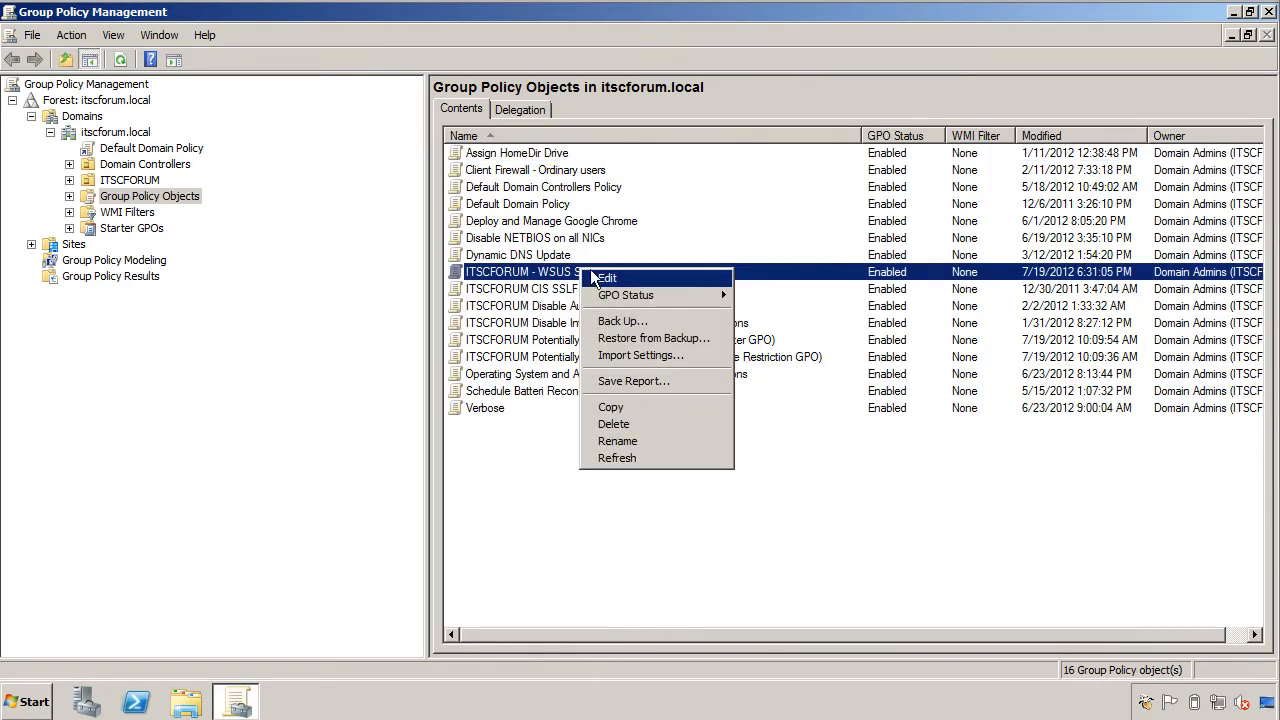
# Edit the new GPO, maximized, and navigate to Computer Configuration > Administrative Templates > Windows Components > Windows Update.
pyautogui.click(614, 280)
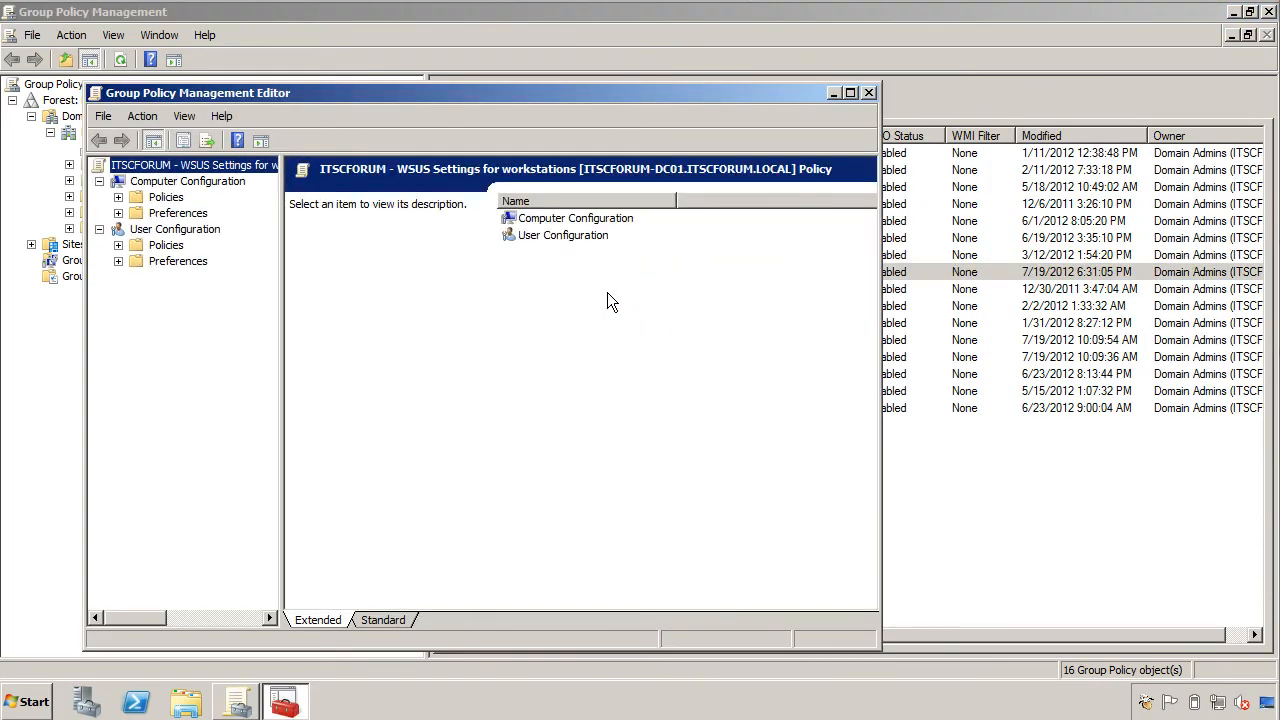
pyautogui.click(850, 92)
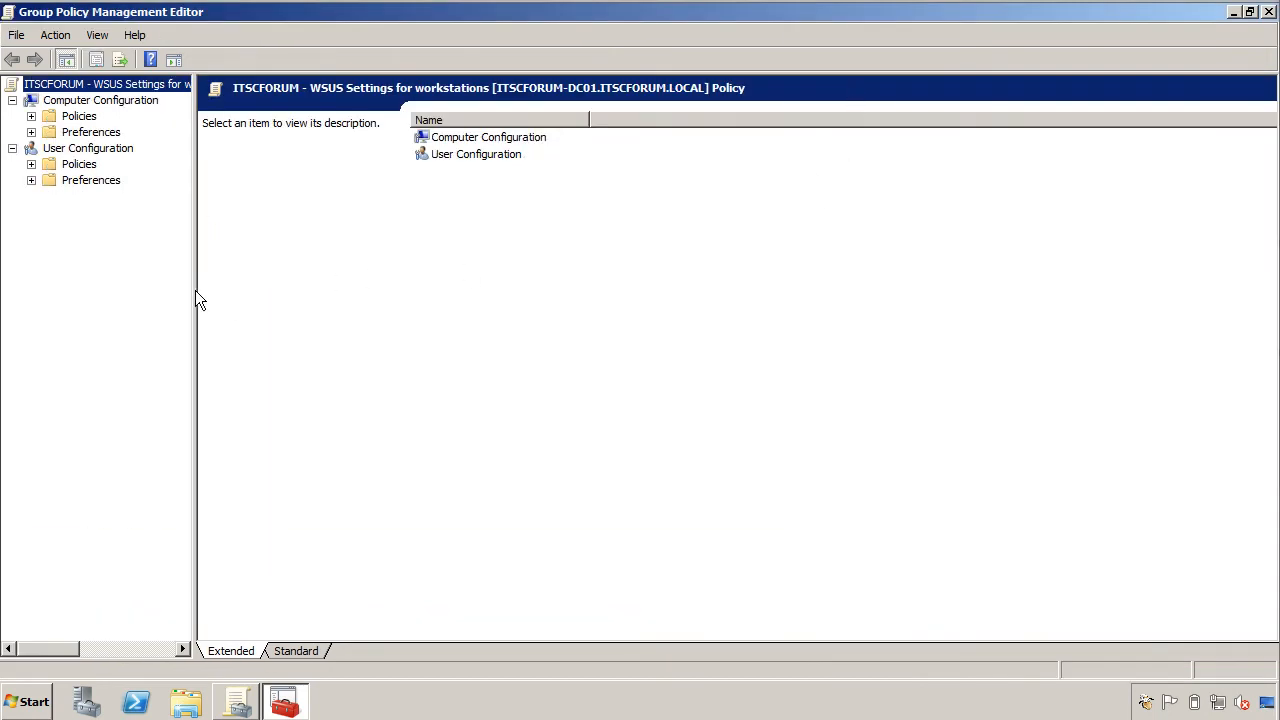
pyautogui.moveTo(196, 298); pyautogui.dragTo(357, 297)
pyautogui.click(79, 117)
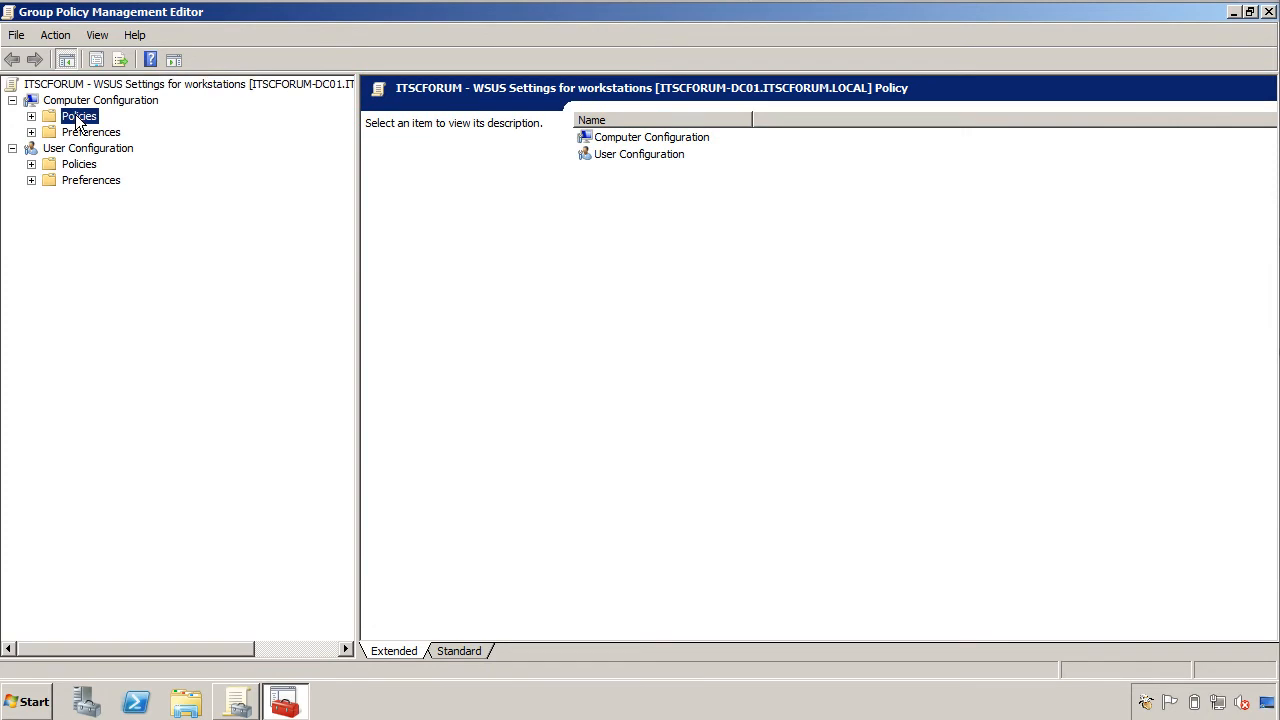
pyautogui.doubleClick(79, 117)
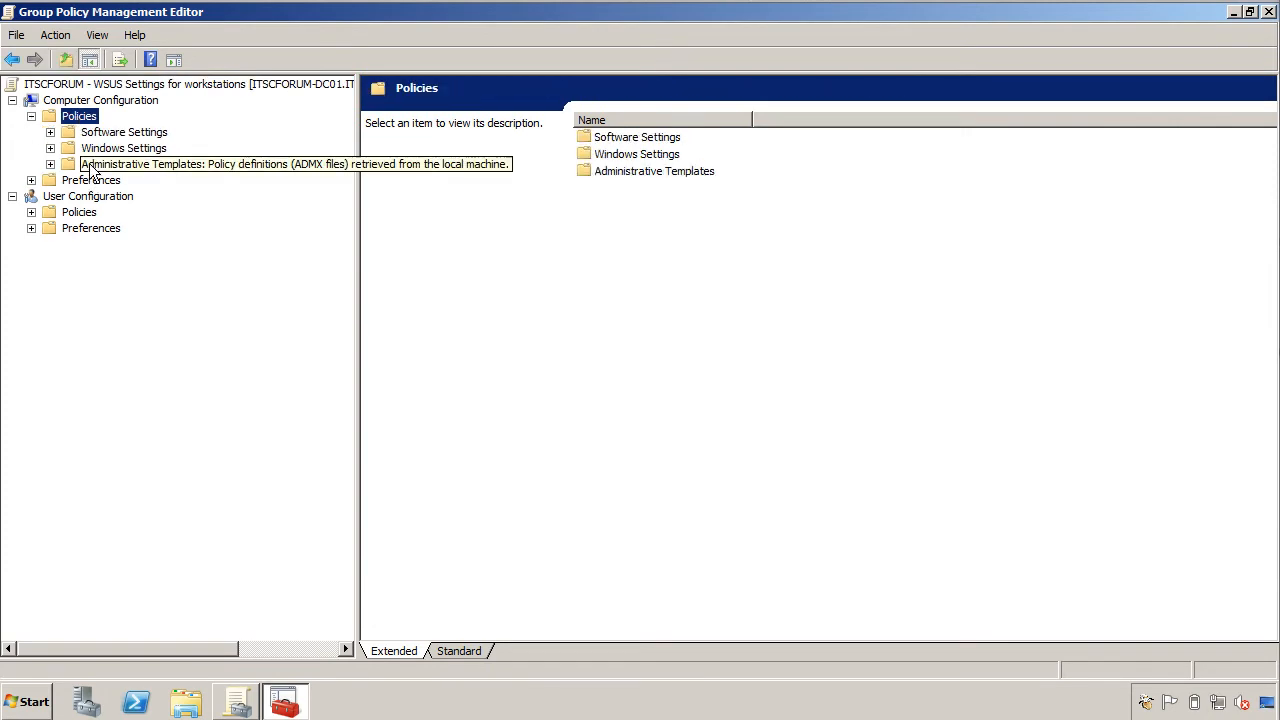
pyautogui.doubleClick(92, 148)
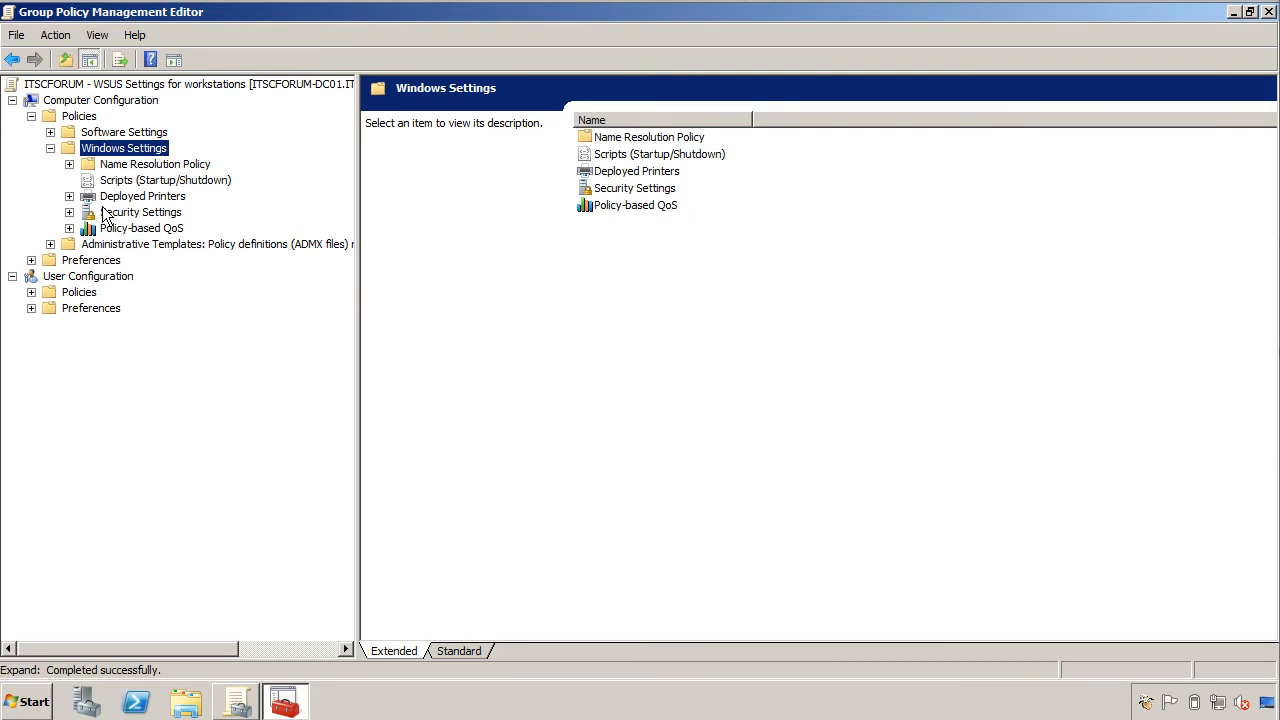
pyautogui.click(107, 233)
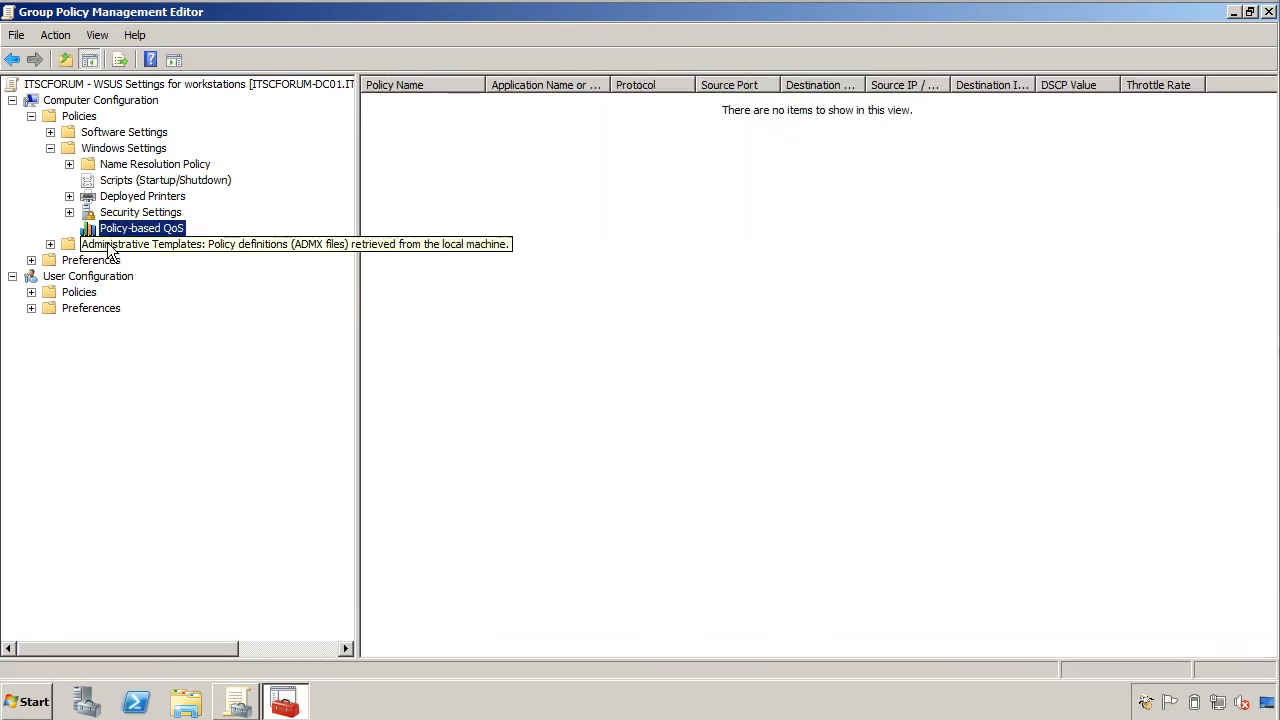
pyautogui.doubleClick(110, 248)
pyautogui.doubleClick(176, 325)
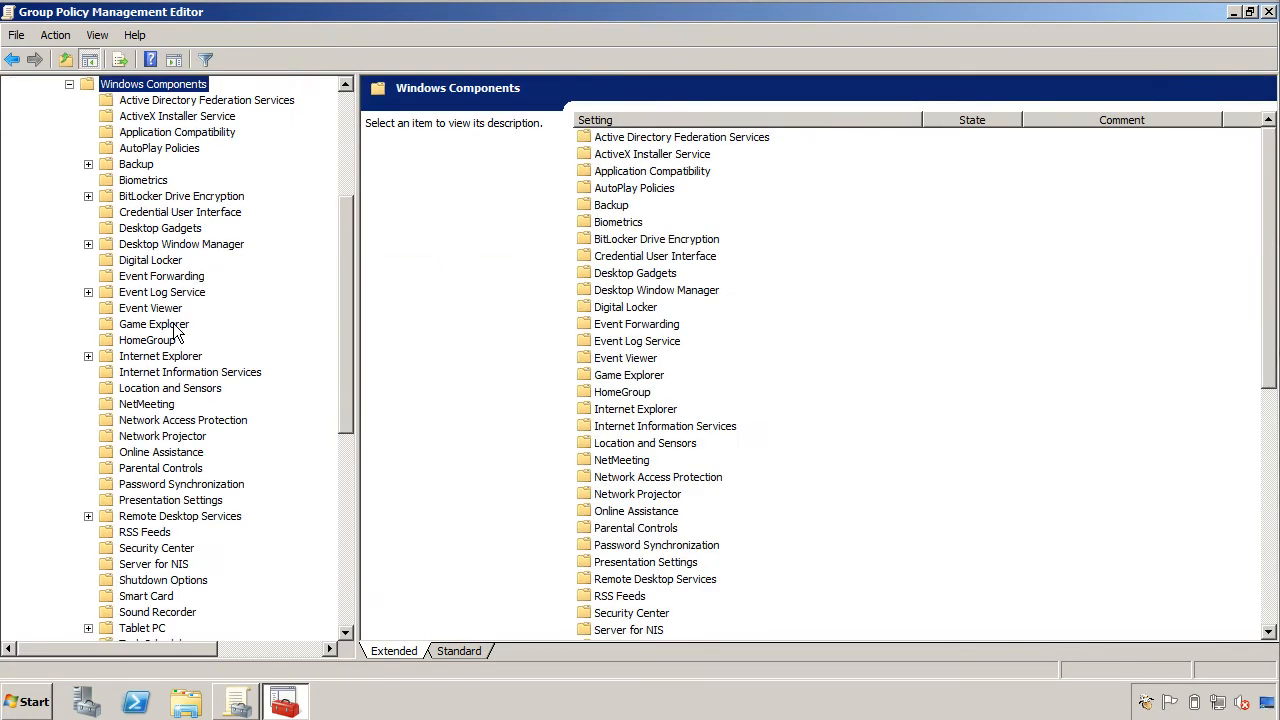
pyautogui.moveTo(339, 354); pyautogui.dragTo(321, 556)
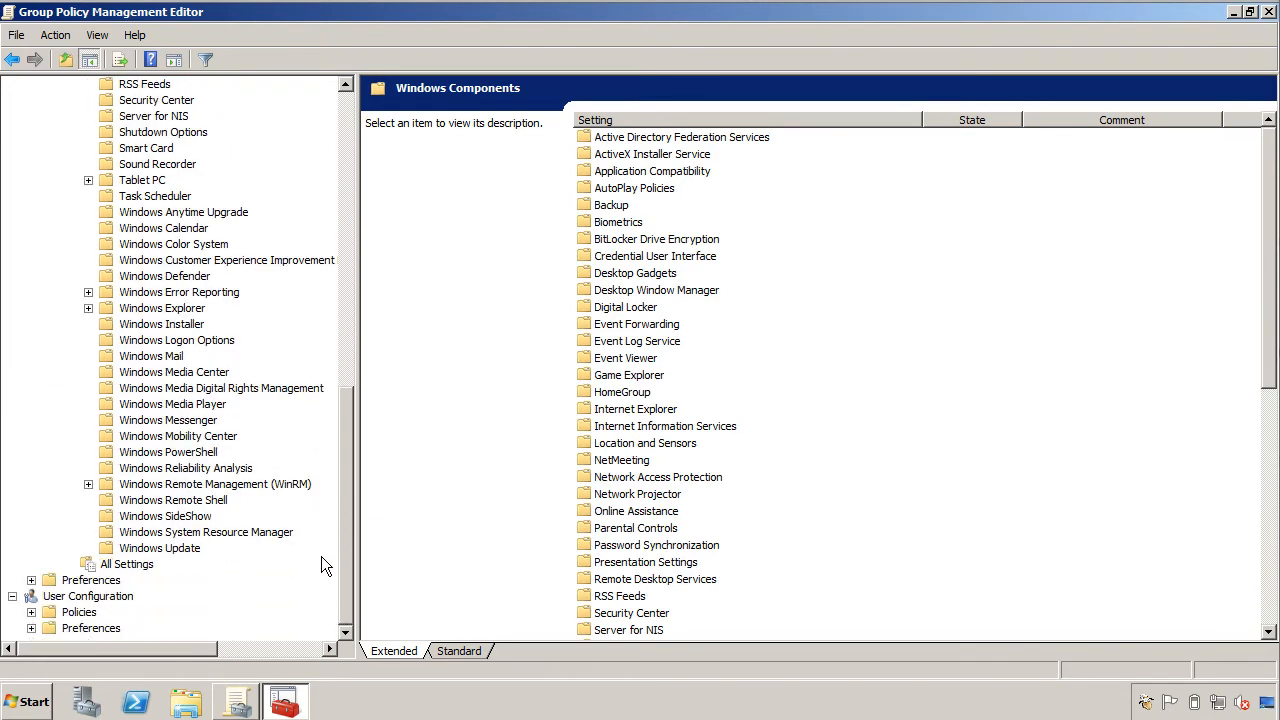
pyautogui.click(190, 548)
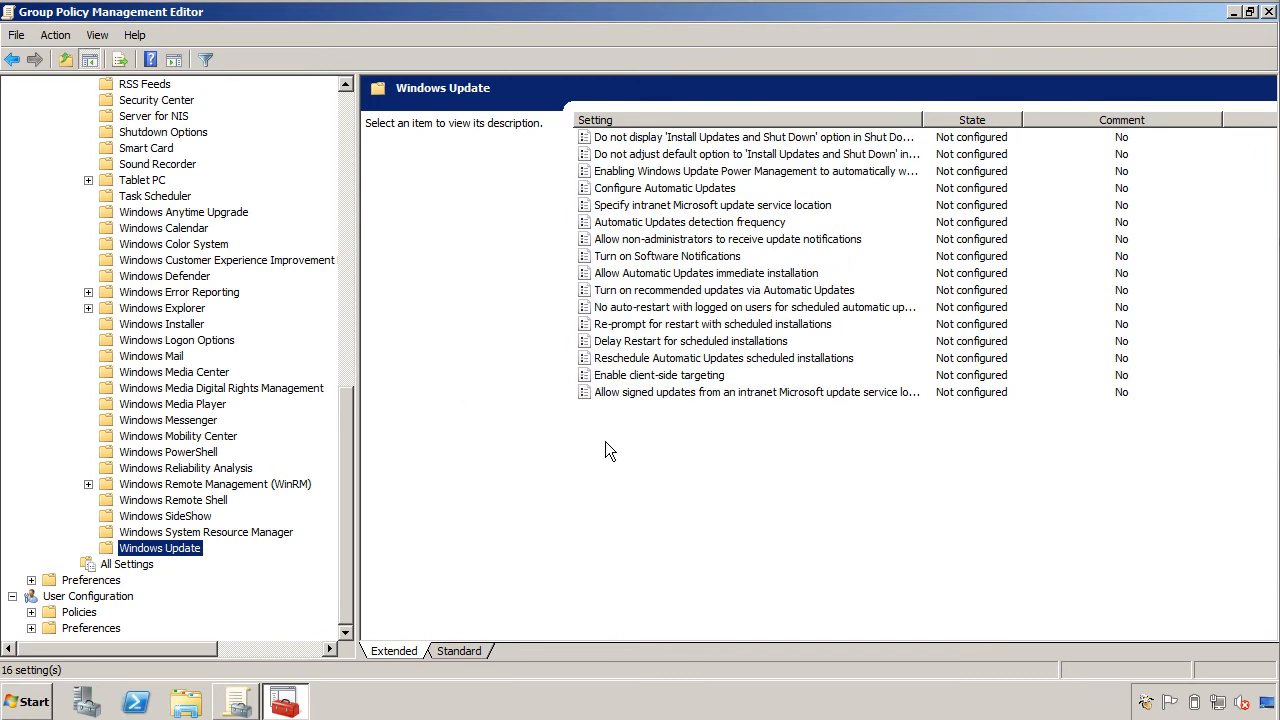
# Enable Configure Automatic Updates with '4 - Auto download and schedule the install' at 09:00.
pyautogui.doubleClick(668, 190)
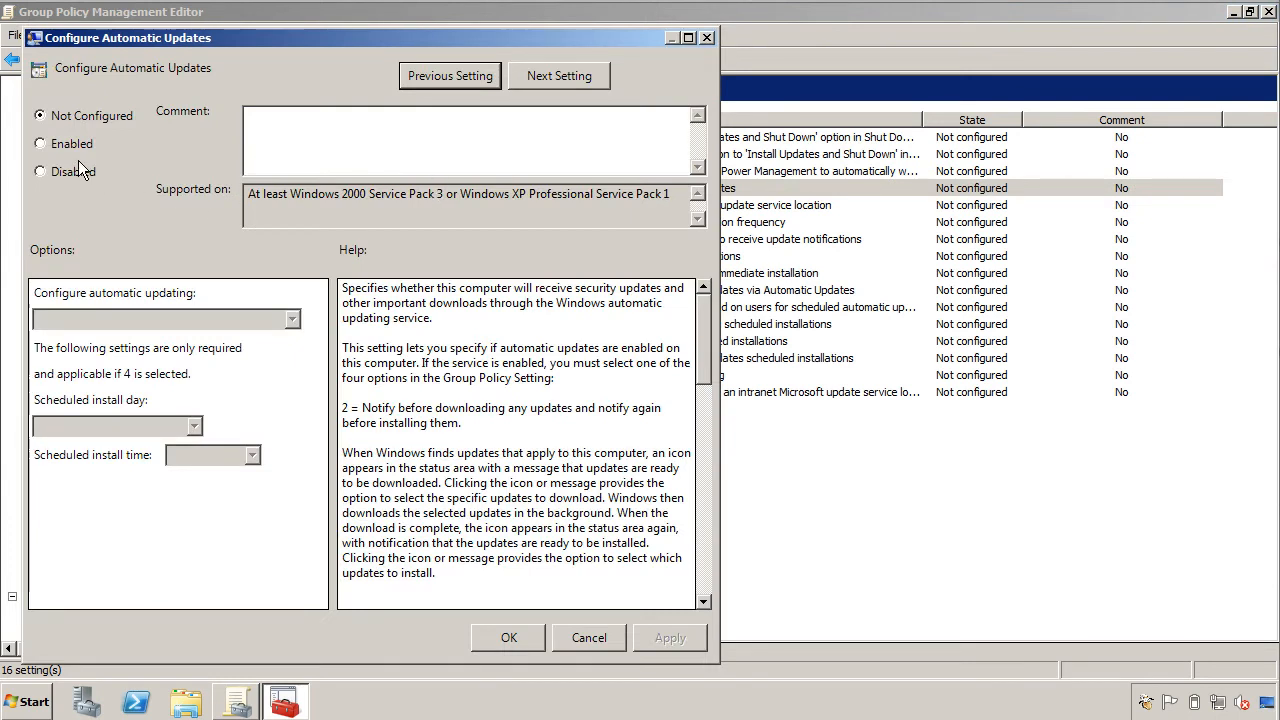
pyautogui.click(69, 142)
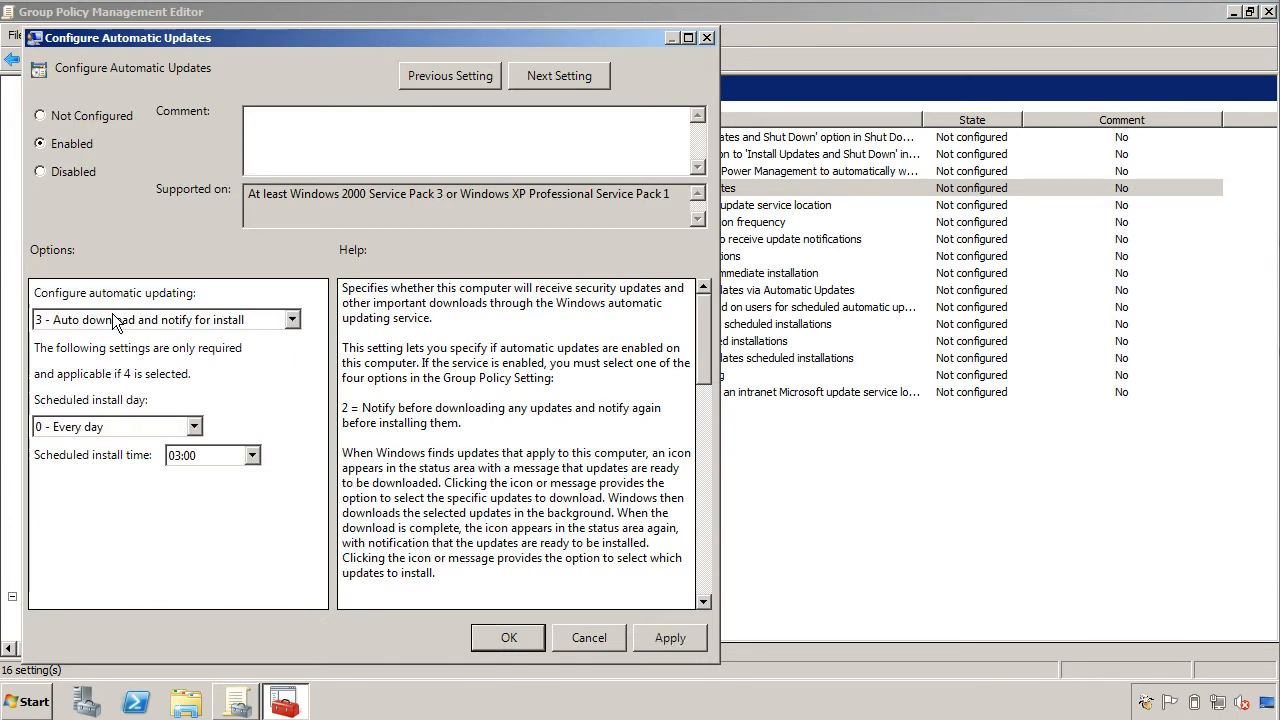
pyautogui.click(114, 321)
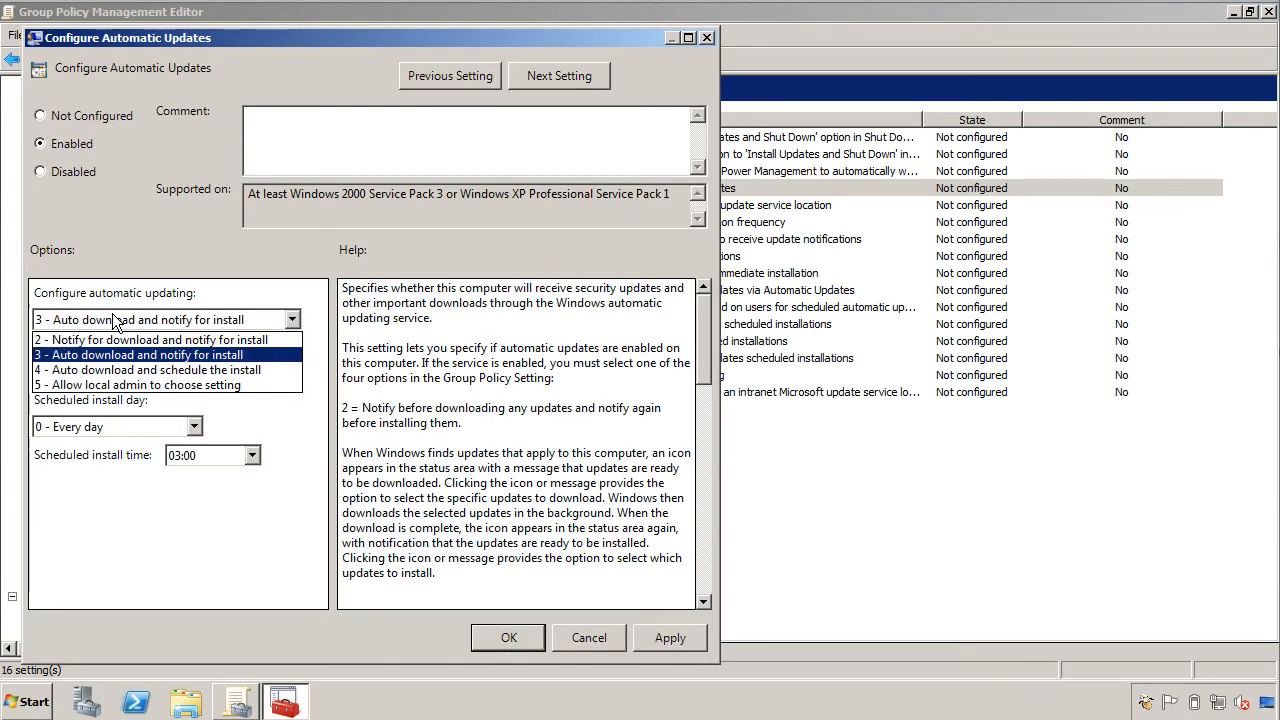
pyautogui.click(119, 372)
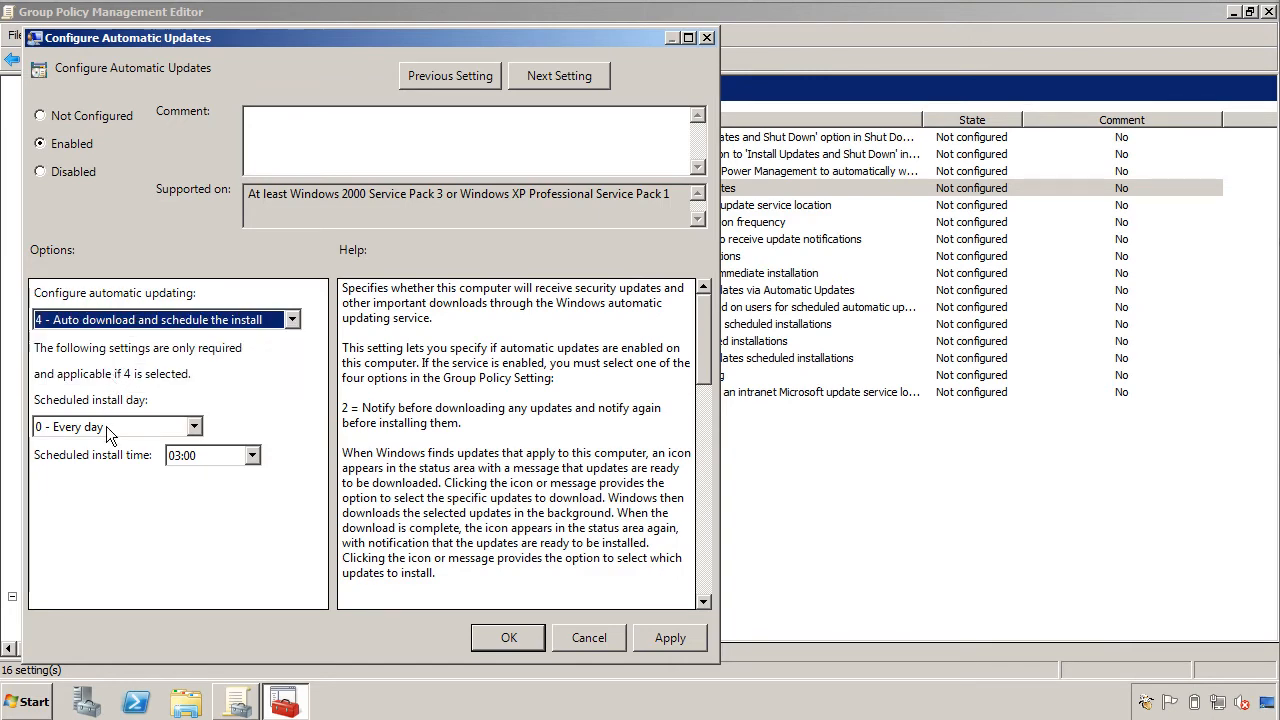
pyautogui.click(168, 458)
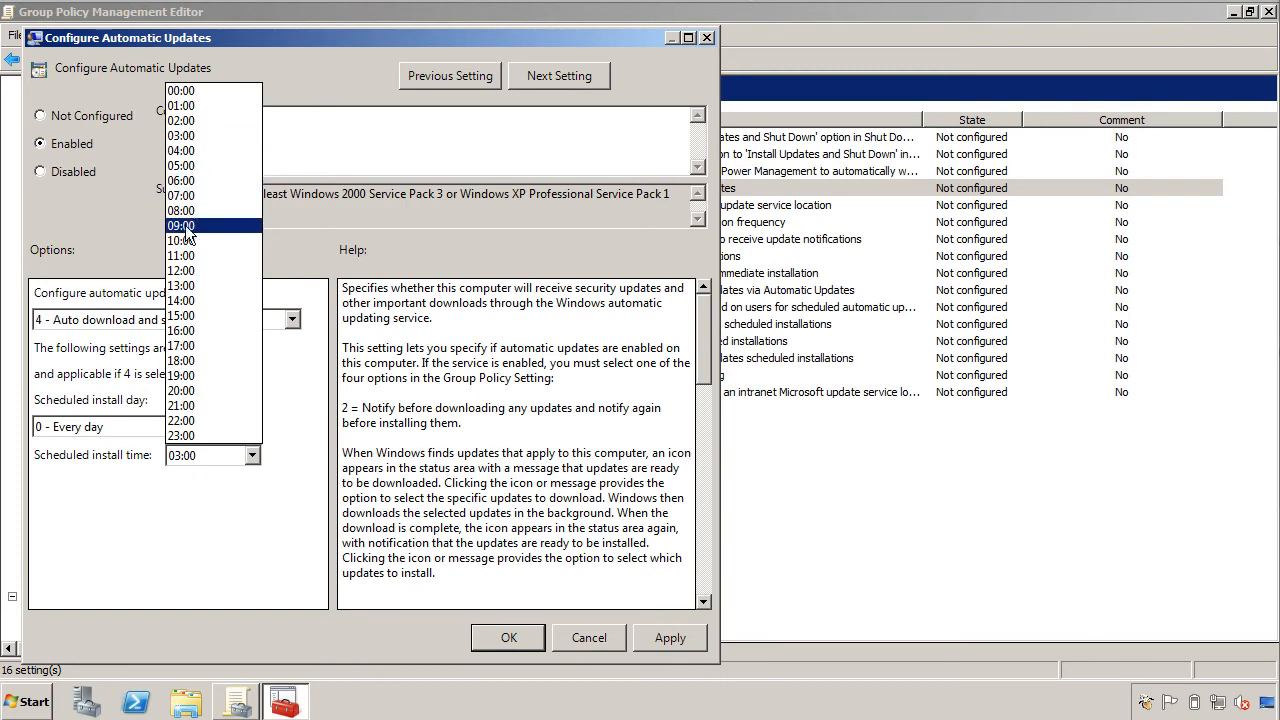
pyautogui.click(198, 227)
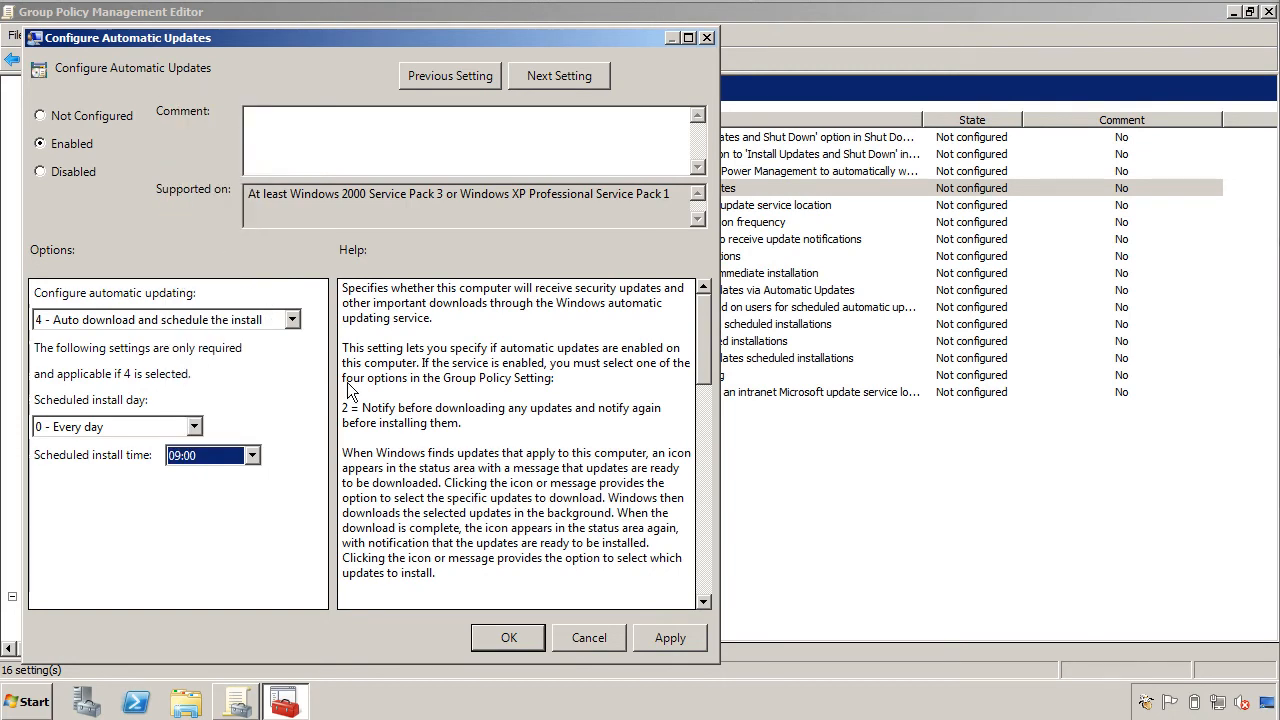
pyautogui.click(505, 638)
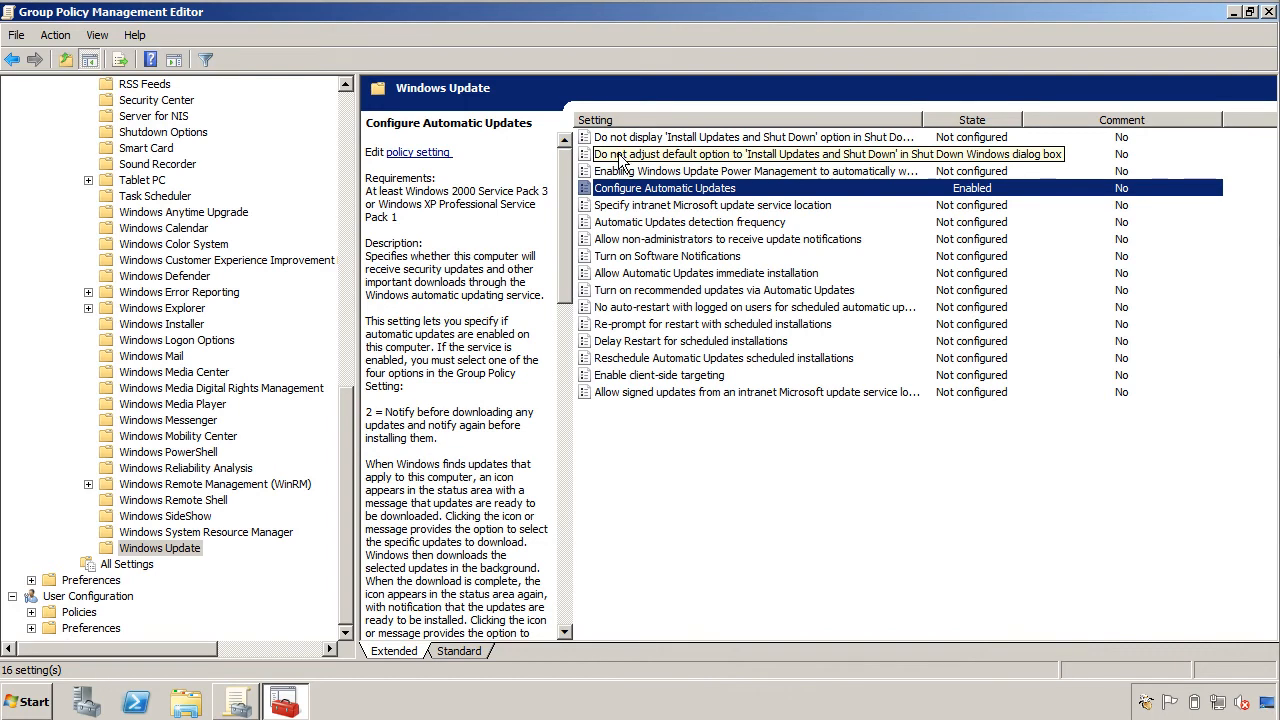
pyautogui.doubleClick(620, 206)
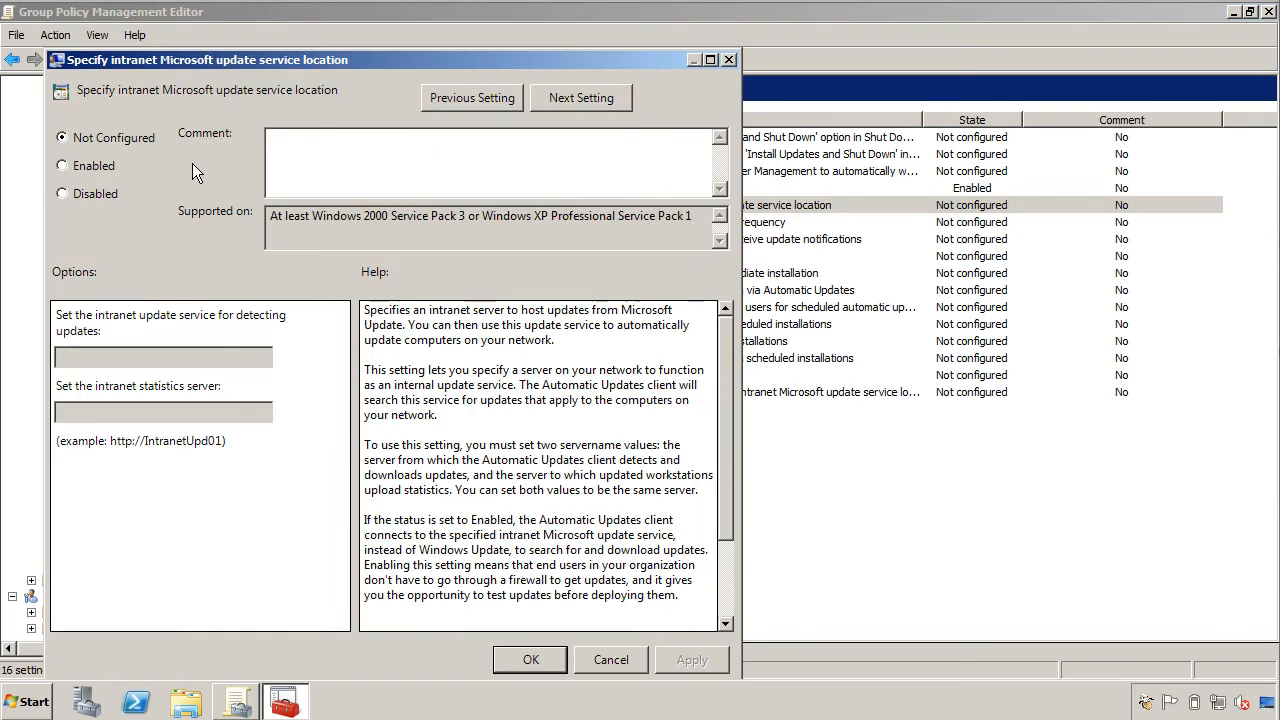
pyautogui.click(66, 167)
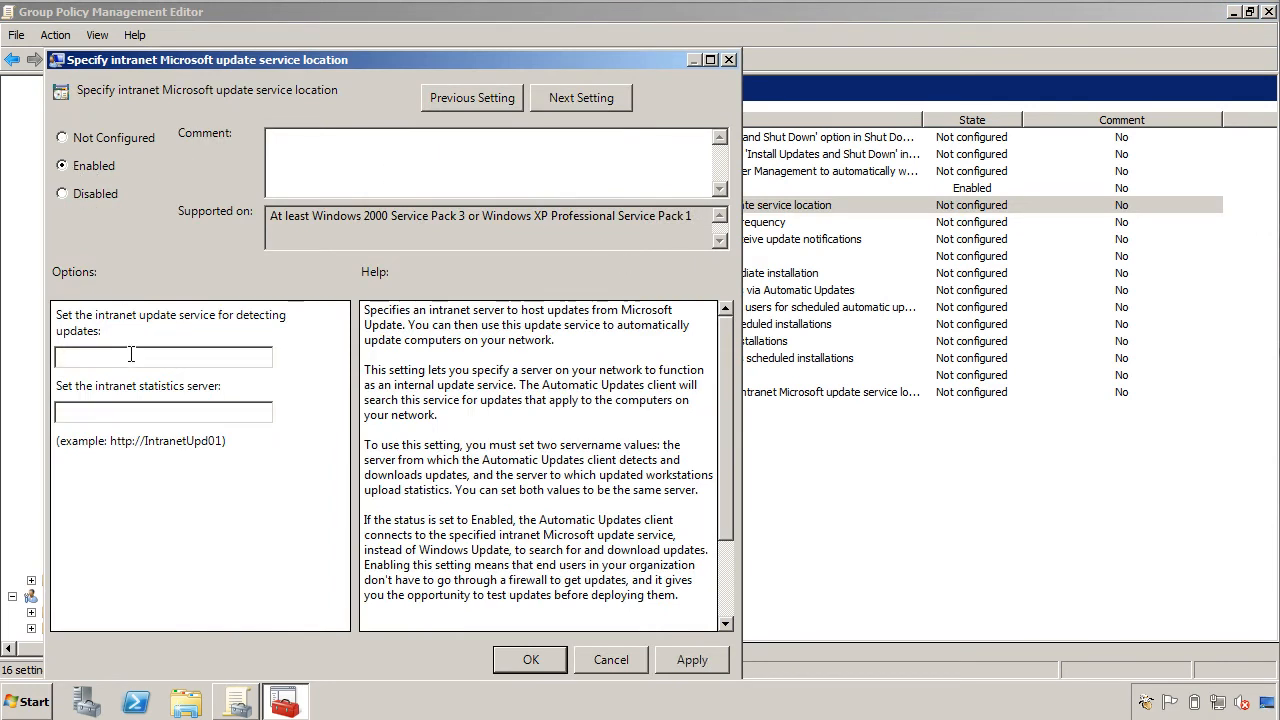
pyautogui.click(131, 355)
pyautogui.write('http>')
pyautogui.write('//')
pyautogui.write('itsc')
pyautogui.write('for')
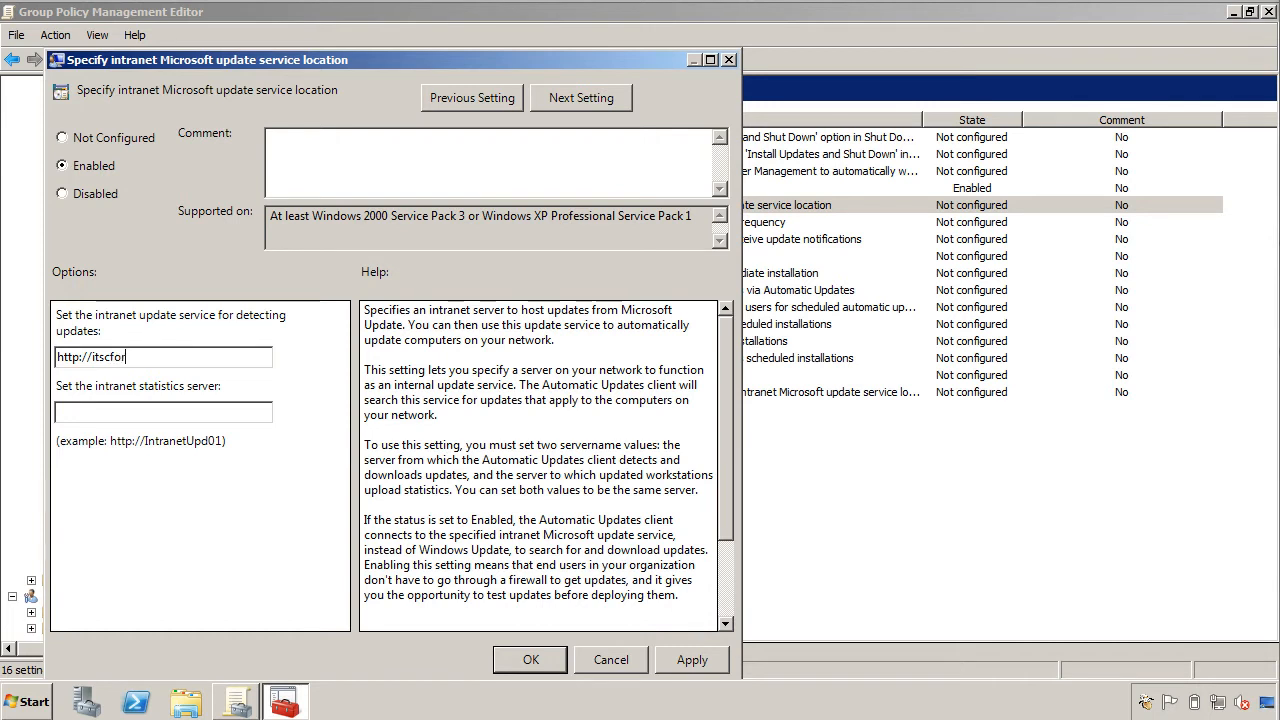
pyautogui.write('um-wsus.itscforum.loca')
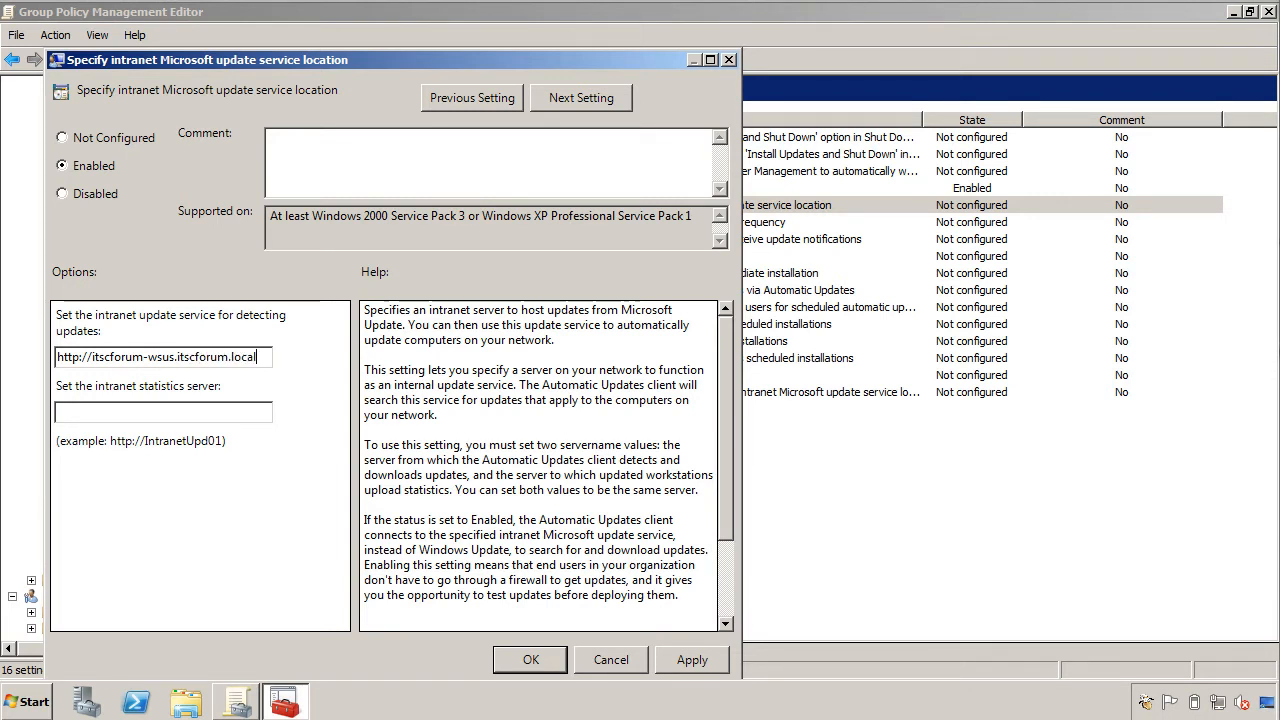
pyautogui.write('l')
pyautogui.hotkey('shift', 'Left')
pyautogui.hotkey('shift', 'Left')
pyautogui.hotkey('shift', 'Left')
pyautogui.hotkey('shift', 'Left')
pyautogui.hotkey('shift', 'Left')
pyautogui.hotkey('shift', 'Left')
pyautogui.hotkey('shift', 'Left')
pyautogui.hotkey('shift', 'Left')
pyautogui.hotkey('shift', 'Left')
pyautogui.hotkey('shift', 'Left')
pyautogui.hotkey('shift', 'Left')
pyautogui.hotkey('shift', 'Left')
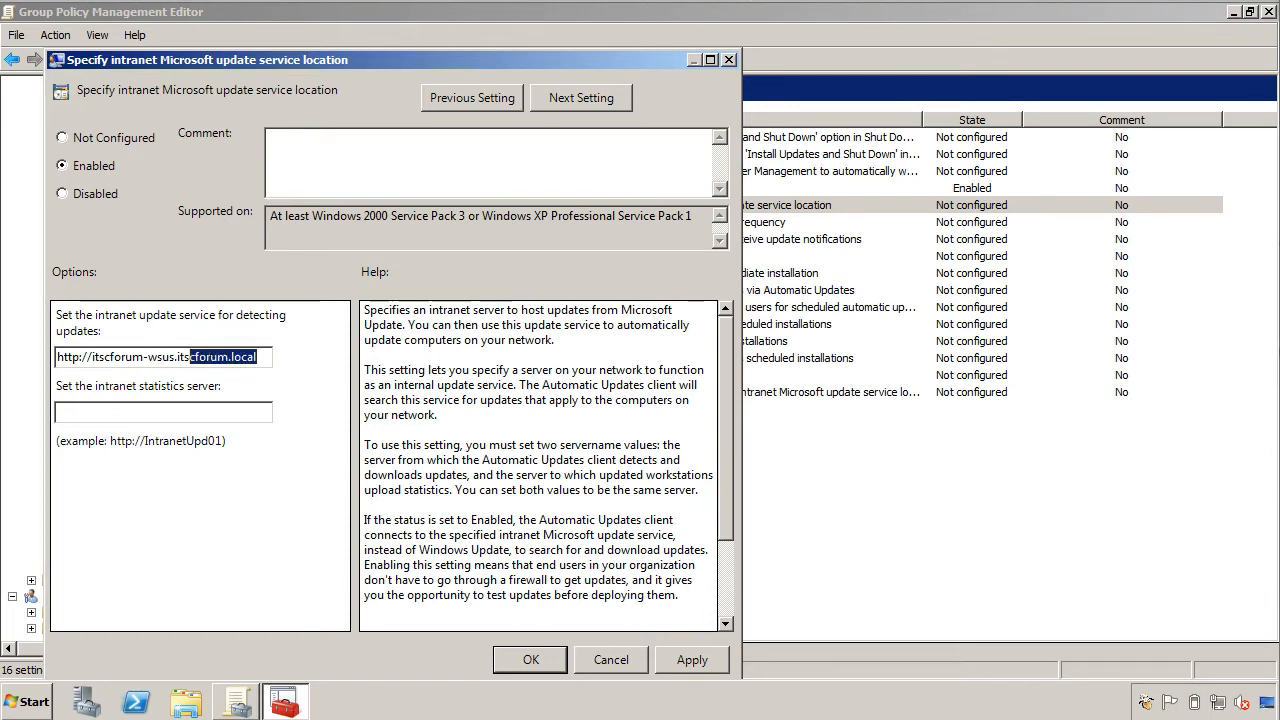
pyautogui.hotkey('shift', 'Left')
pyautogui.hotkey('shift', 'Left')
pyautogui.hotkey('shift', 'Left')
pyautogui.hotkey('shift', 'Left')
pyautogui.hotkey('shift', 'Left')
pyautogui.hotkey('shift', 'Left')
pyautogui.hotkey('shift', 'Left')
pyautogui.hotkey('shift', 'Left')
pyautogui.hotkey('shift', 'Left')
pyautogui.hotkey('shift', 'Left')
pyautogui.hotkey('shift', 'Left')
pyautogui.hotkey('shift', 'Left')
pyautogui.hotkey('shift', 'Left')
pyautogui.hotkey('shift', 'Left')
pyautogui.hotkey('shift', 'Left')
pyautogui.hotkey('shift', 'Left')
pyautogui.hotkey('shift', 'Left')
pyautogui.hotkey('shift', 'Left')
pyautogui.hotkey('shift', 'Left')
pyautogui.hotkey('shift', 'Left')
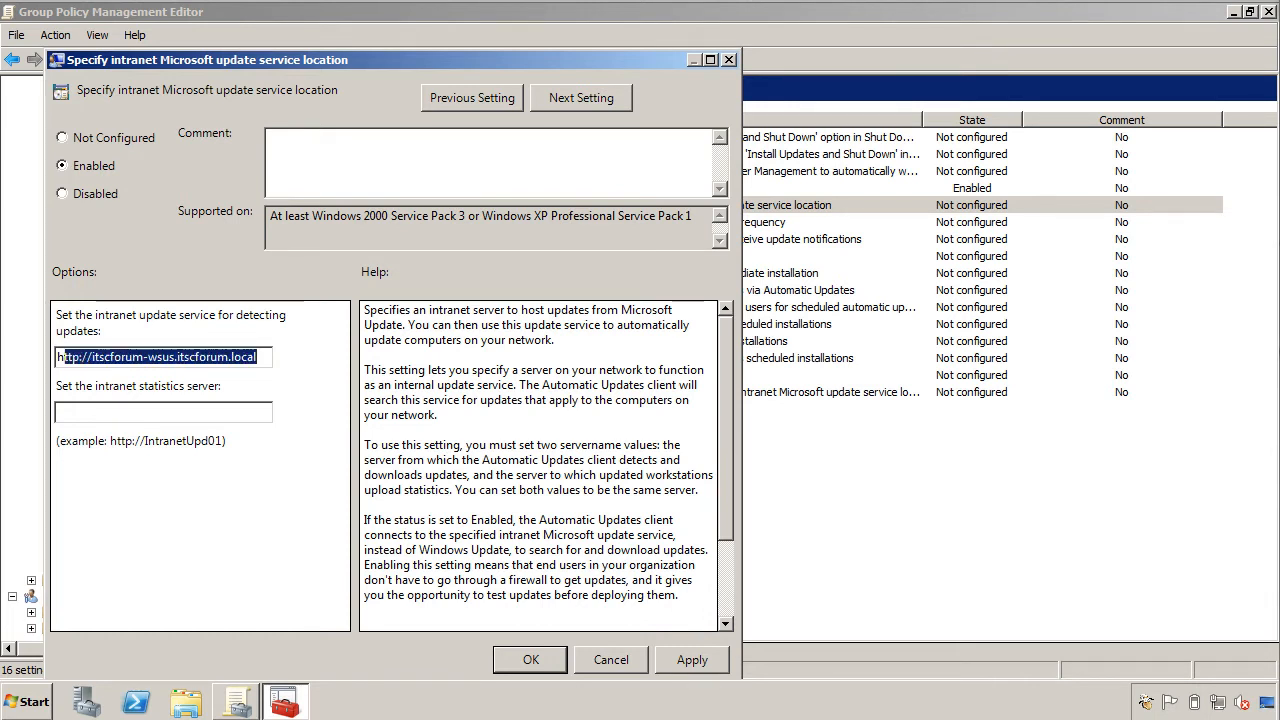
pyautogui.hotkey('shift', 'Left')
pyautogui.hotkey('ctrl', 'c')
pyautogui.click(90, 412)
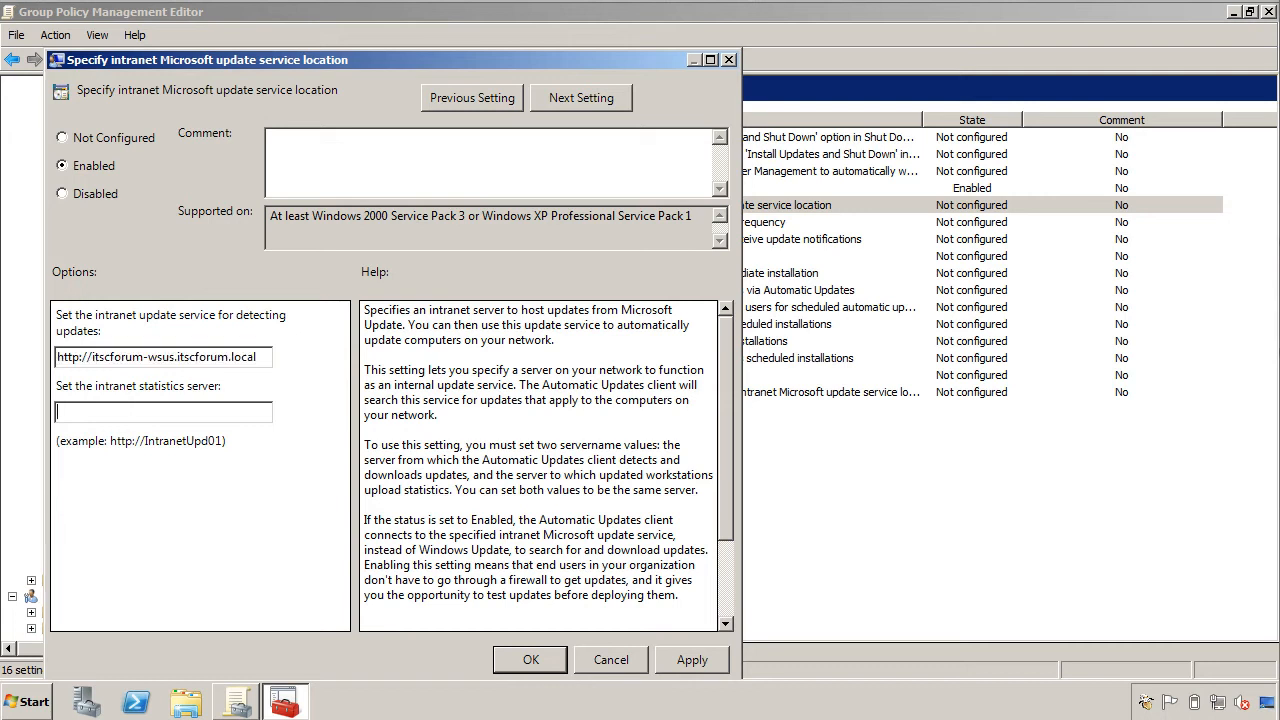
pyautogui.hotkey('ctrl', 'v')
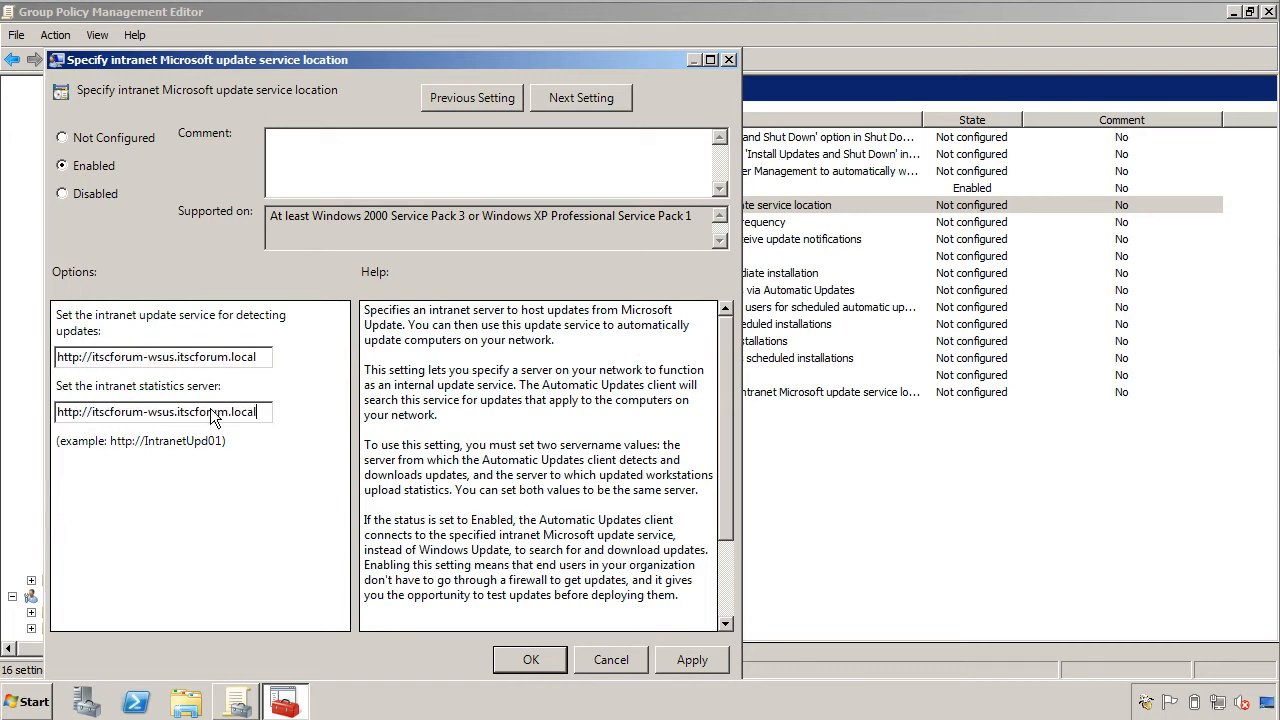
pyautogui.click(677, 661)
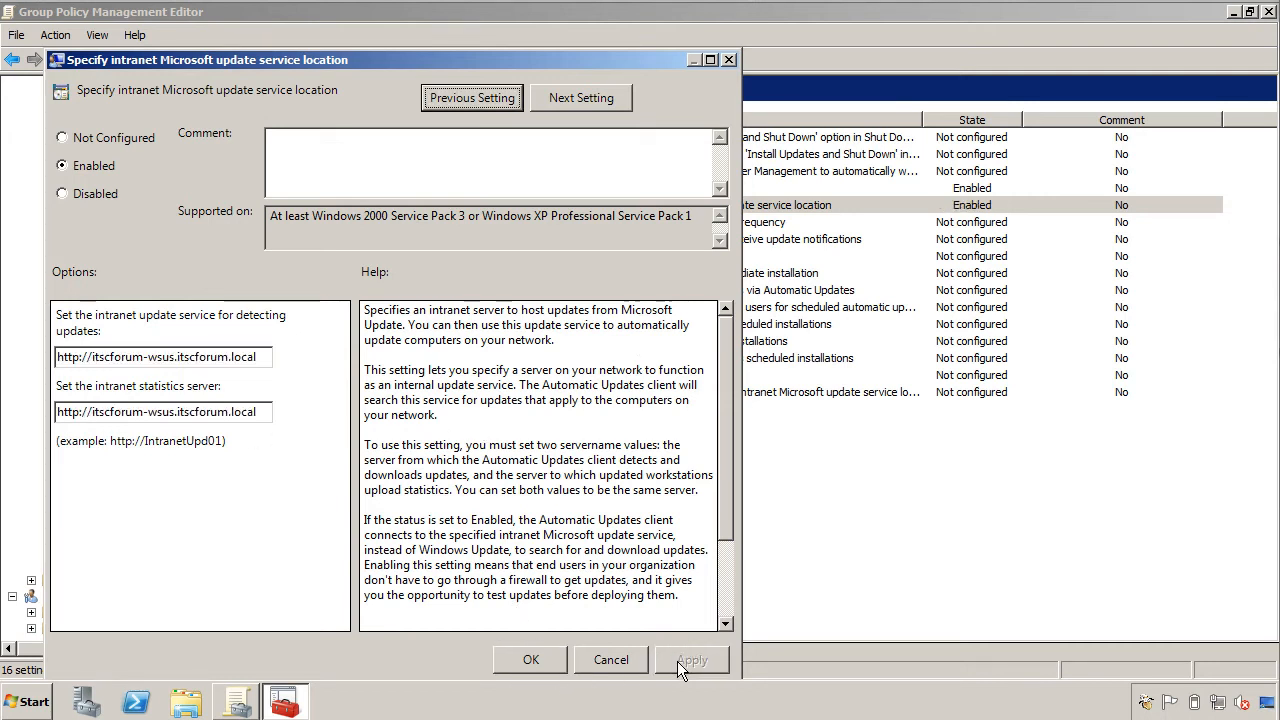
pyautogui.click(549, 662)
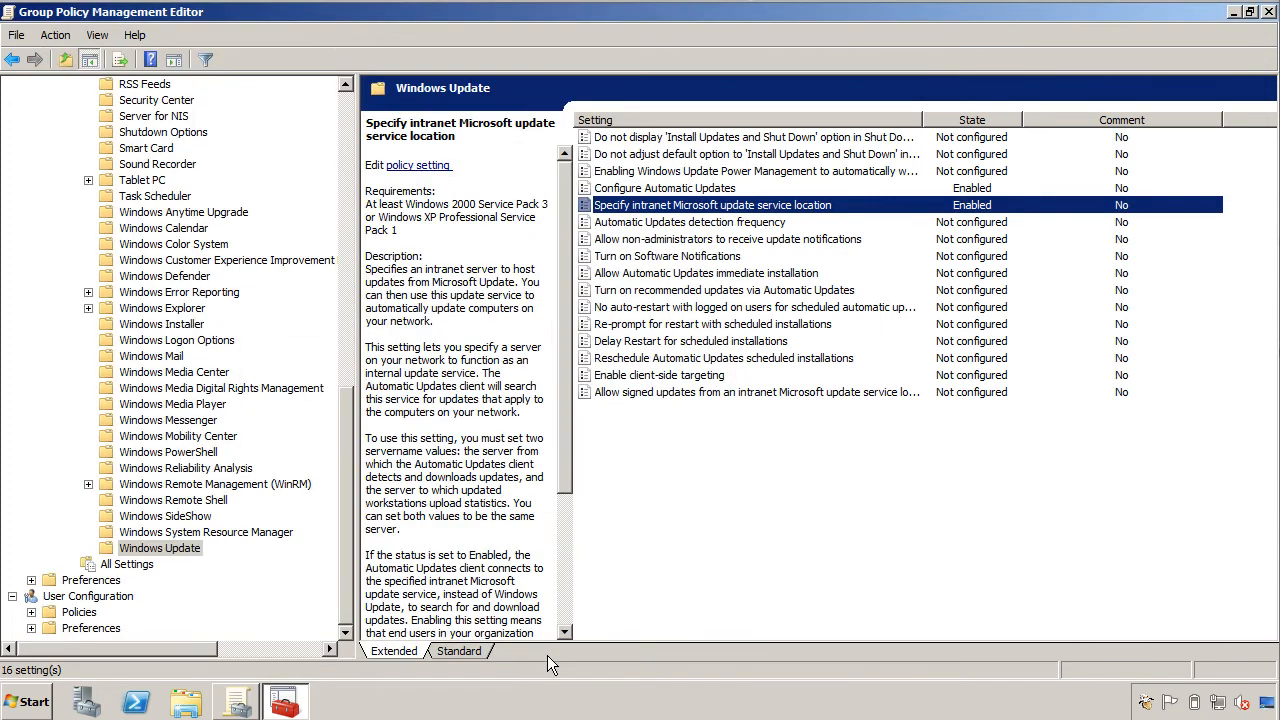
# Enable Automatic Updates detection frequency, changing the interval from 22 to 1 hour.
pyautogui.doubleClick(669, 222)
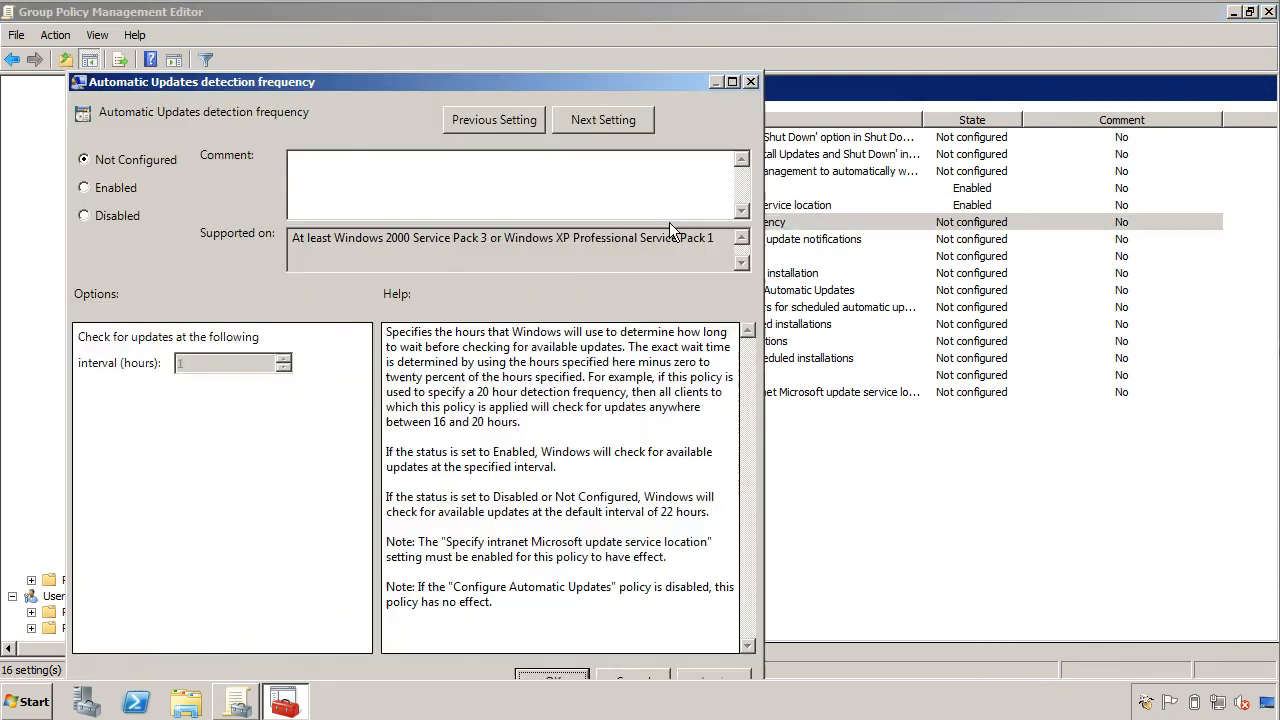
pyautogui.click(87, 186)
pyautogui.doubleClick(210, 362)
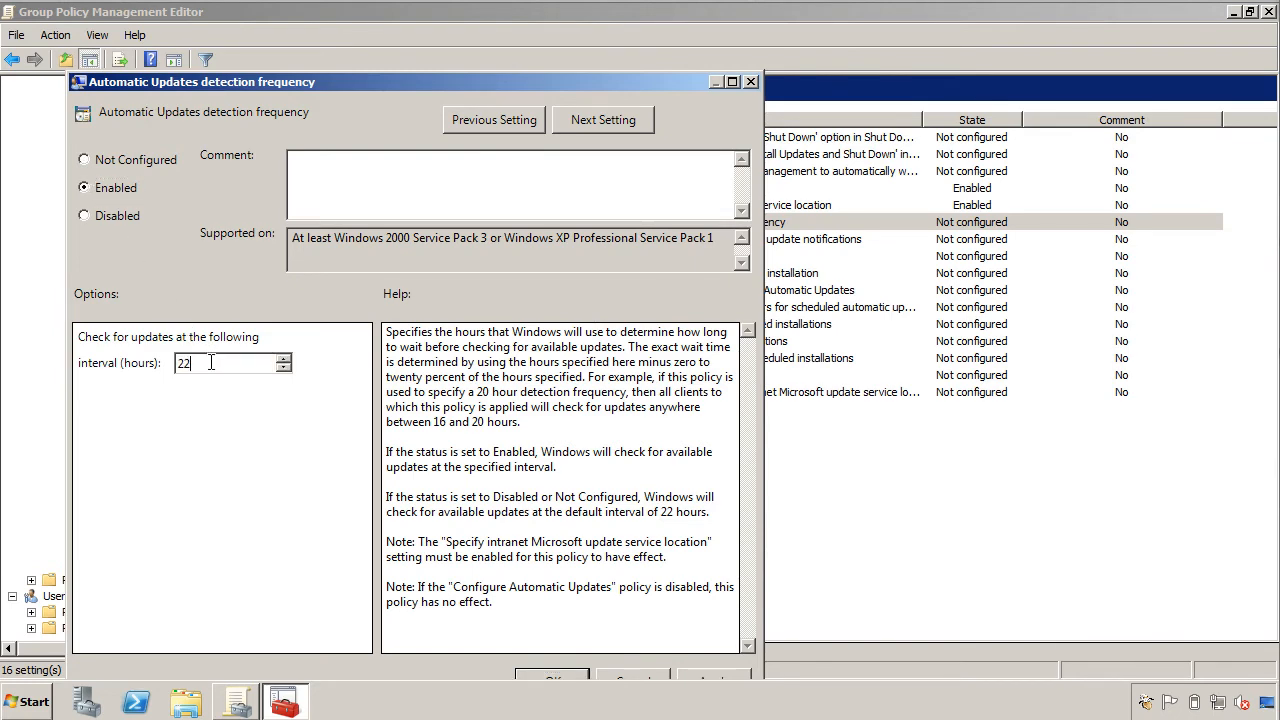
pyautogui.write('1')
pyautogui.click(575, 680)
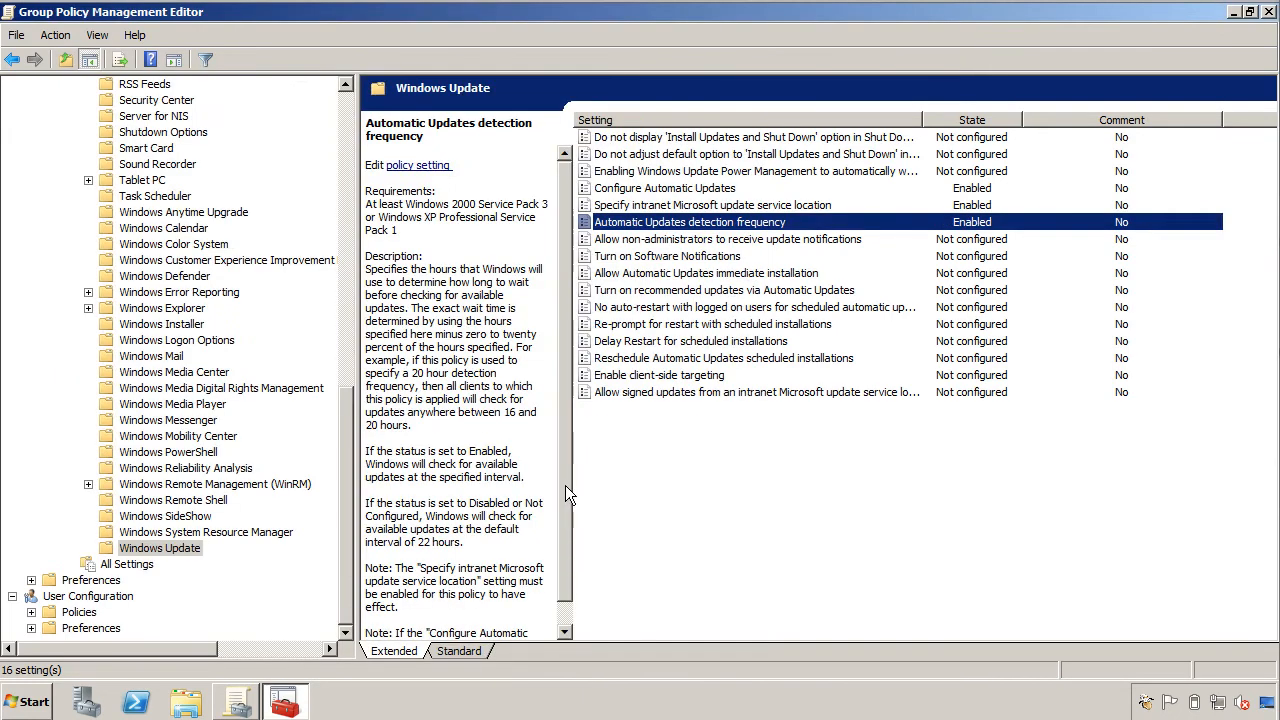
# Enable the policy letting non-administrators receive update notifications.
pyautogui.doubleClick(720, 241)
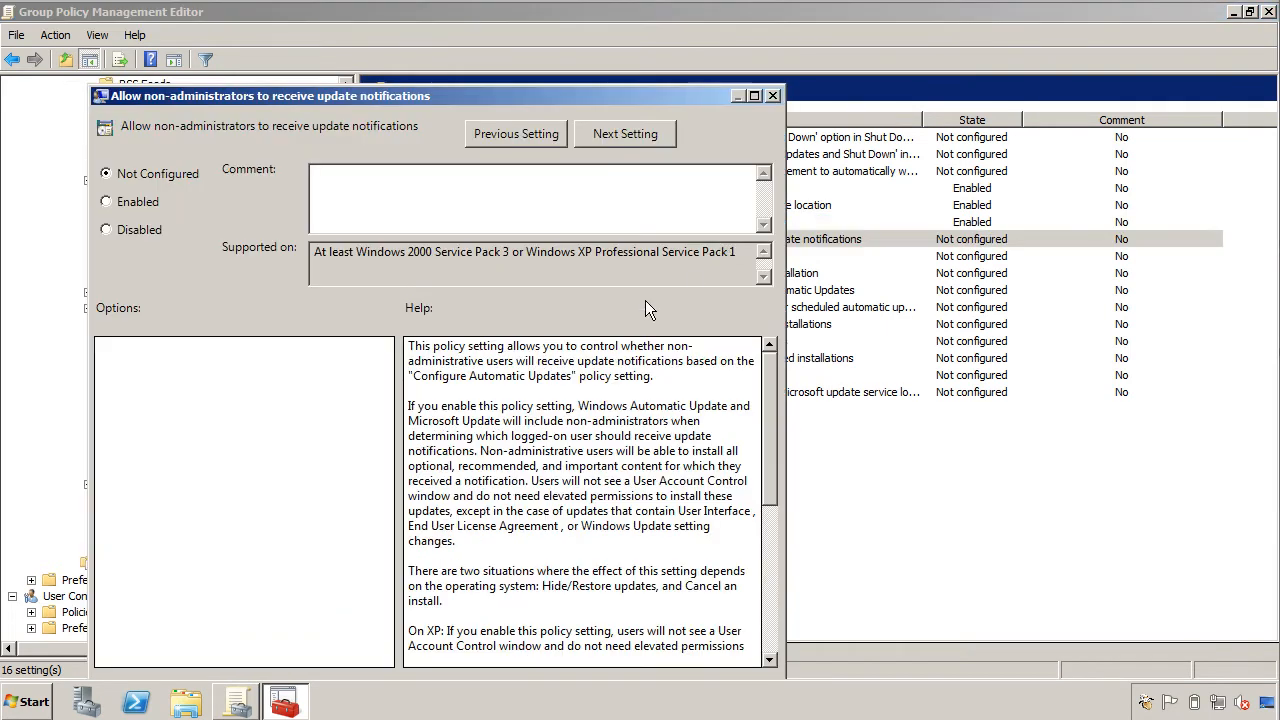
pyautogui.click(112, 203)
pyautogui.moveTo(548, 96); pyautogui.dragTo(640, 26)
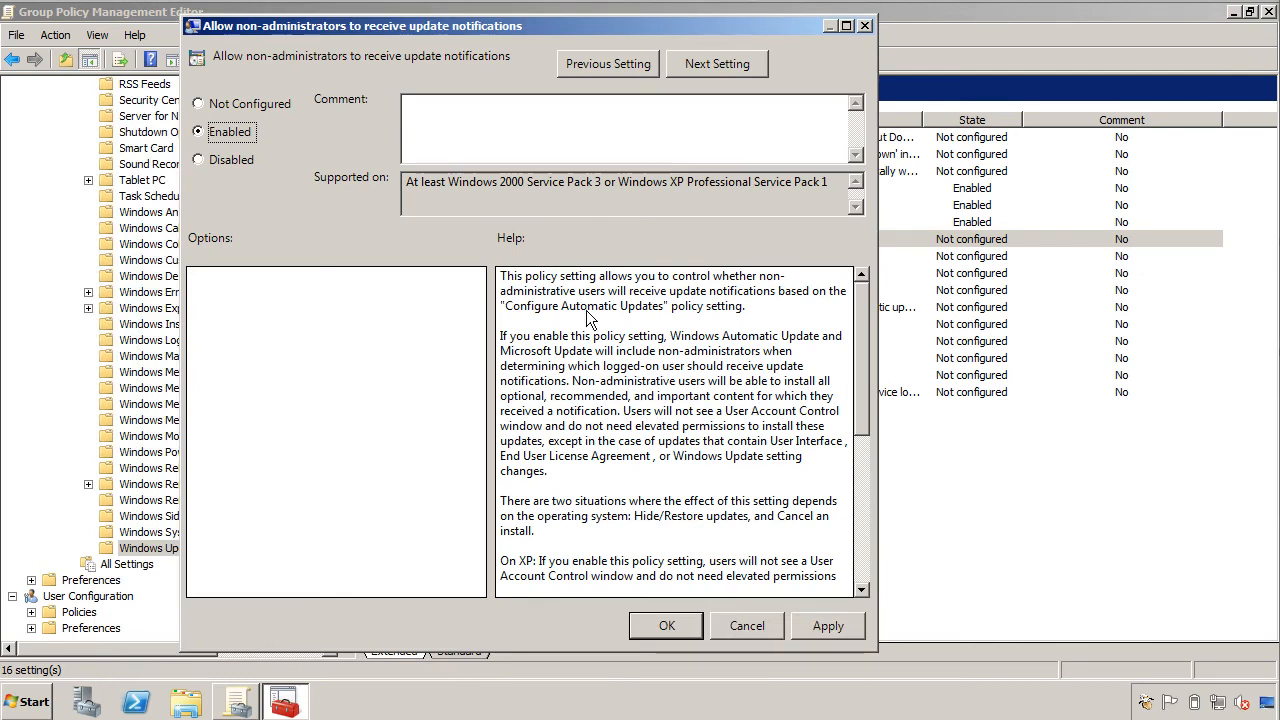
pyautogui.click(667, 627)
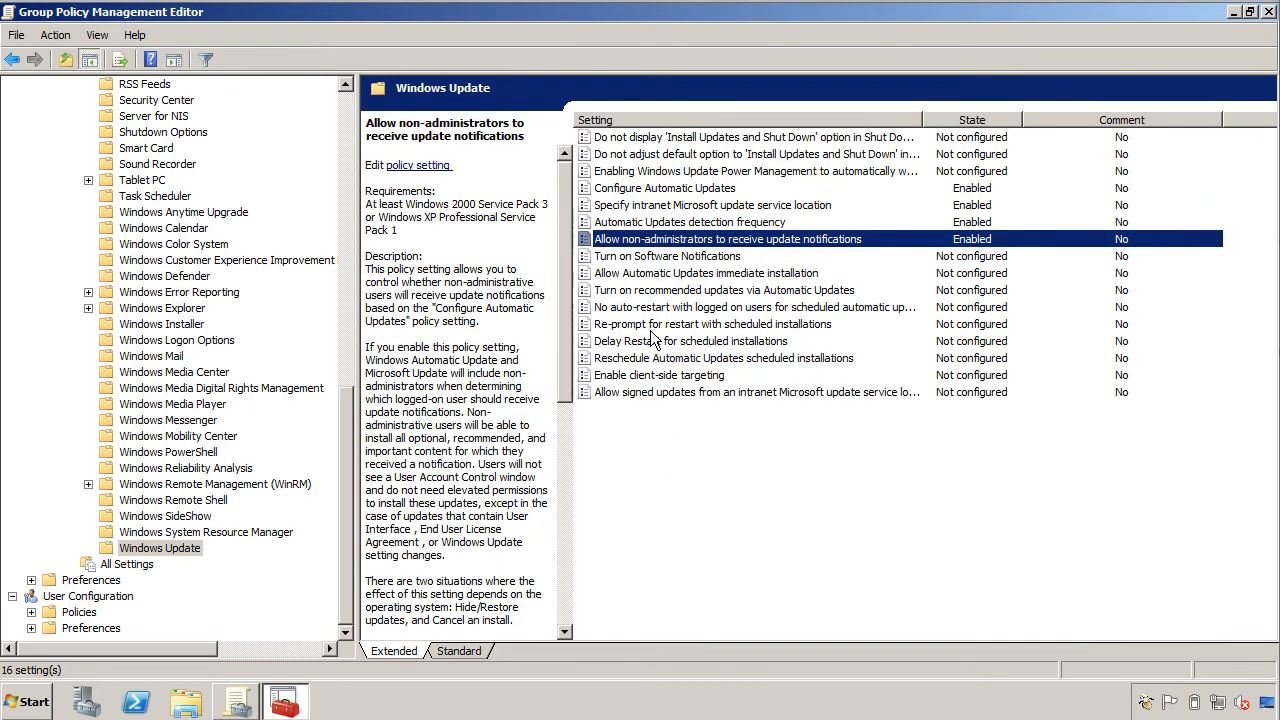
# Enable Allow Automatic Updates immediate installation.
pyautogui.doubleClick(655, 276)
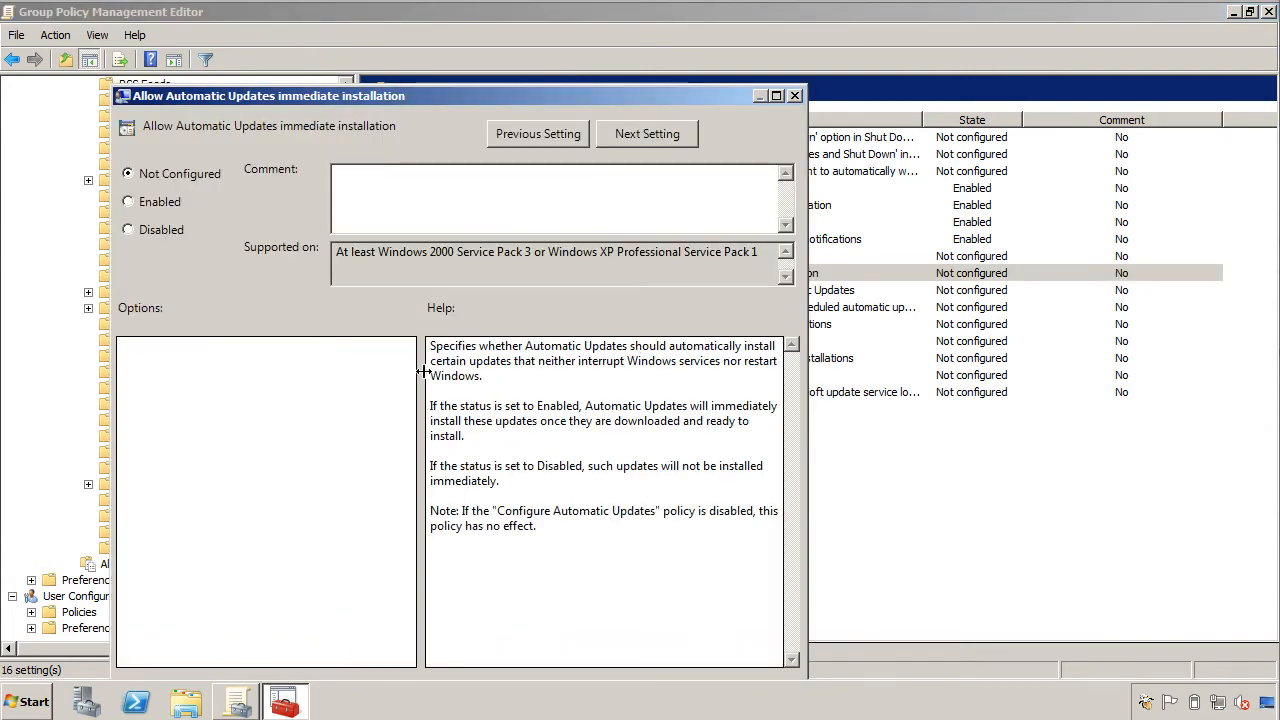
pyautogui.click(136, 204)
pyautogui.moveTo(544, 96); pyautogui.dragTo(548, 16)
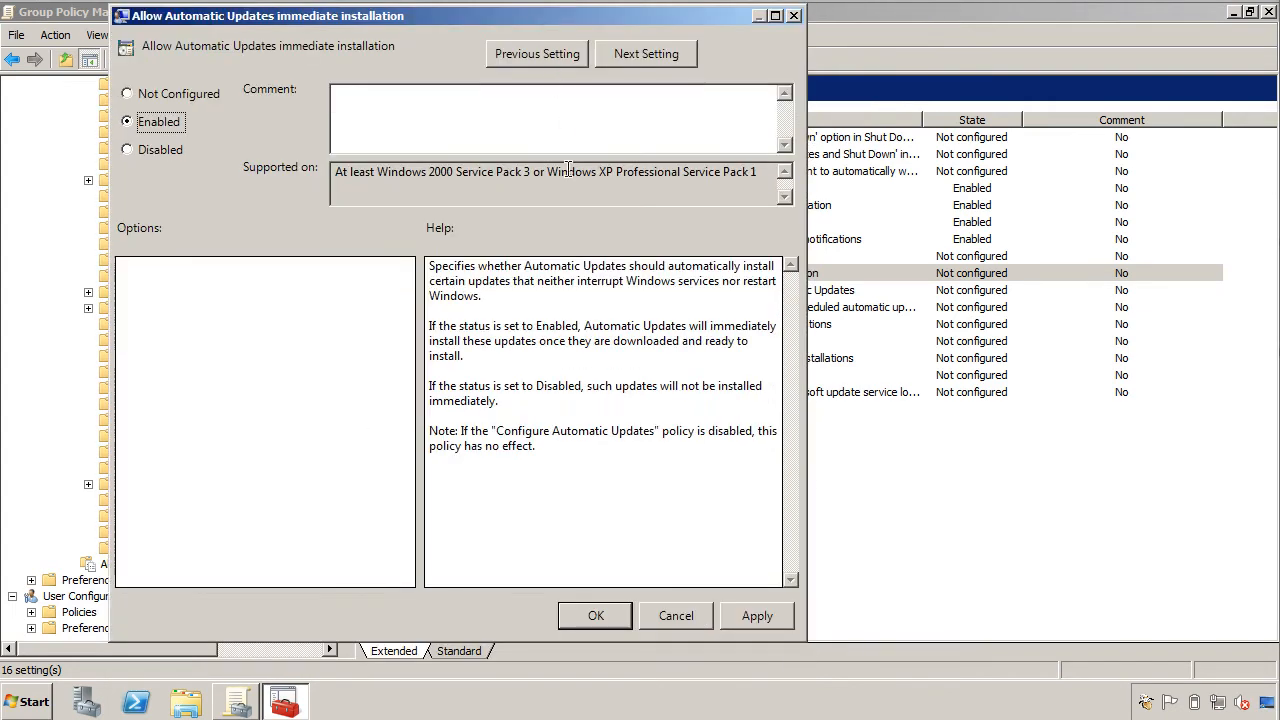
pyautogui.click(594, 615)
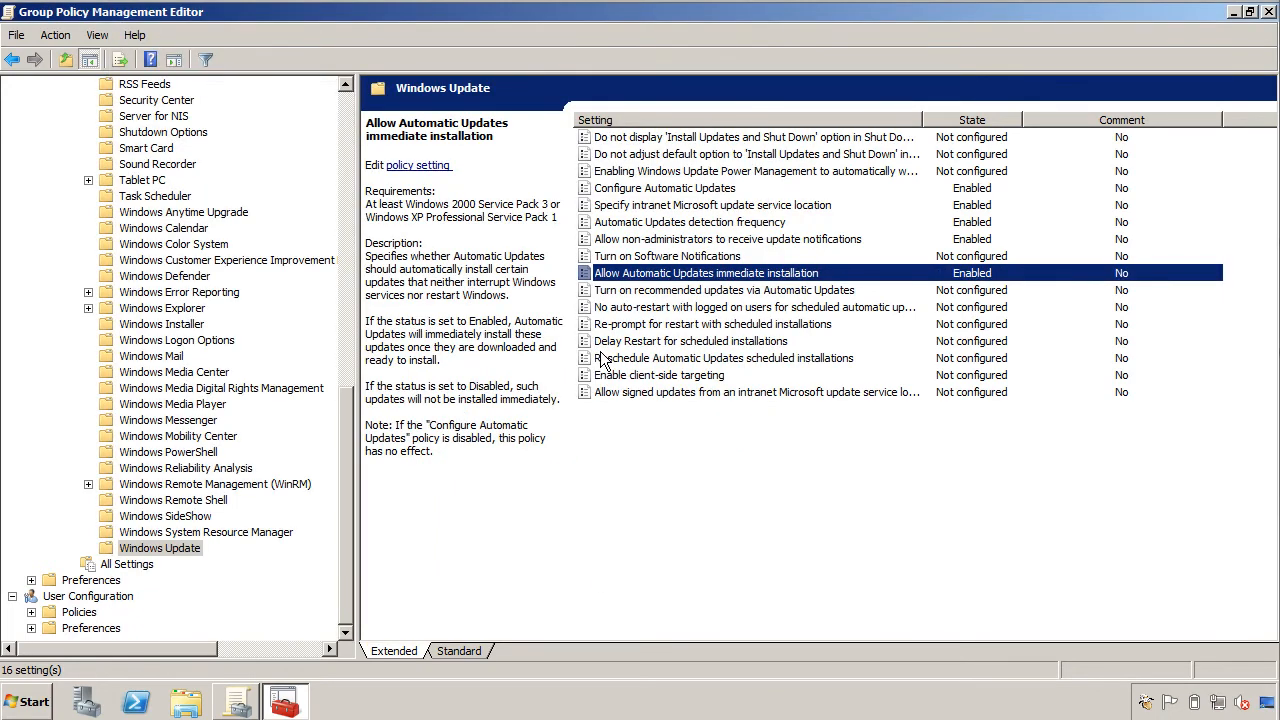
# Enable delivery of recommended updates via Automatic Updates.
pyautogui.doubleClick(616, 290)
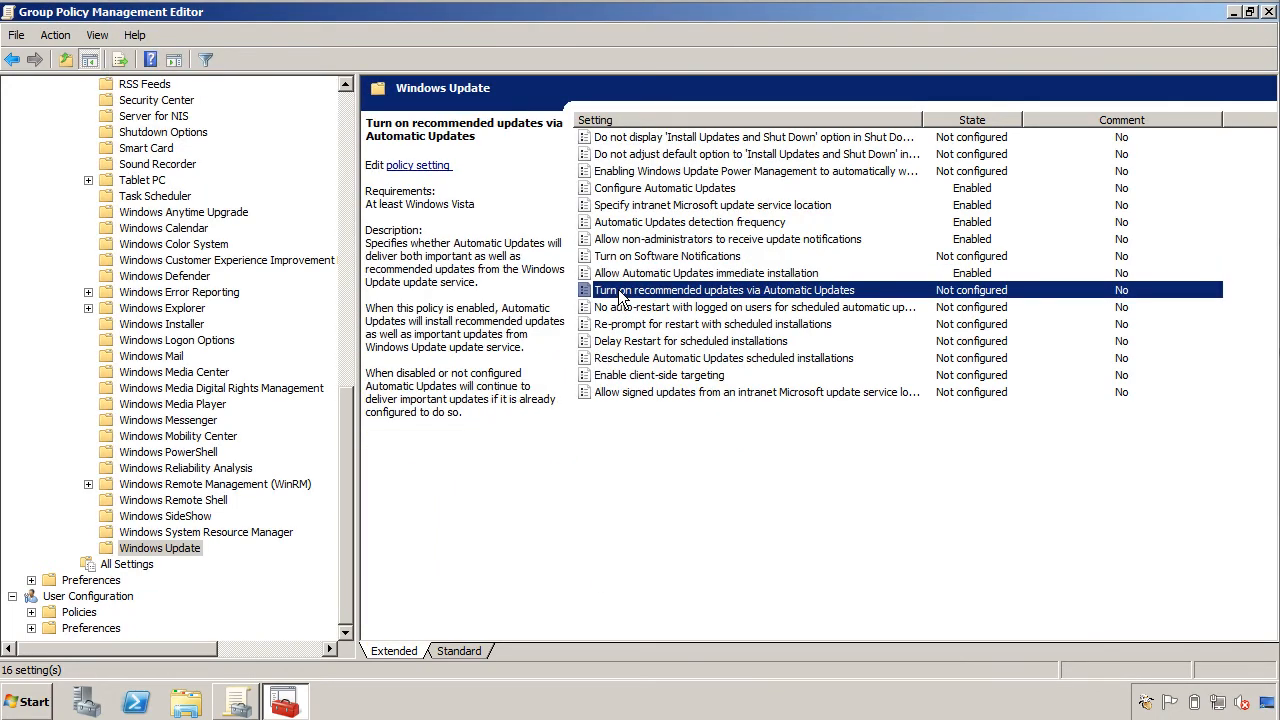
pyautogui.click(152, 201)
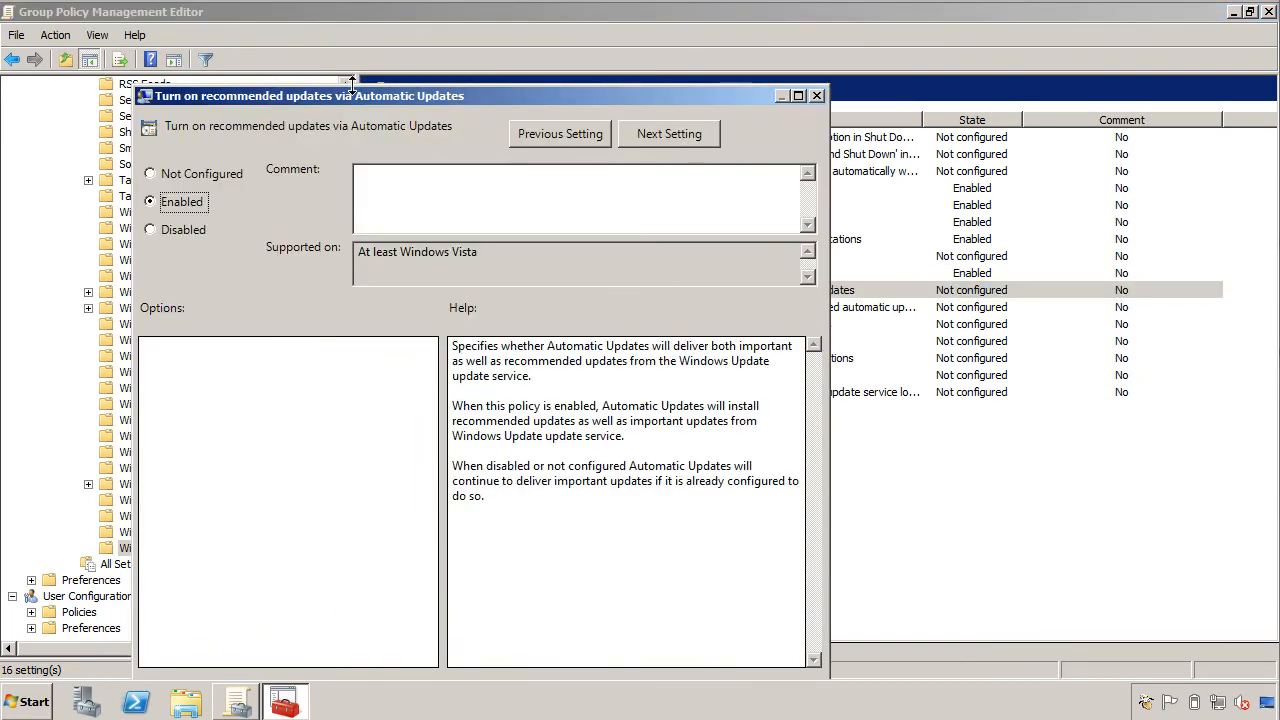
pyautogui.moveTo(357, 97); pyautogui.dragTo(432, 37)
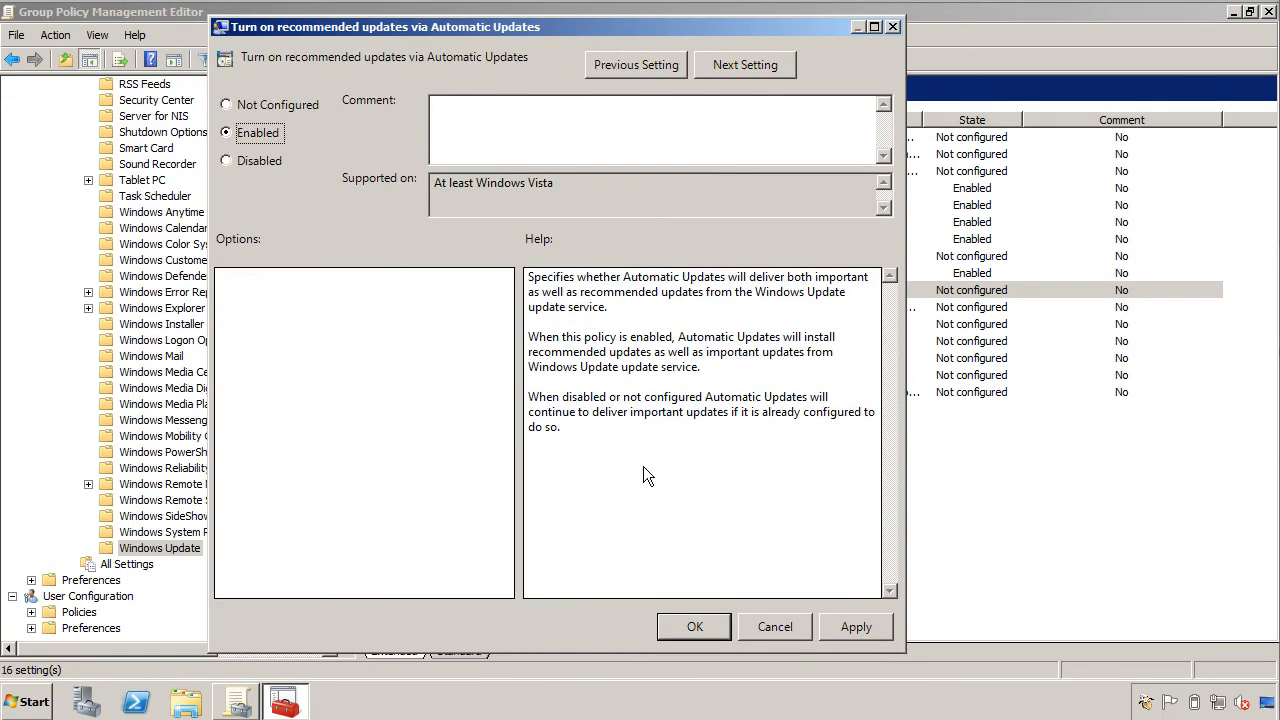
pyautogui.click(695, 627)
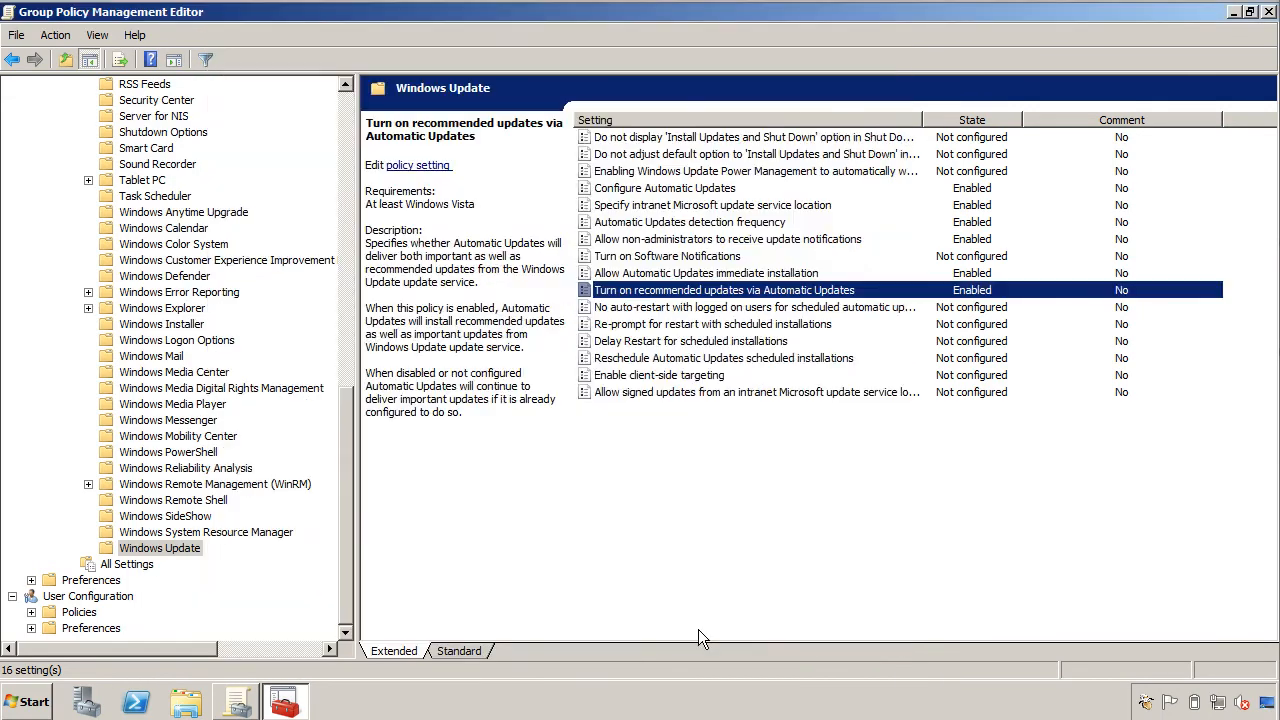
# Enable No auto-restart with logged on users, leaving Re-prompt for restart unchanged.
pyautogui.doubleClick(638, 308)
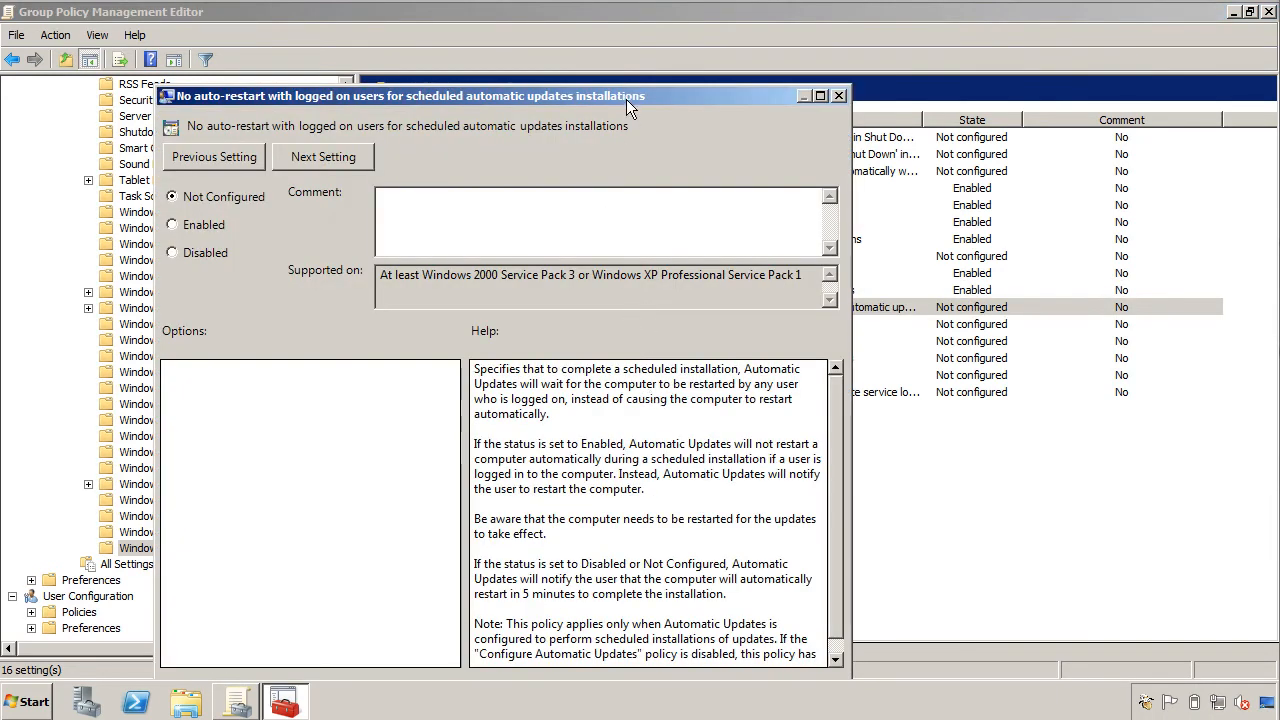
pyautogui.moveTo(626, 95); pyautogui.dragTo(624, 30)
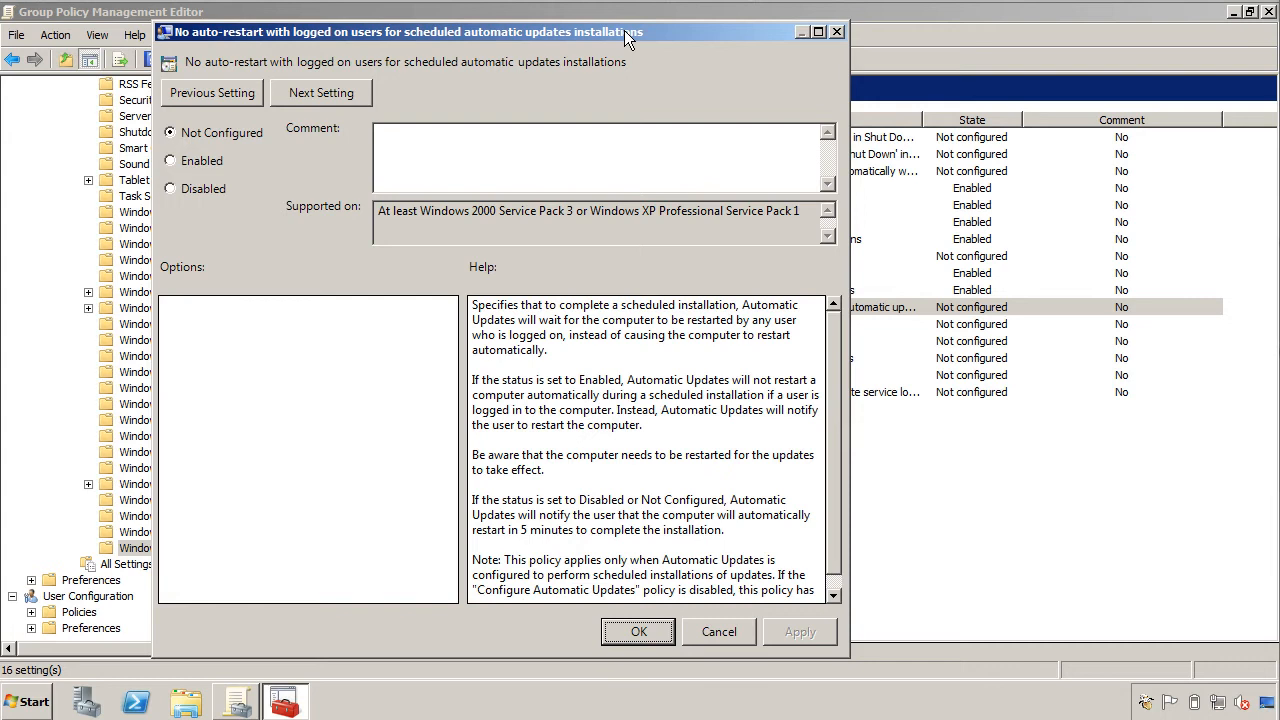
pyautogui.click(172, 162)
pyautogui.click(628, 631)
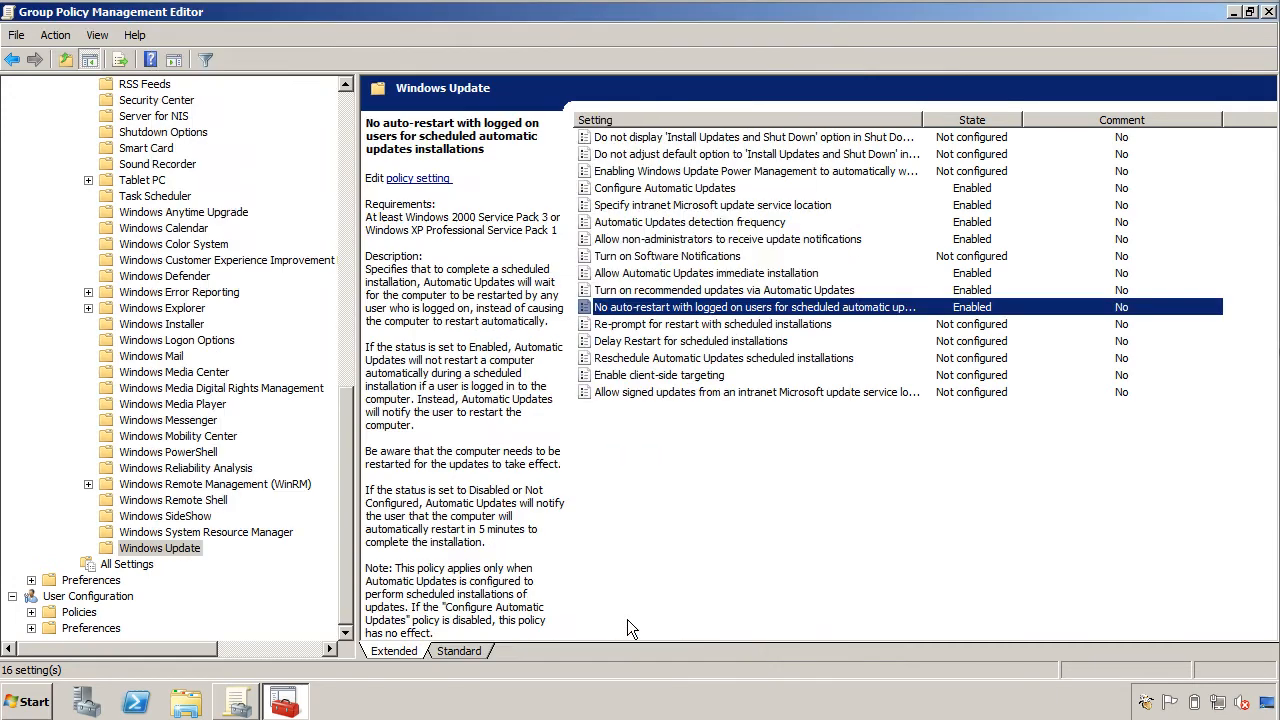
pyautogui.doubleClick(638, 326)
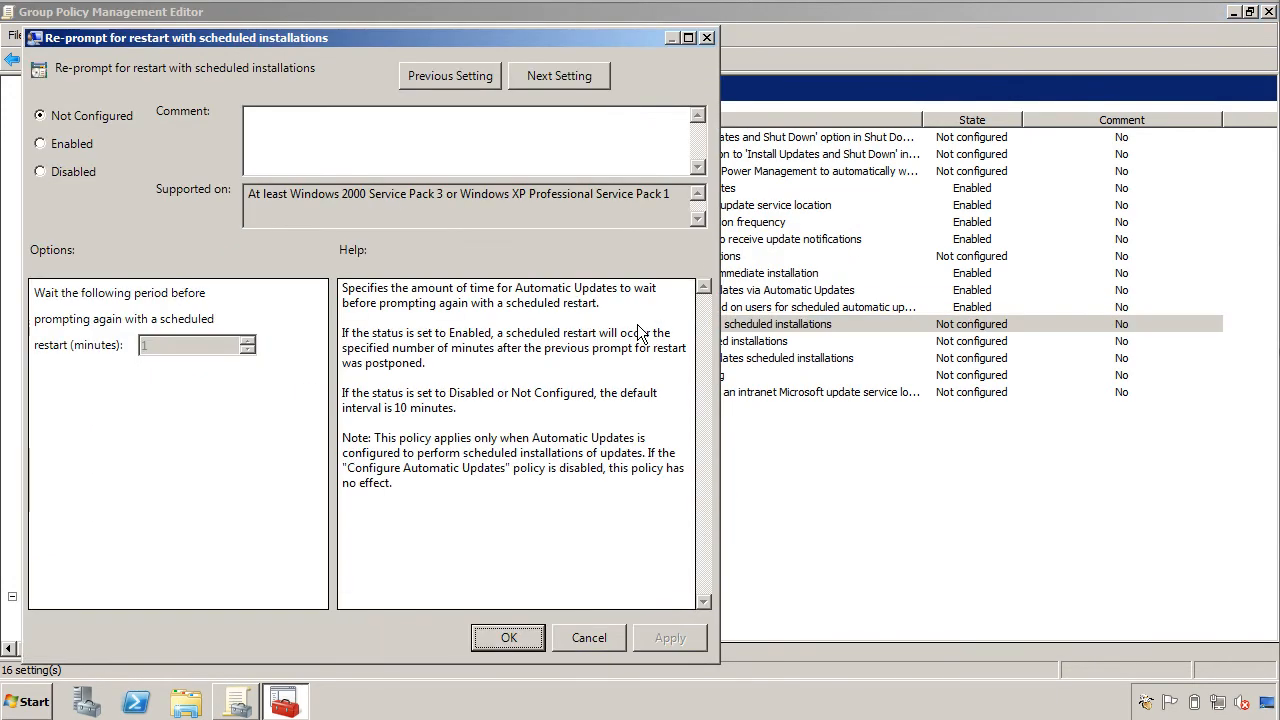
pyautogui.click(70, 144)
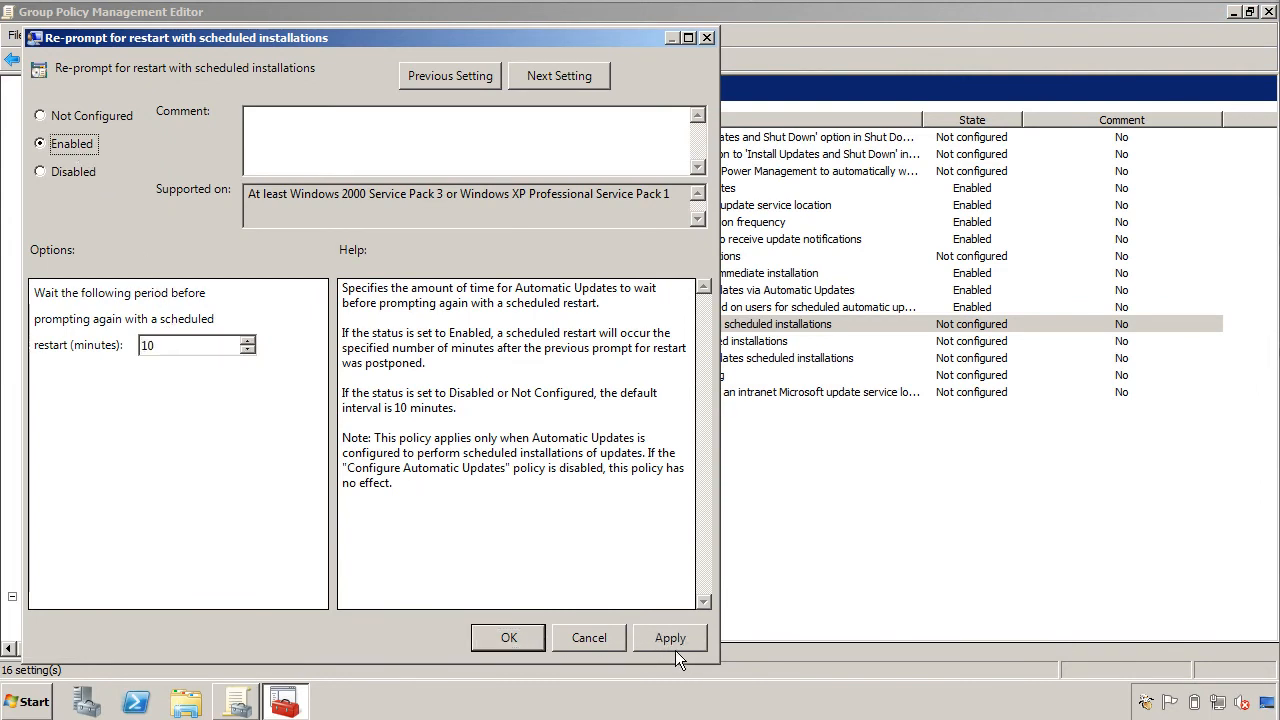
pyautogui.click(587, 640)
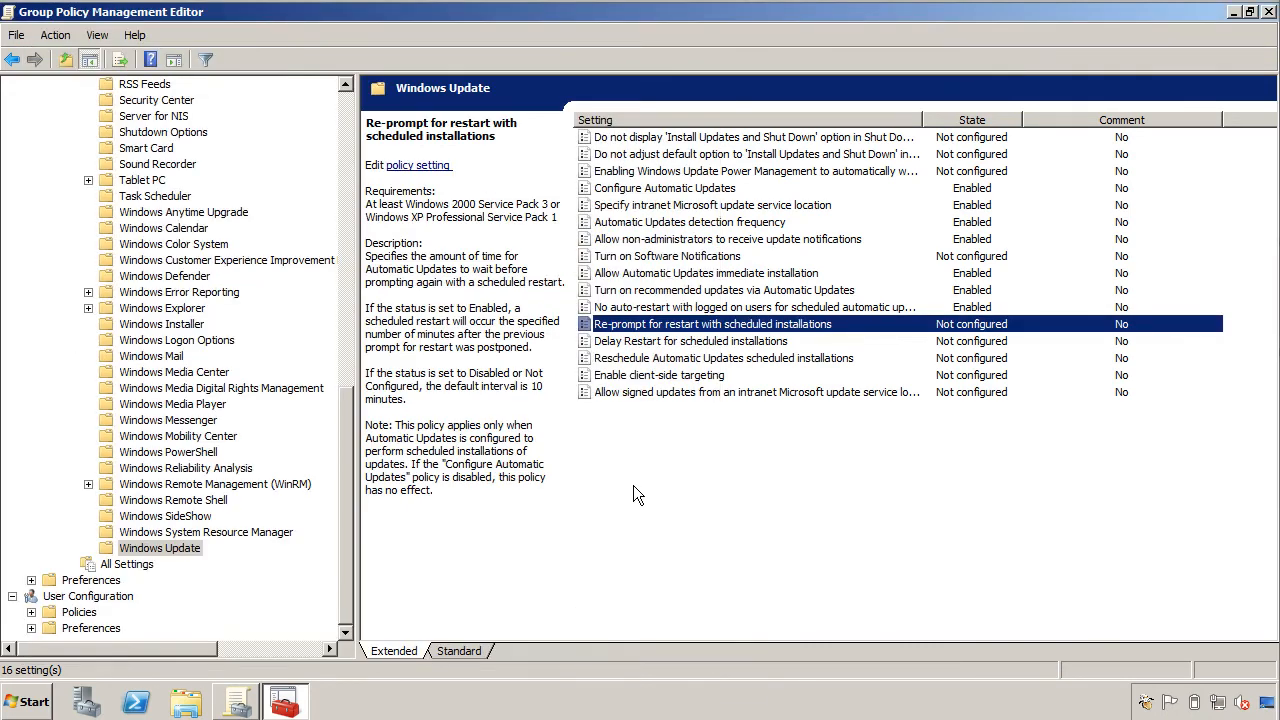
# Enable Reschedule Automatic Updates scheduled installations with a 10-minute startup wait.
pyautogui.doubleClick(641, 360)
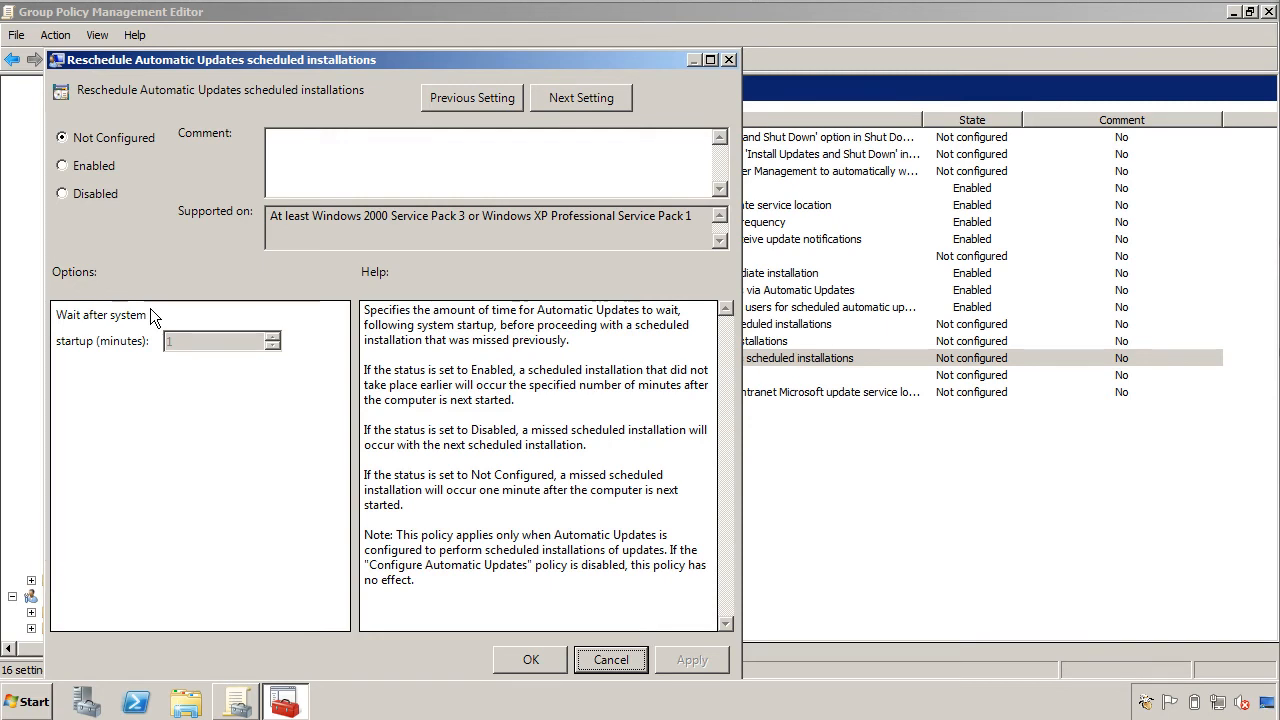
pyautogui.click(88, 168)
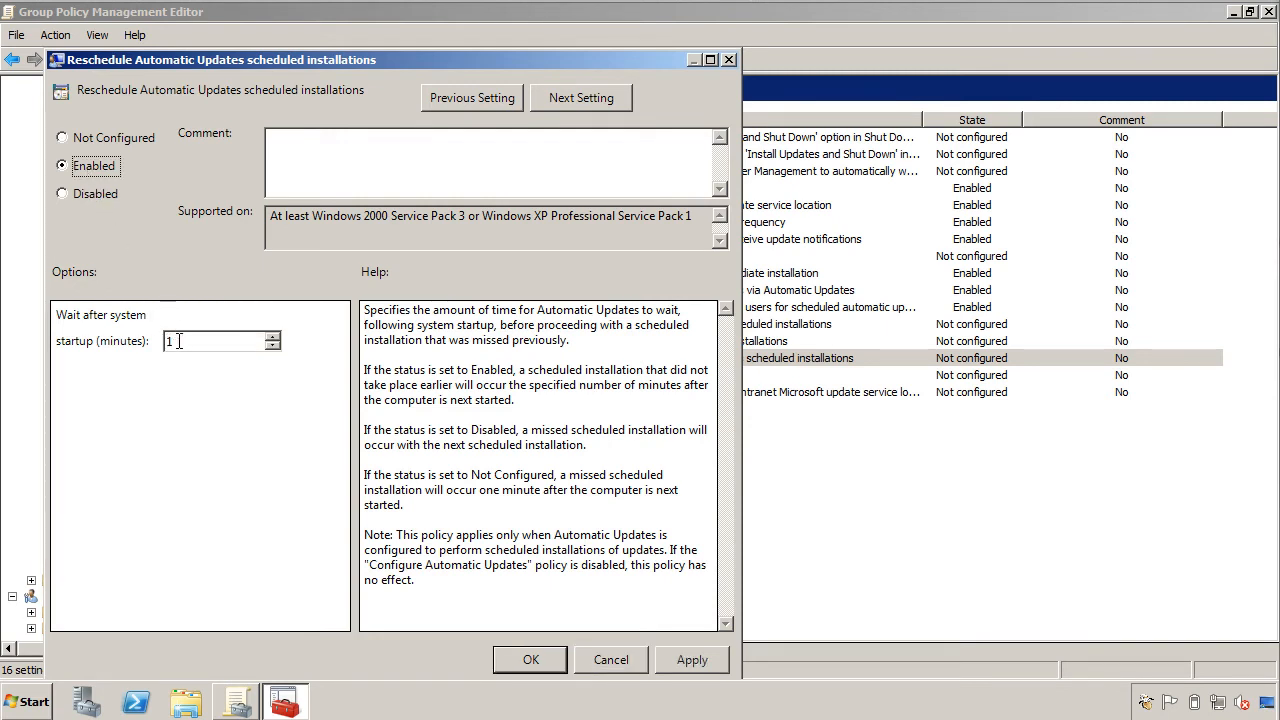
pyautogui.moveTo(178, 342); pyautogui.dragTo(148, 338)
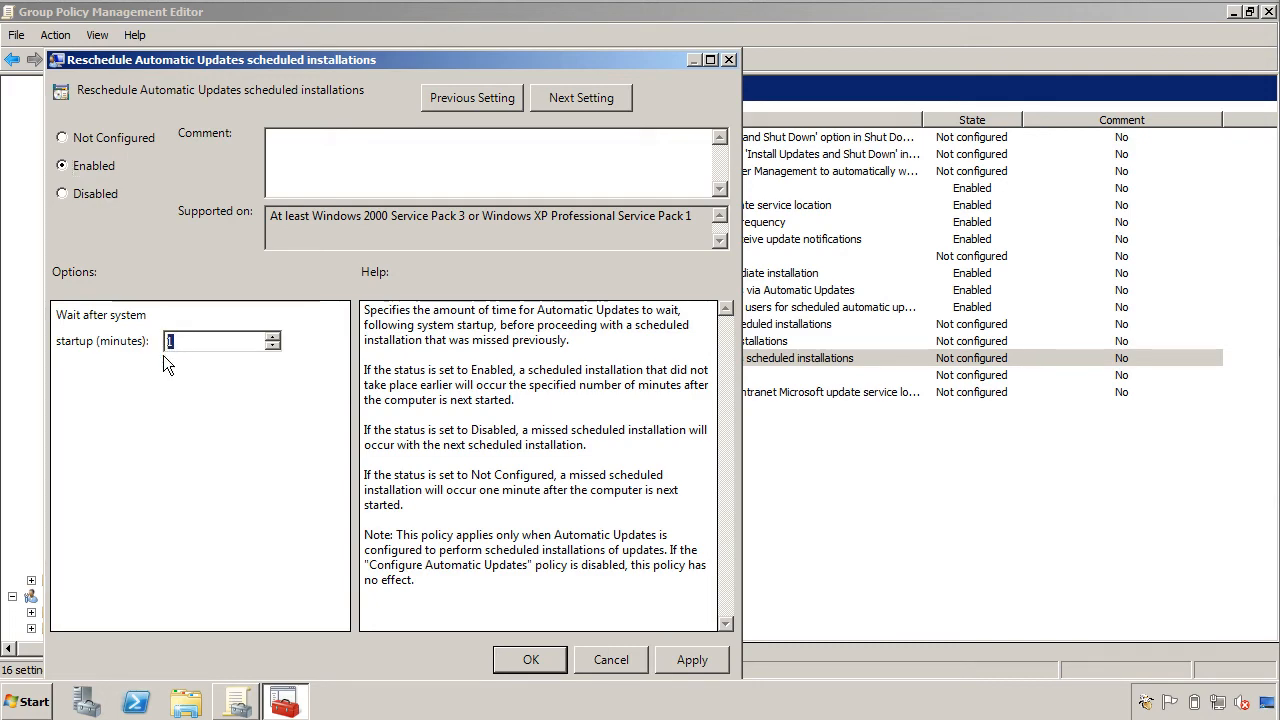
pyautogui.write('10')
pyautogui.click(506, 660)
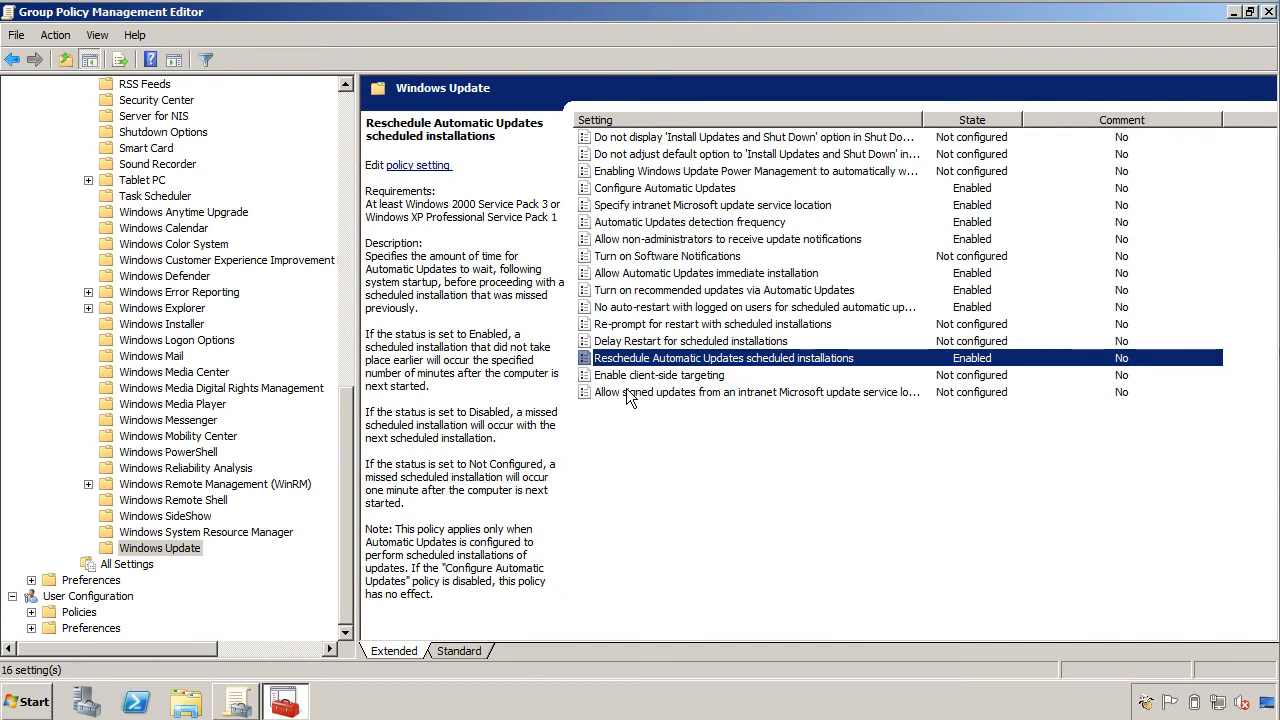
# Enable client-side targeting with target group name ITSC_WORKSTATIONS.
pyautogui.doubleClick(628, 377)
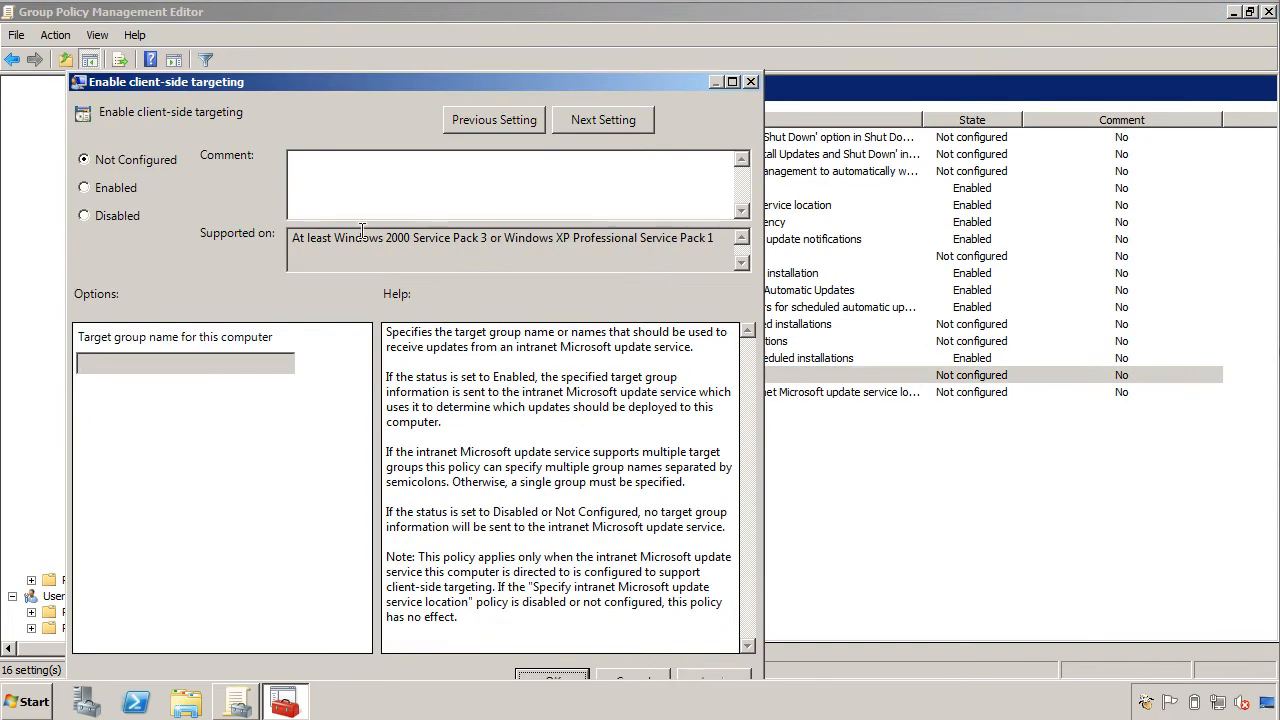
pyautogui.click(140, 186)
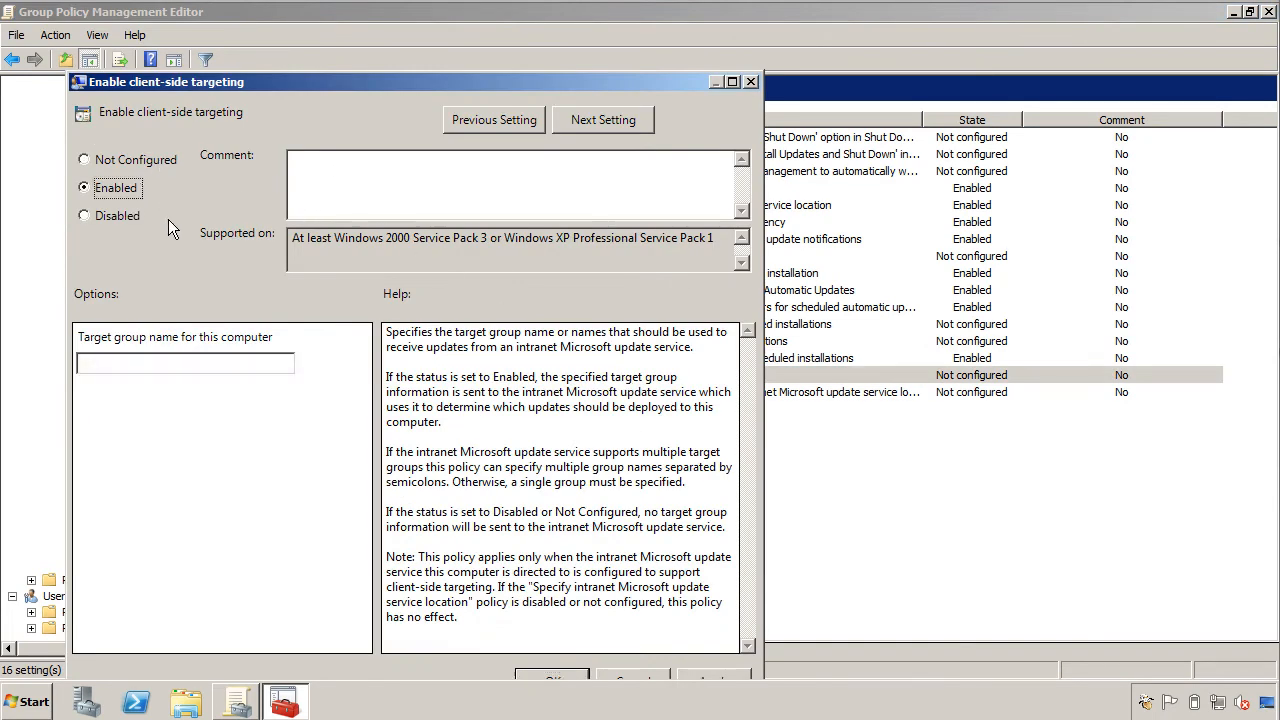
pyautogui.click(180, 362)
pyautogui.write('ITSC_WORKSTATIONS')
pyautogui.moveTo(240, 88); pyautogui.dragTo(246, 31)
pyautogui.click(718, 626)
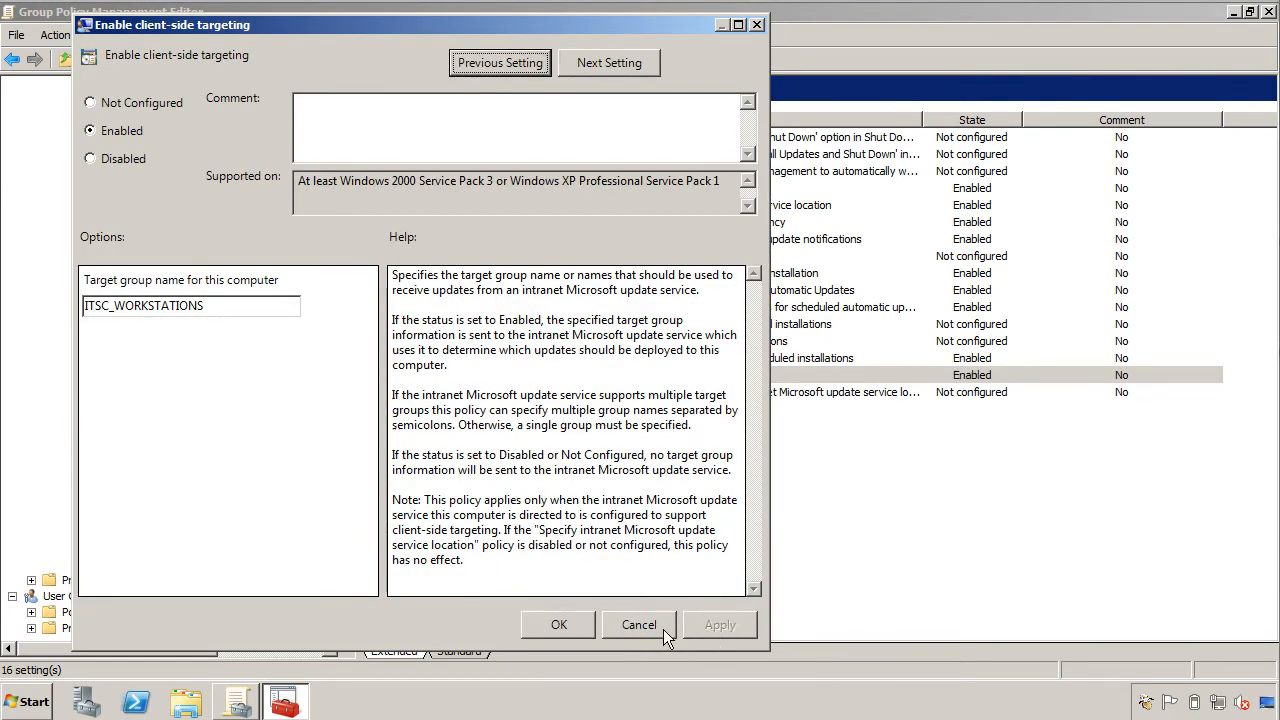
pyautogui.click(663, 628)
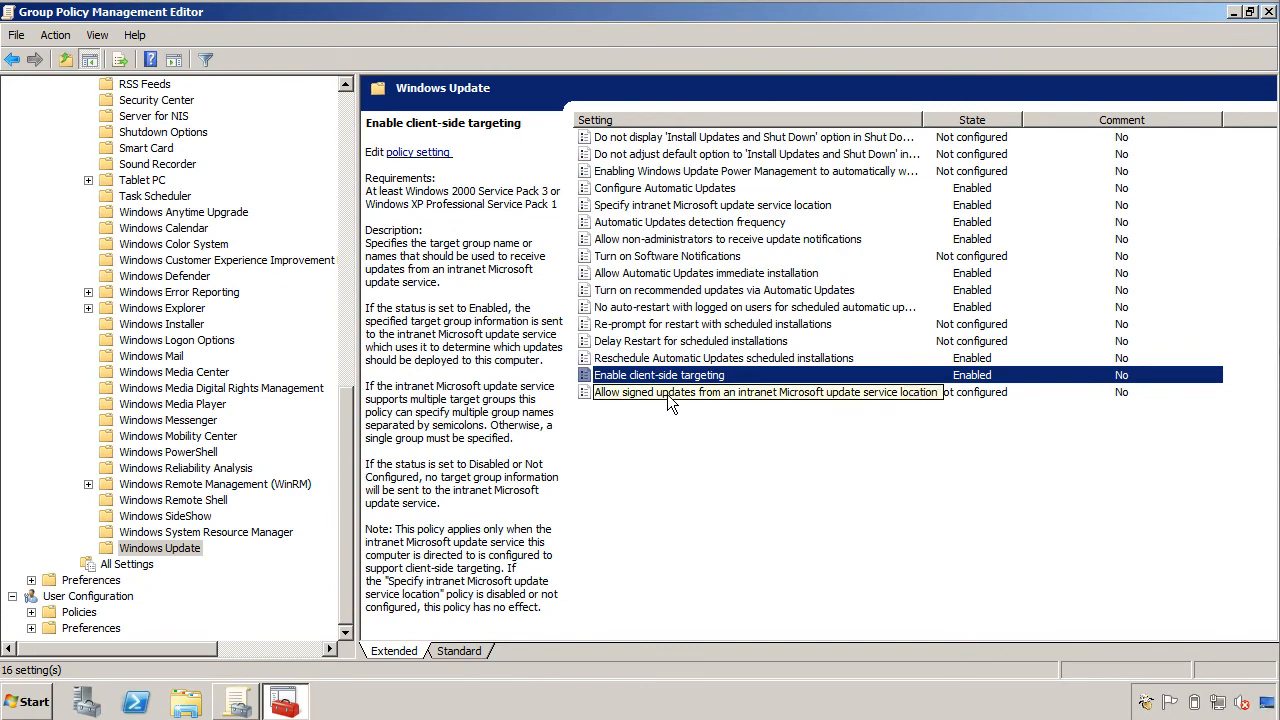
# Leave Allow signed updates unchanged and close the Group Policy Management Editor.
pyautogui.doubleClick(670, 394)
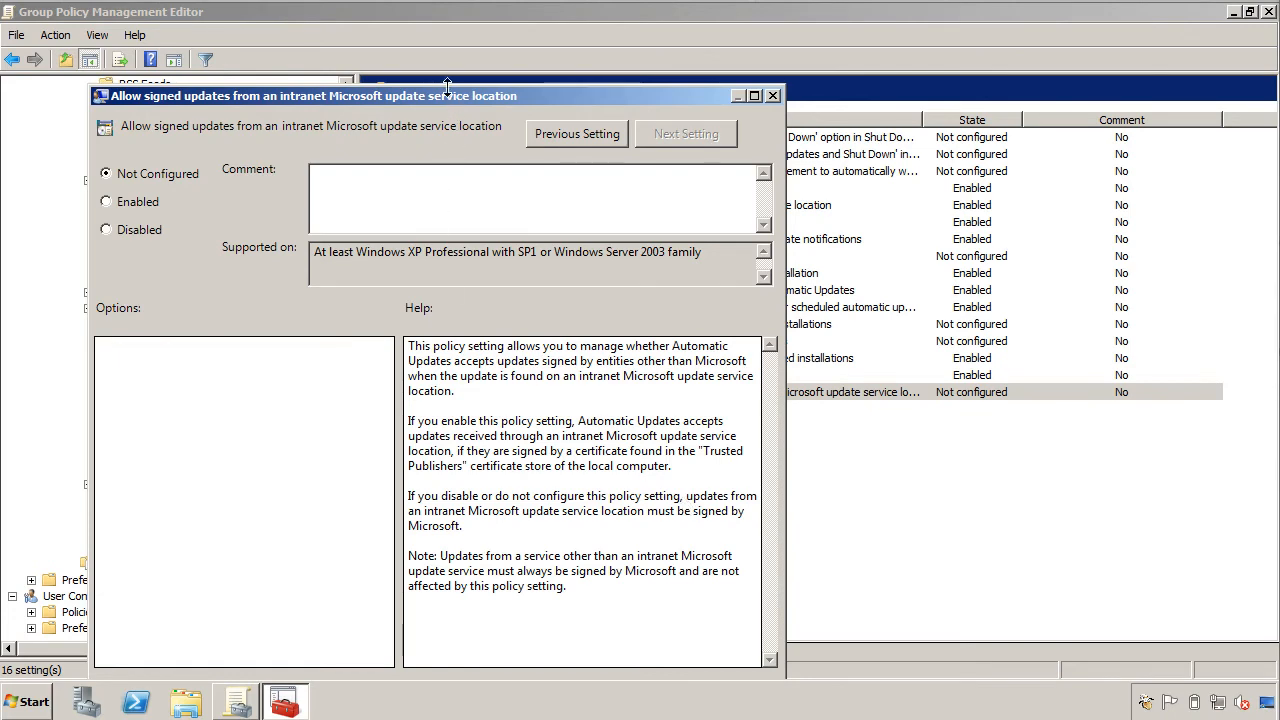
pyautogui.moveTo(458, 60); pyautogui.dragTo(462, 33)
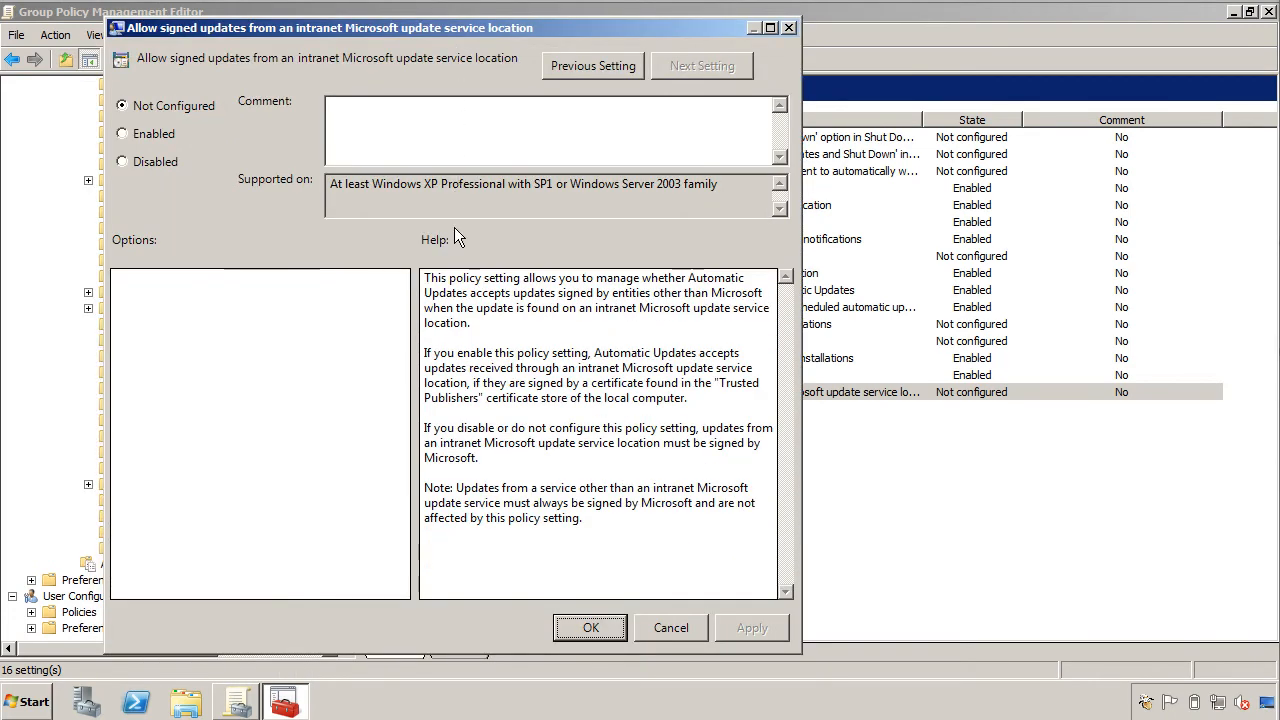
pyautogui.click(668, 627)
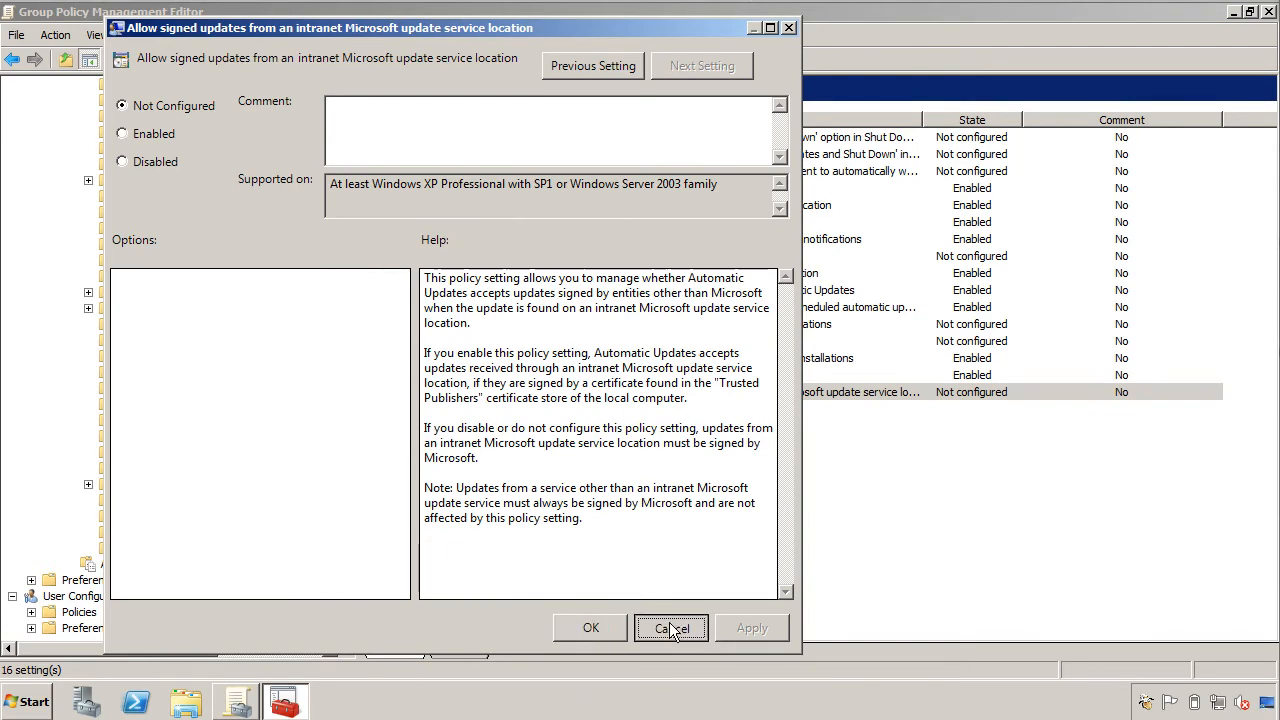
pyautogui.click(1268, 12)
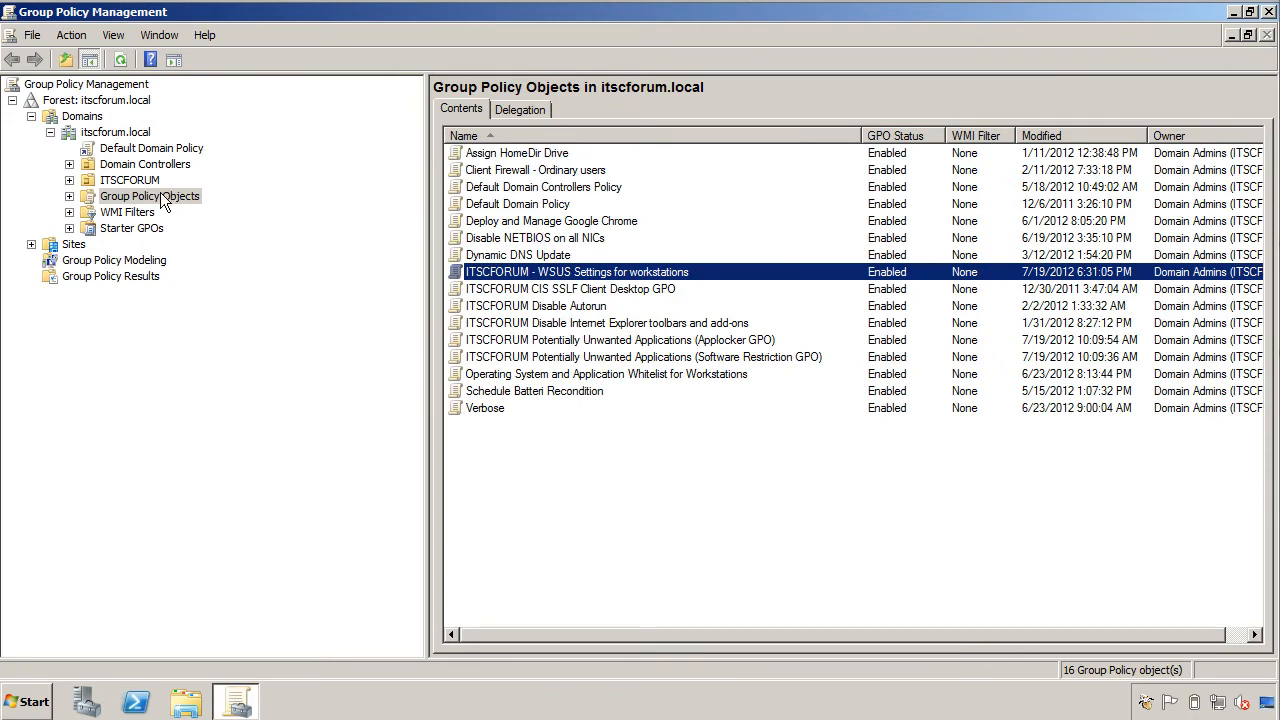
# Link the WSUS Settings GPO to ITSCFORUM's Secure Workstations OU, check the link, and close the console.
pyautogui.doubleClick(140, 181)
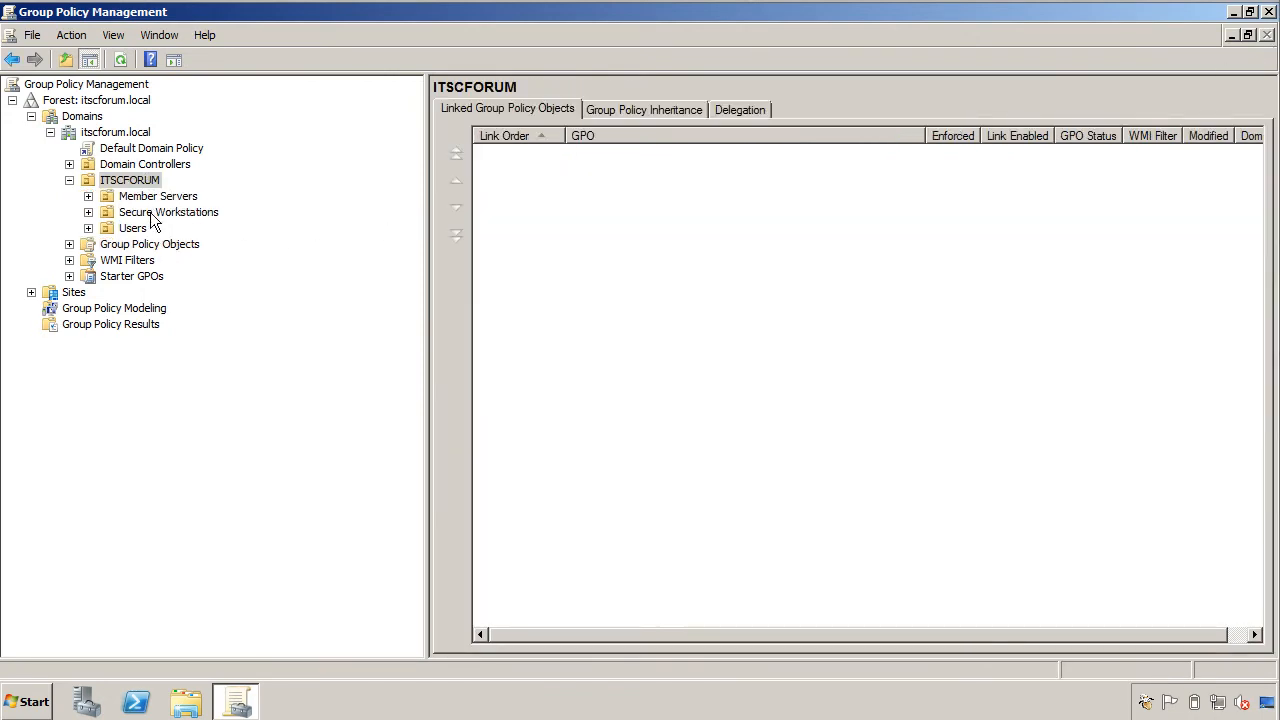
pyautogui.rightClick(152, 214)
pyautogui.click(220, 240)
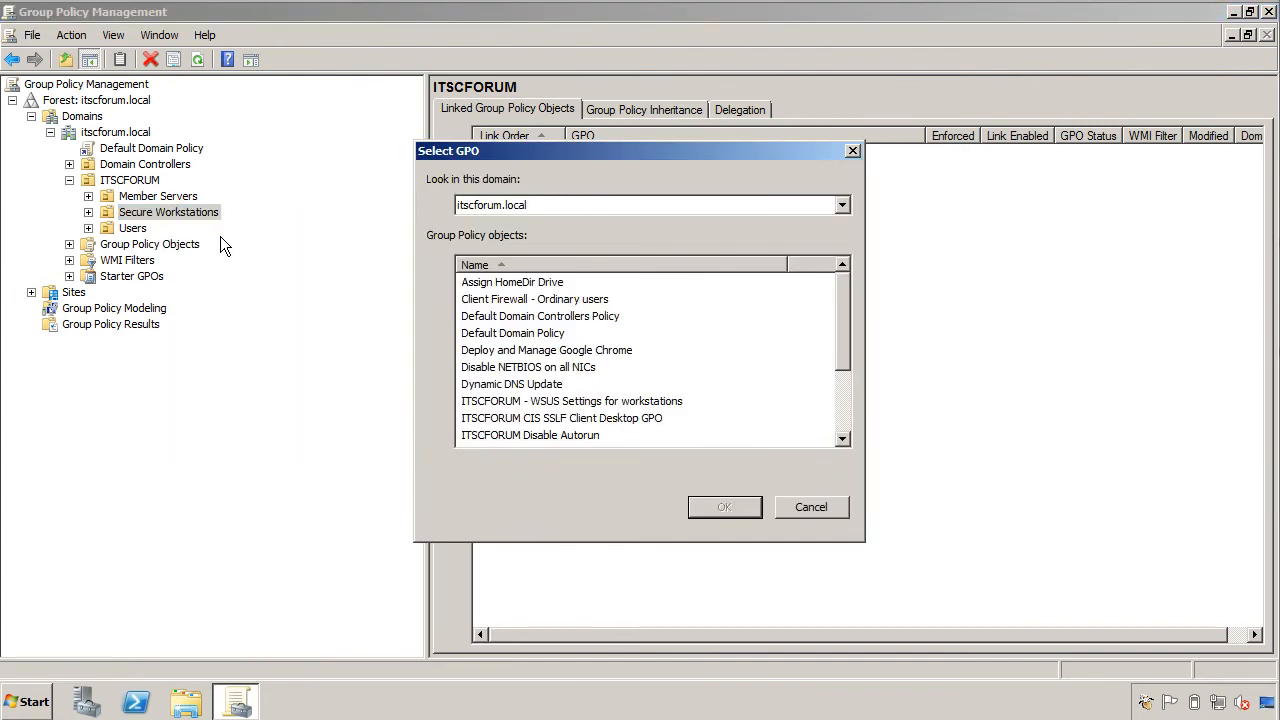
pyautogui.click(530, 401)
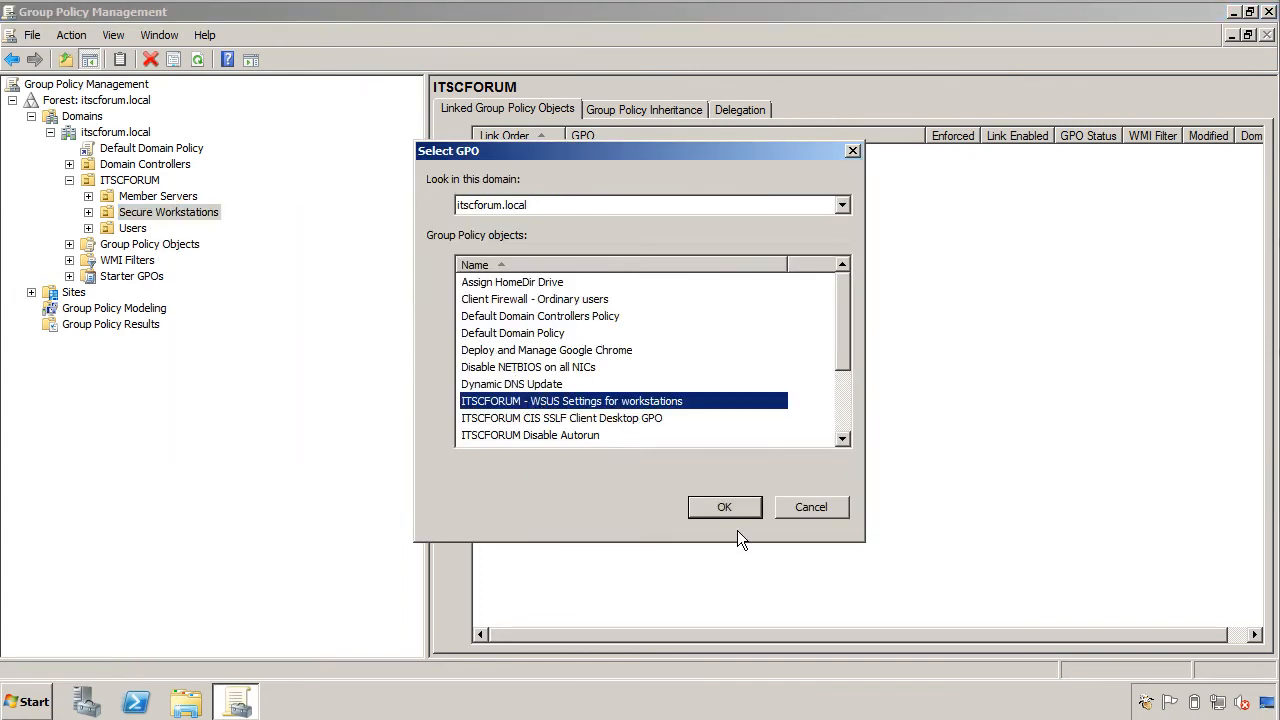
pyautogui.click(734, 507)
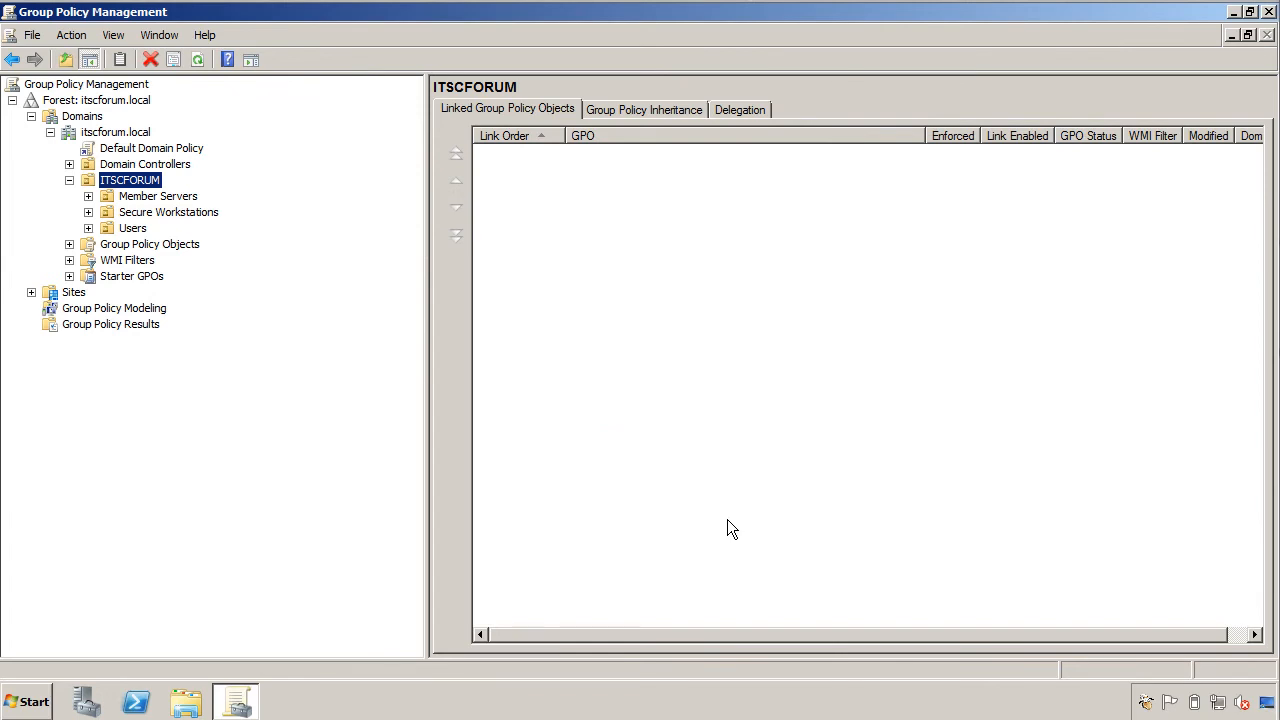
pyautogui.click(132, 212)
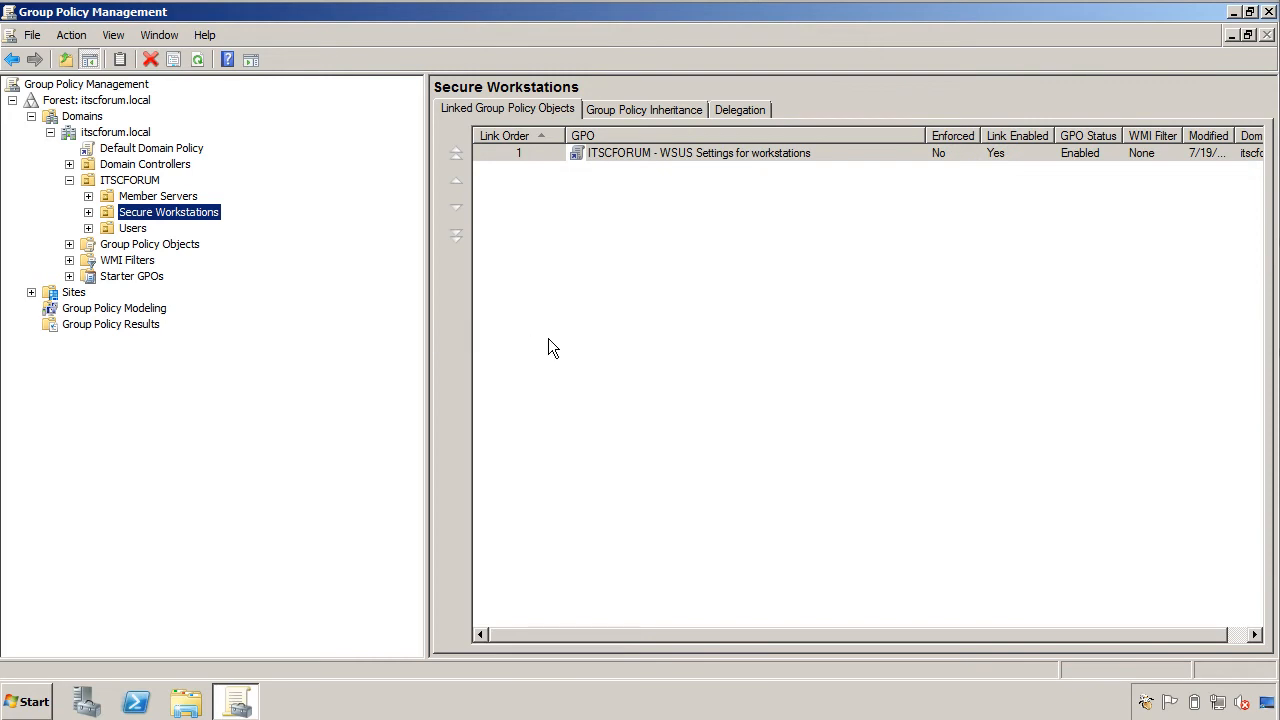
pyautogui.click(587, 341)
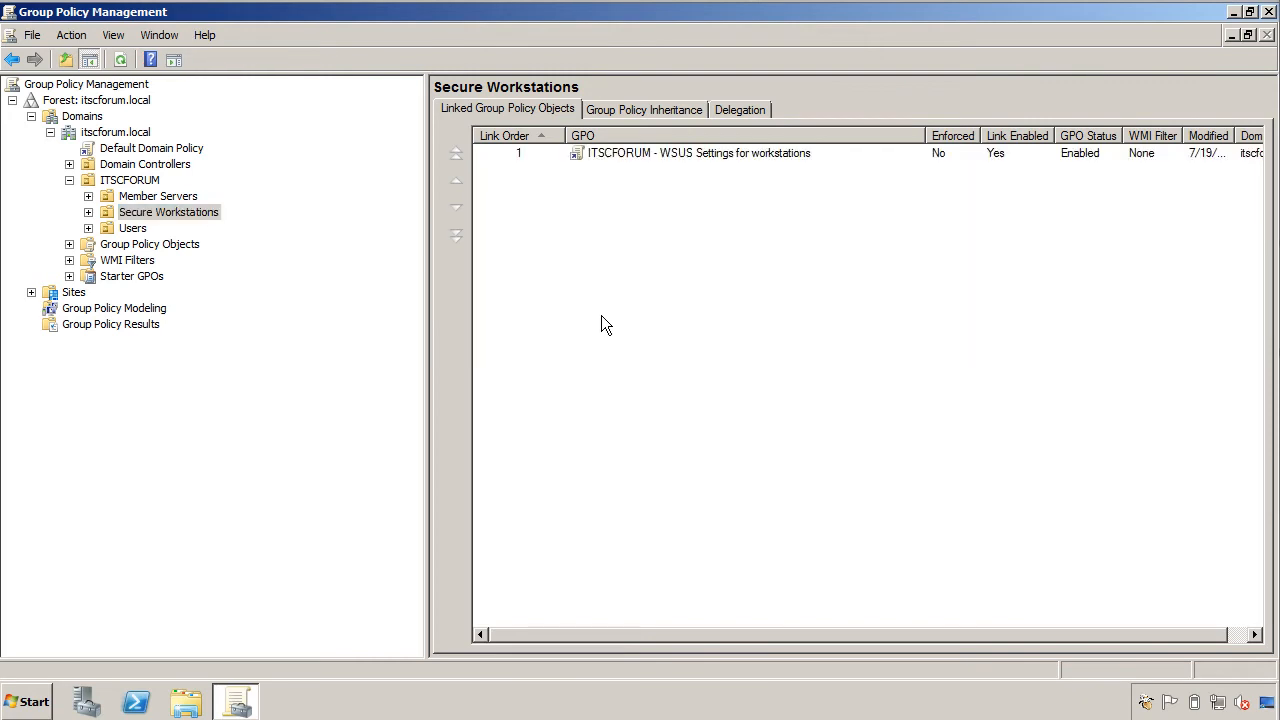
pyautogui.click(1269, 12)
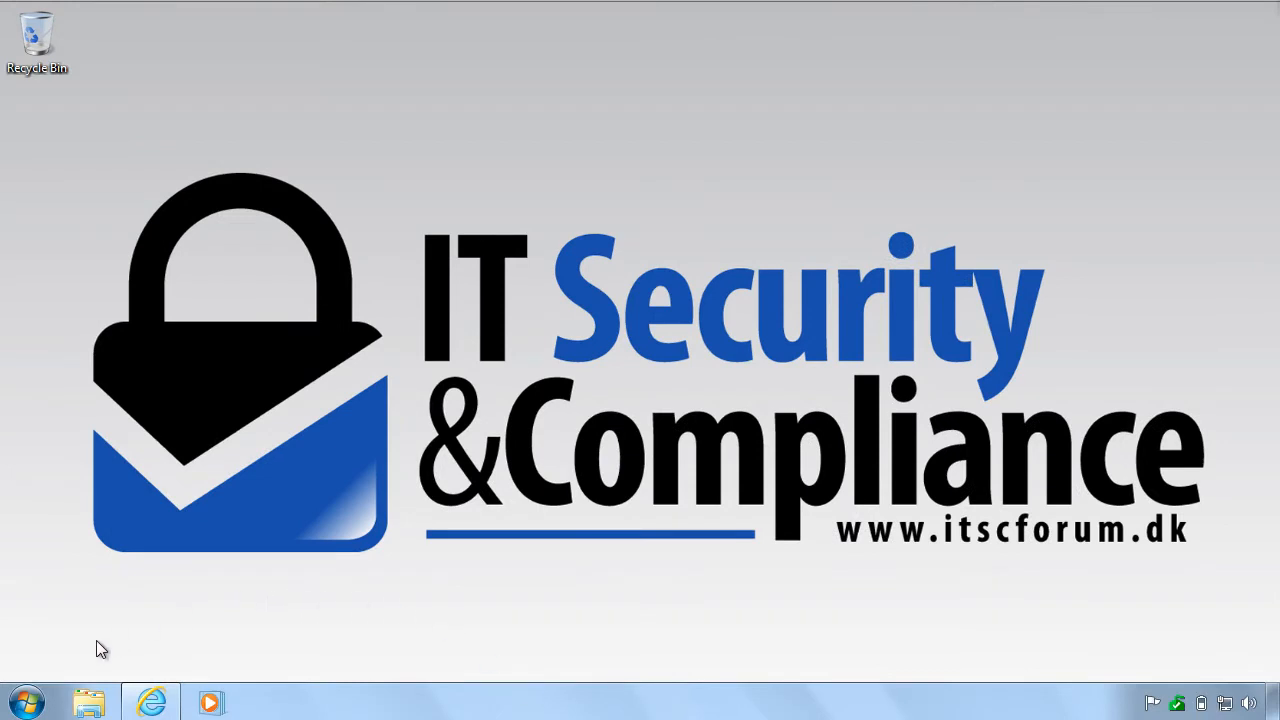
# Open an administrator Command Prompt on the client and run gpupdate /force.
pyautogui.click(27, 704)
pyautogui.click(61, 652)
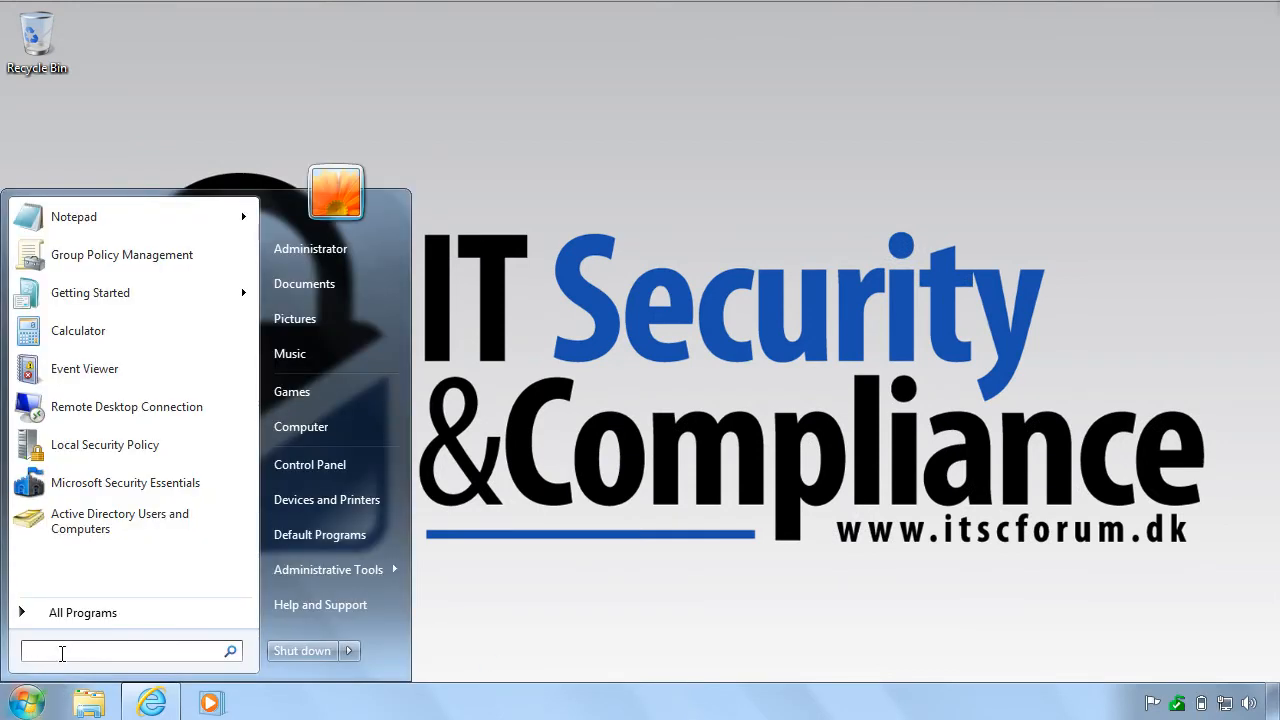
pyautogui.write('cmd')
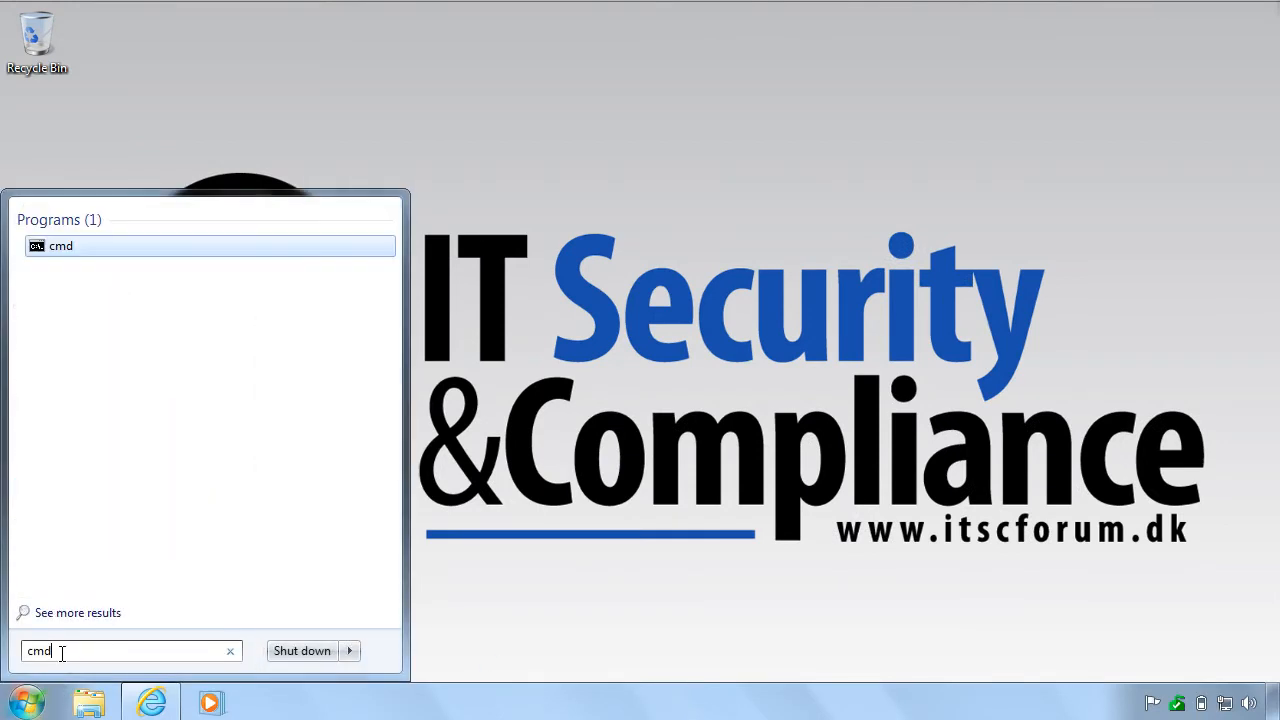
pyautogui.rightClick(58, 256)
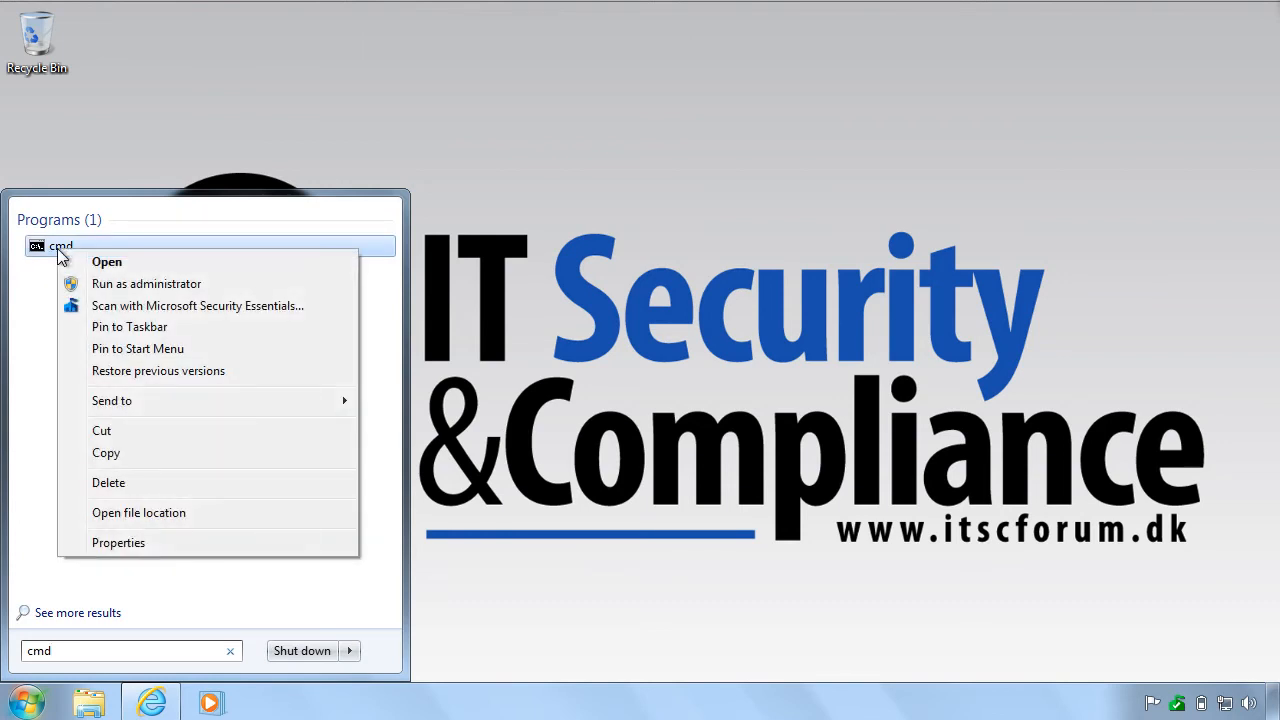
pyautogui.click(115, 287)
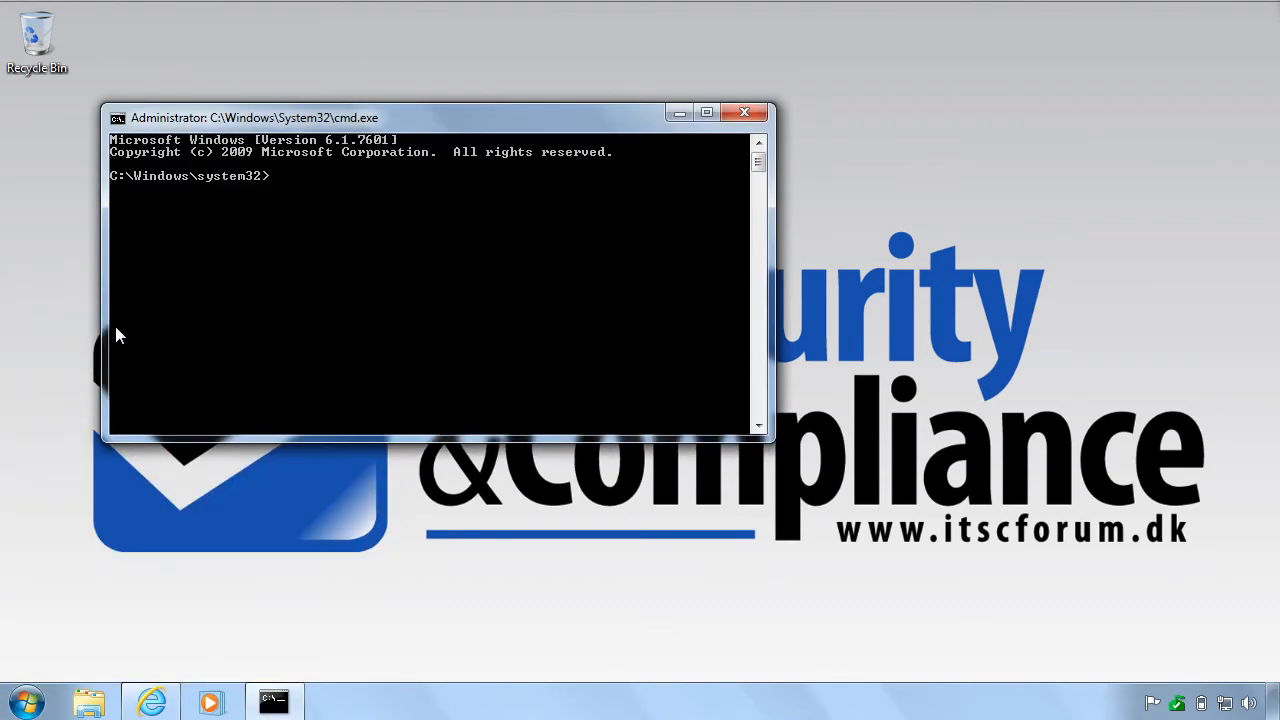
pyautogui.write('gpupdate /force')
pyautogui.press('Return')
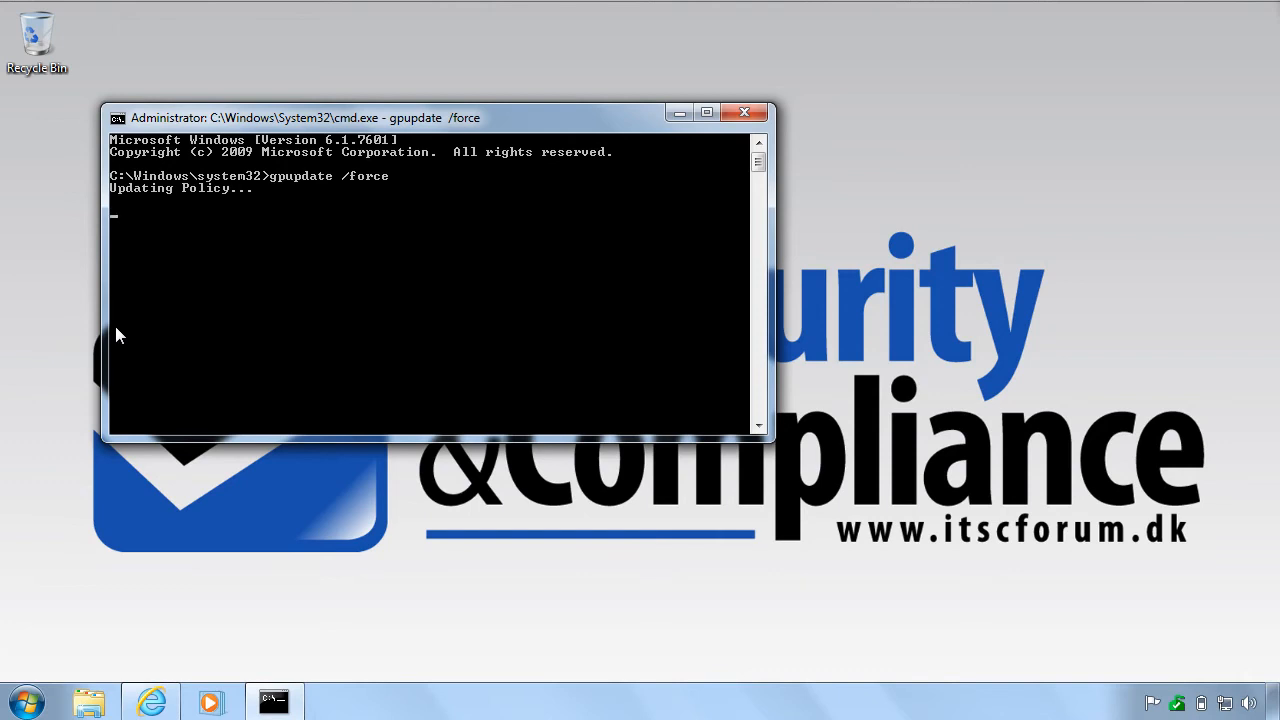
pyautogui.moveTo(347, 120); pyautogui.dragTo(397, 4)
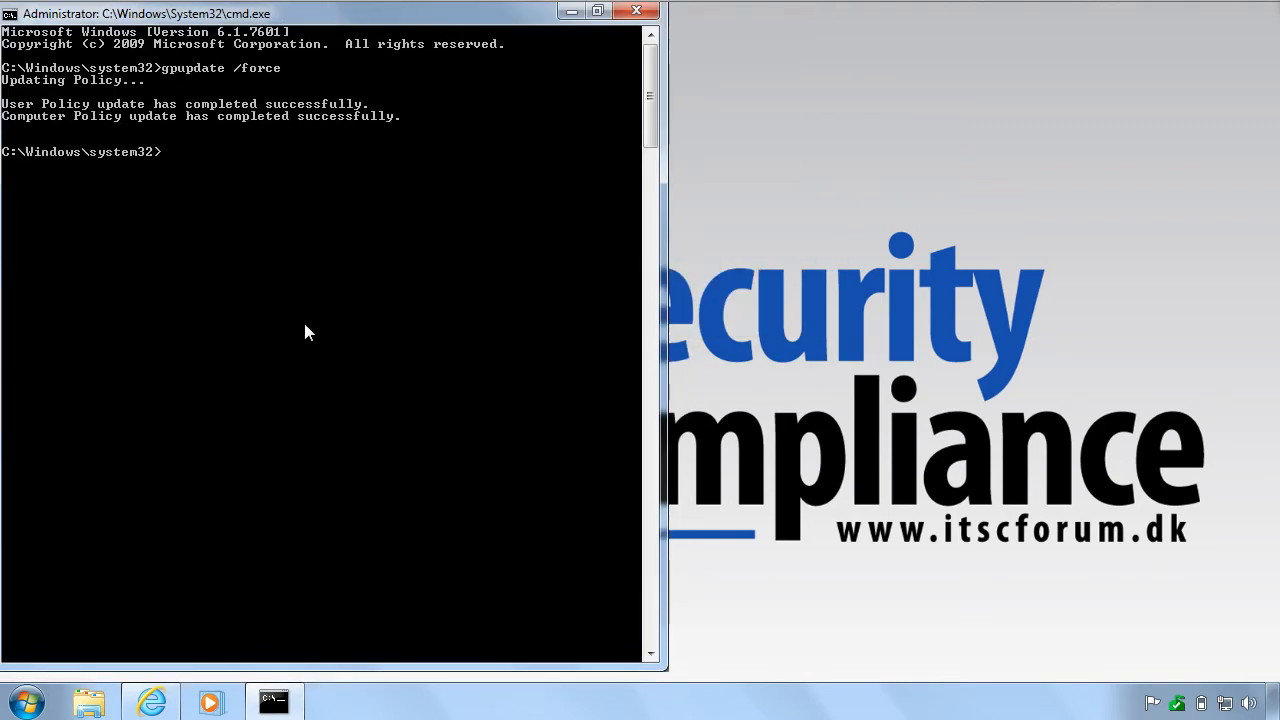
# Run gpresult /r to verify the applied GPOs, then run wuauclt.exe /detectnow.
pyautogui.write('gpresult /r')
pyautogui.press('Return')
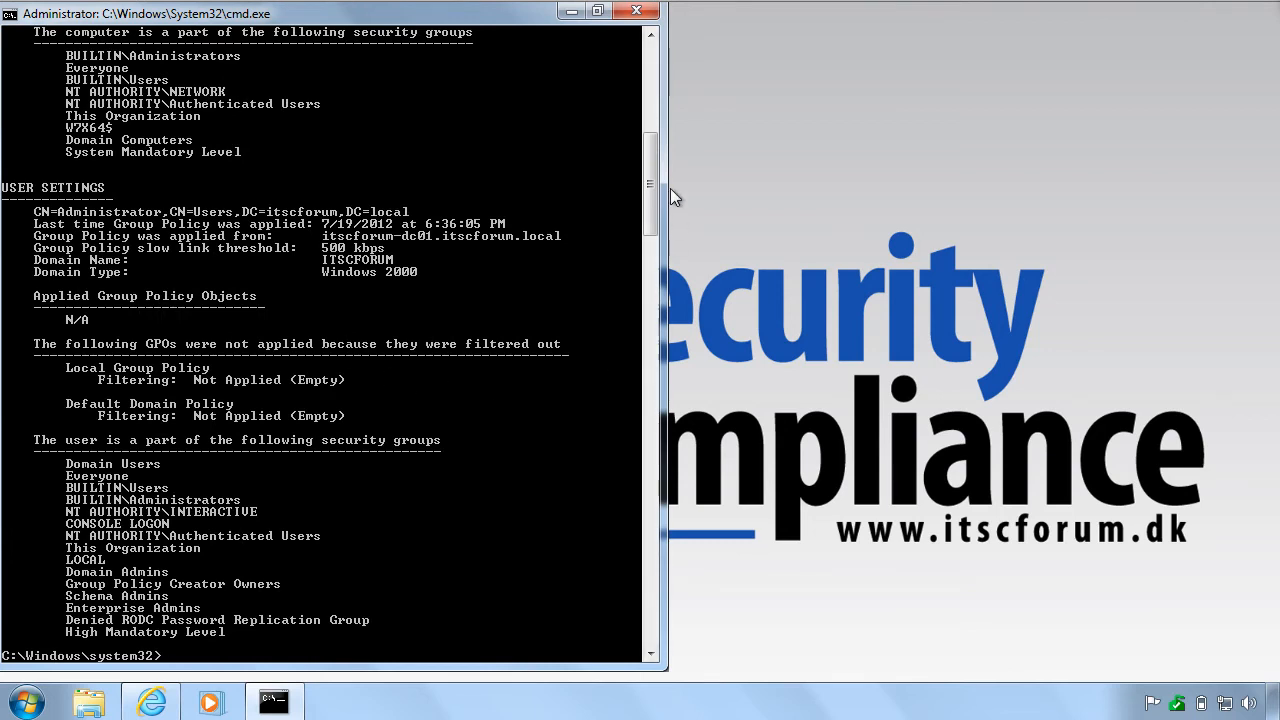
pyautogui.moveTo(651, 190); pyautogui.dragTo(654, 132)
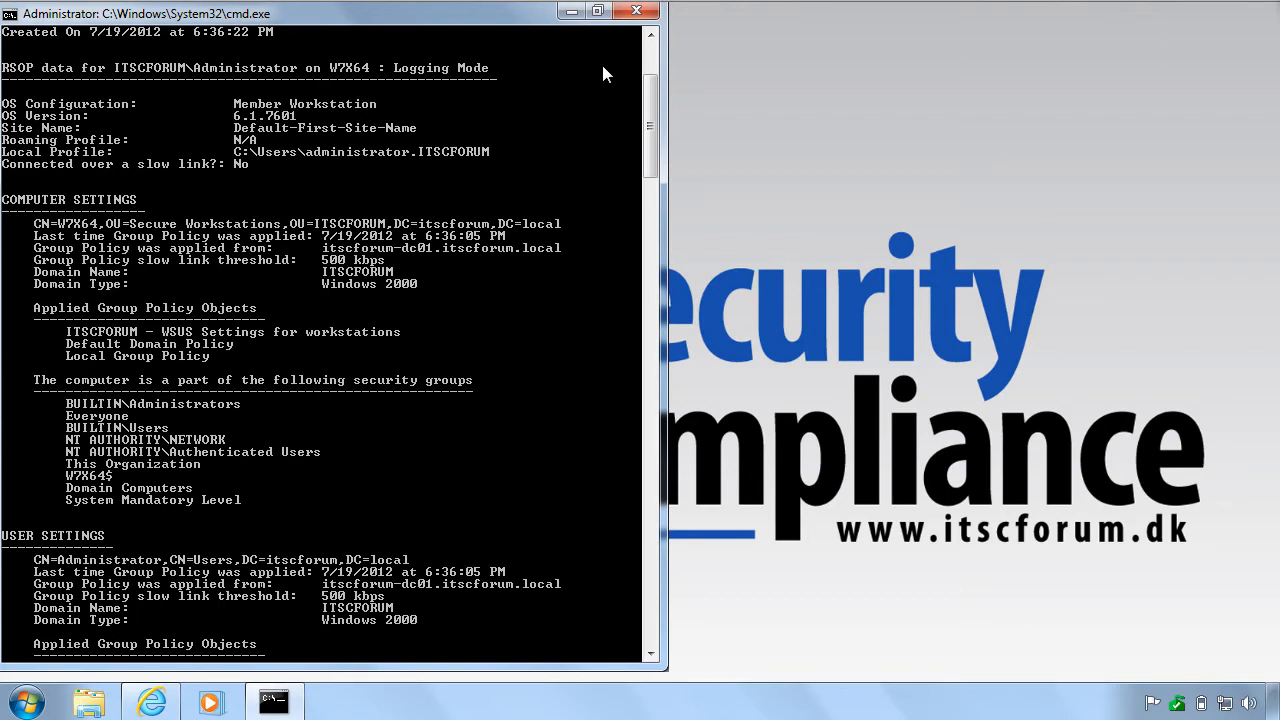
pyautogui.scroll(-10, 603, 74)
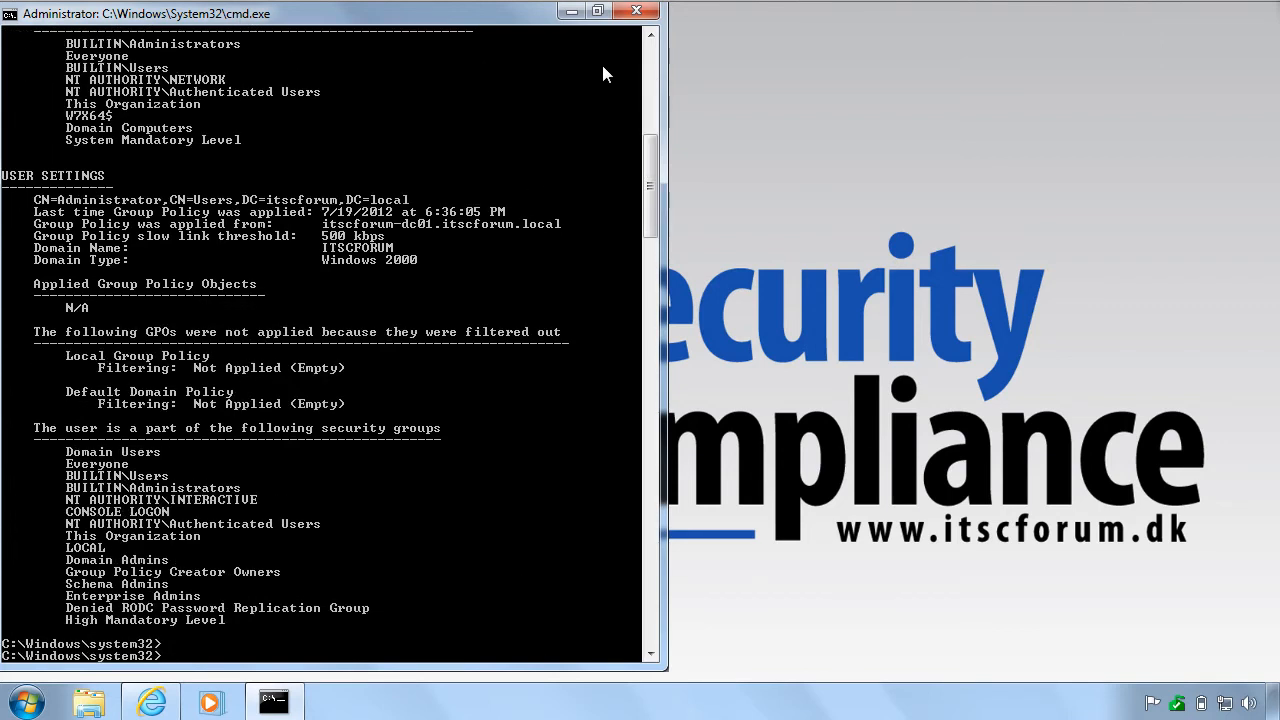
pyautogui.write('wuauclt.exe /detectnow')
pyautogui.press('Return')
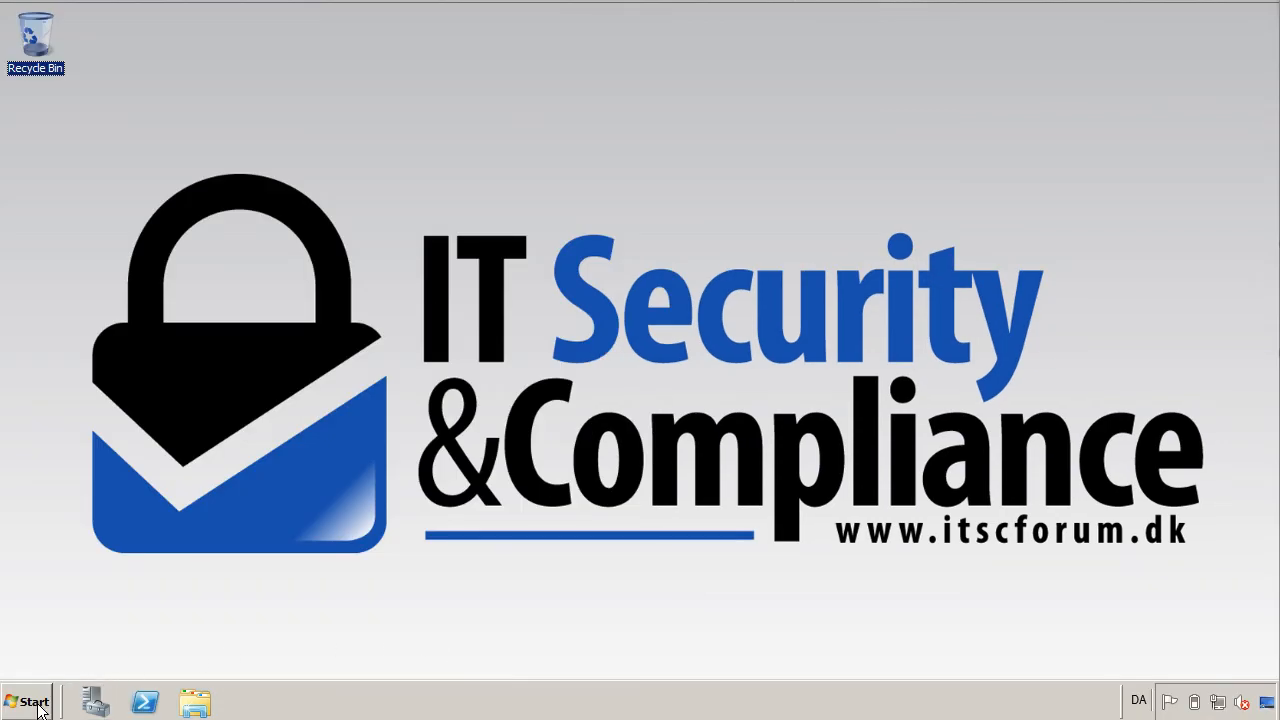
# Launch the WSUS console and open the status report for w7x64 in ITSC_WORKSTATIONS.
pyautogui.click(36, 704)
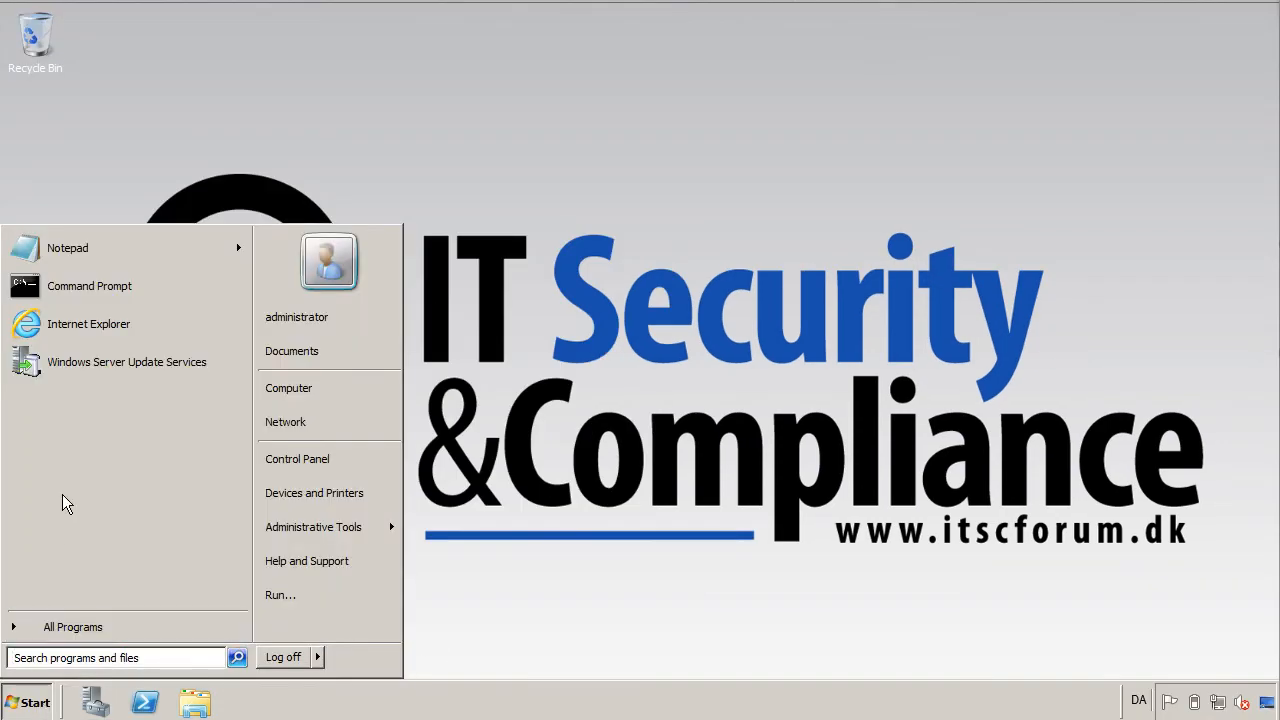
pyautogui.click(72, 356)
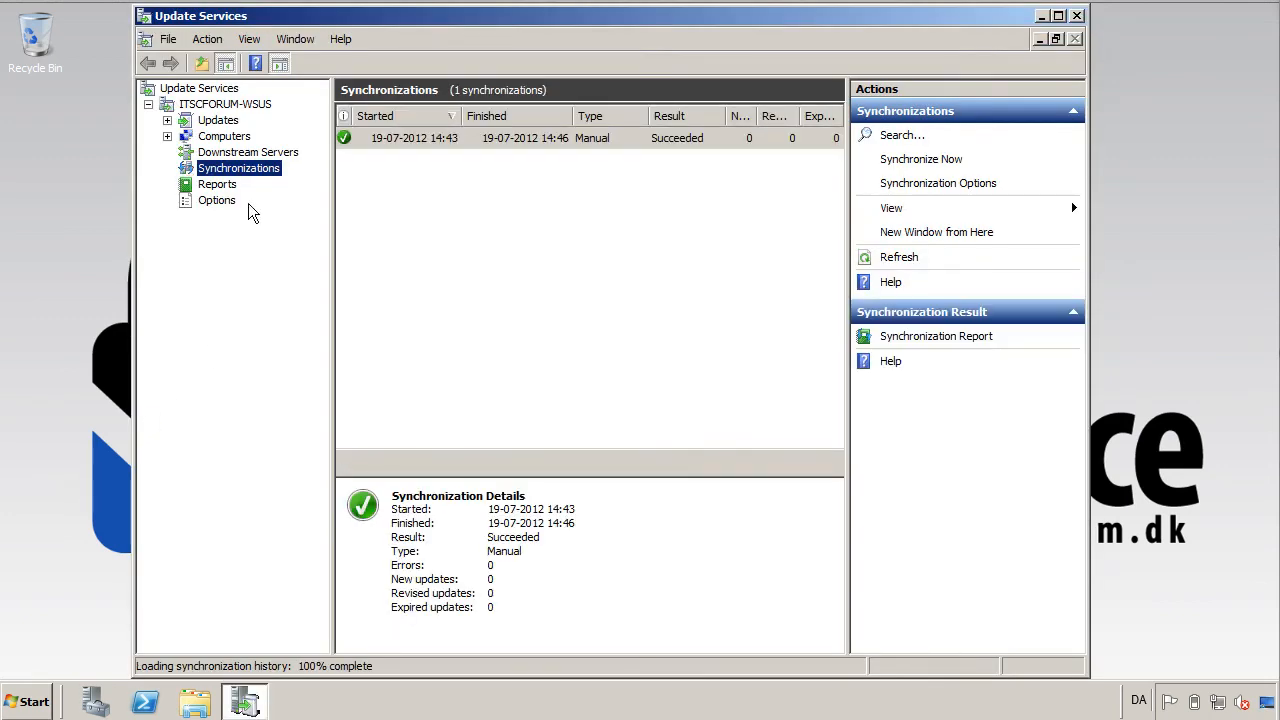
pyautogui.click(167, 136)
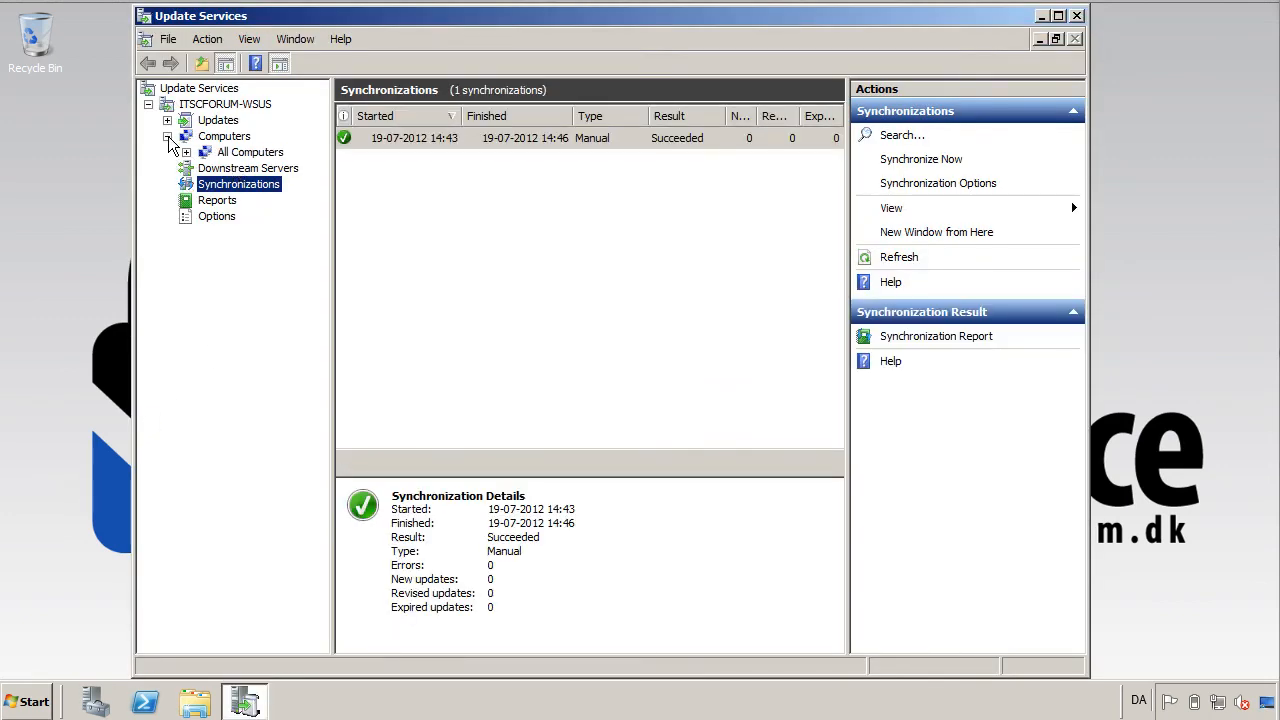
pyautogui.click(186, 152)
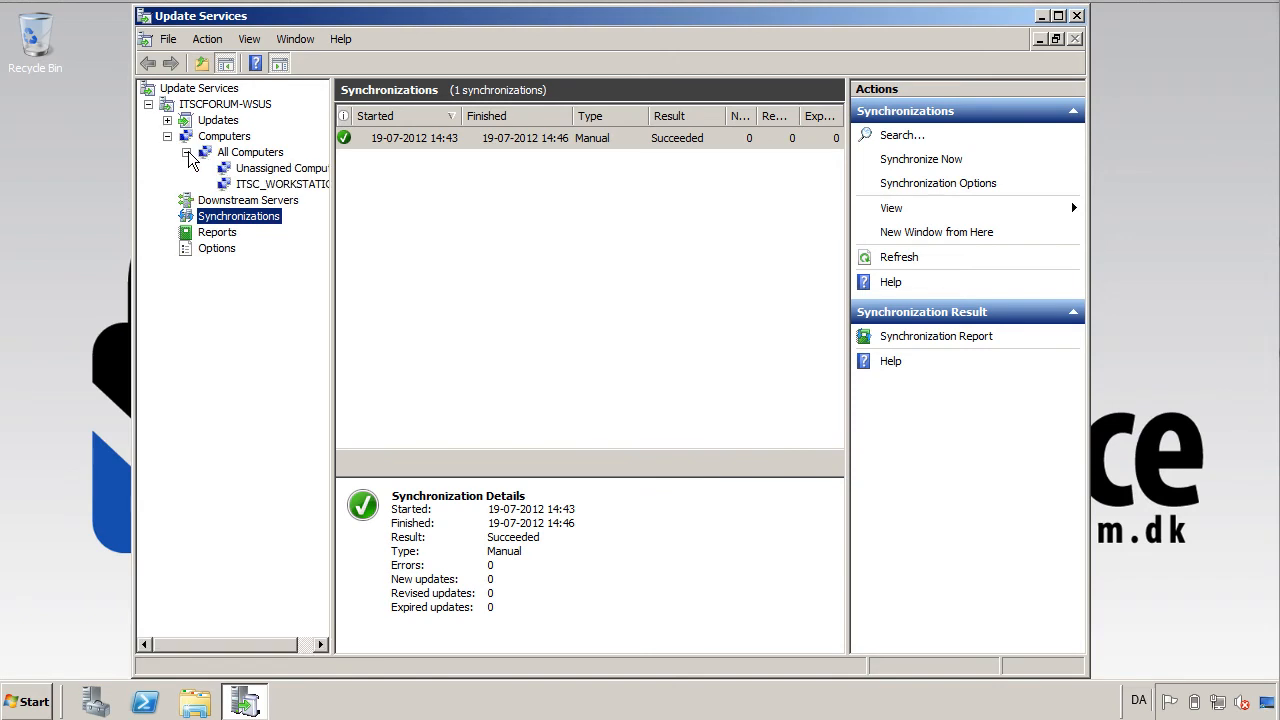
pyautogui.click(272, 184)
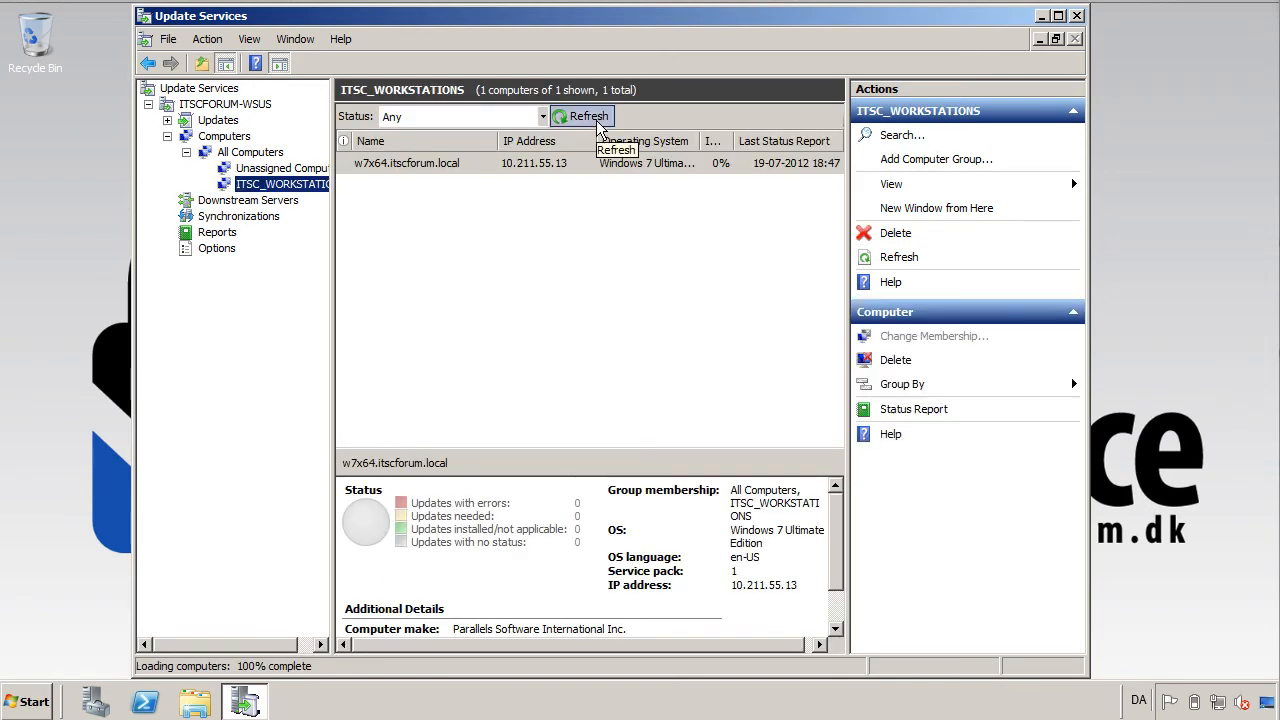
pyautogui.click(603, 164)
pyautogui.rightClick(603, 166)
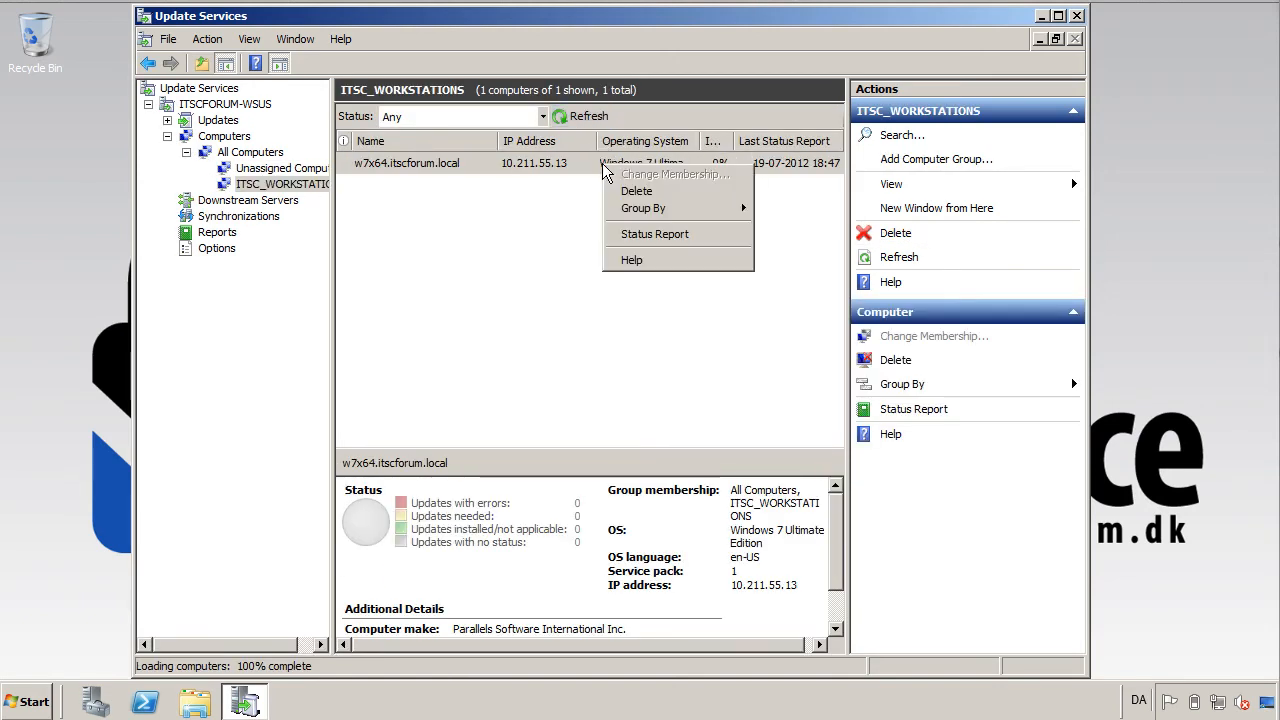
pyautogui.click(645, 232)
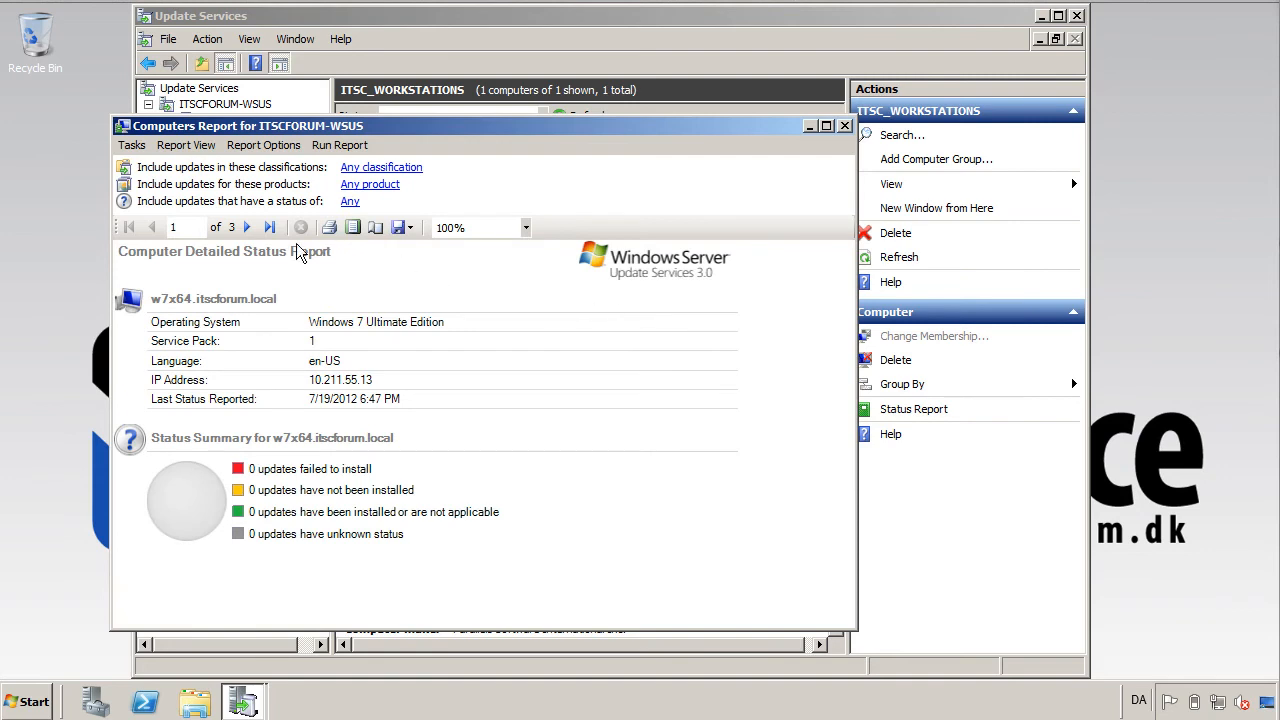
# Page through the w7x64 status report, close it, and view the Synchronizations history.
pyautogui.click(247, 227)
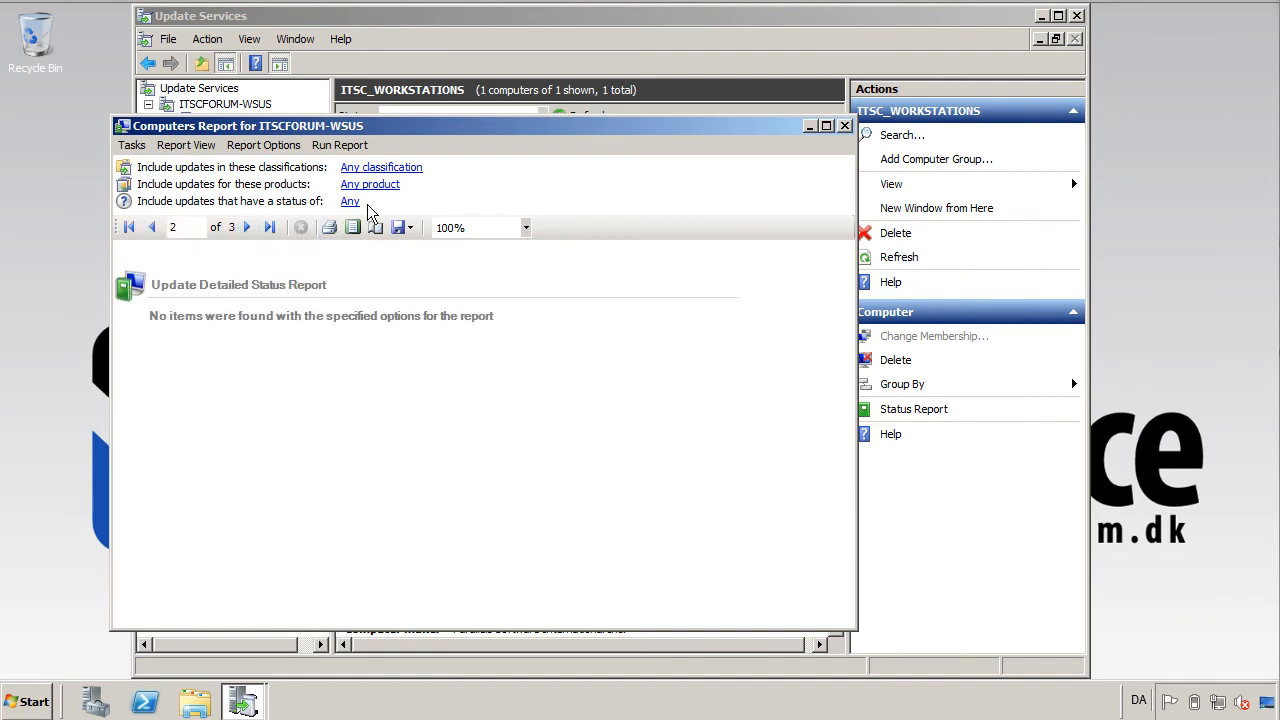
pyautogui.click(844, 125)
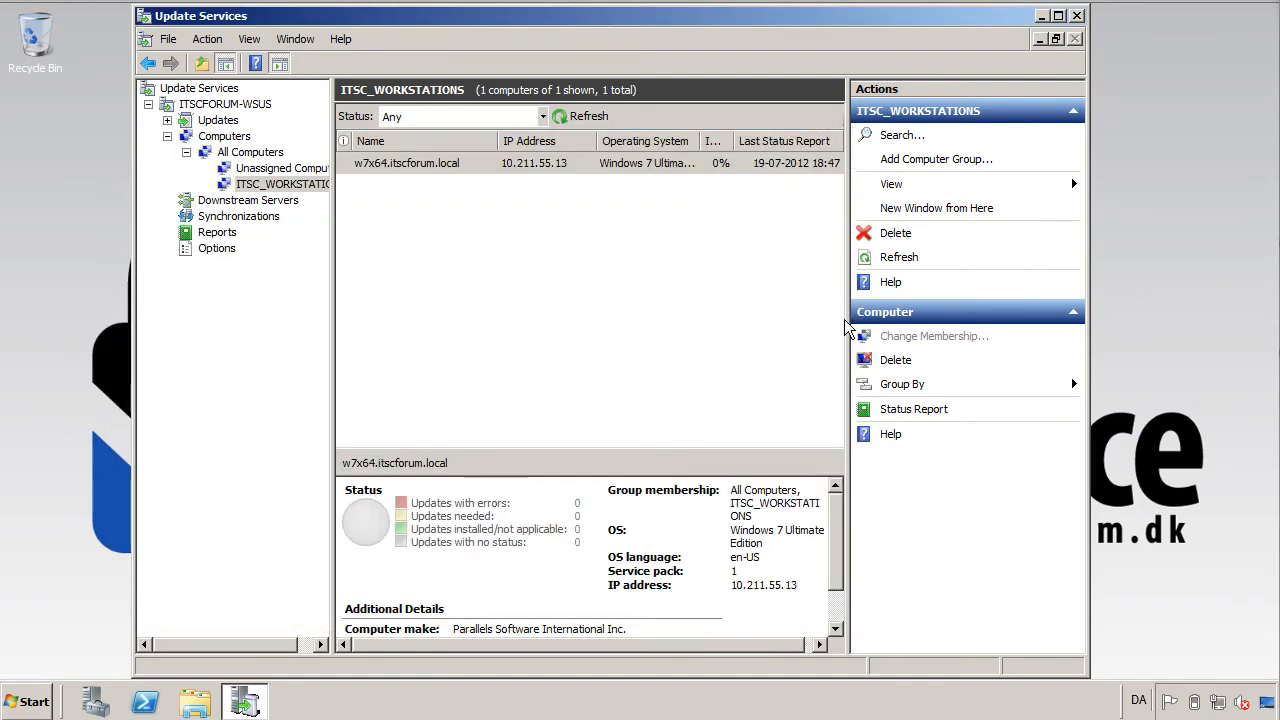
pyautogui.click(237, 218)
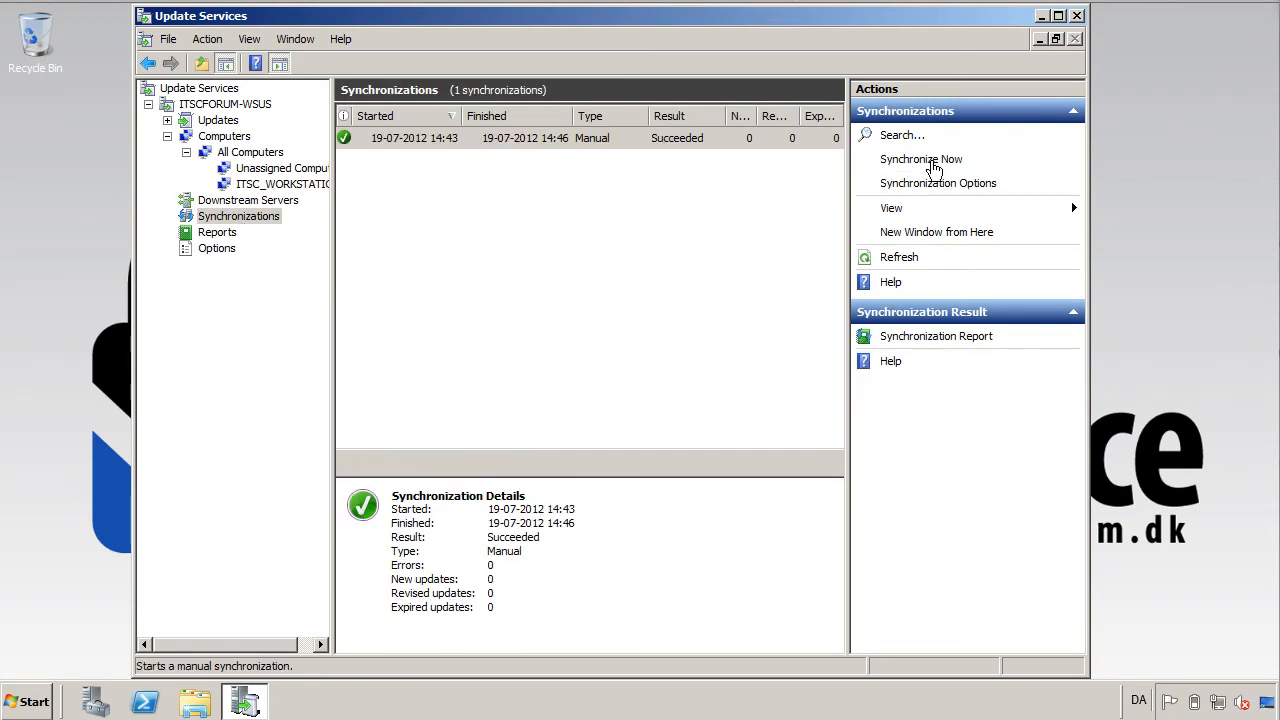
# Start Synchronize Now, maximize the console, and check the running synchronization's progress.
pyautogui.click(930, 163)
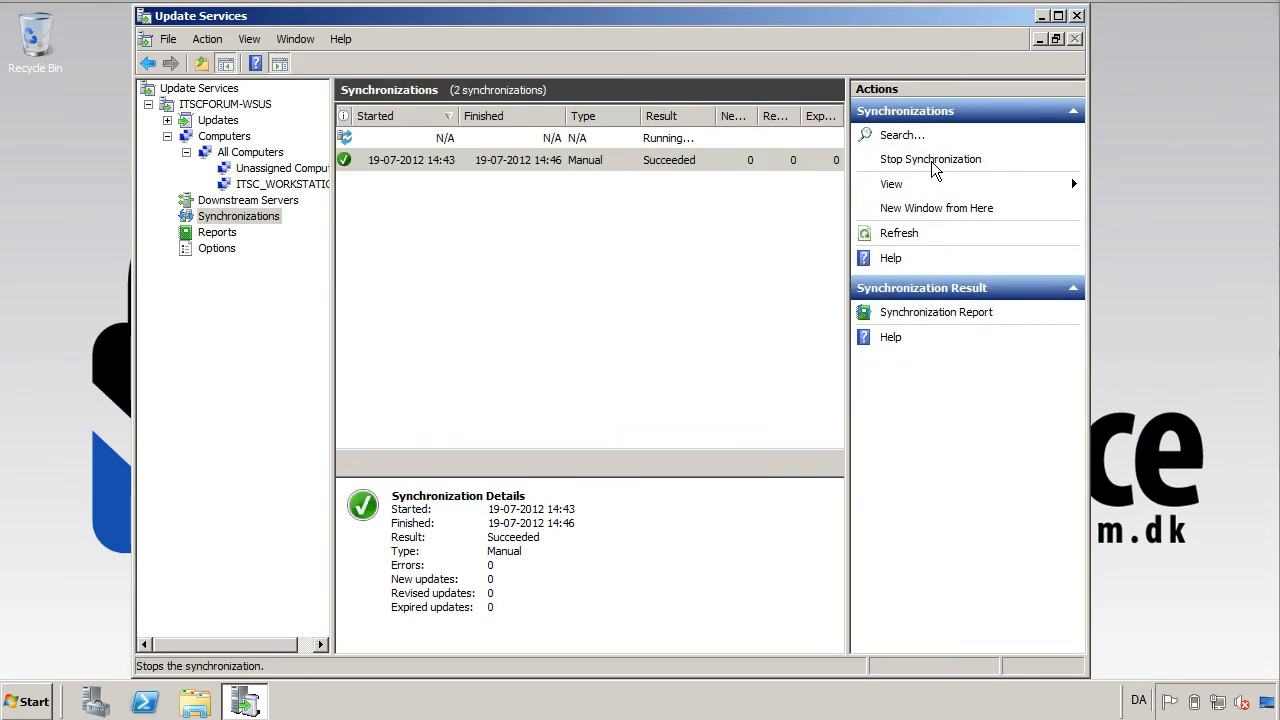
pyautogui.click(1058, 16)
pyautogui.click(705, 137)
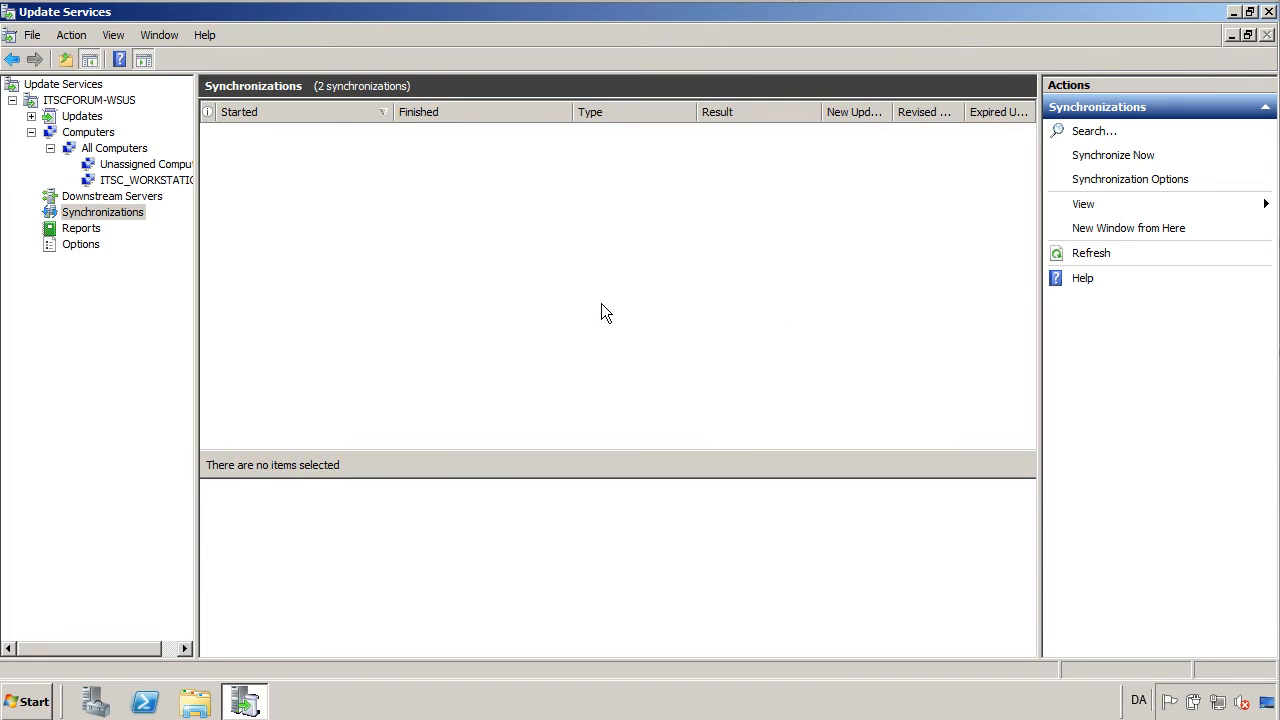
# Check the finished 26436-update sync, refresh ITSC_WORKSTATIONS to show w7x64 at 87%, then open Options.
pyautogui.click(118, 197)
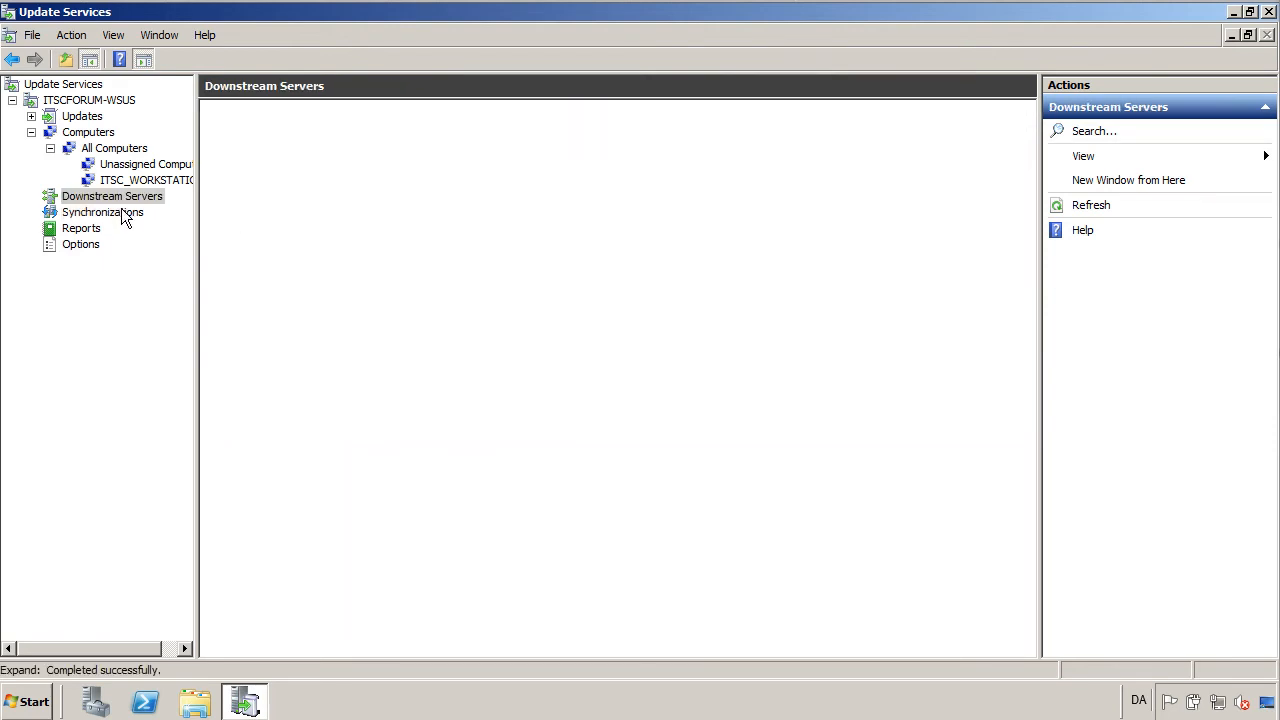
pyautogui.click(118, 213)
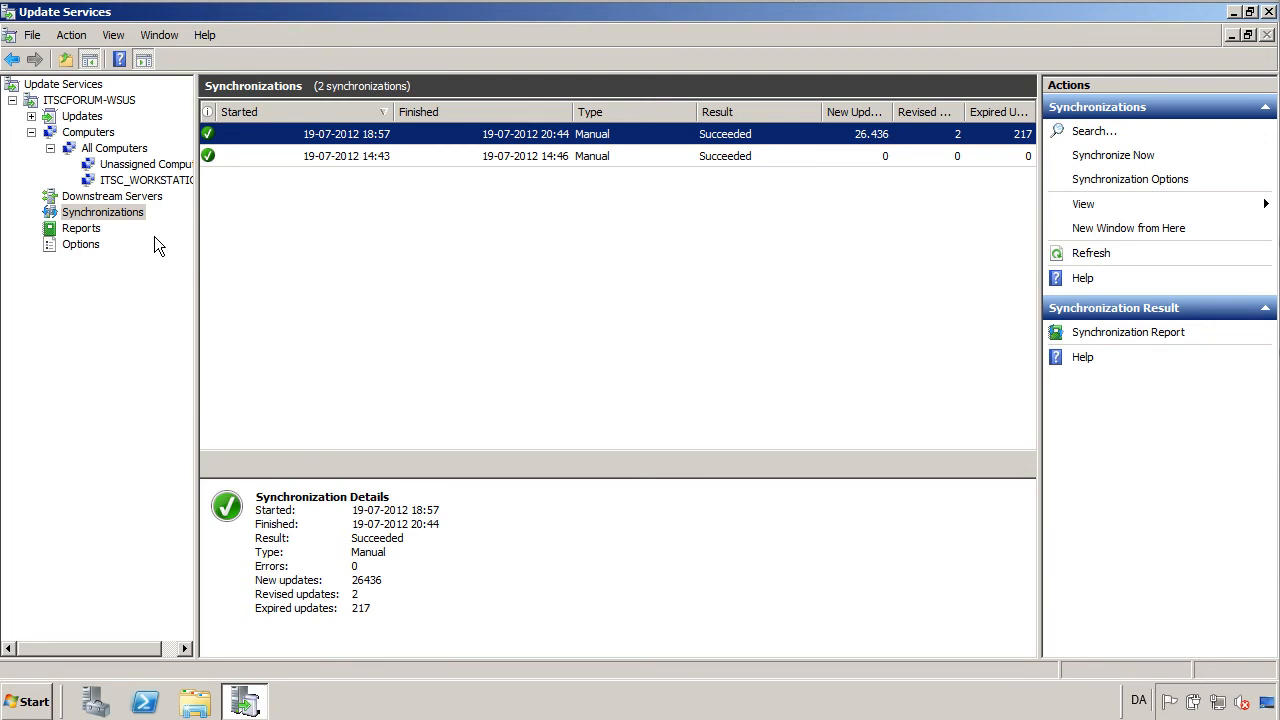
pyautogui.click(123, 182)
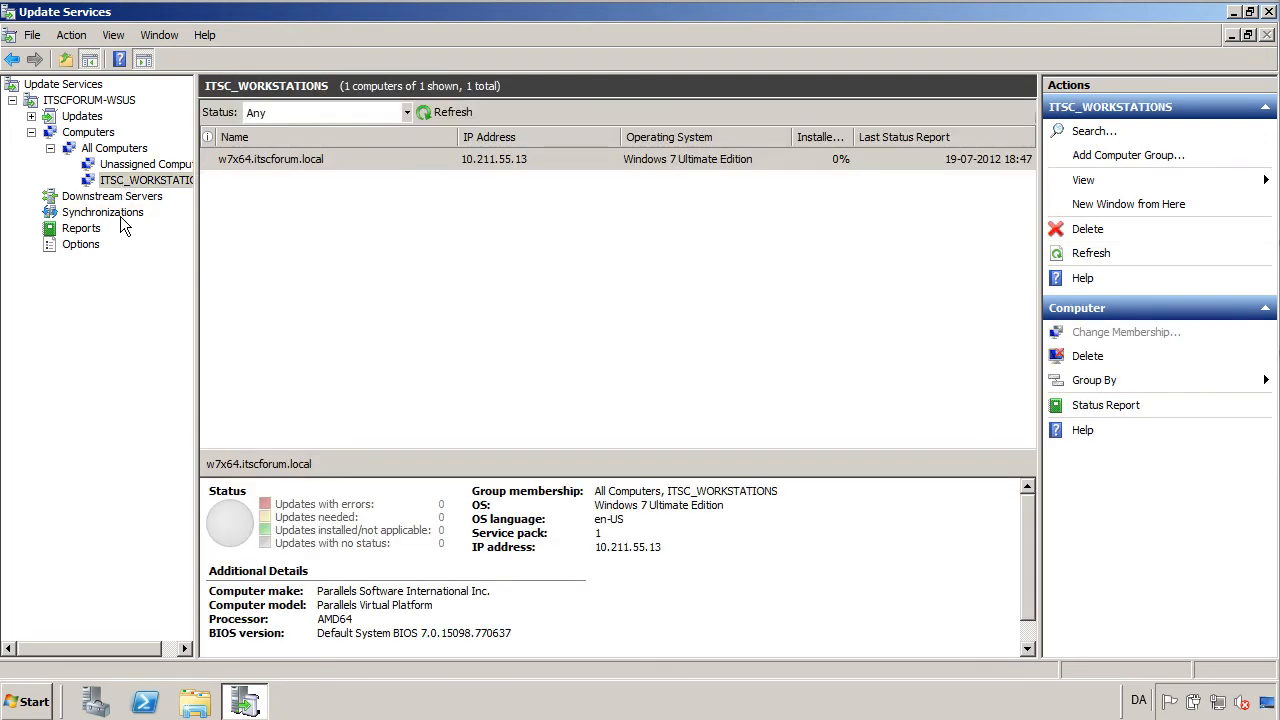
pyautogui.click(447, 112)
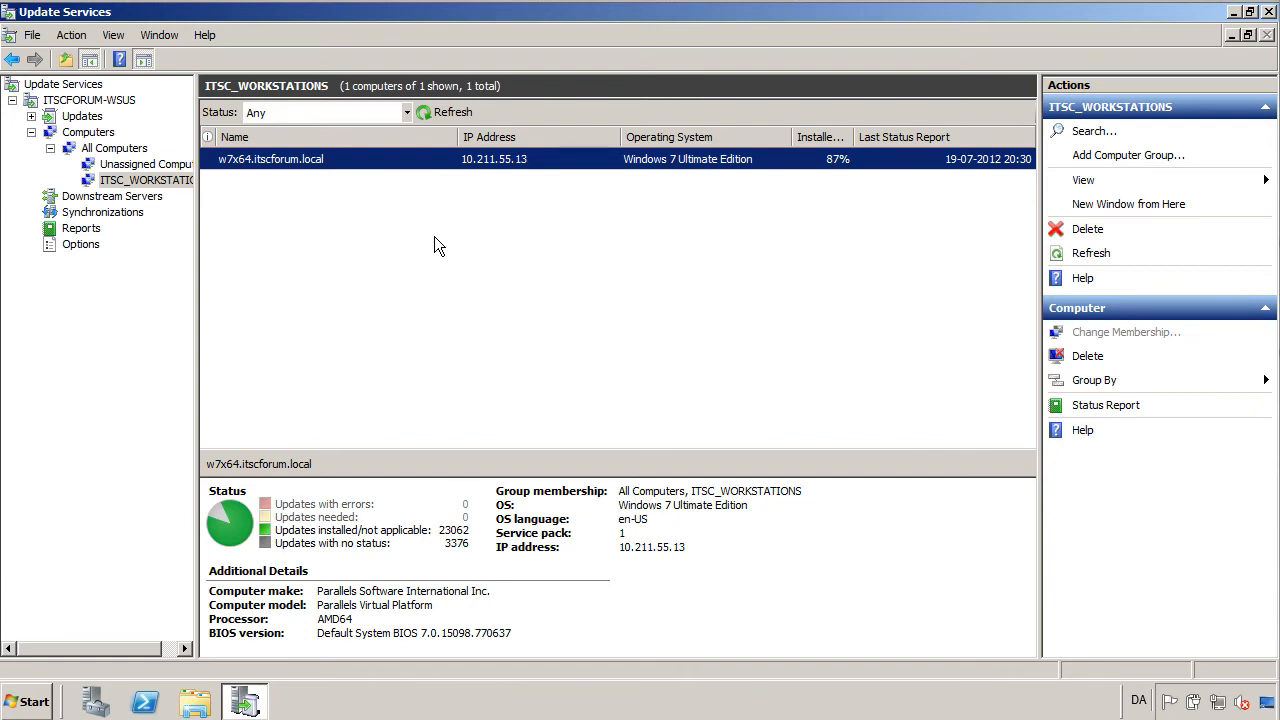
pyautogui.click(82, 246)
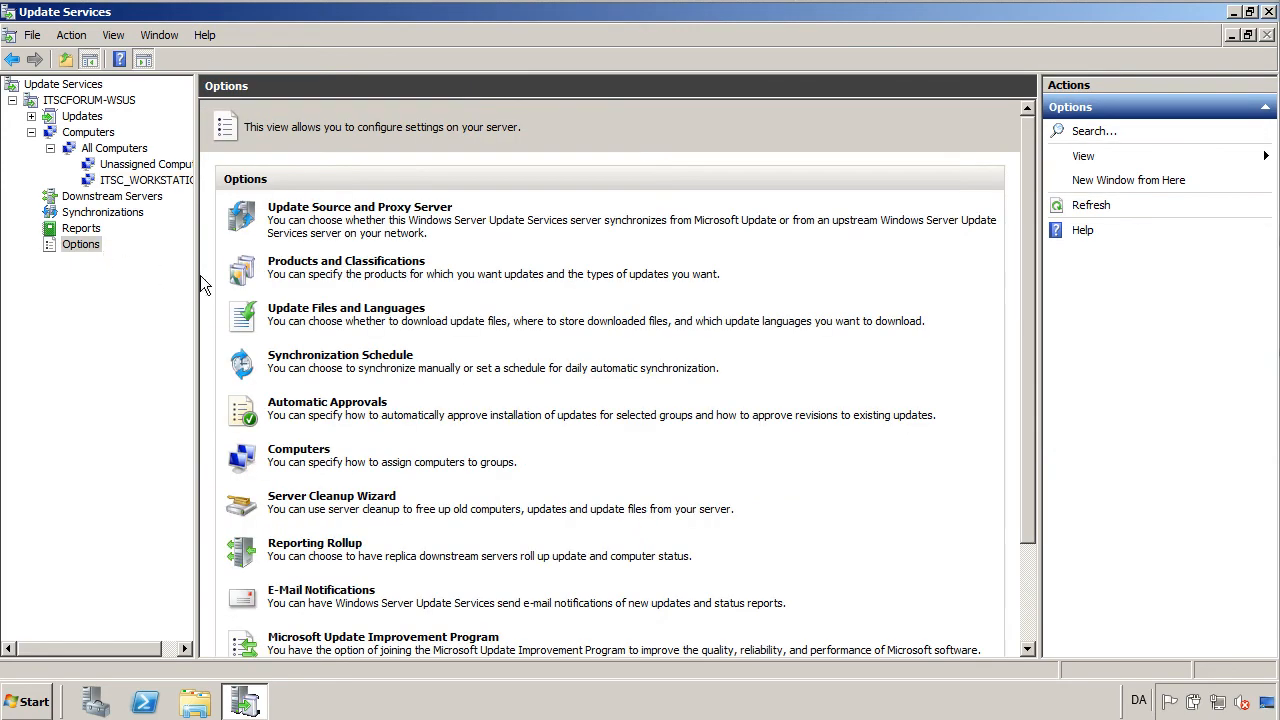
# Run the Default Automatic Approval Rule in Automatic Approvals, which approves 0 updates, and close it.
pyautogui.click(345, 405)
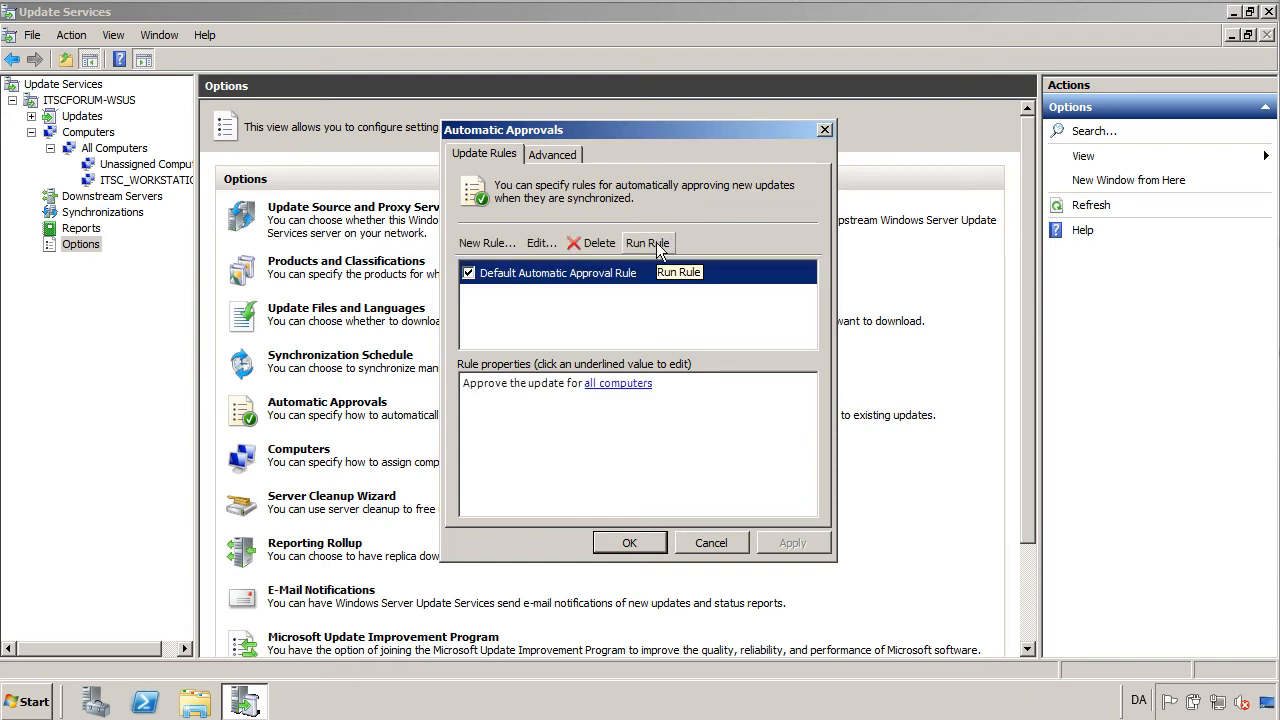
pyautogui.click(659, 250)
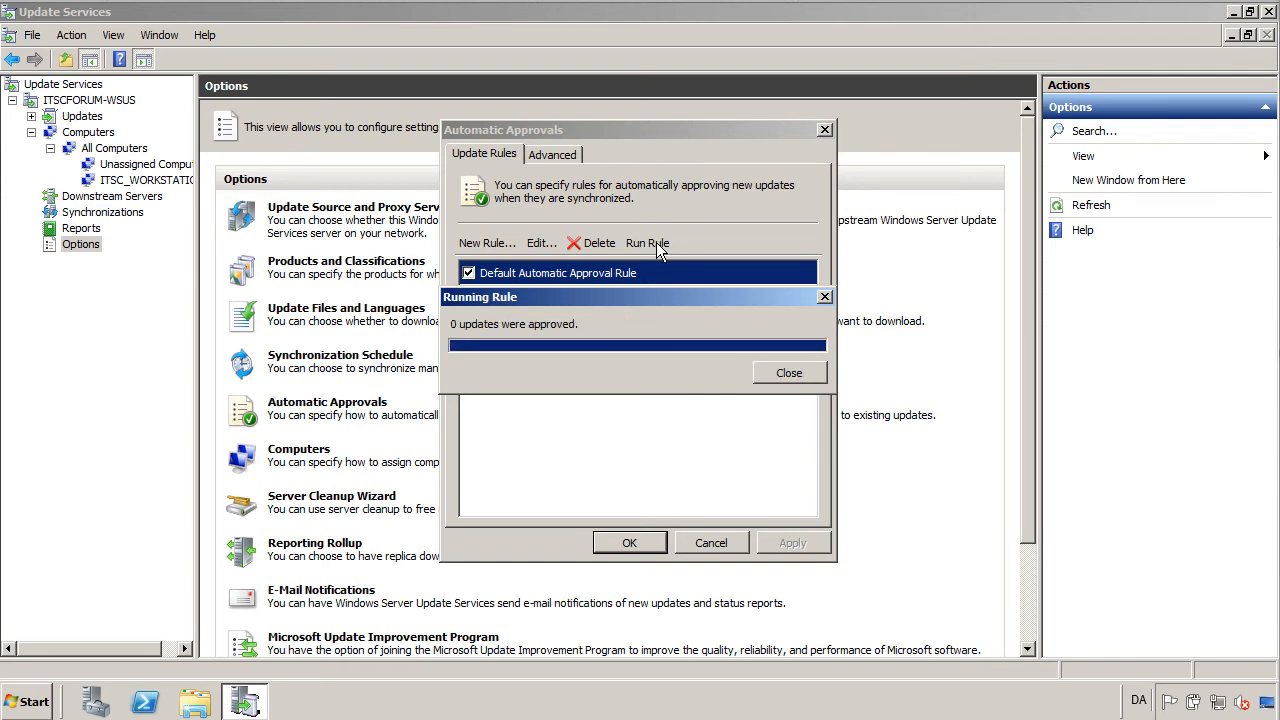
pyautogui.click(771, 379)
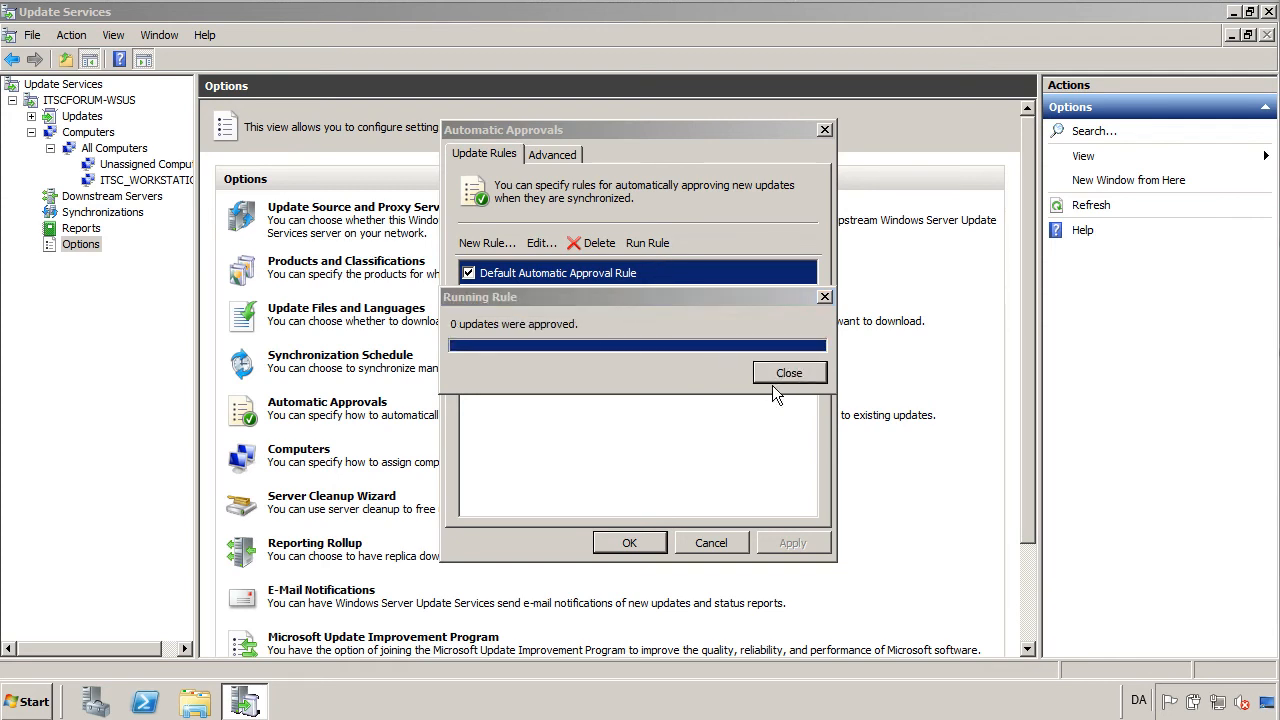
pyautogui.click(628, 545)
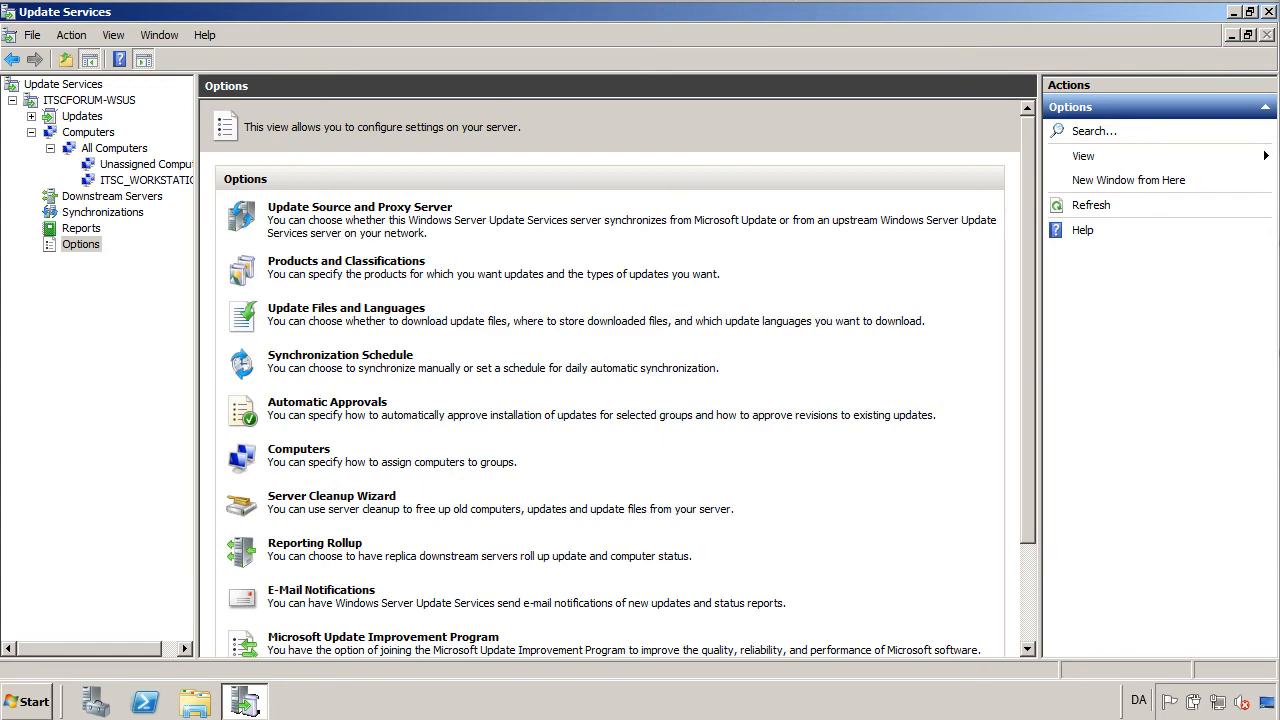
# Open the w7x64 computer's status report from ITSC_WORKSTATIONS, maximized.
pyautogui.click(150, 181)
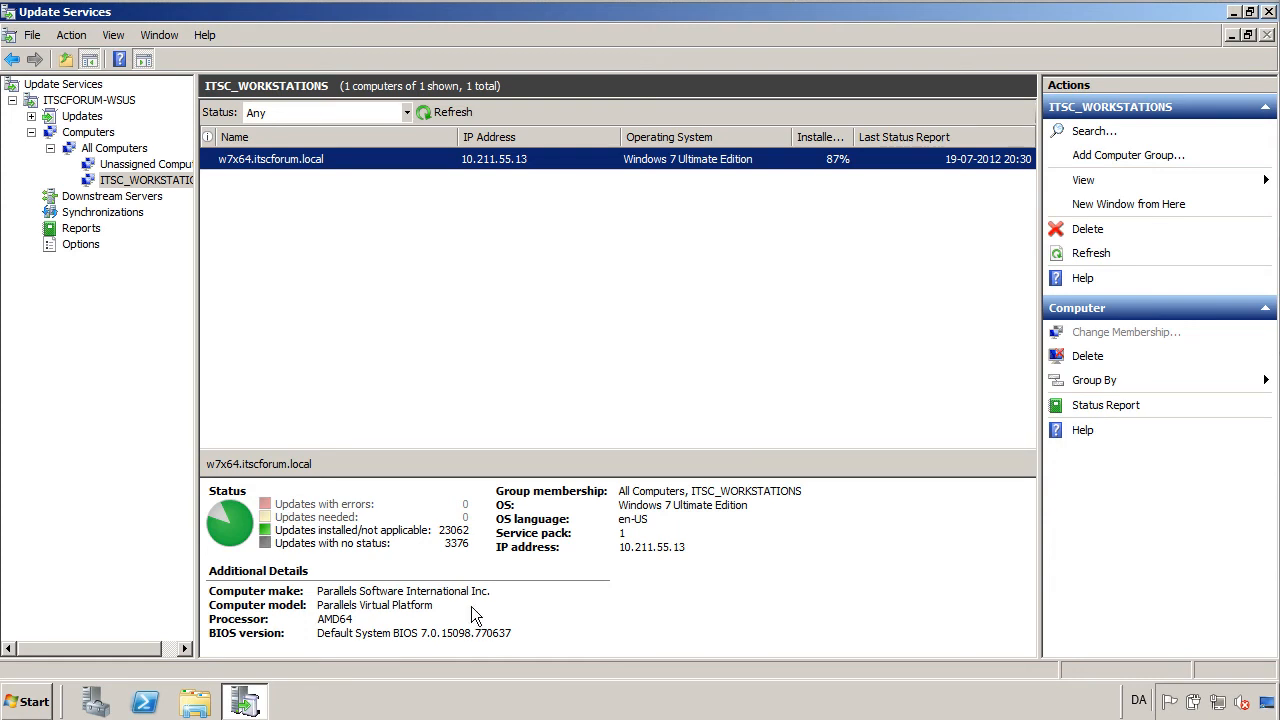
pyautogui.rightClick(378, 153)
pyautogui.click(445, 223)
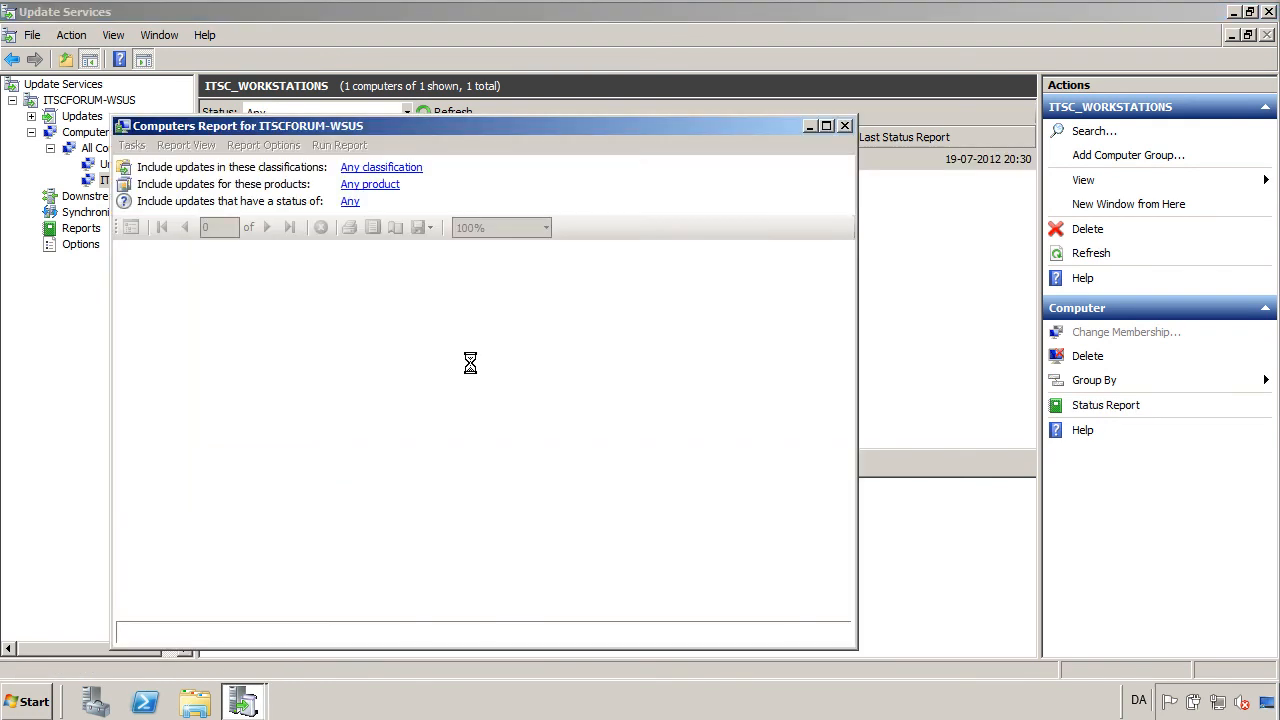
pyautogui.click(825, 126)
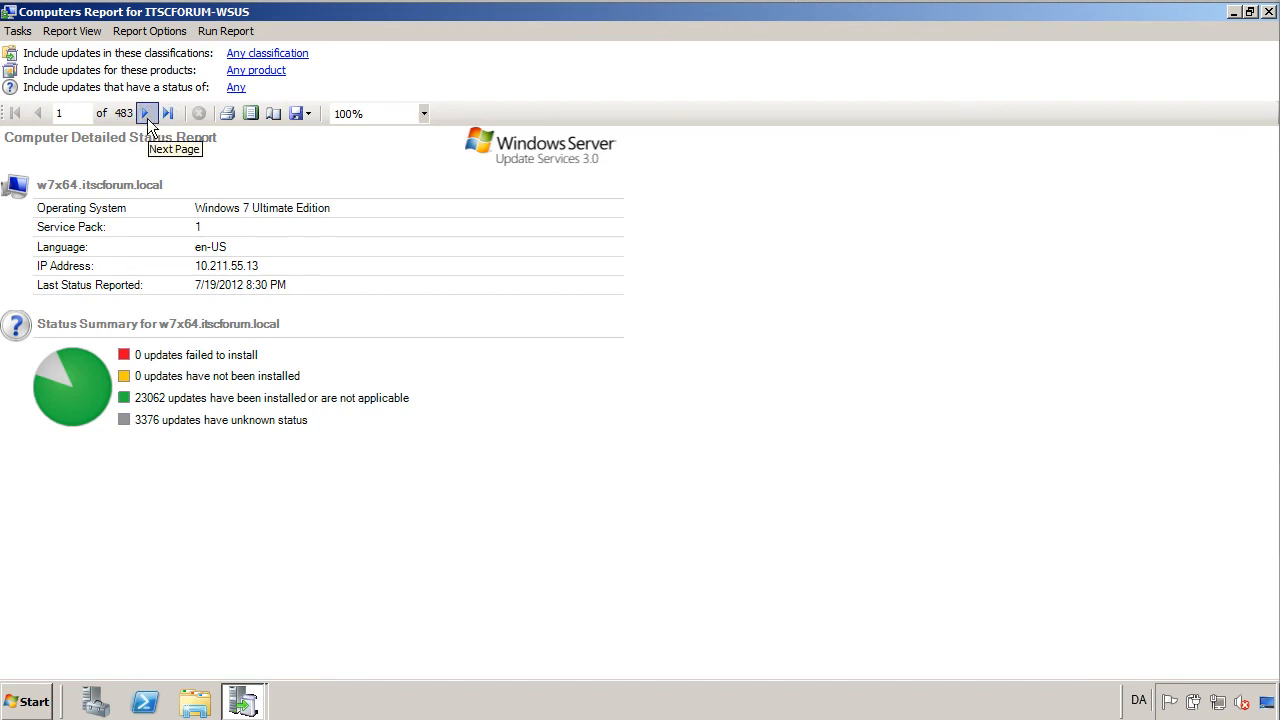
# Filter the report's update status to Needed only, excluding Installed/Not Applicable, No Status and Failed.
pyautogui.click(236, 87)
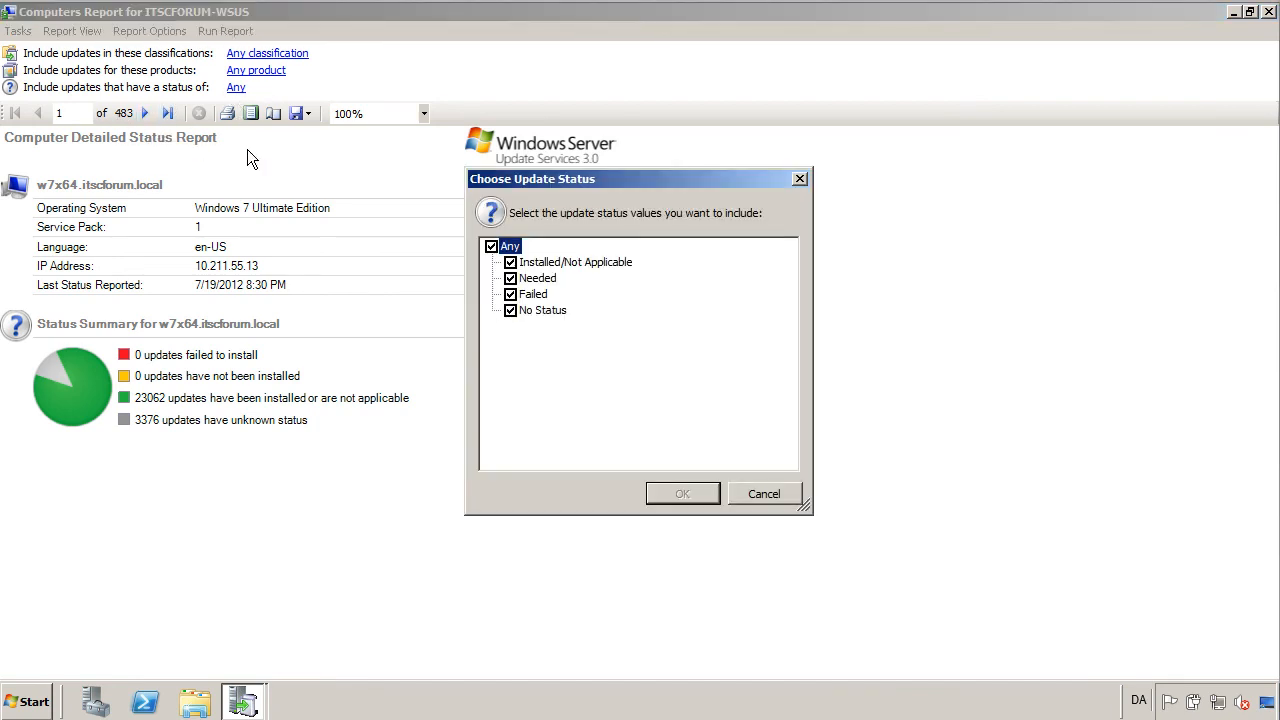
pyautogui.click(511, 263)
pyautogui.click(512, 311)
pyautogui.click(511, 295)
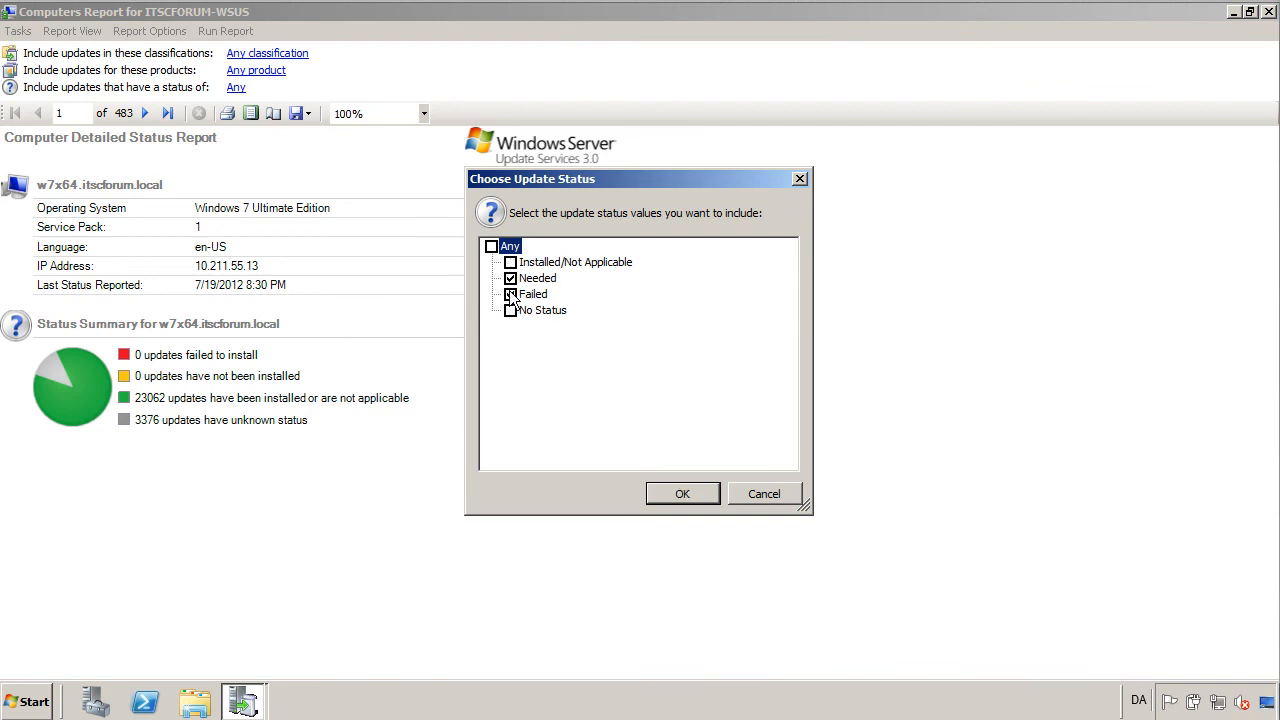
pyautogui.click(704, 492)
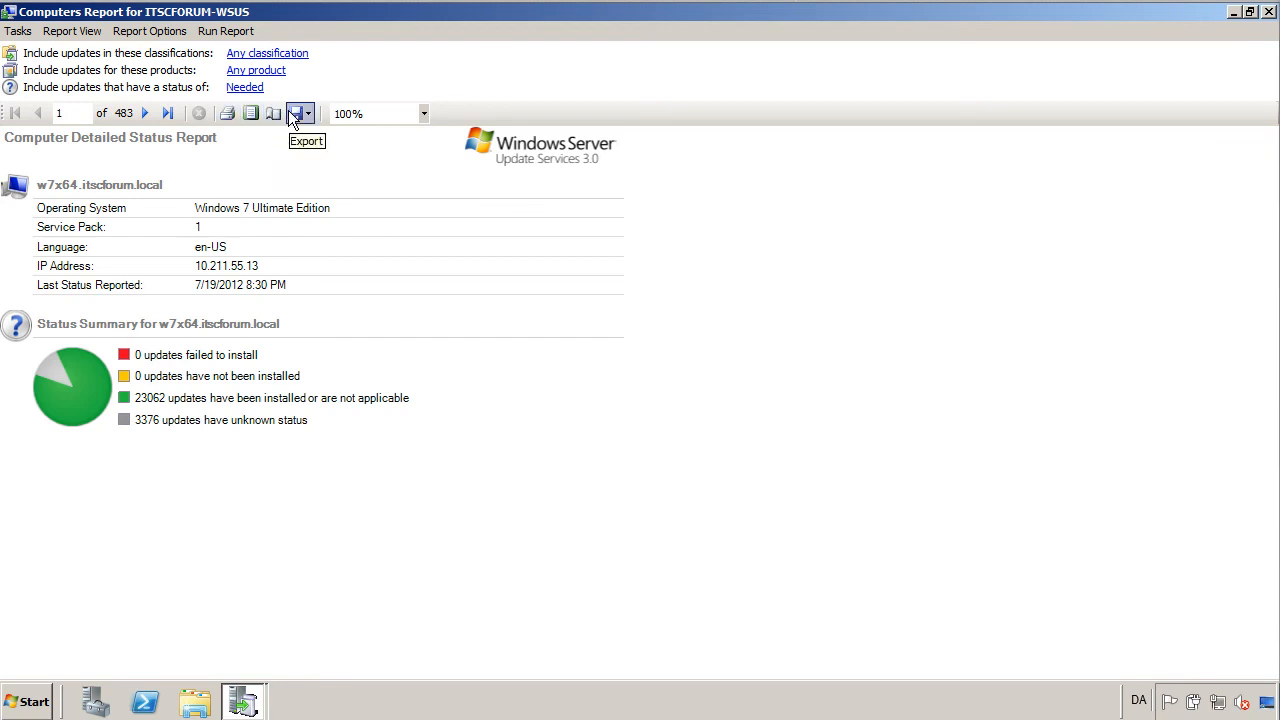
# Run the Needed-only report and page through it to the last page and back.
pyautogui.click(227, 30)
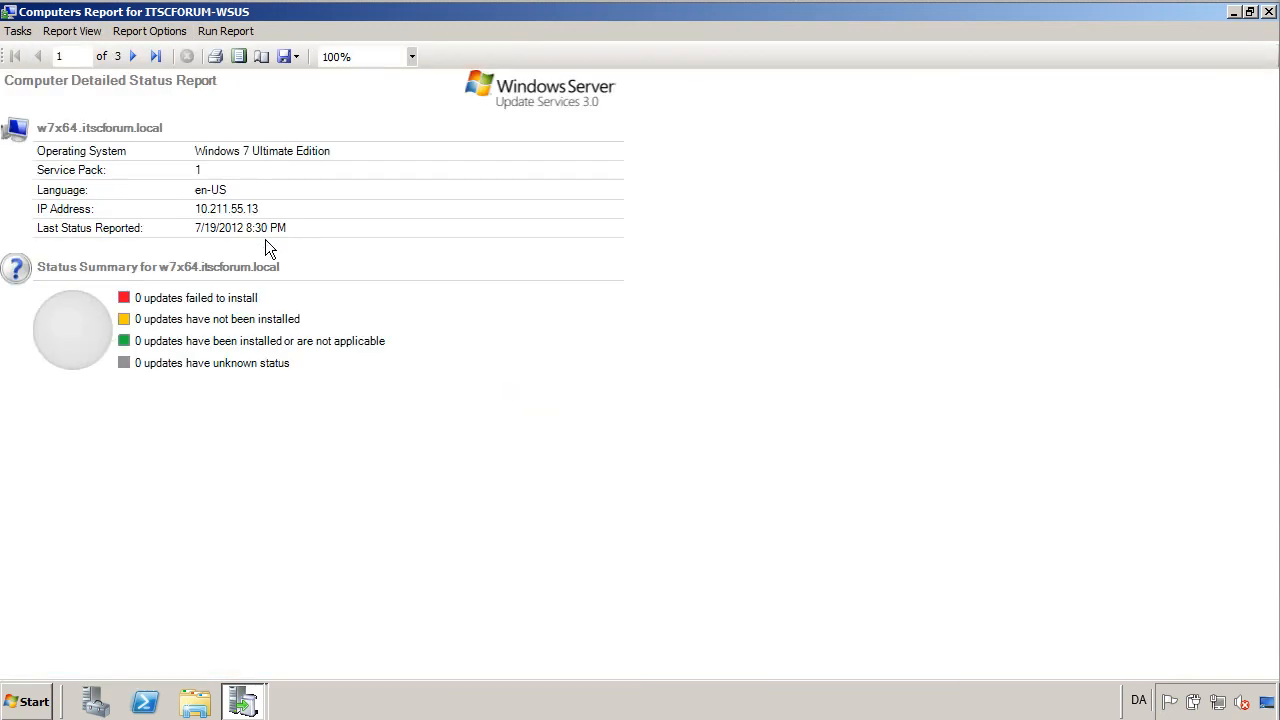
pyautogui.click(134, 56)
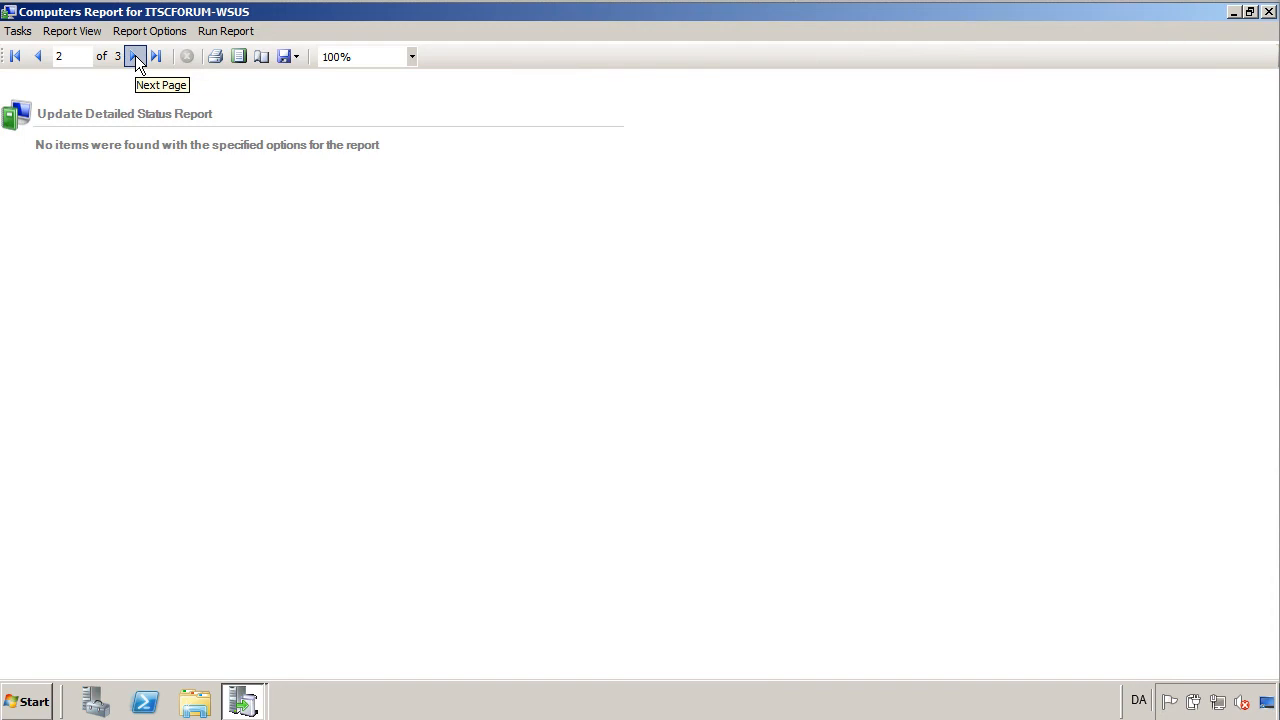
pyautogui.click(135, 57)
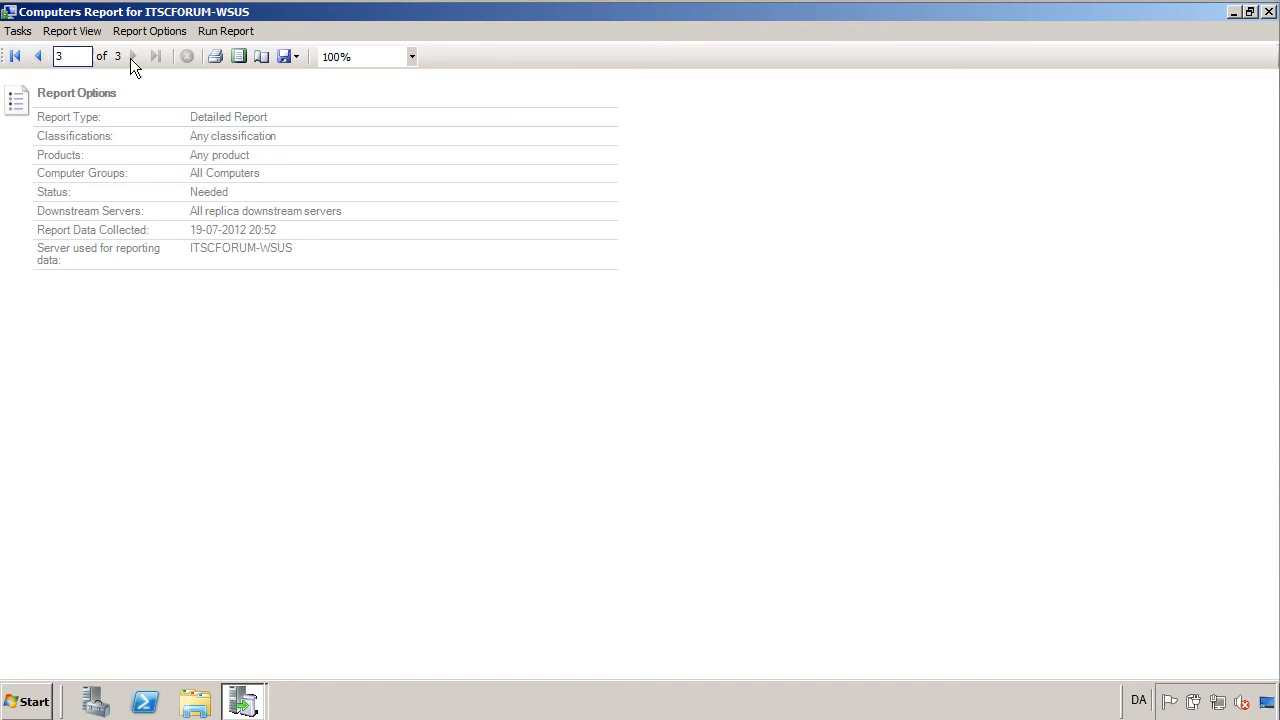
pyautogui.click(38, 57)
pyautogui.click(38, 57)
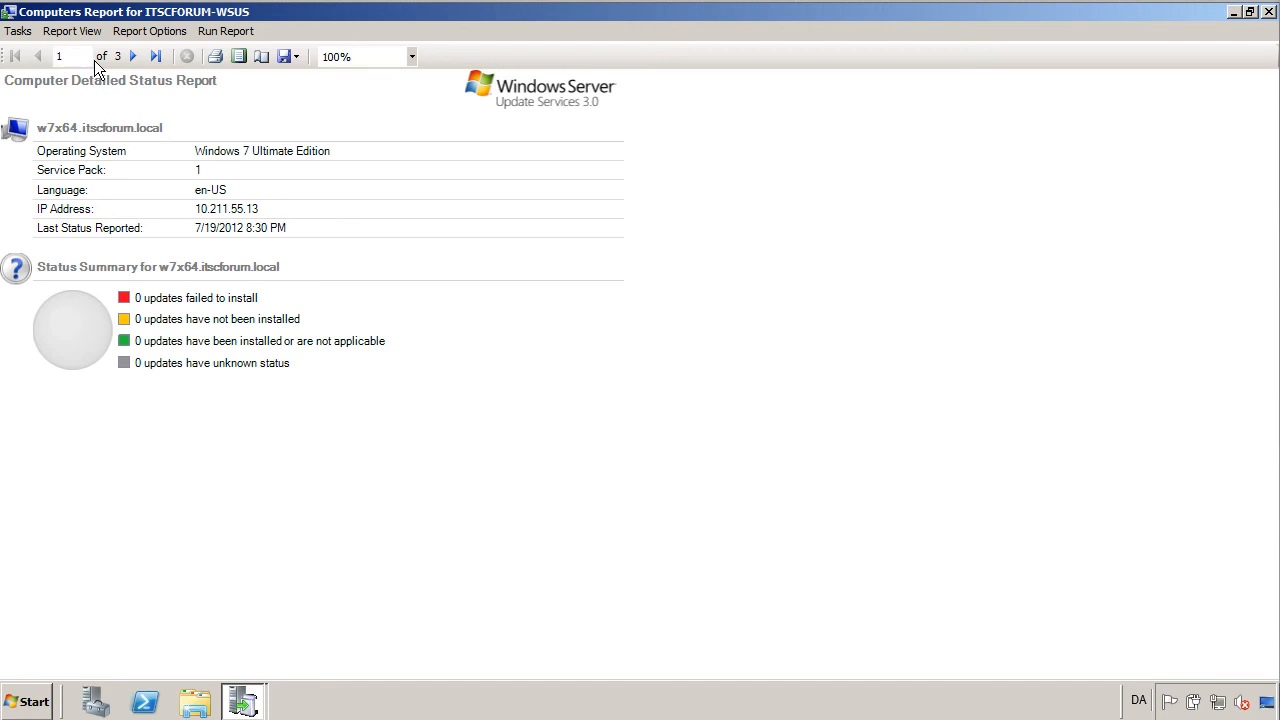
# Add No Status to the Needed filter and rerun the report, producing 64 pages.
pyautogui.click(74, 34)
pyautogui.moveTo(35, 38)
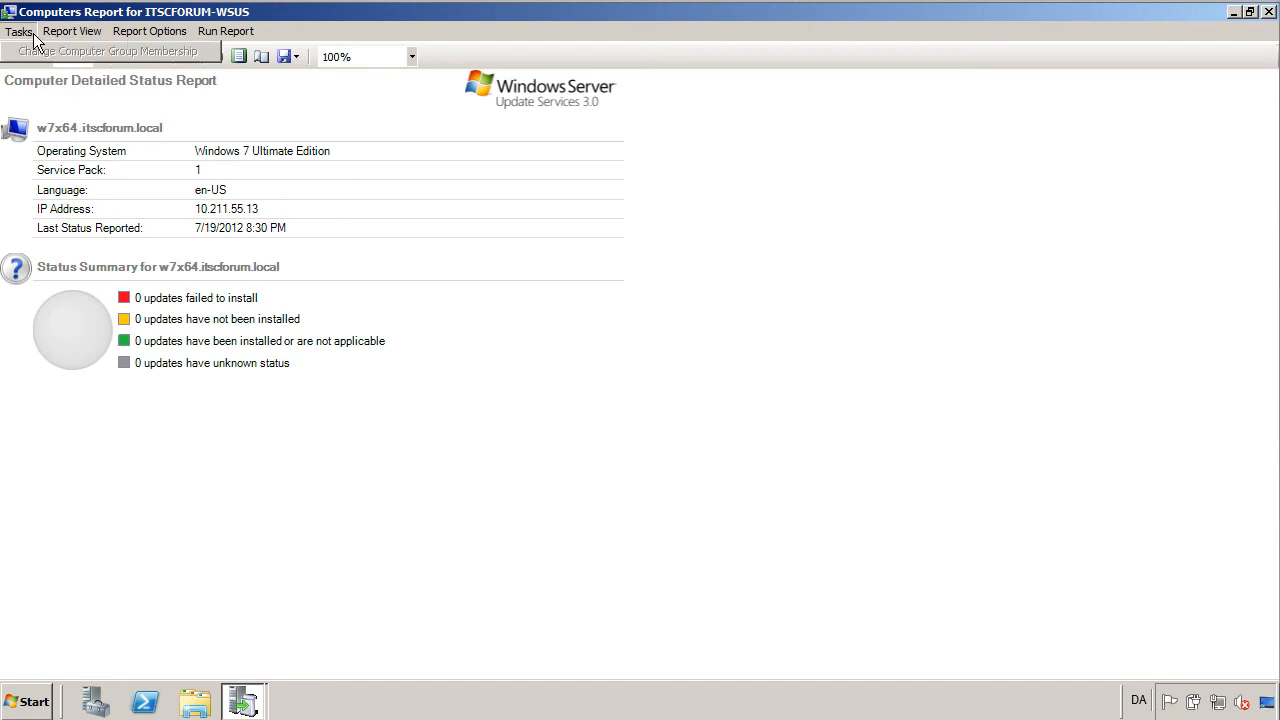
pyautogui.click(150, 32)
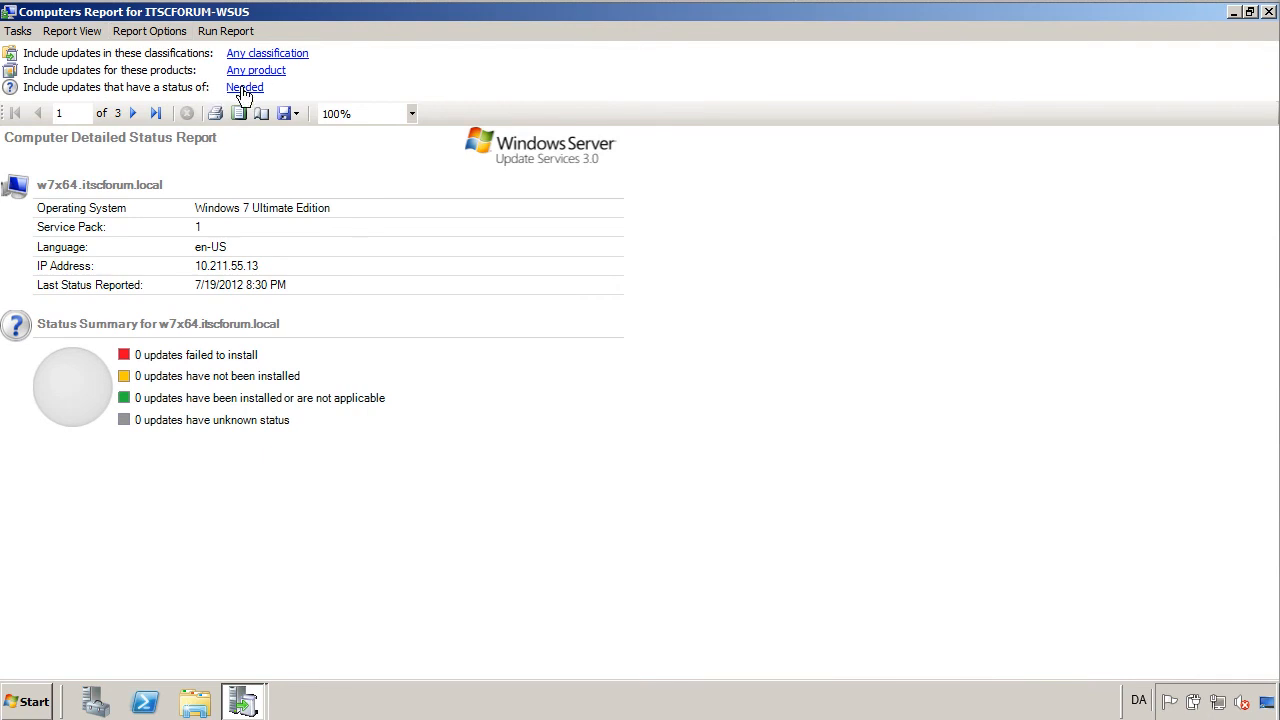
pyautogui.click(244, 89)
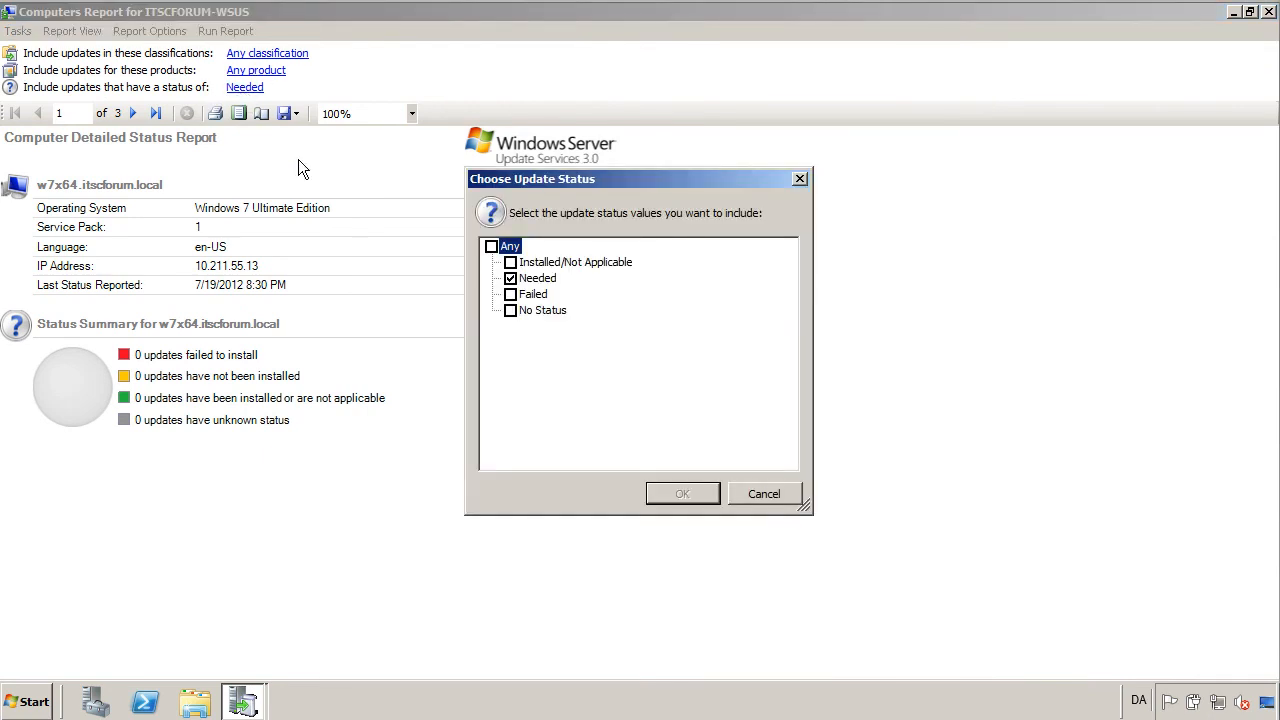
pyautogui.click(511, 311)
pyautogui.click(693, 497)
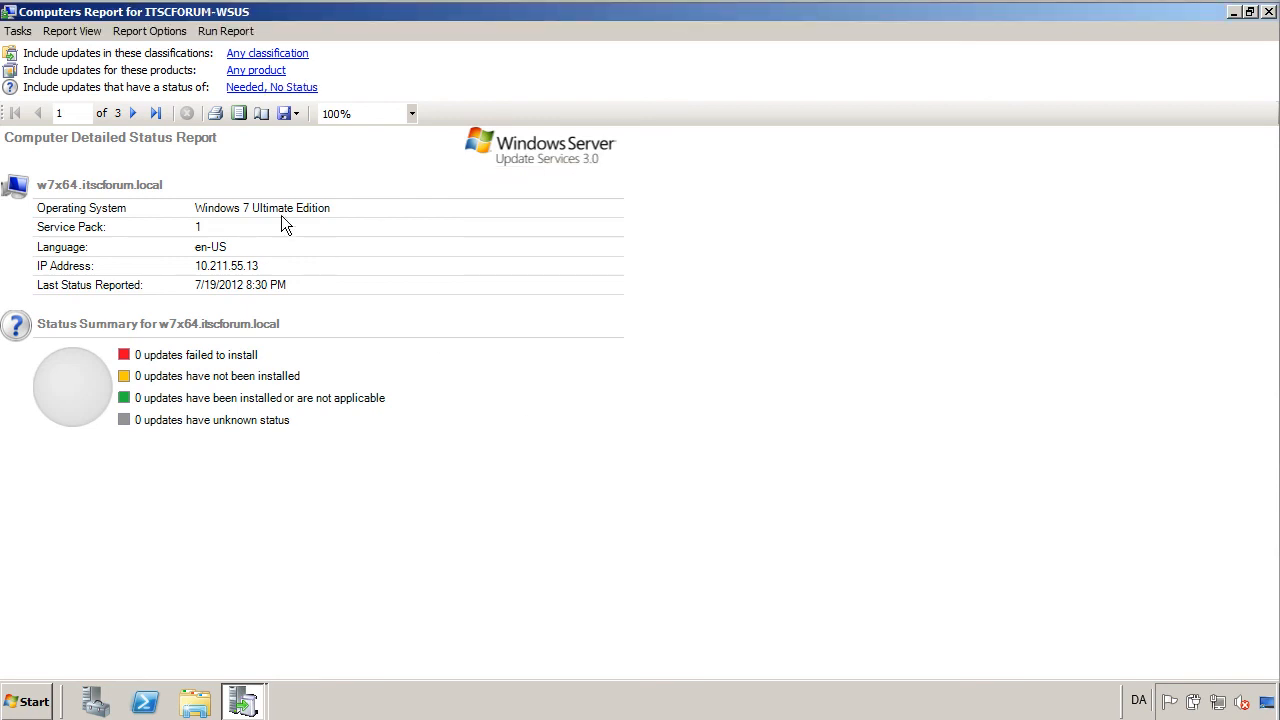
pyautogui.click(240, 31)
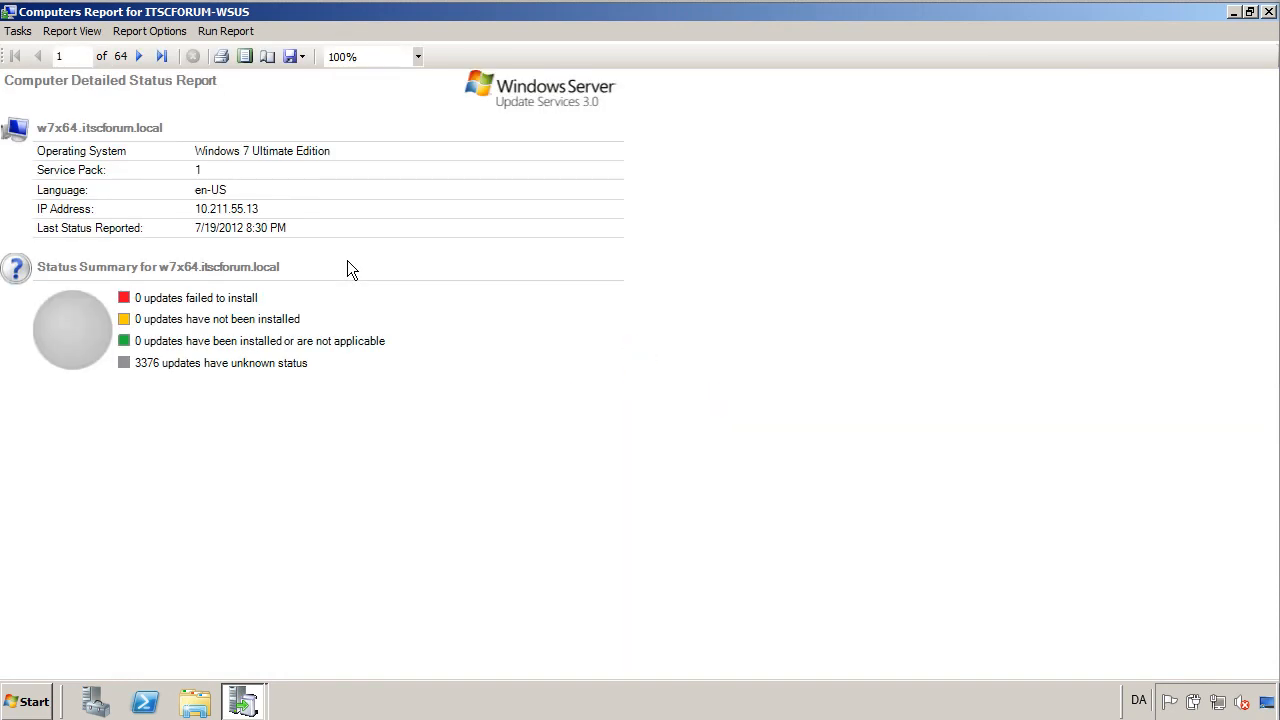
# Scroll through the Update Detailed Status Report's listed updates, then close the report window.
pyautogui.click(139, 57)
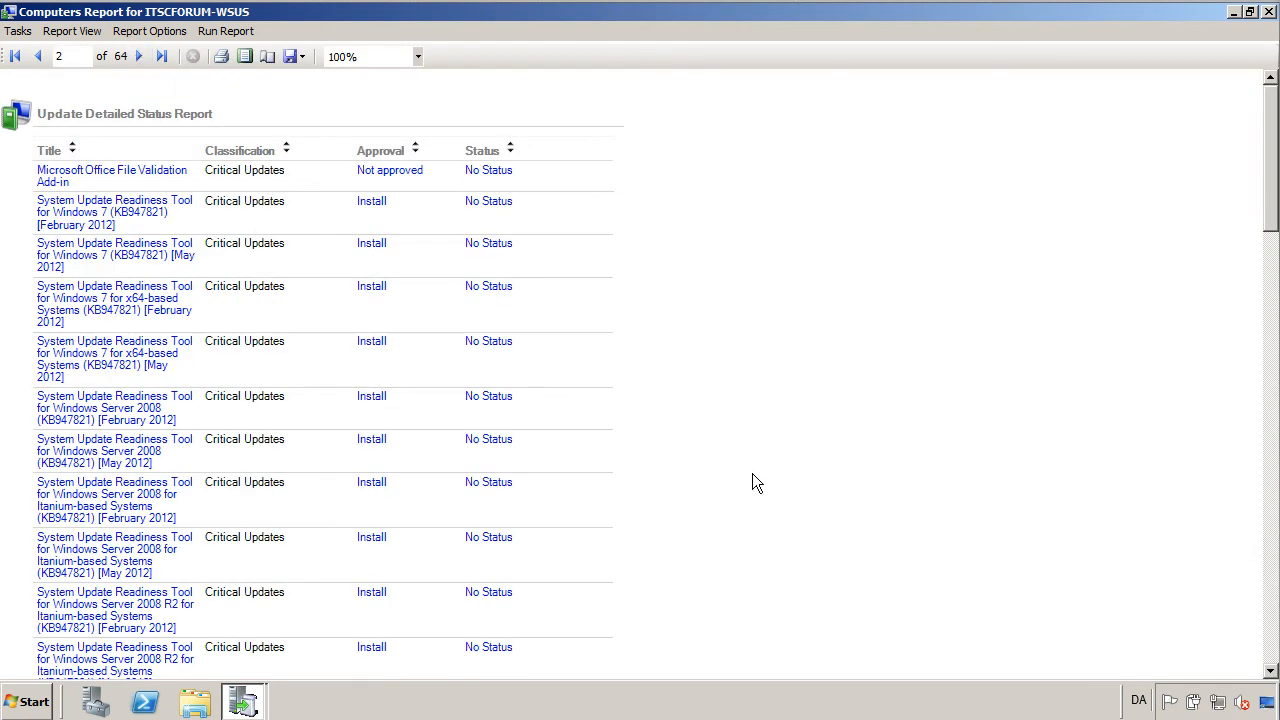
pyautogui.scroll(-15, 752, 474)
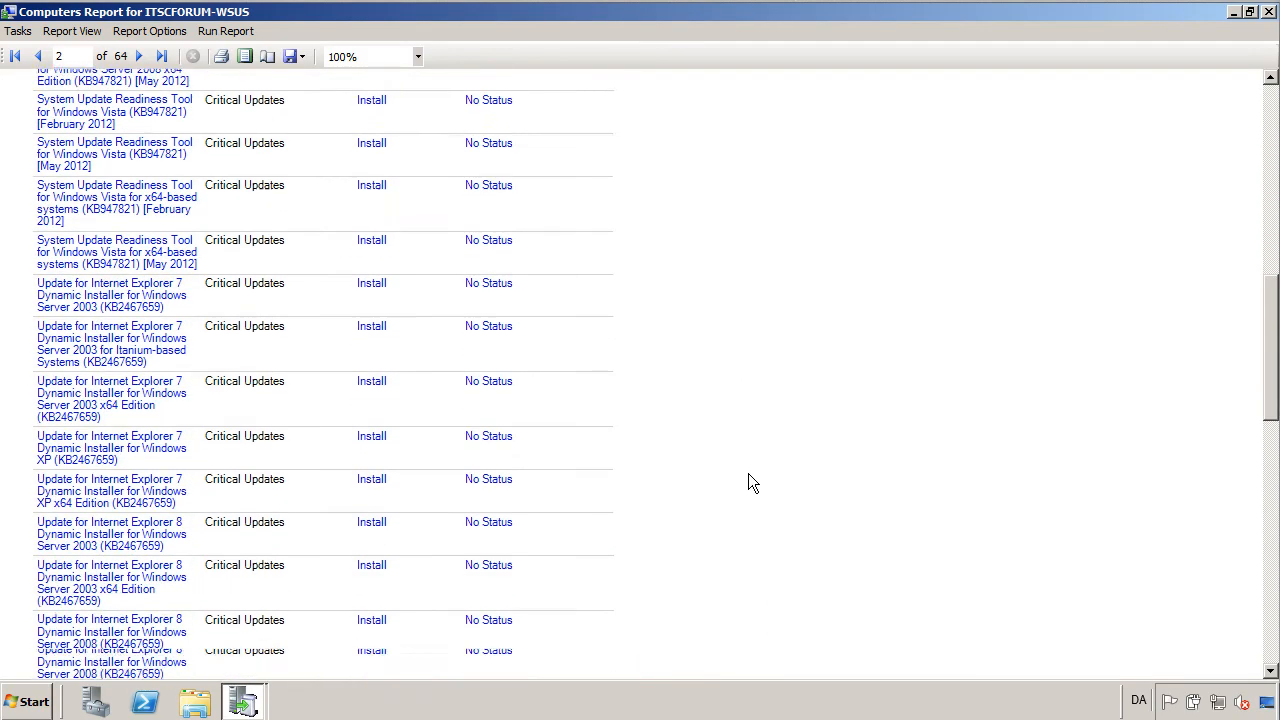
pyautogui.scroll(-8, 752, 483)
pyautogui.scroll(-20, 752, 483)
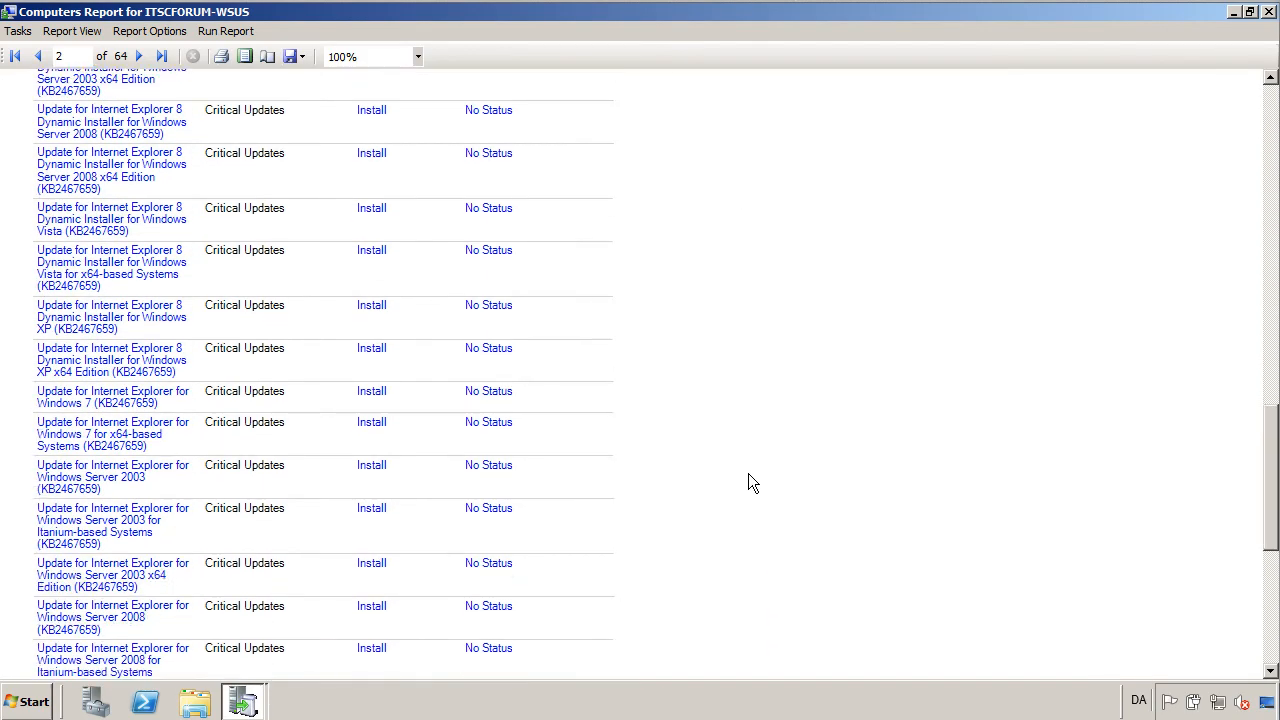
pyautogui.scroll(-15, 752, 483)
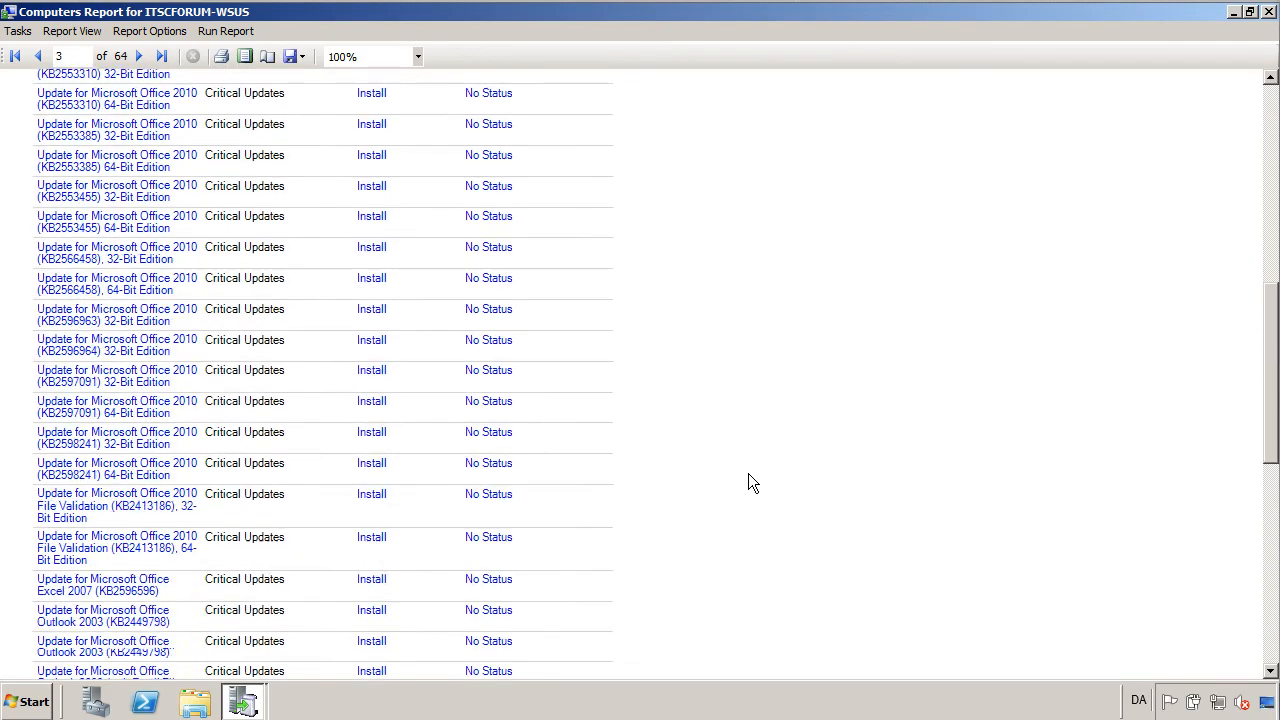
pyautogui.scroll(-20, 752, 483)
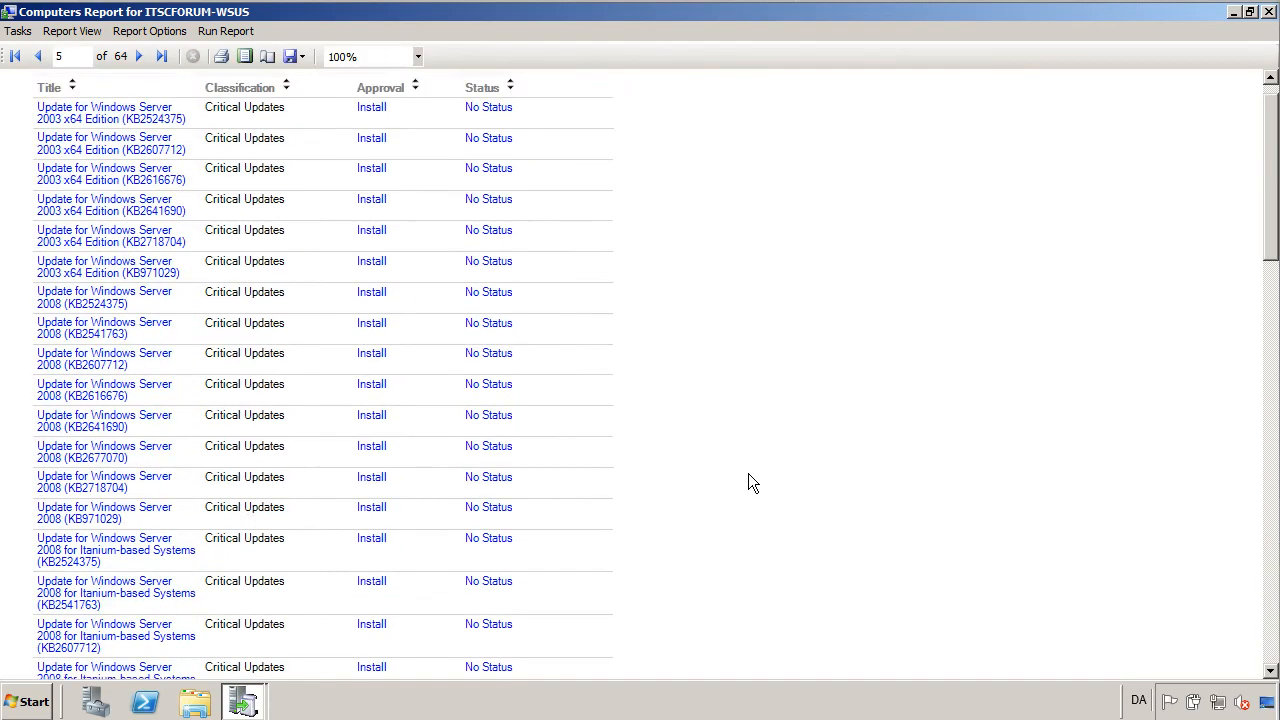
pyautogui.scroll(-20, 752, 483)
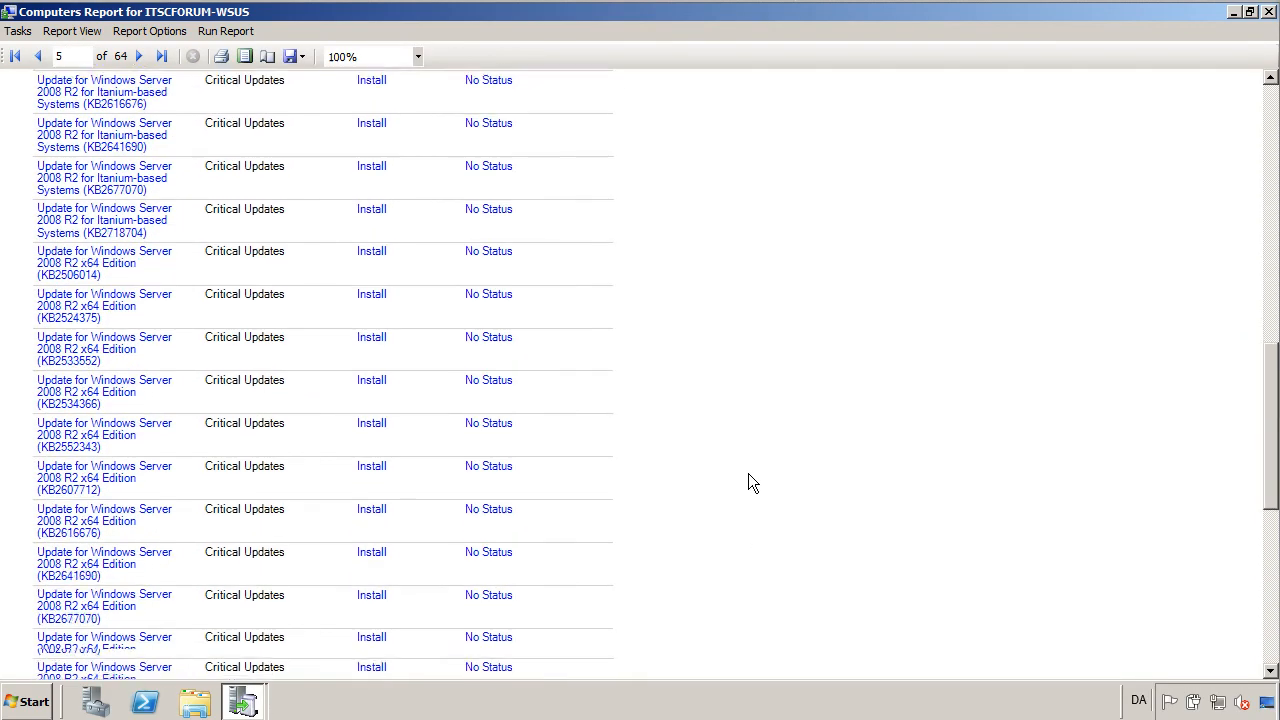
pyautogui.scroll(-20, 752, 483)
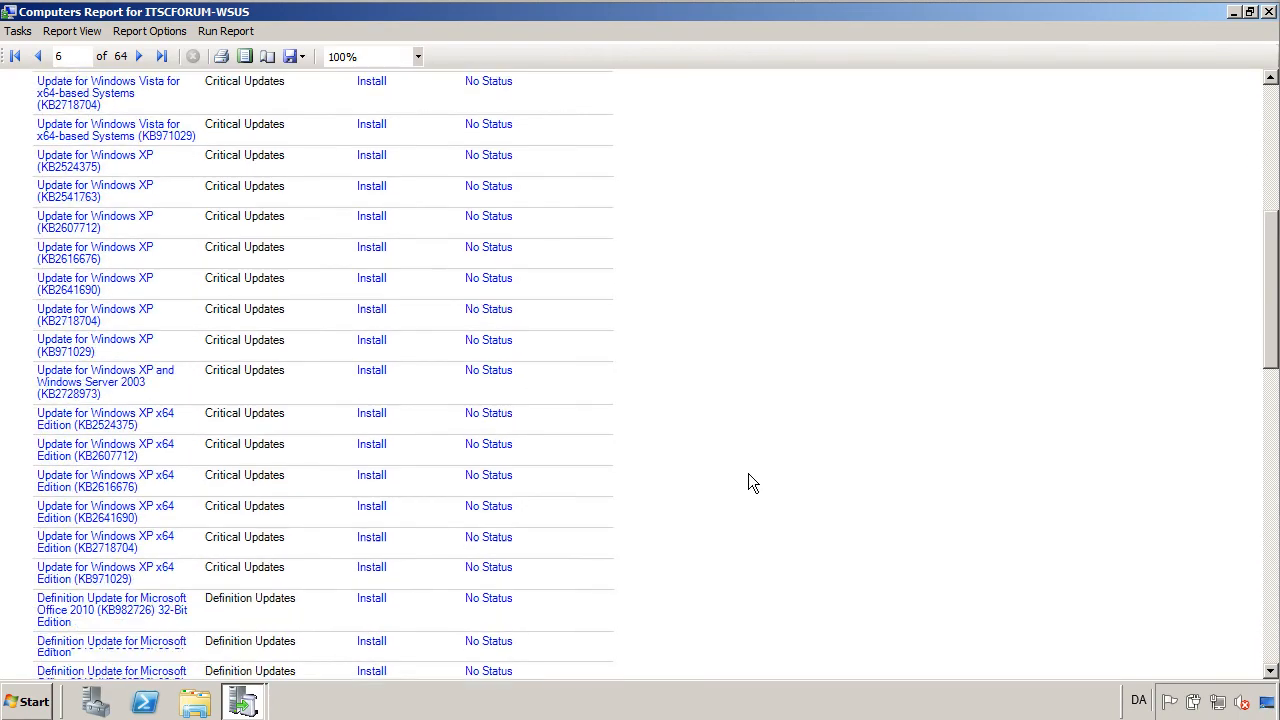
pyautogui.scroll(-3, 752, 483)
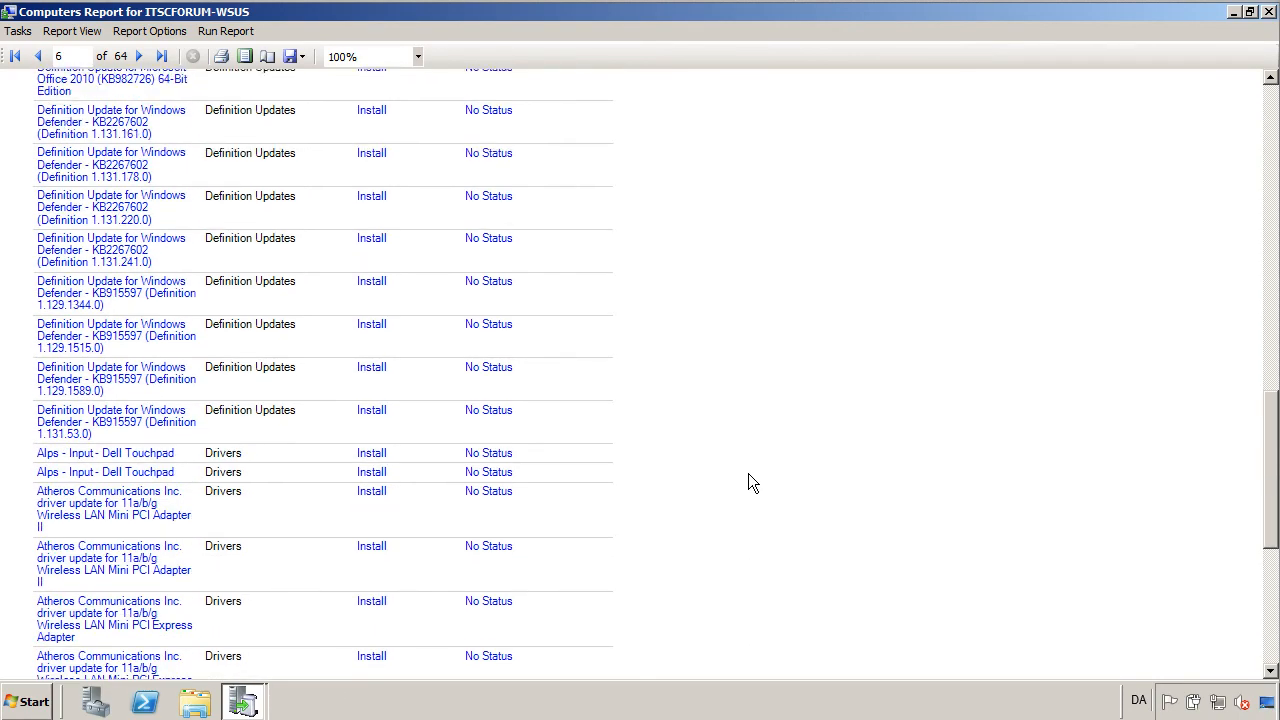
pyautogui.scroll(-20, 752, 483)
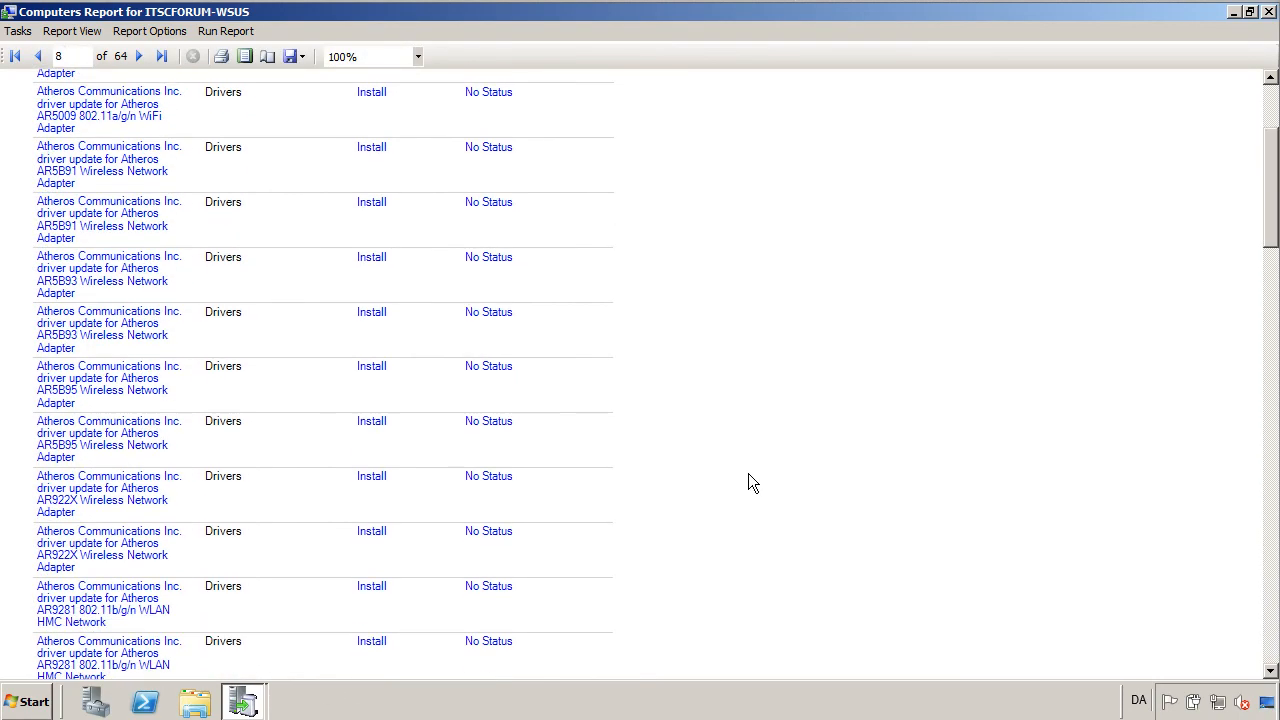
pyautogui.scroll(-15, 752, 483)
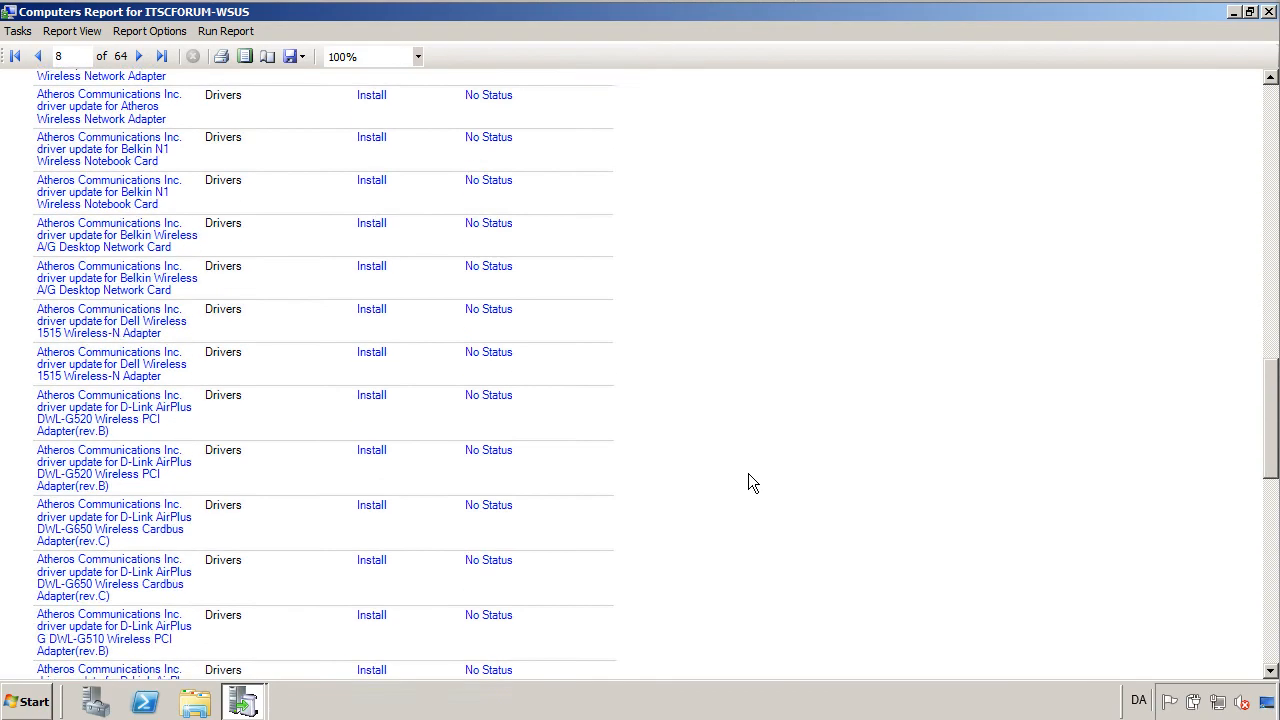
pyautogui.scroll(-15, 752, 483)
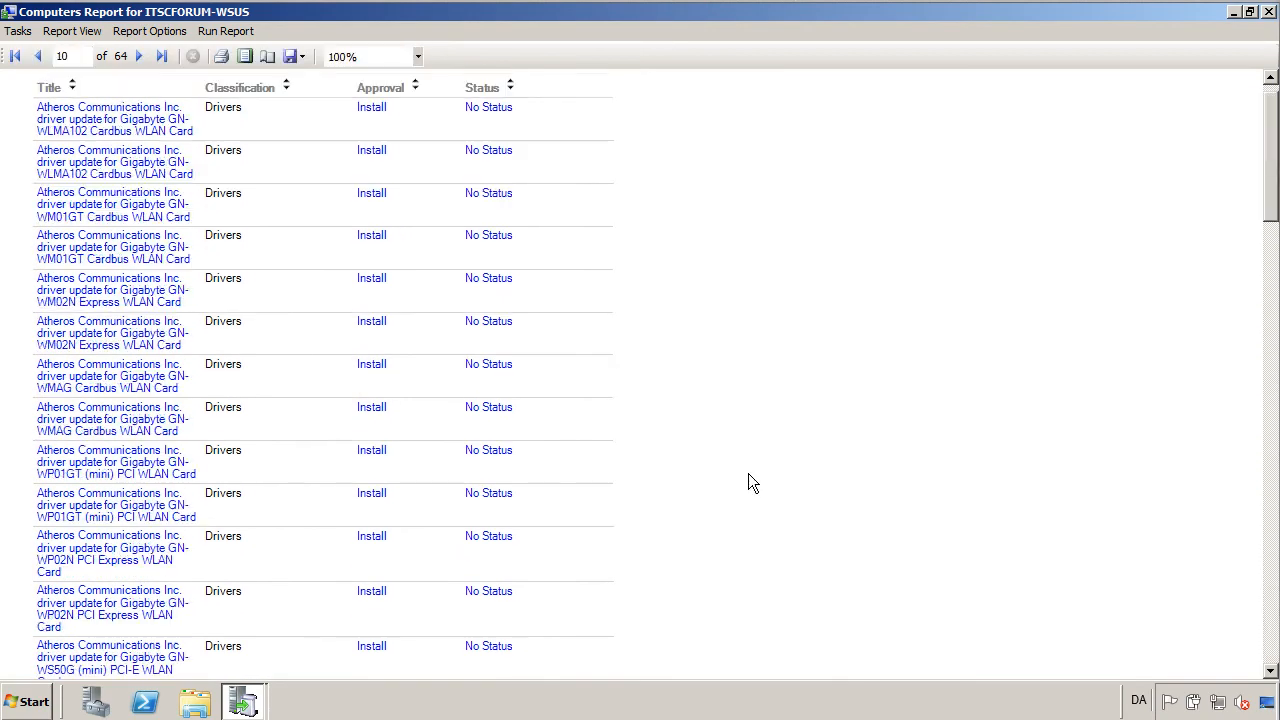
pyautogui.scroll(-5, 748, 475)
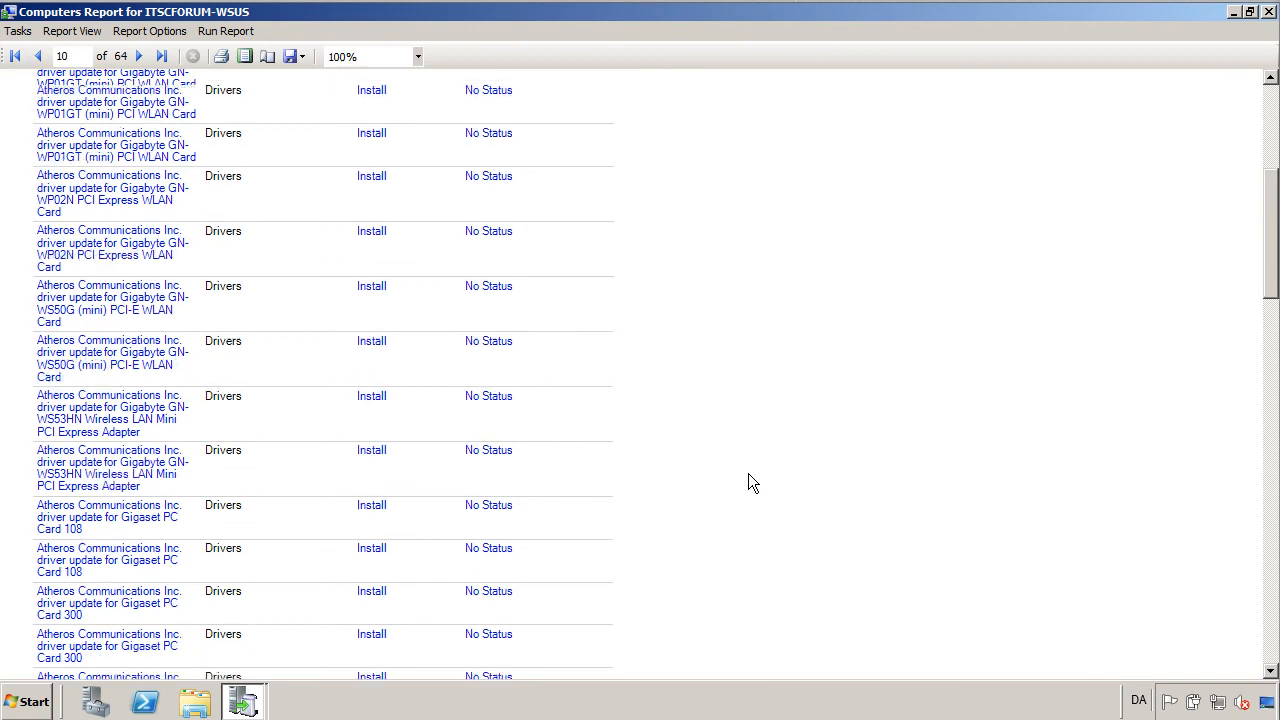
pyautogui.moveTo(1268, 252); pyautogui.dragTo(1268, 180)
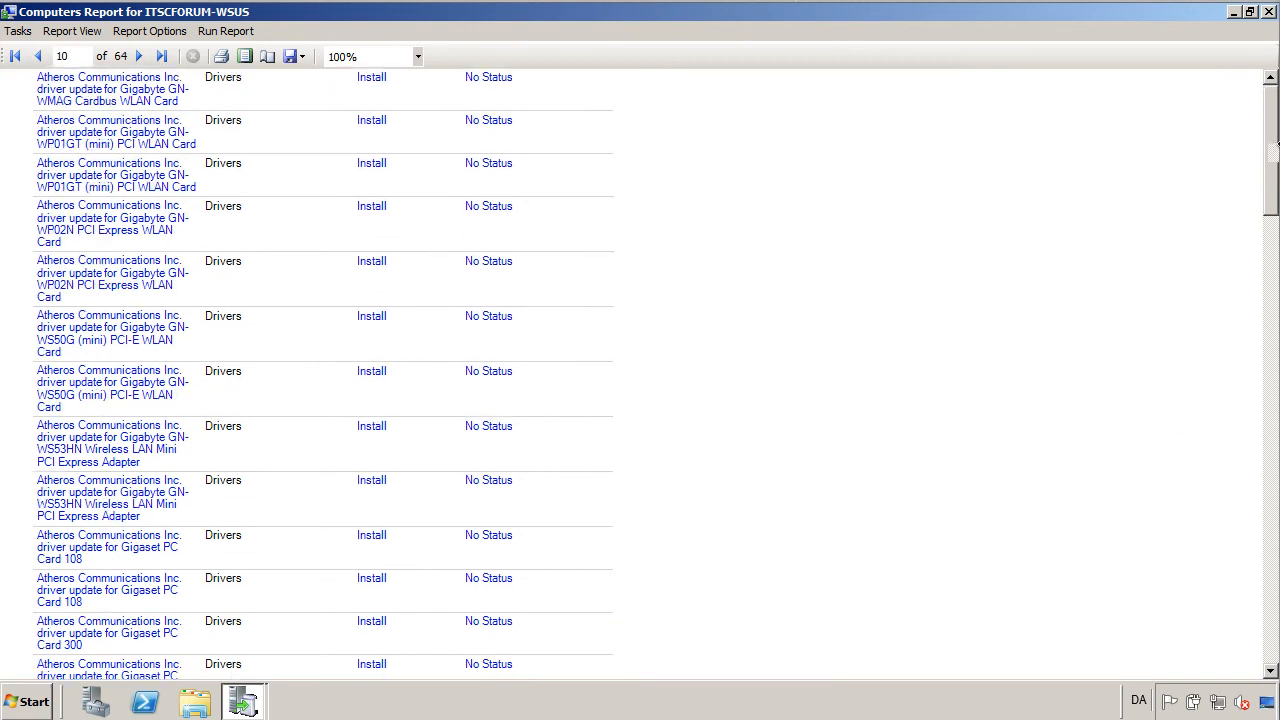
pyautogui.click(1267, 13)
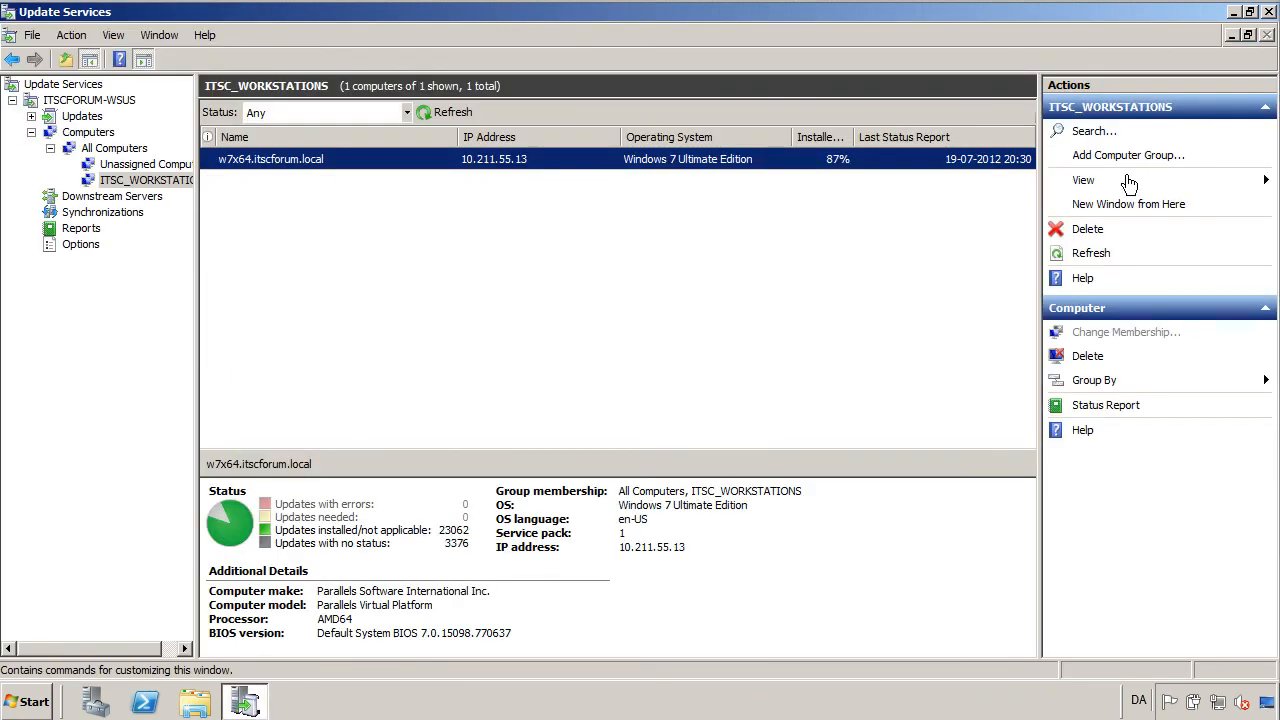
# Filter ITSC_WORKSTATIONS computers to Needed status, showing 0 computers, then close Update Services.
pyautogui.click(460, 114)
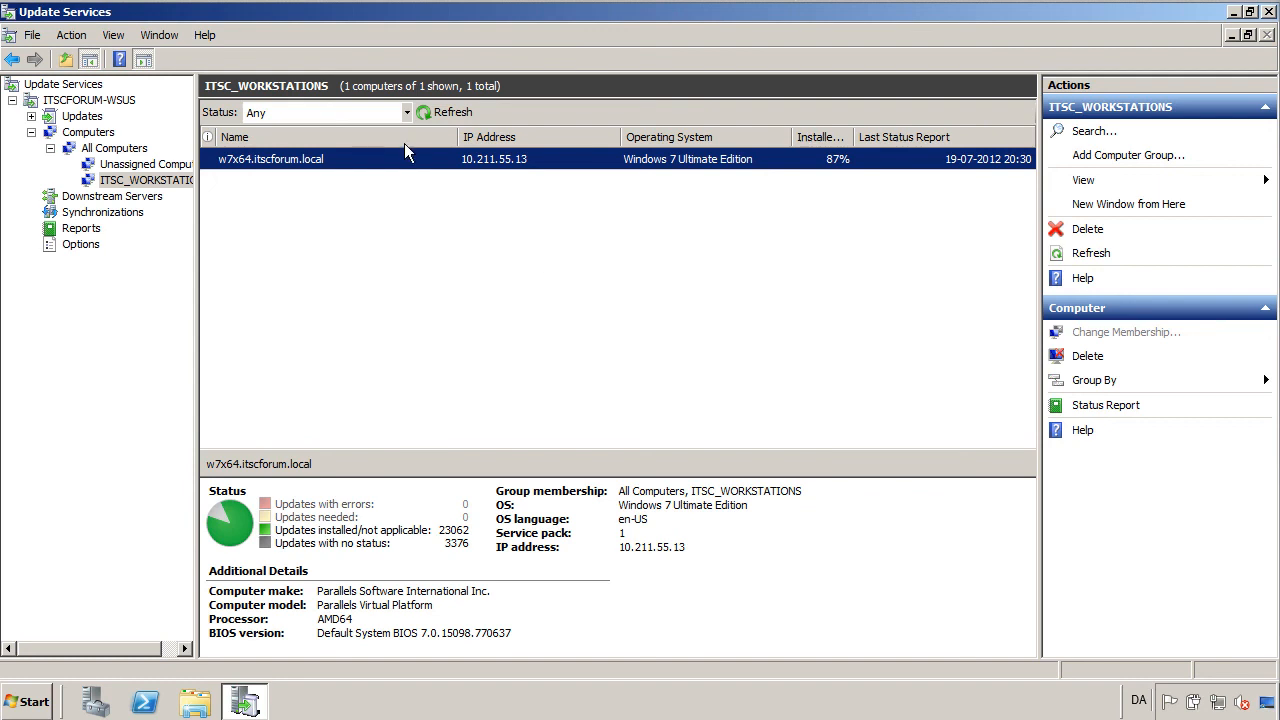
pyautogui.click(406, 112)
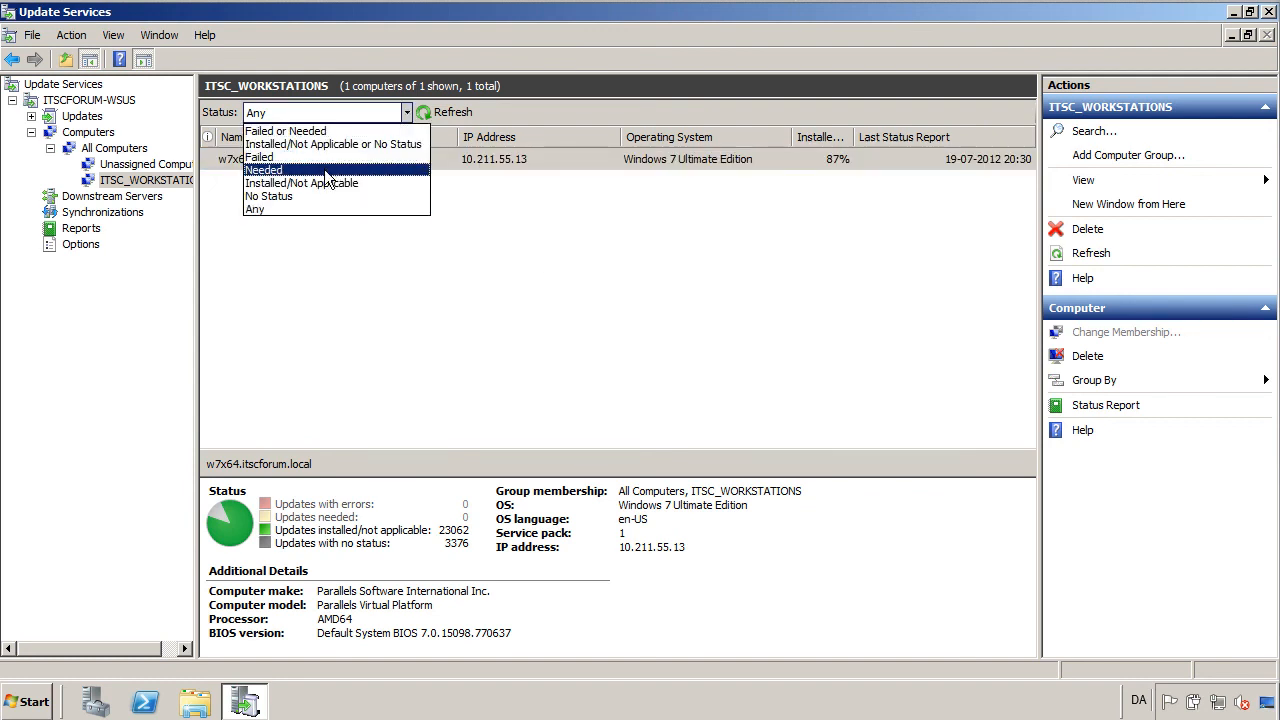
pyautogui.click(340, 170)
pyautogui.click(455, 110)
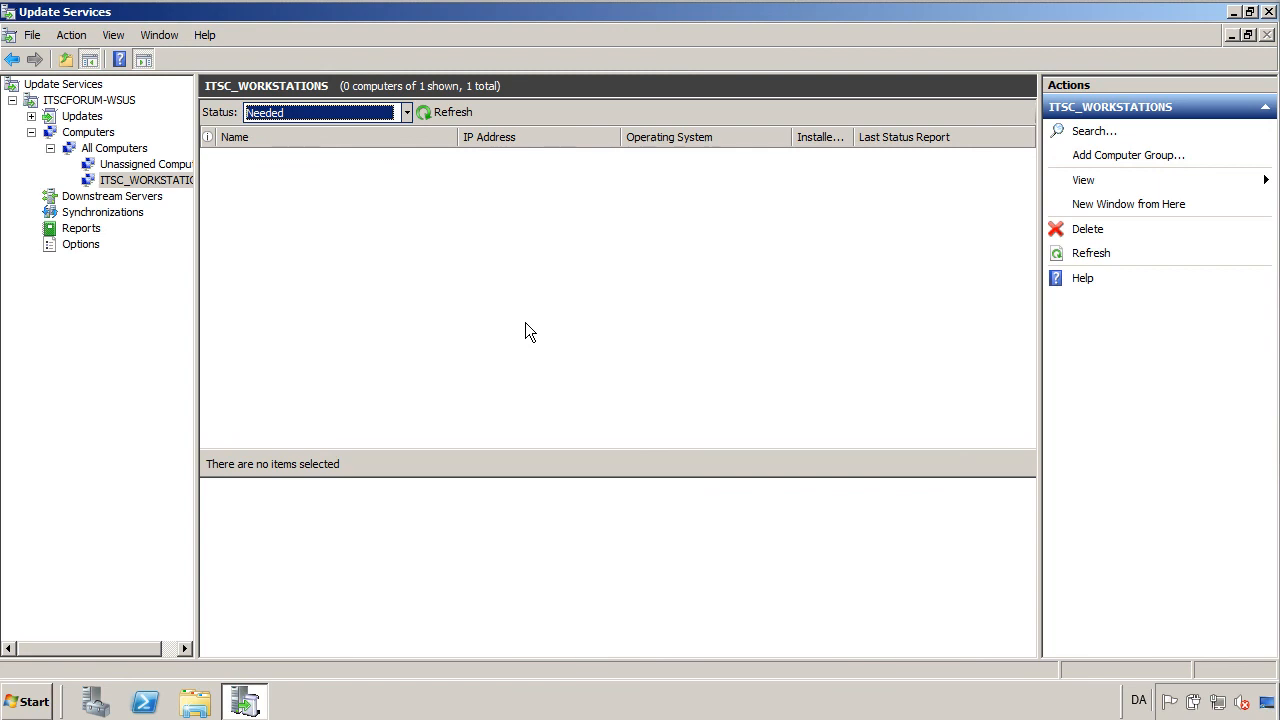
pyautogui.click(1268, 12)
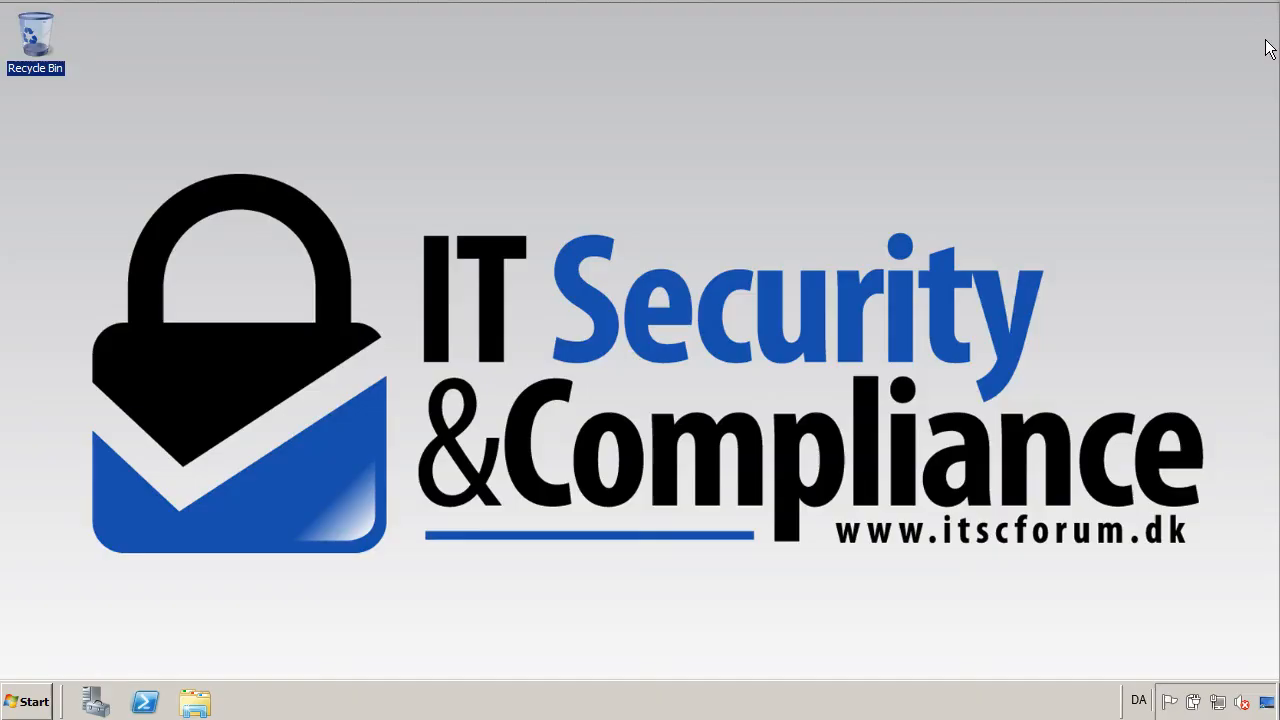